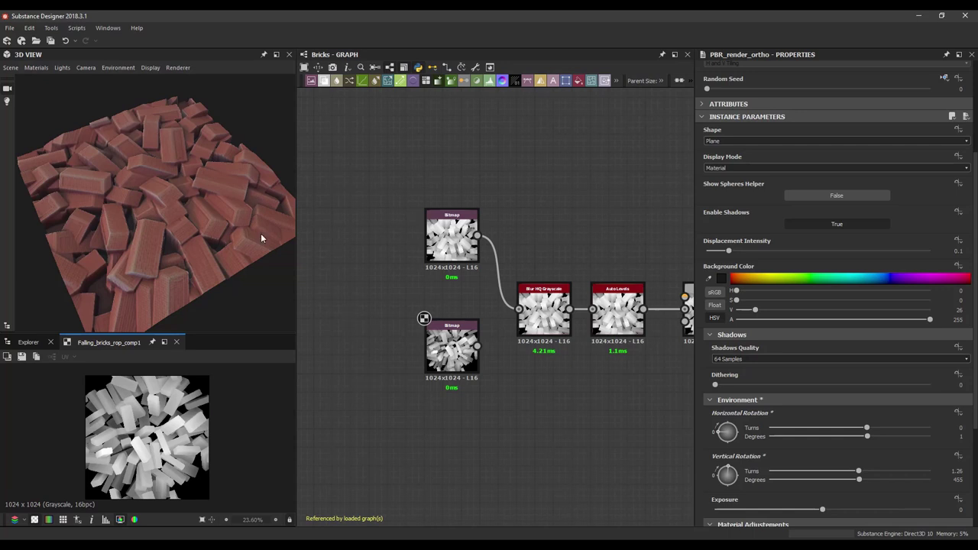
Inspect the brick surface in the 3D view and play the falling-bricks simulation in Houdini, checking both the geometry and its heightmap.
drag(229, 223, 212, 161)
drag(196, 225, 95, 199)
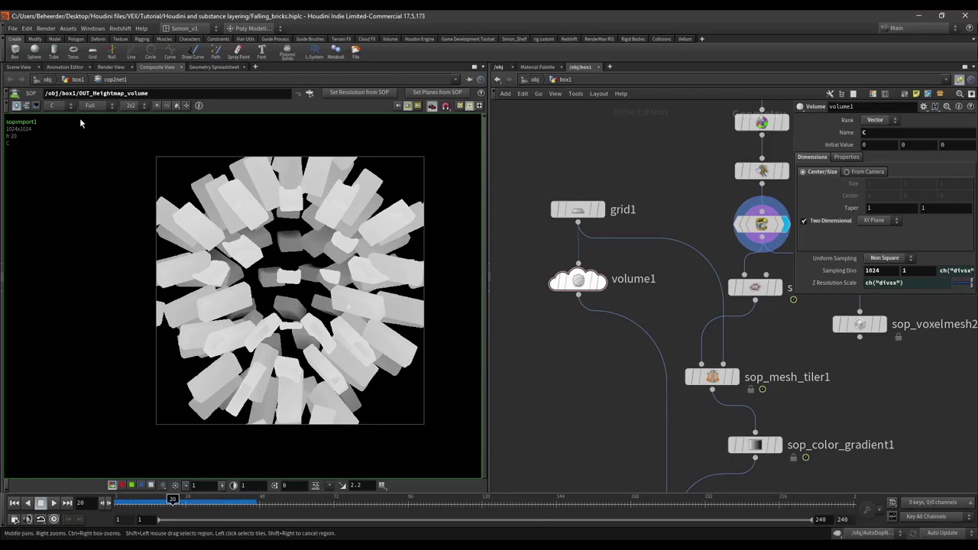
click(18, 66)
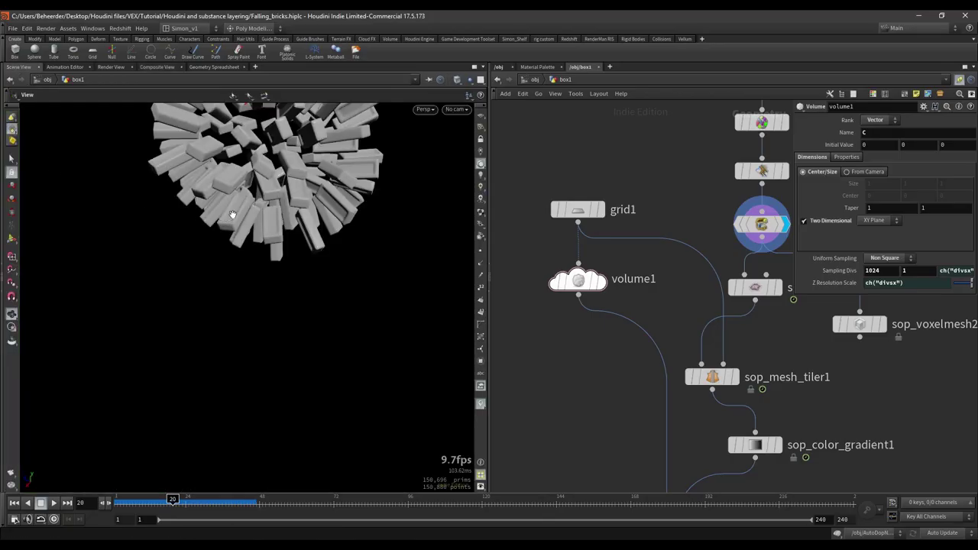
drag(233, 215, 290, 367)
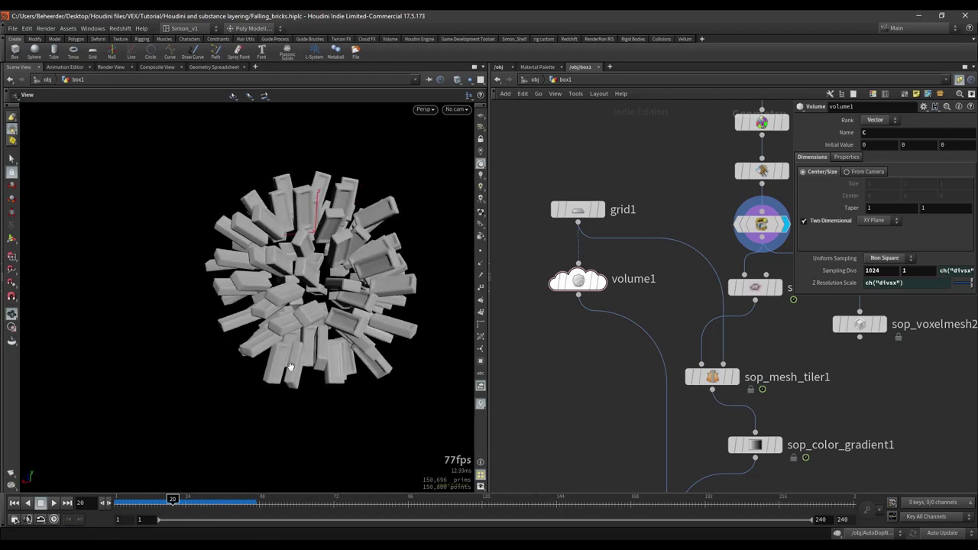
key(Up)
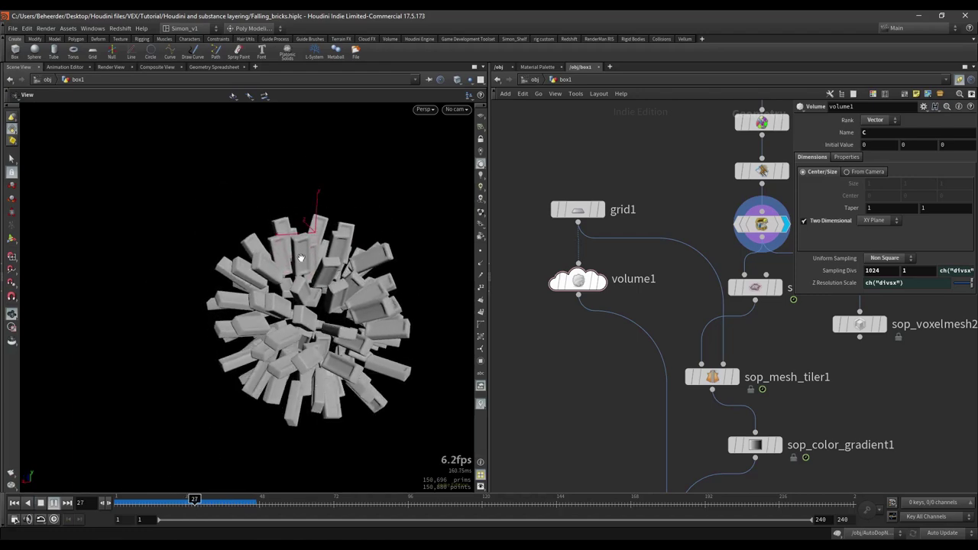
click(154, 68)
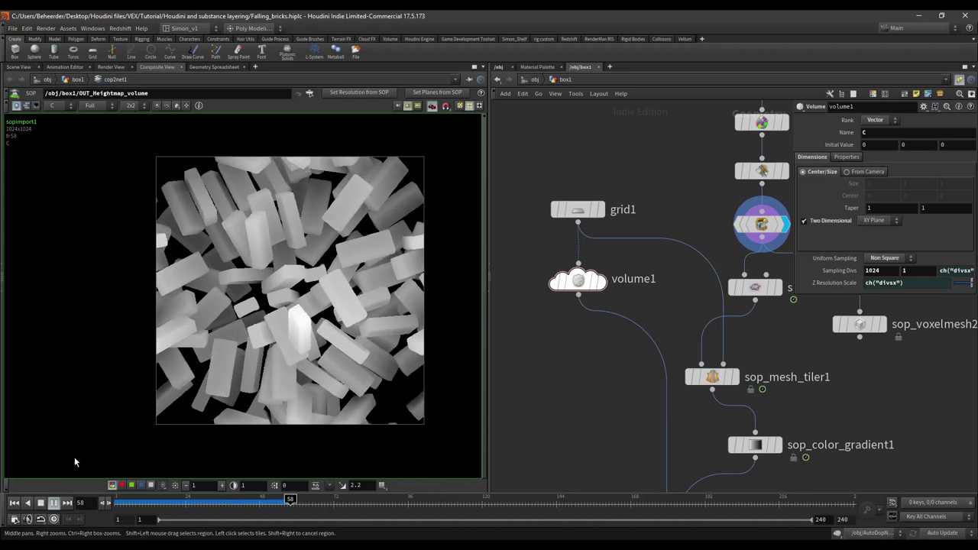
Stop the playback at frame 60 and render the current heightmap frame with the rop_comp1 node inside cop2net1.
click(41, 503)
middle_drag(642, 374, 574, 283)
scroll(574, 282, down, 3)
scroll(691, 415, up, 3)
double_click(699, 393)
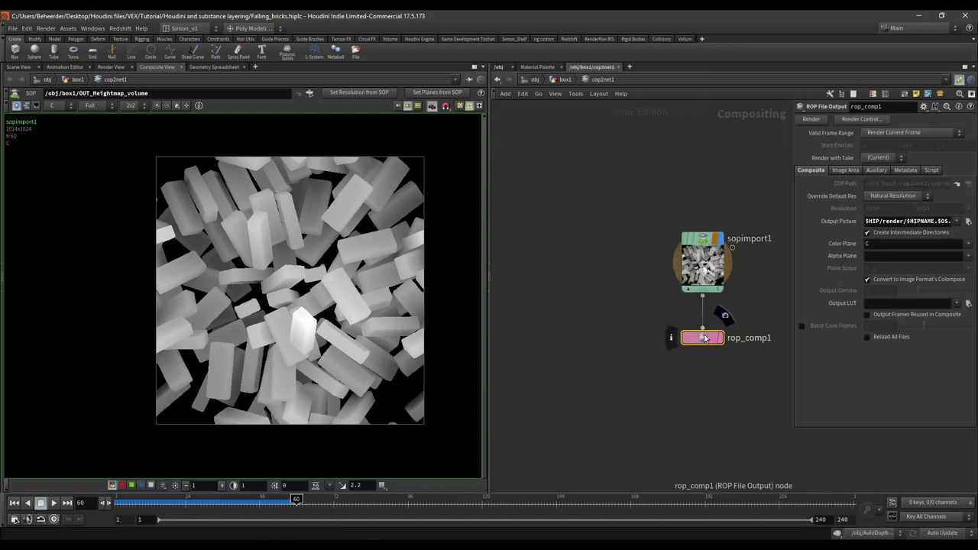
click(810, 120)
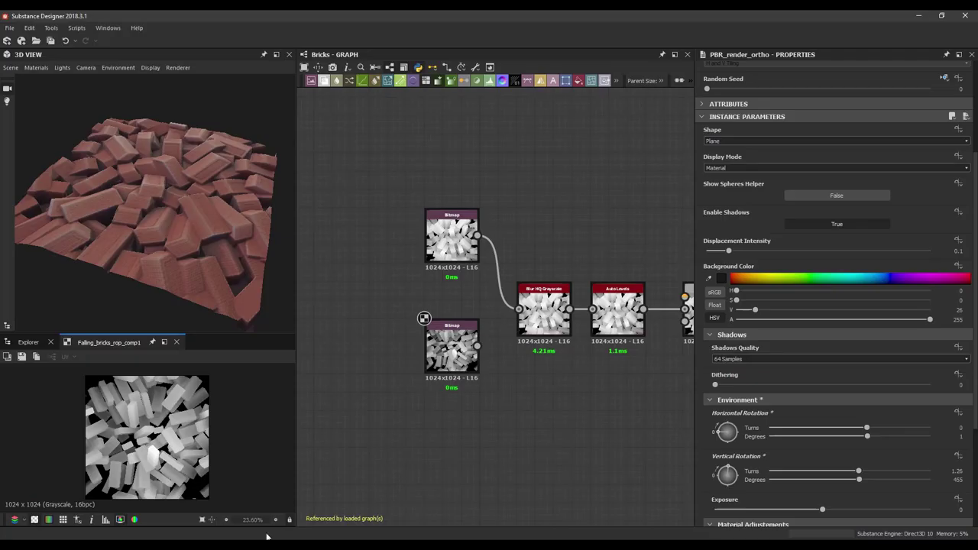
Switch to Substance Designer and connect the lower Bitmap node to the Blur HQ Grayscale input.
drag(477, 346, 518, 310)
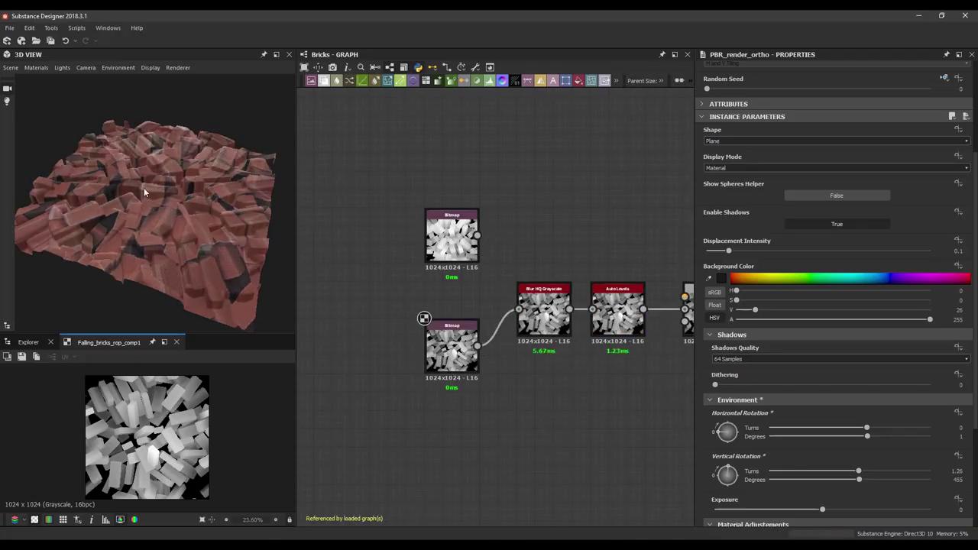
drag(143, 187, 142, 261)
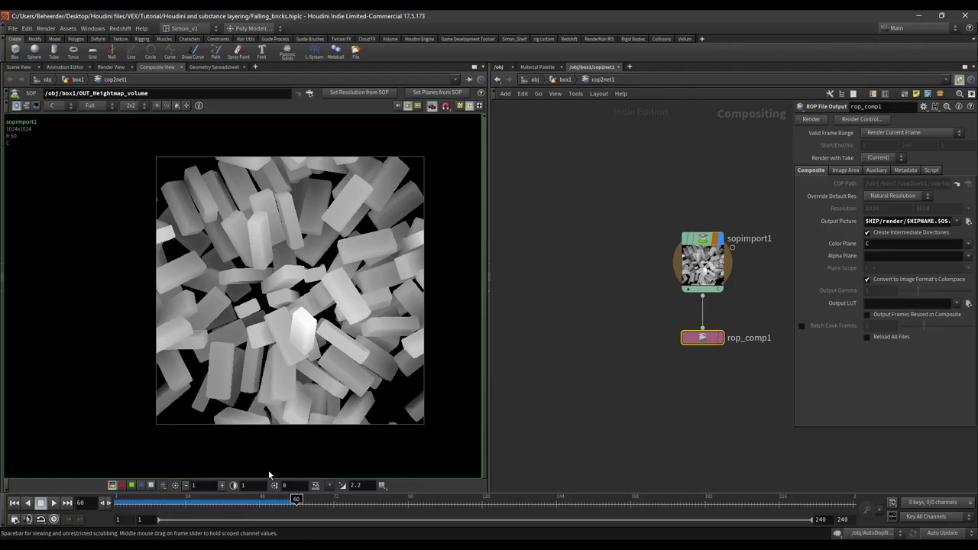
Switch to Houdini, render the heightmap at frame 40 with rop_comp1, and inspect the updated bricks in Substance Designer.
click(203, 499)
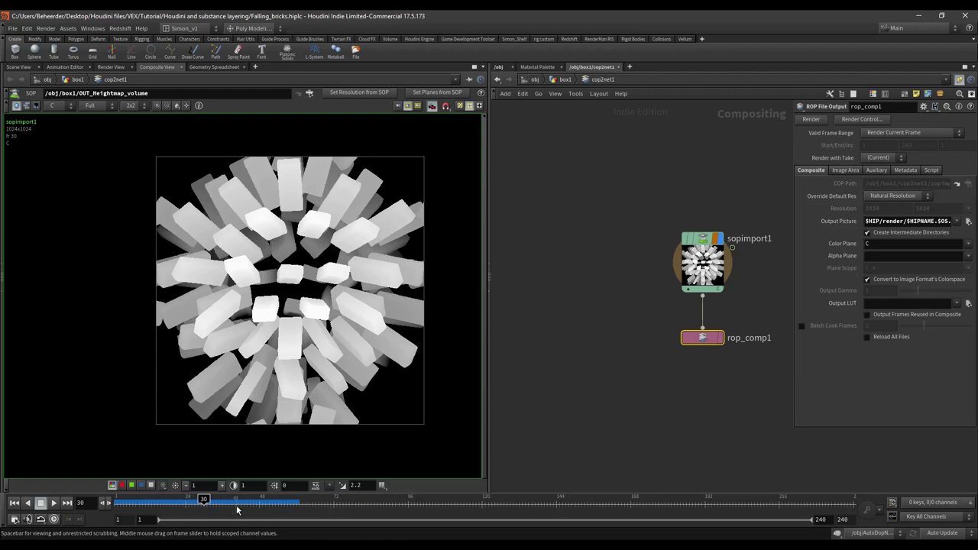
click(236, 501)
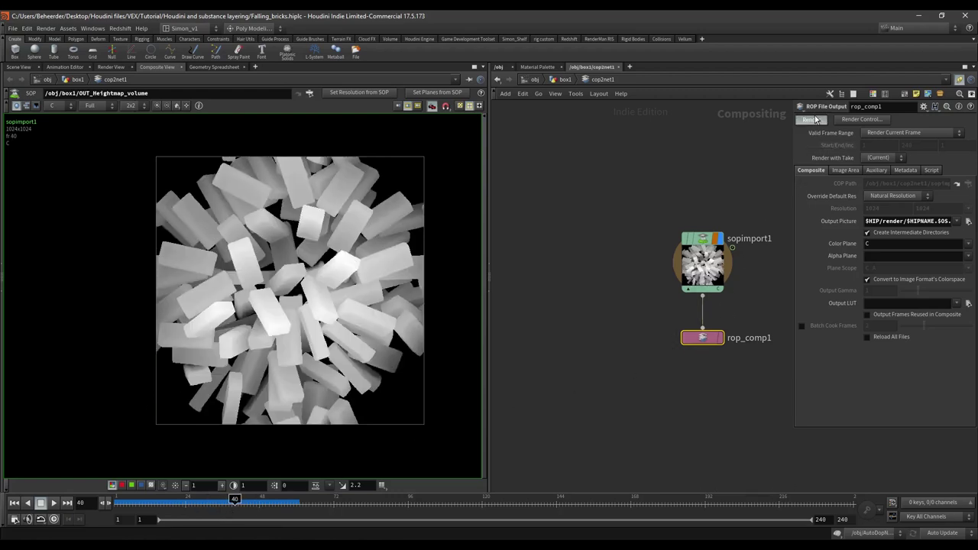
key(alt+Tab)
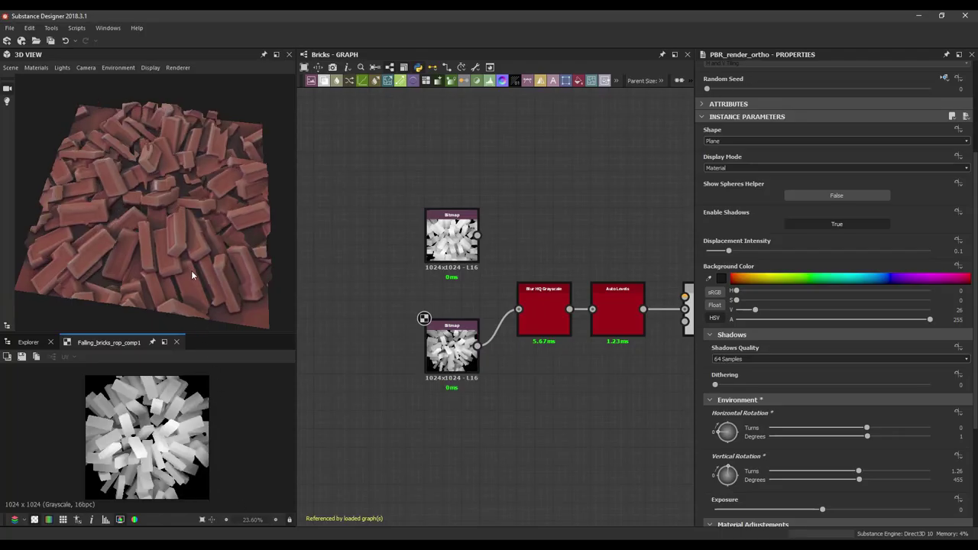
drag(100, 111, 164, 267)
Render the heightmap at frame 86 in Houdini and inspect the resulting brick surface in Substance Designer.
key(alt+Tab)
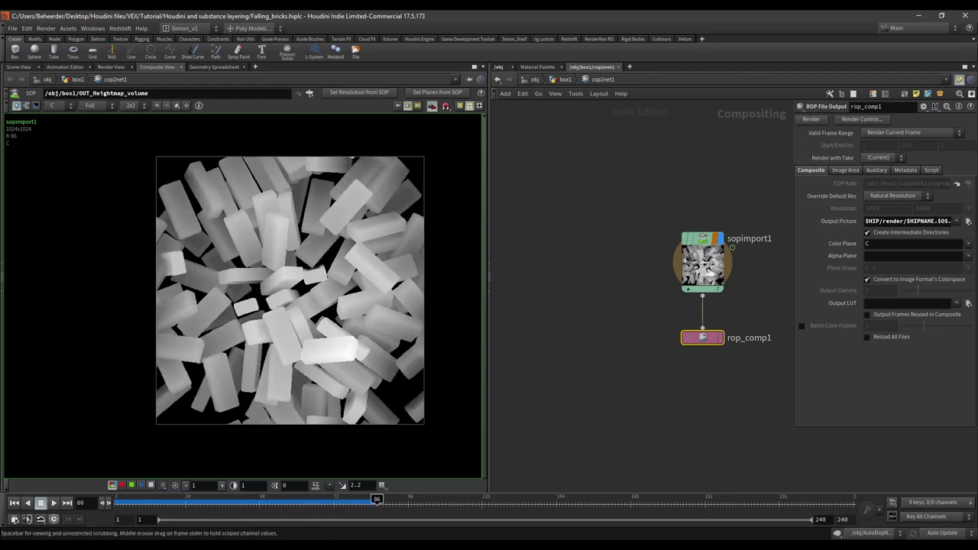
key(alt+Tab)
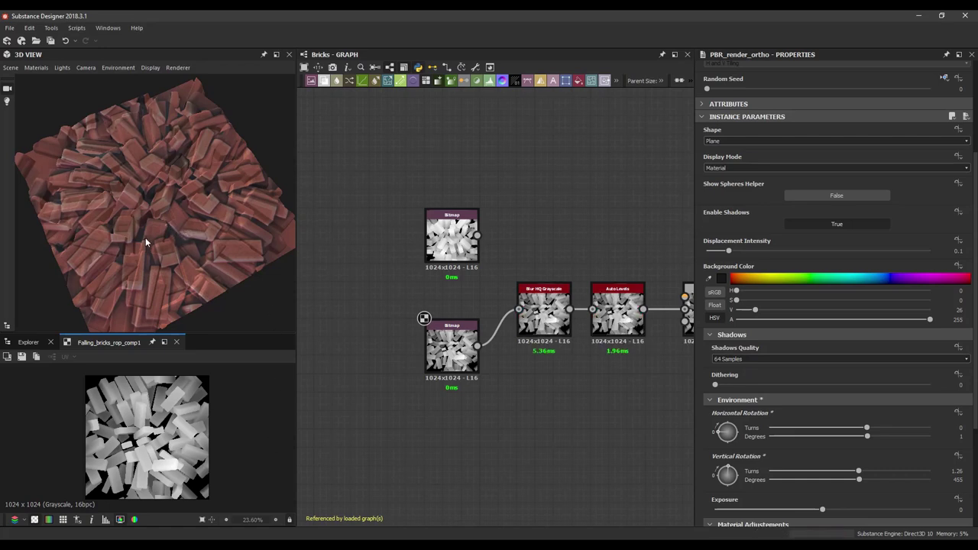
drag(146, 237, 191, 220)
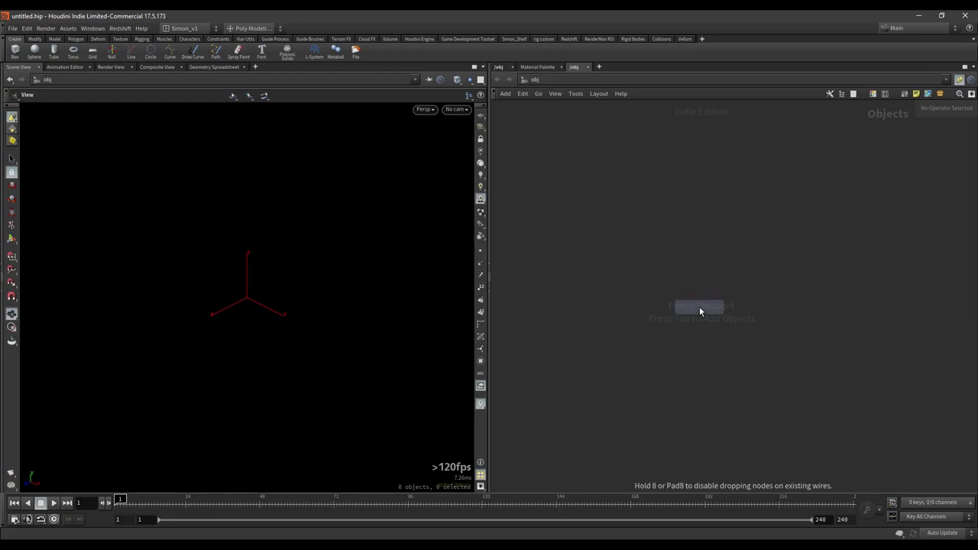
Place a box object in an empty Houdini scene and enter its geometry network.
click(700, 307)
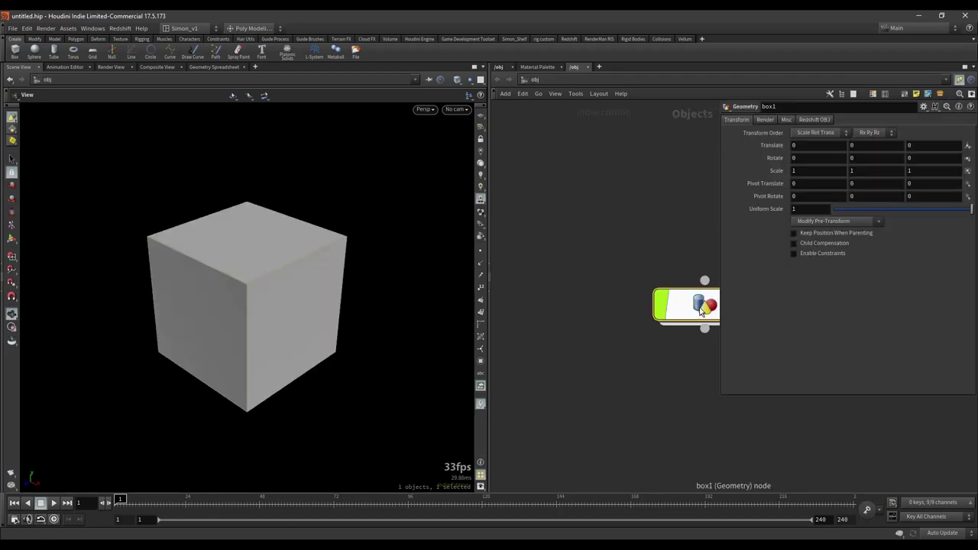
drag(702, 308, 595, 239)
double_click(596, 237)
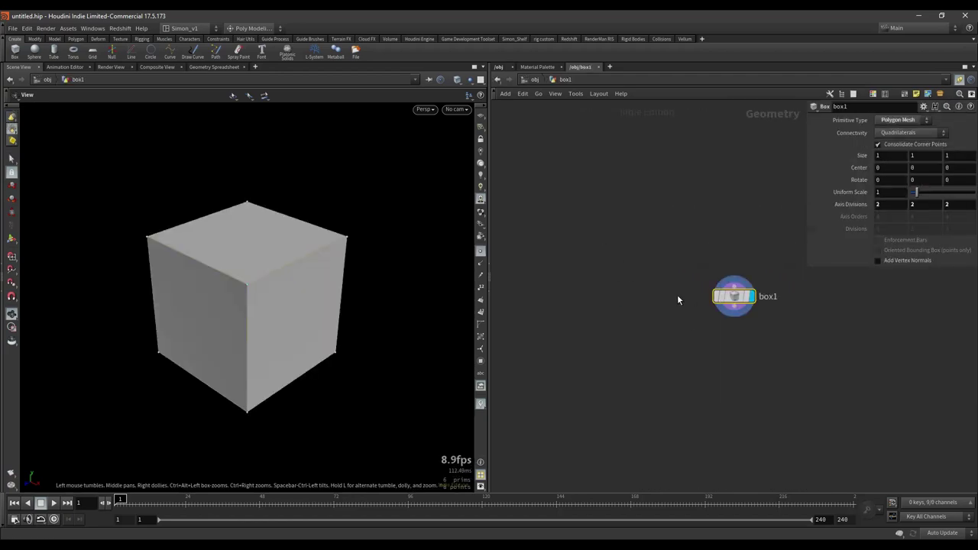
middle_drag(689, 328, 555, 292)
scroll(600, 254, up, 3)
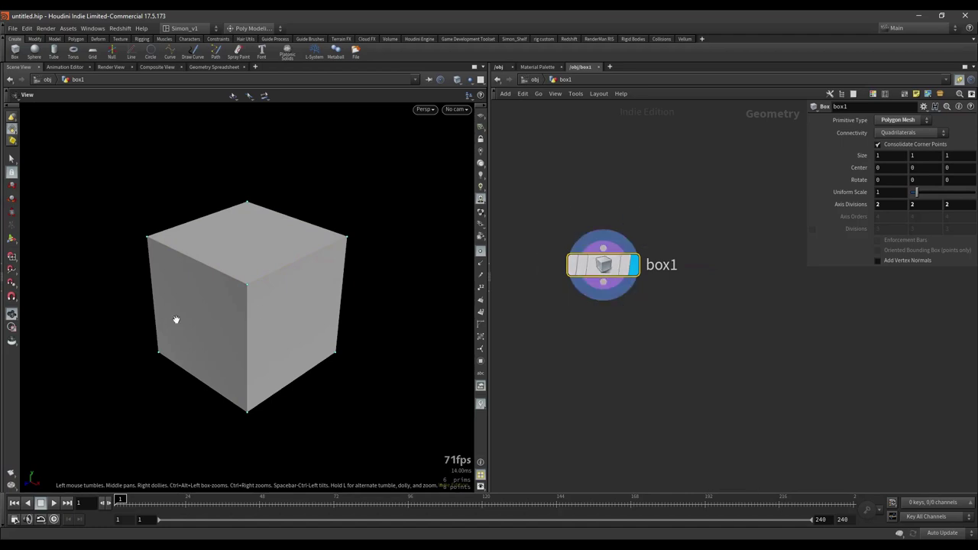
Resize the box into a brick shape about 0.58 high and 2.43 long, keeping the width at 1.
click(13, 239)
alt+drag(273, 289, 131, 344)
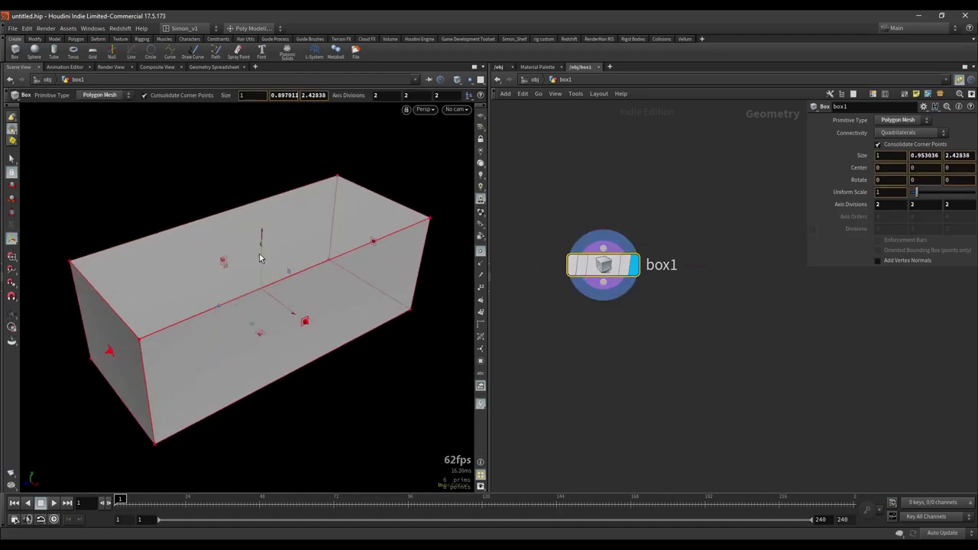
drag(260, 258, 280, 267)
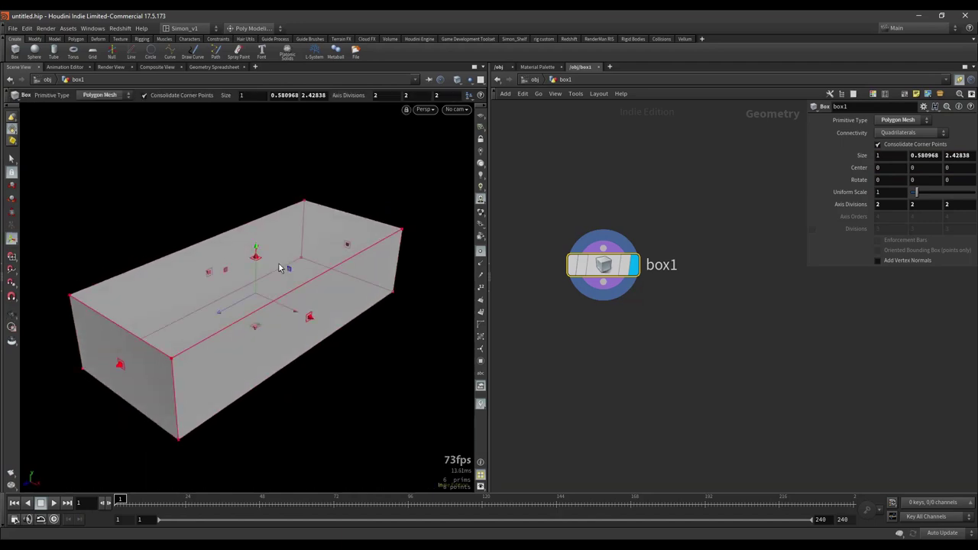
Inset the box's top and bottom faces by 0.18 with PolyExtrude.
key(s)
click(292, 275)
alt+drag(297, 317, 252, 380)
shift+click(260, 356)
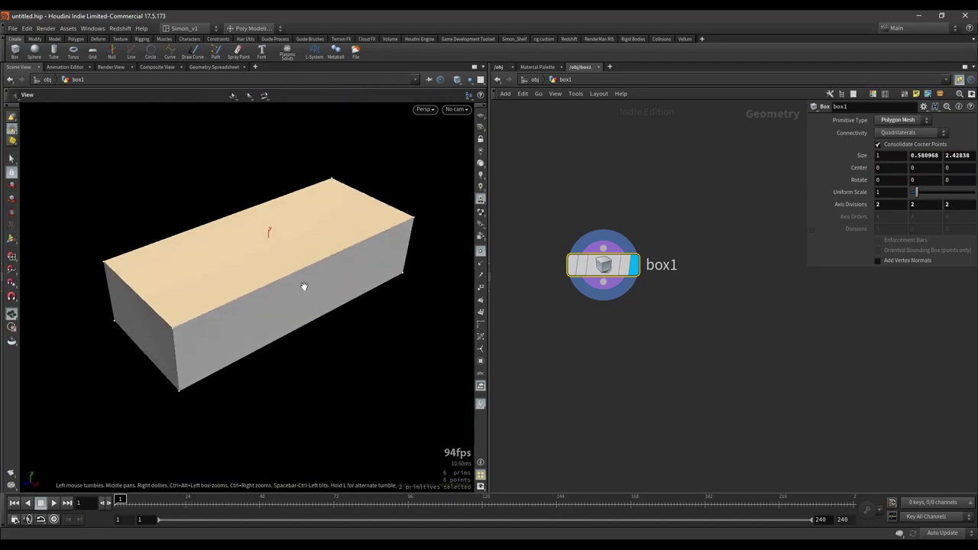
key(c)
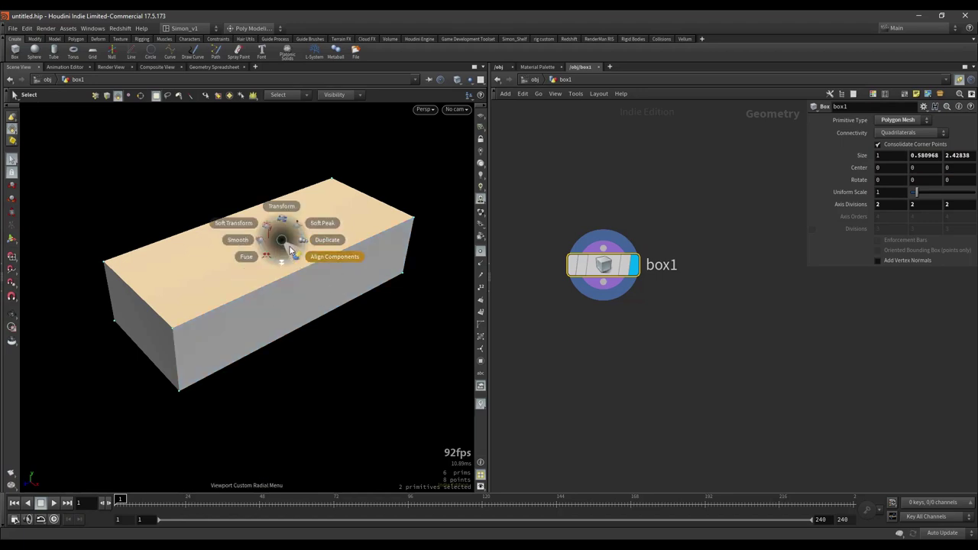
click(250, 29)
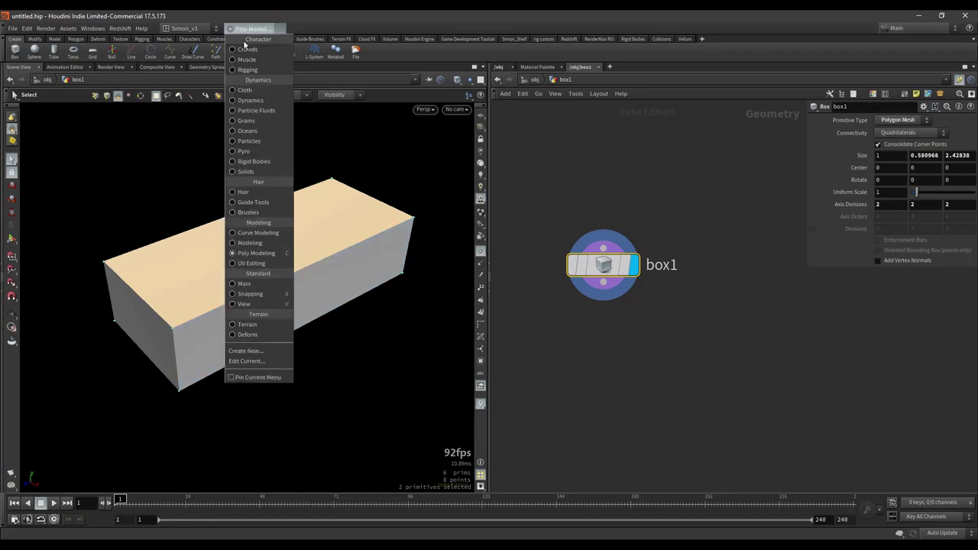
click(248, 254)
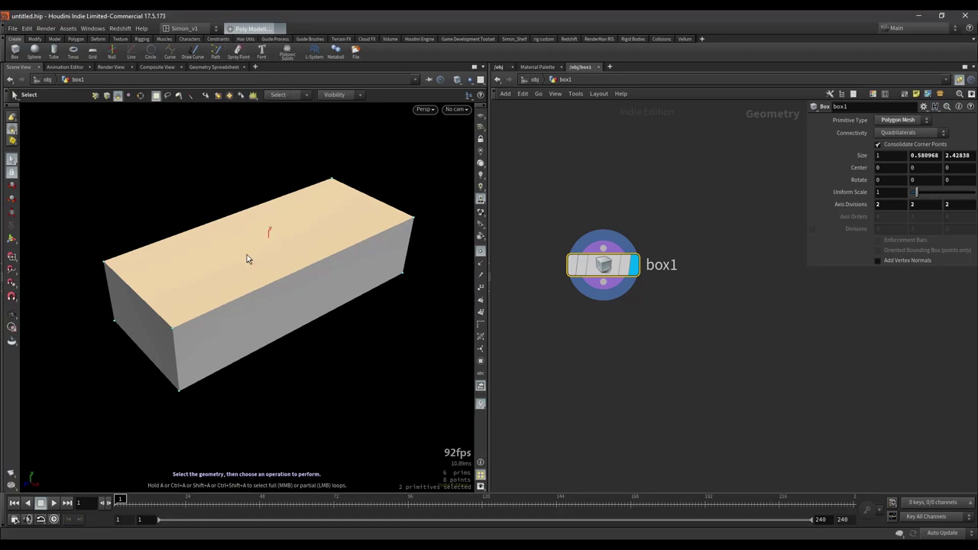
key(c)
key(c)
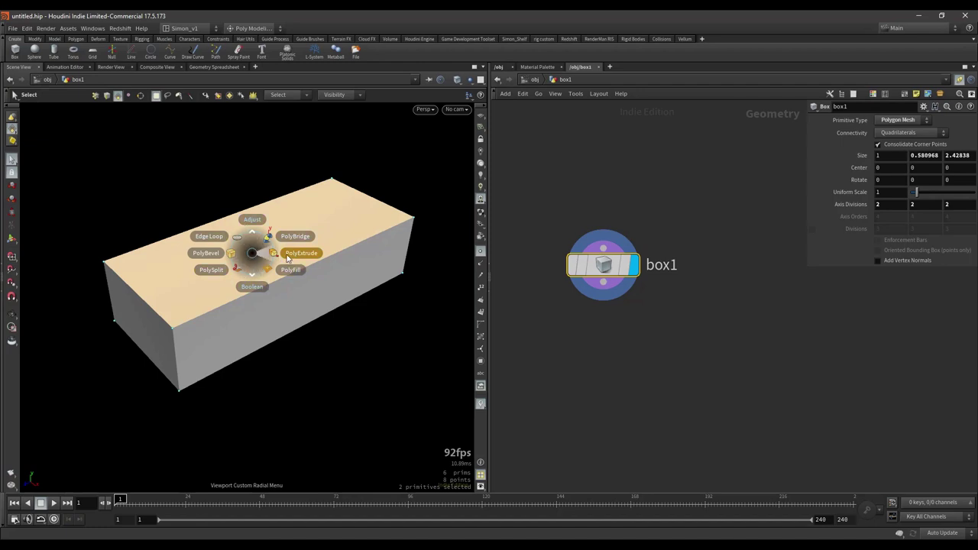
click(287, 259)
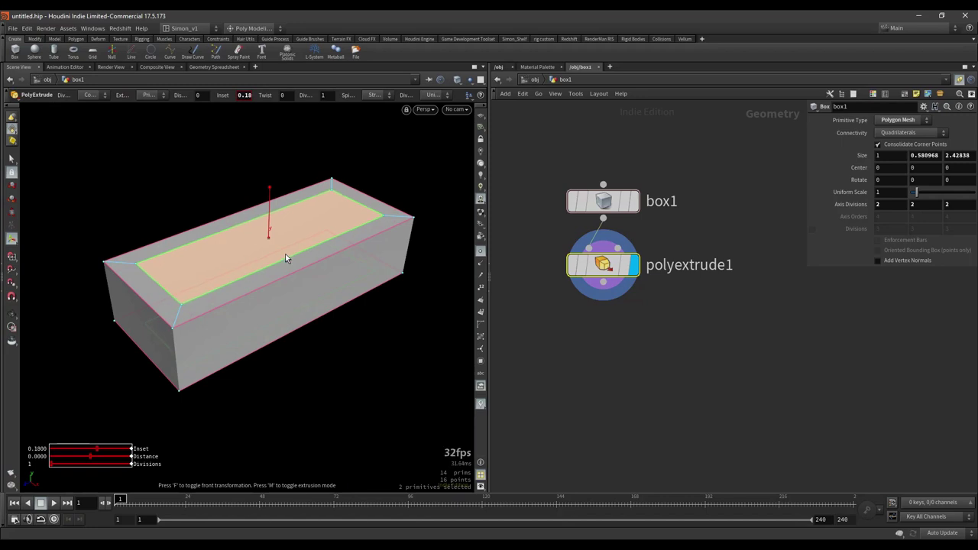
Add a second PolyExtrude on the inset faces with an inset of 0.06 and a distance of -0.1.
key(q)
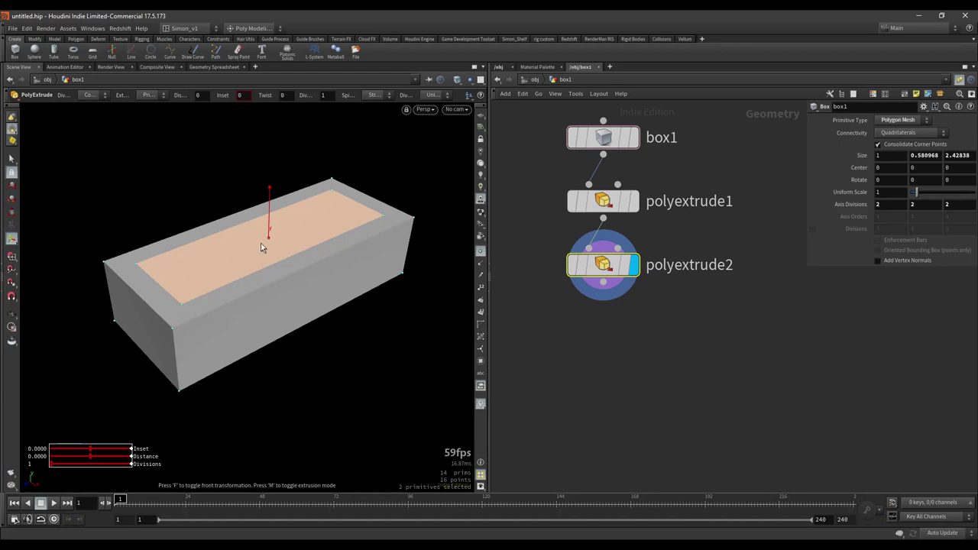
scroll(282, 232, up, 6)
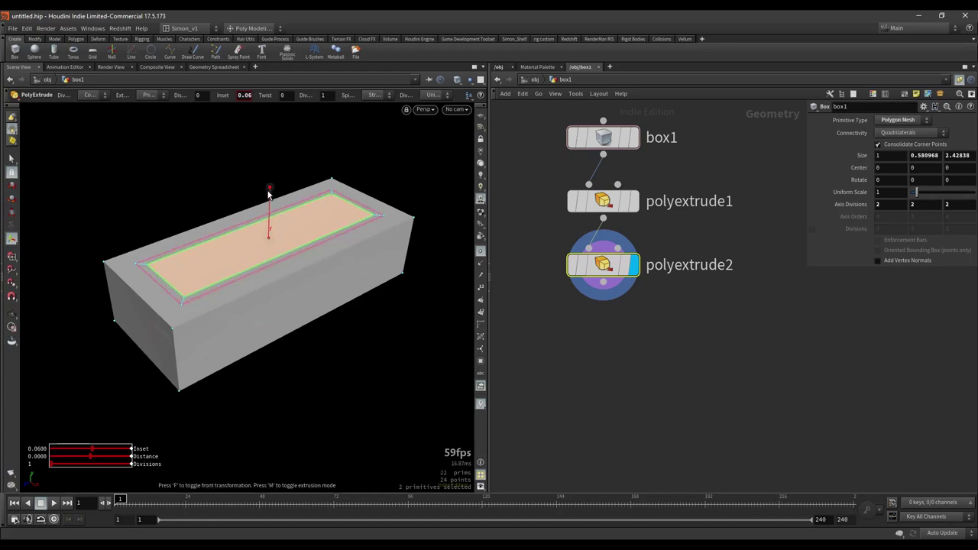
drag(268, 194, 355, 347)
drag(235, 398, 288, 365)
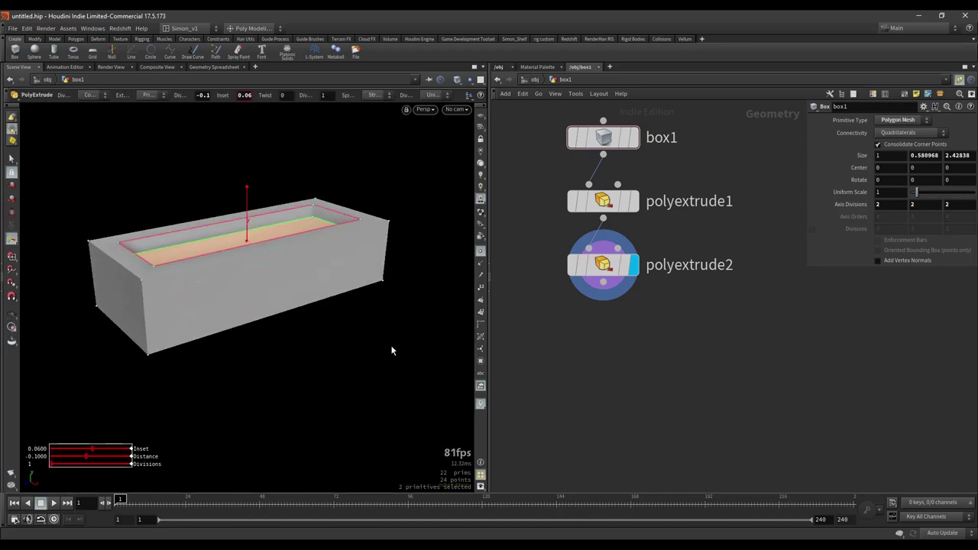
alt+drag(393, 350, 406, 346)
key(s)
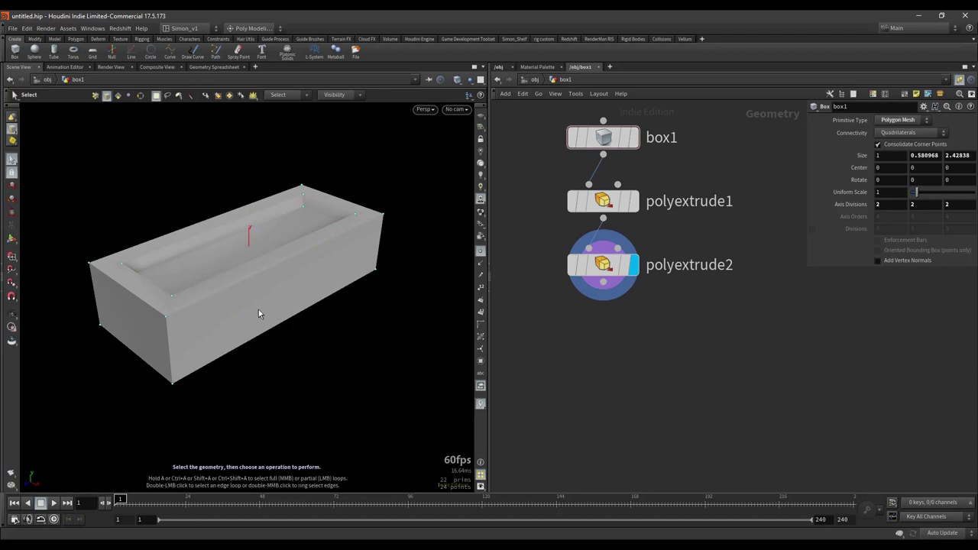
click(169, 342)
key(c)
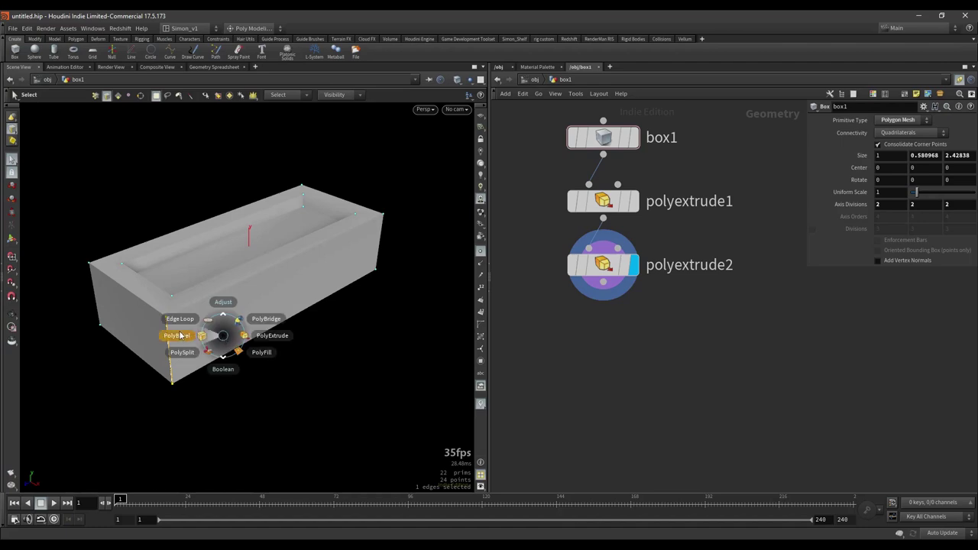
click(223, 336)
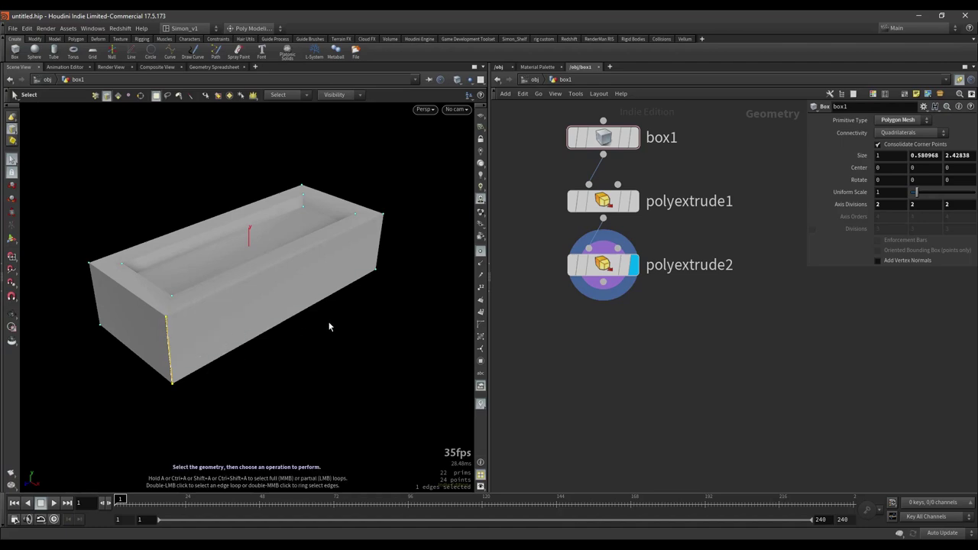
Add a PolyBevel node to the network below polyextrude2.
key(Tab)
text(bev)
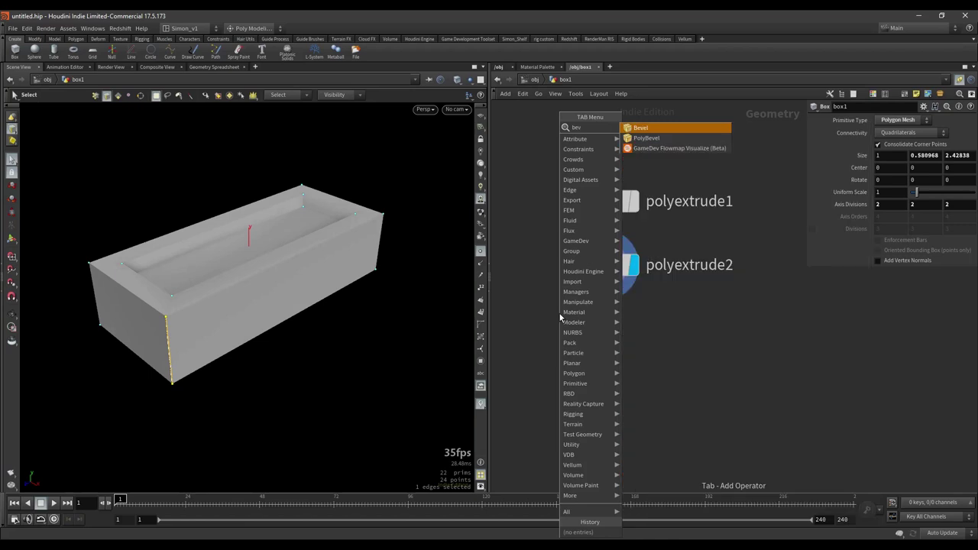
key(Down)
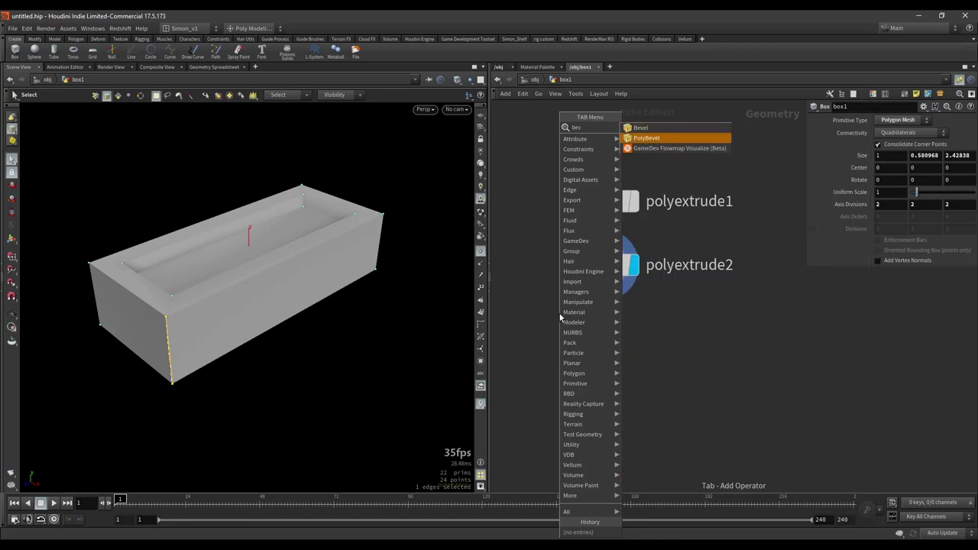
key(Return)
click(555, 317)
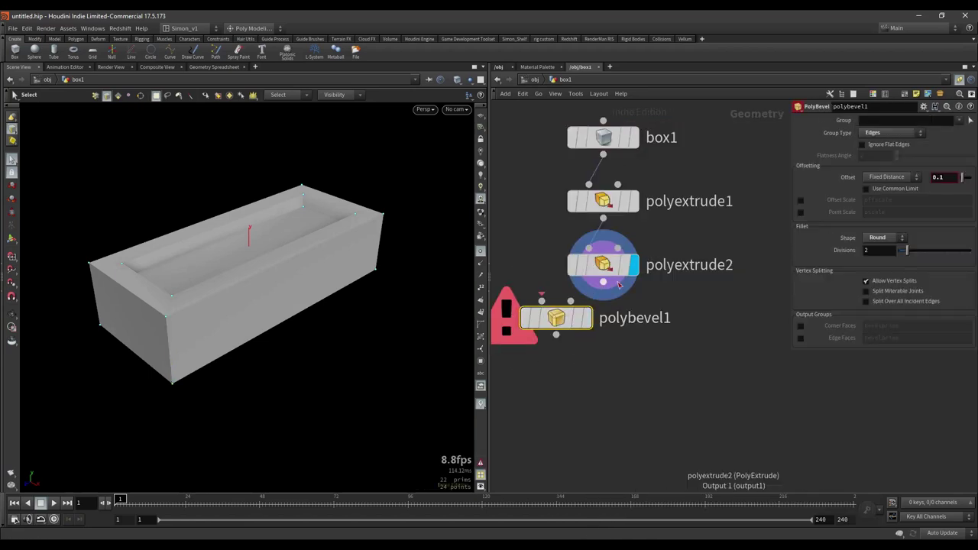
Connect polyextrude2's output to the polybevel1 node, align it below, and display the beveled brick.
drag(603, 281, 542, 302)
drag(567, 321, 603, 335)
click(628, 330)
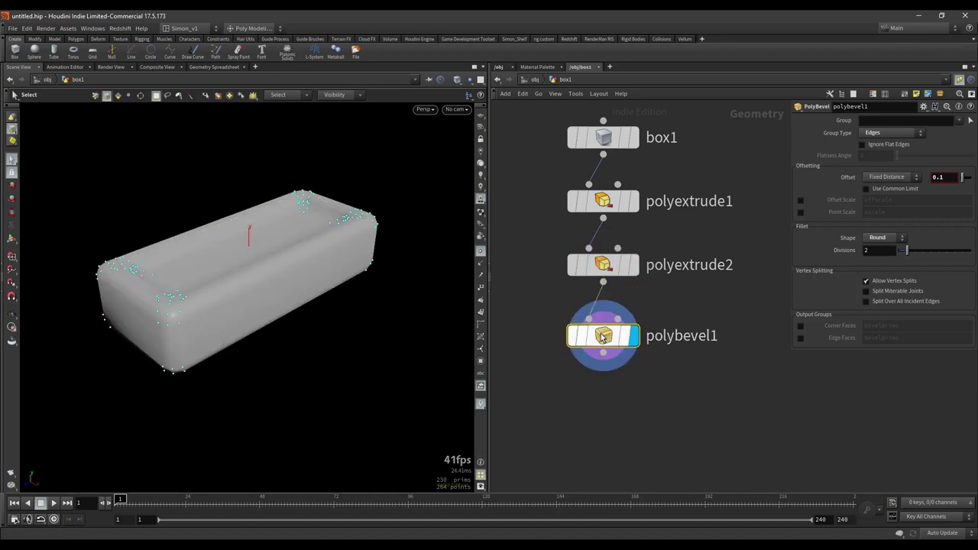
Reduce the bevel offset on the brick's edges to 0.025.
click(12, 238)
alt+drag(146, 264, 169, 309)
key(s)
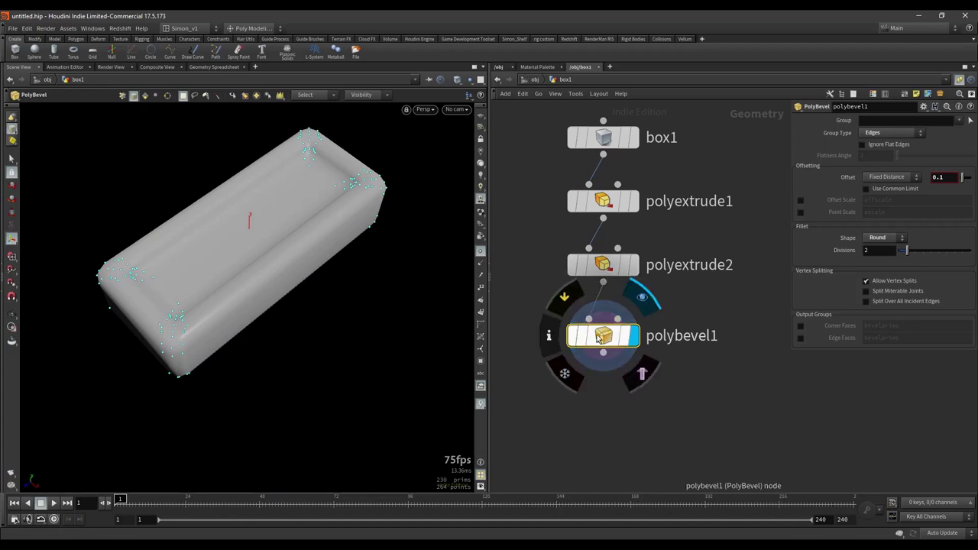
key(Return)
alt+drag(321, 310, 273, 299)
alt+right_drag(273, 299, 161, 314)
key(Return)
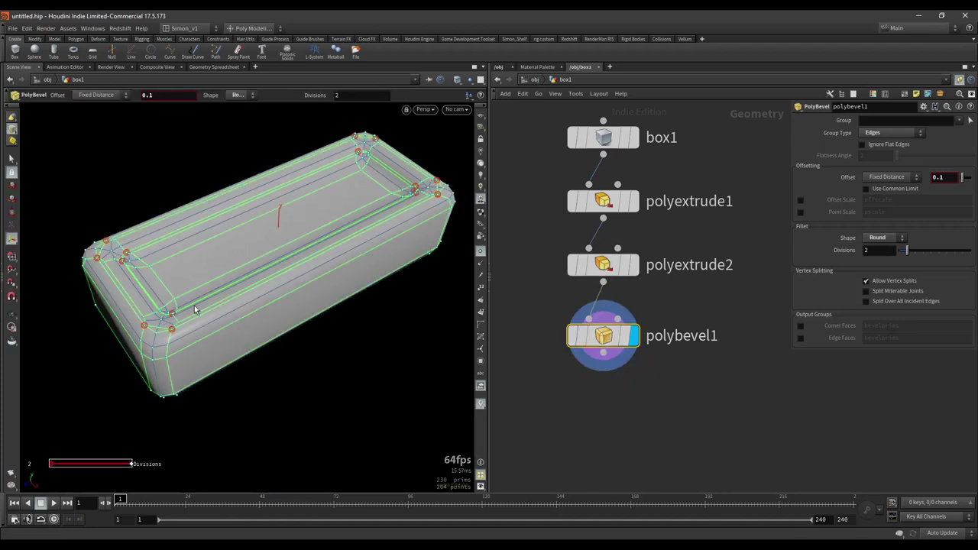
shift+scroll(194, 314, down, 10)
drag(192, 317, 229, 308)
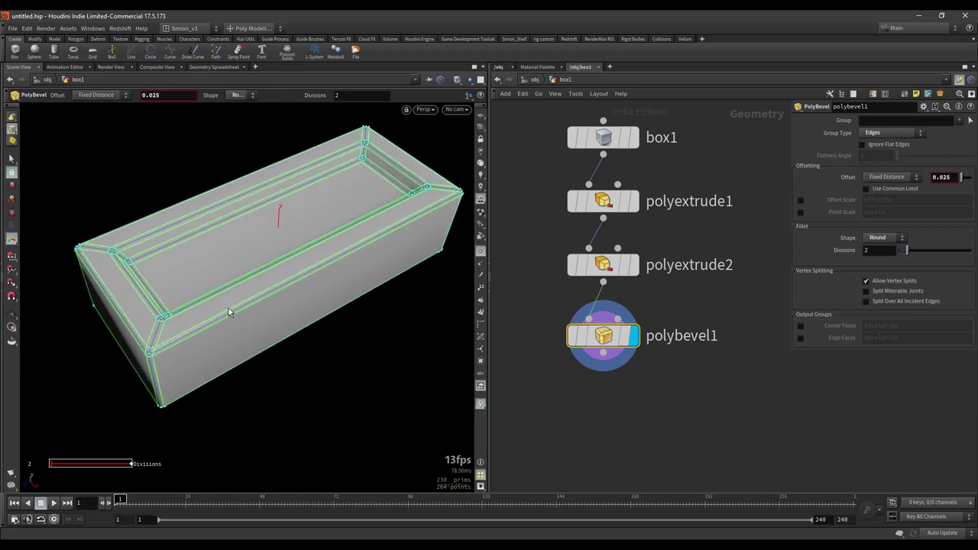
Make the bevel ignore flat edges, comparing the brick with the option on and off.
click(889, 146)
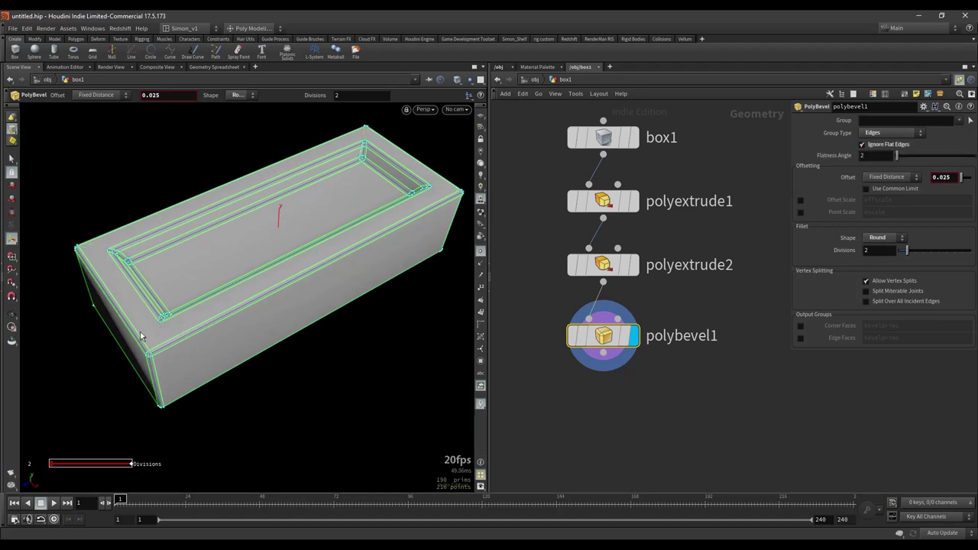
click(897, 147)
click(896, 146)
click(896, 148)
click(896, 146)
drag(353, 269, 312, 309)
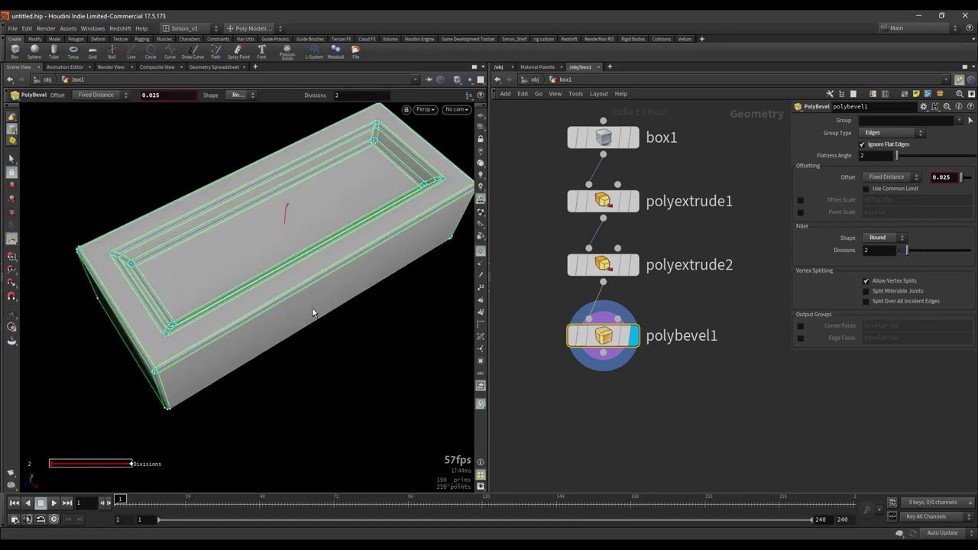
Set the bevel's fixed-distance offset to 0.03.
scroll(313, 309, up, 3)
scroll(312, 308, down, 2)
scroll(312, 313, up, 2)
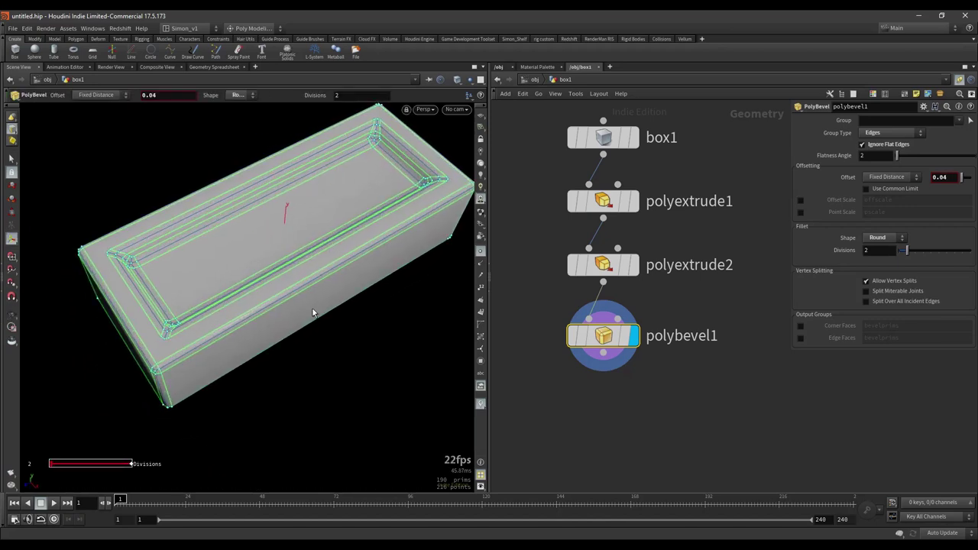
scroll(312, 309, down, 2)
alt+drag(313, 309, 311, 277)
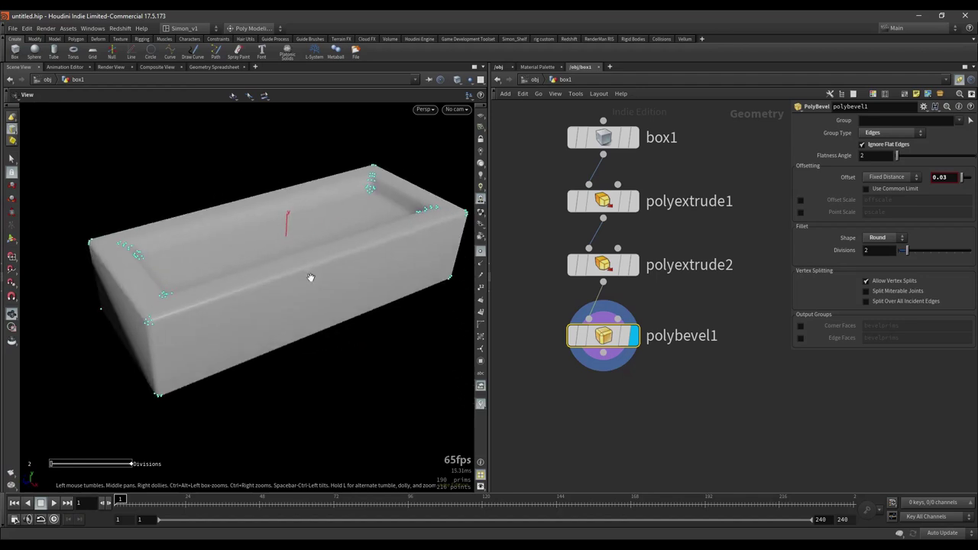
alt+right_drag(311, 277, 238, 179)
scroll(680, 368, down, 1)
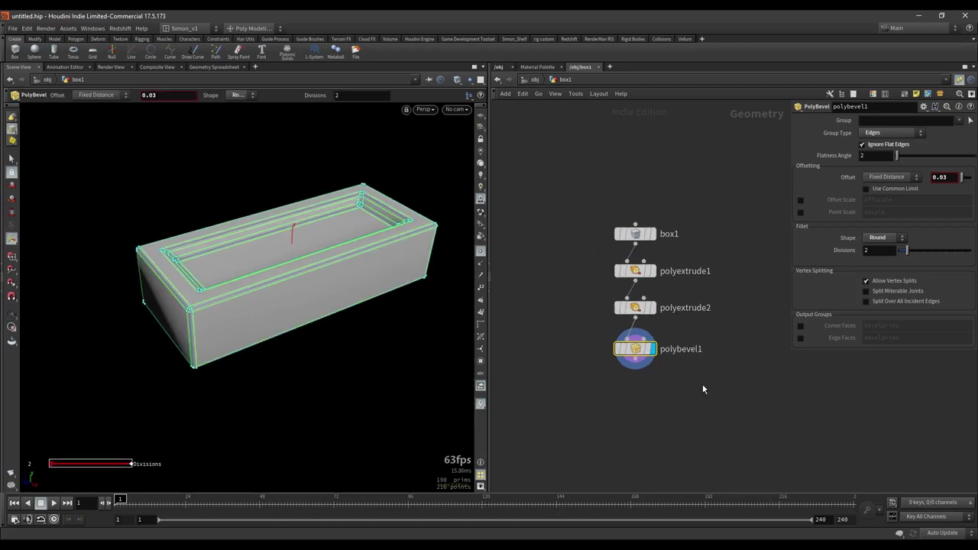
scroll(663, 358, down, 1)
middle_drag(702, 384, 661, 365)
alt+drag(422, 357, 395, 337)
key(space+g)
middle_drag(626, 378, 651, 318)
middle_drag(680, 348, 650, 338)
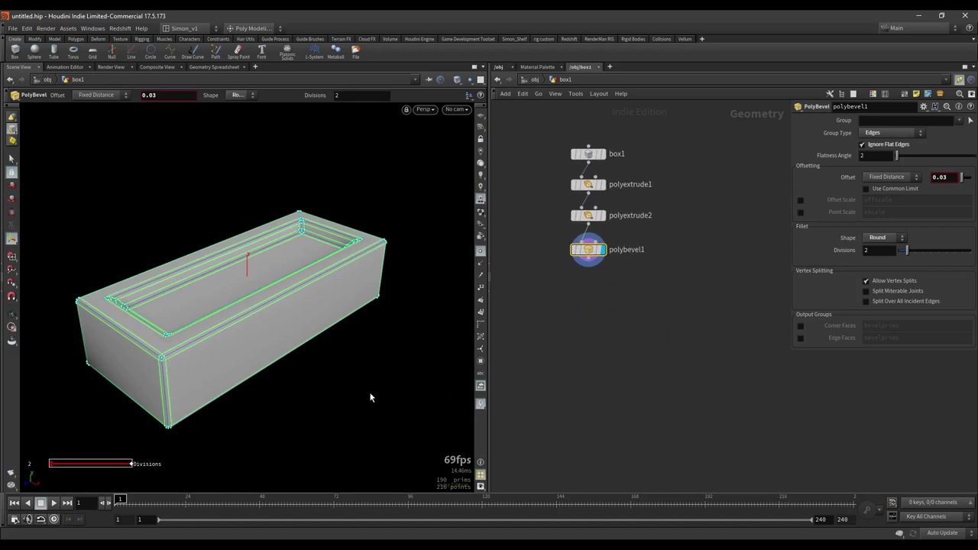
scroll(646, 339, down, 1)
middle_drag(635, 309, 642, 346)
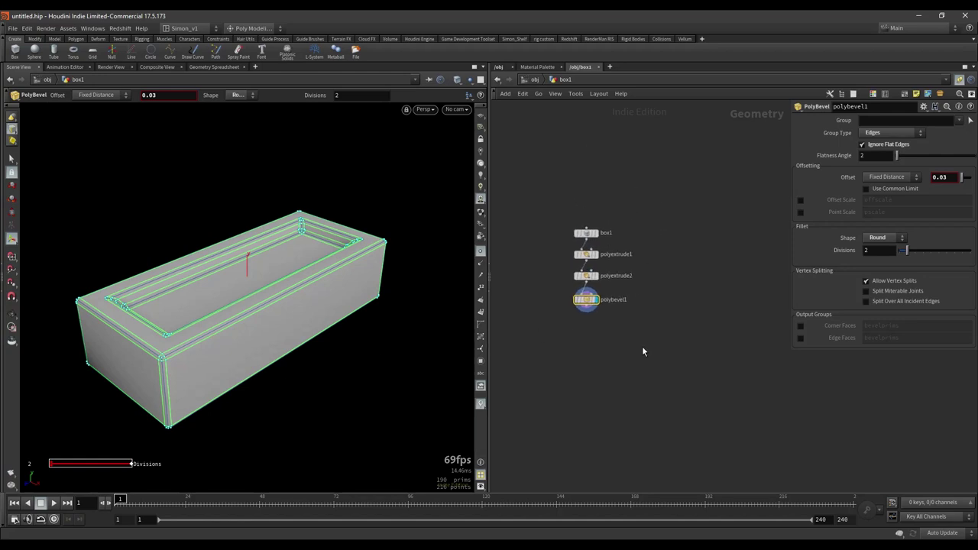
scroll(621, 313, up, 1)
click(677, 323)
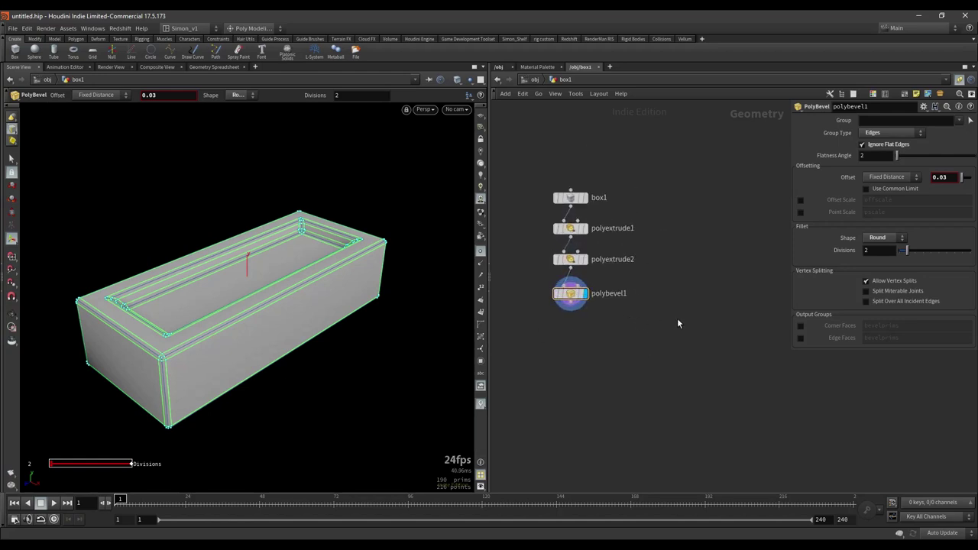
middle_drag(677, 321, 675, 349)
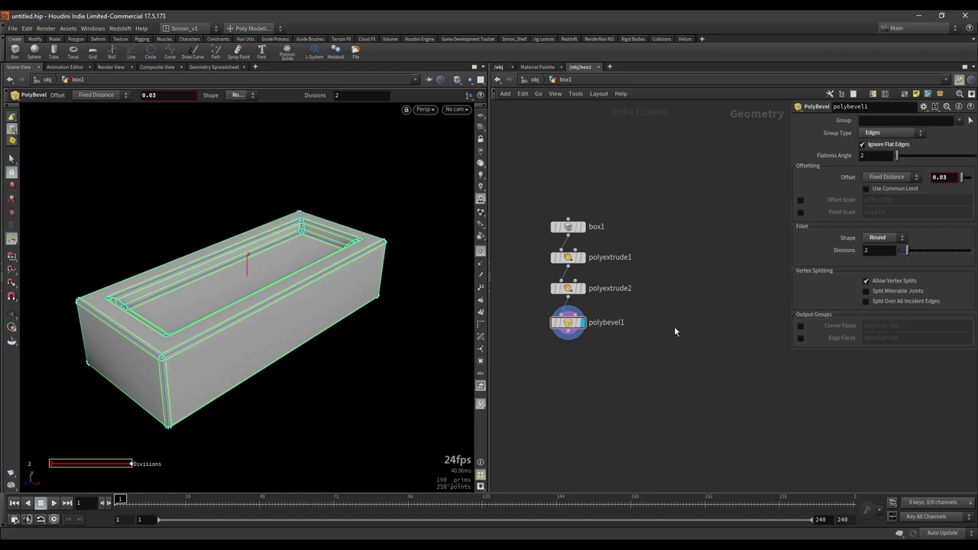
middle_drag(673, 347, 685, 319)
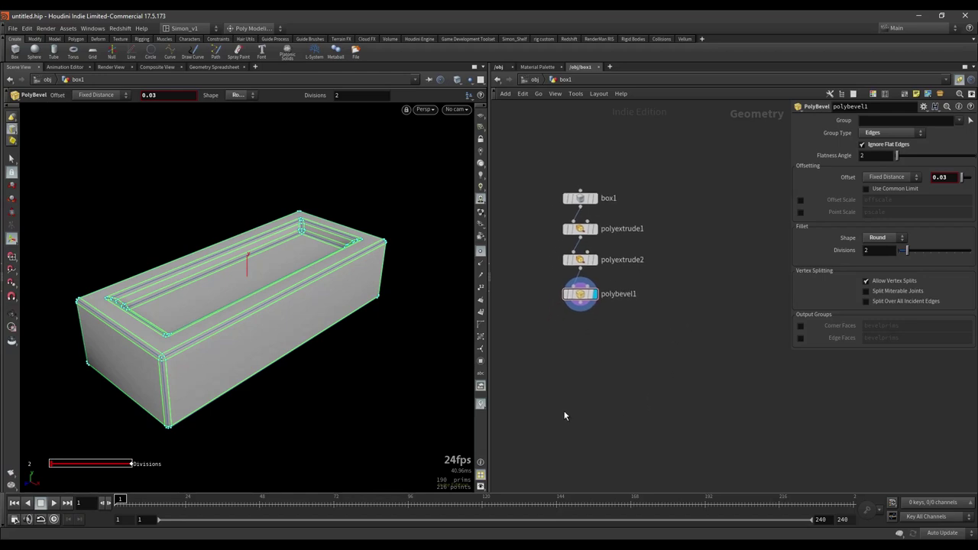
middle_drag(680, 298, 676, 307)
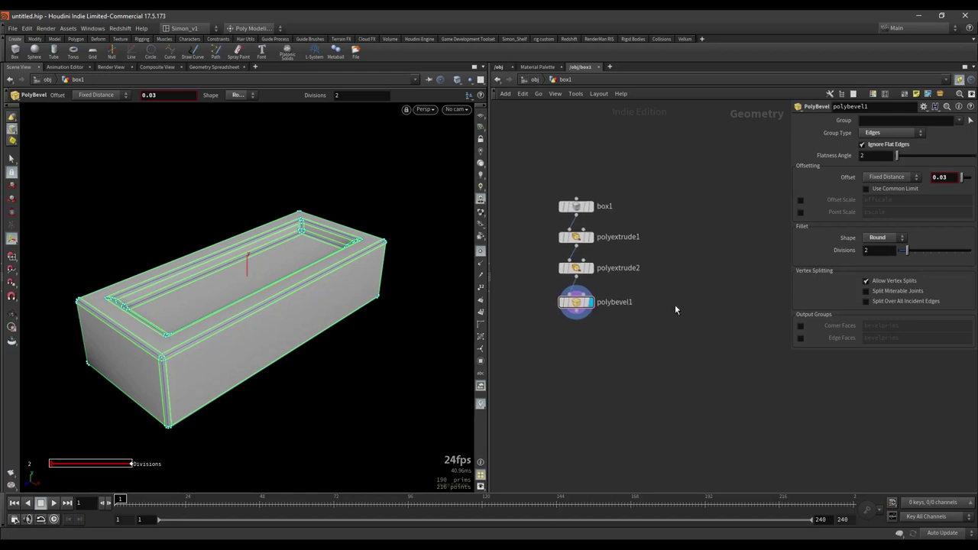
middle_drag(676, 316, 661, 304)
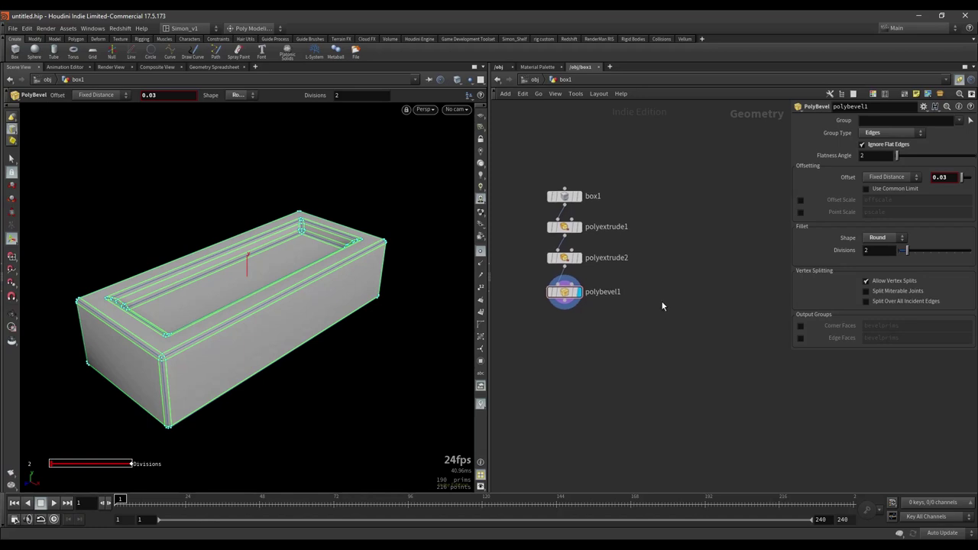
Add a Sphere node beside the brick's node chain and display it.
key(Tab)
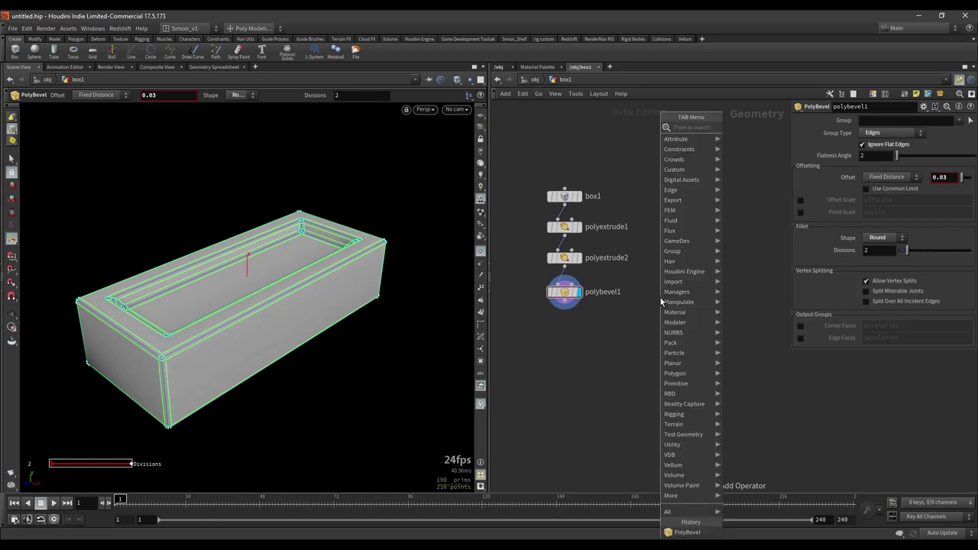
text(sphere)
key(Return)
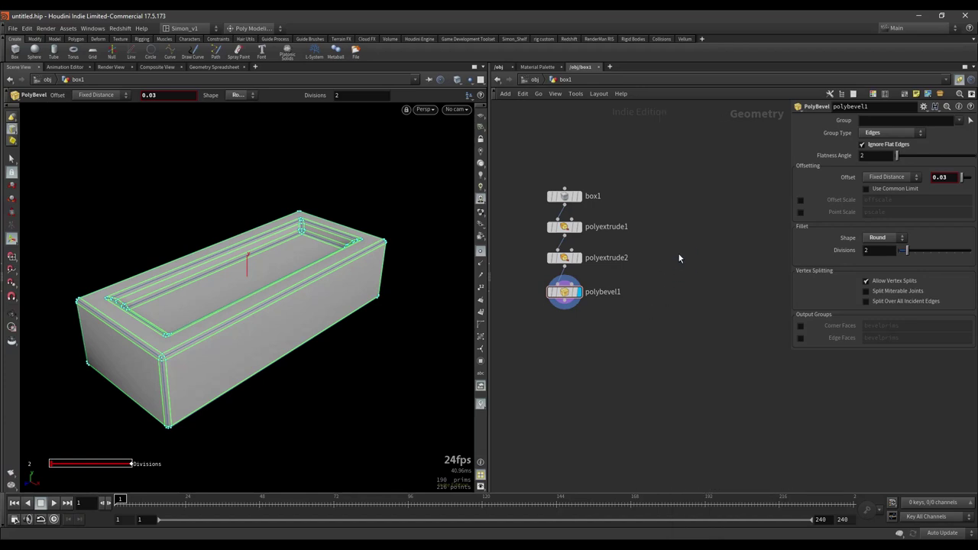
click(678, 254)
scroll(679, 254, up, 5)
drag(675, 254, 667, 243)
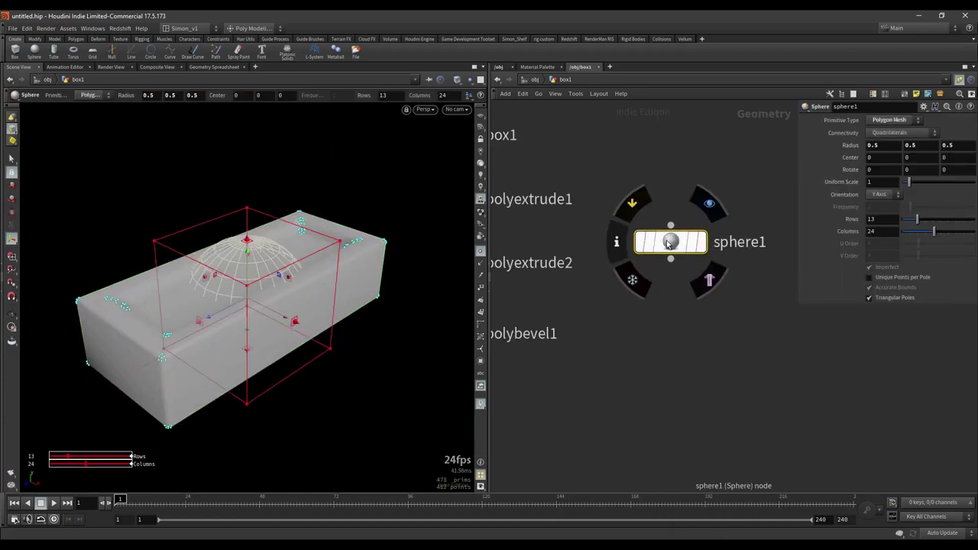
click(701, 242)
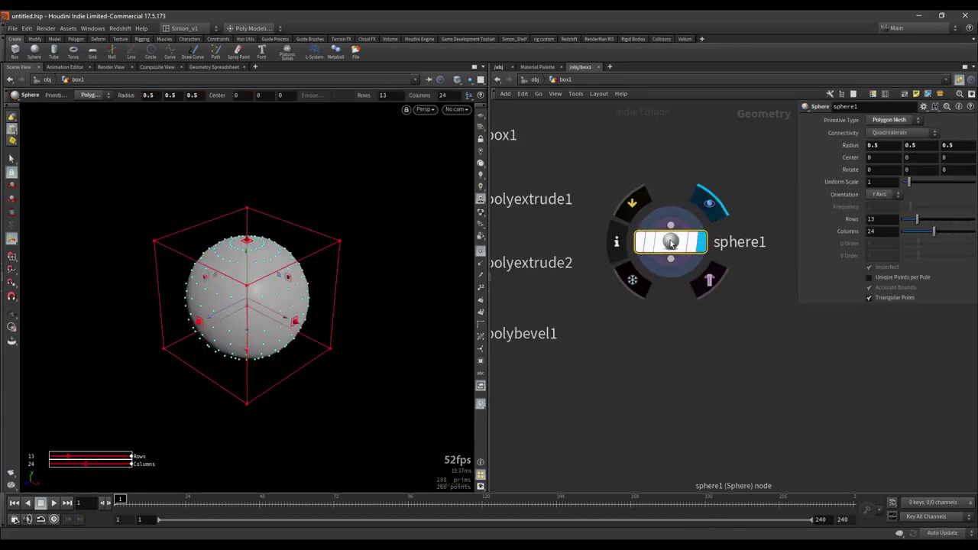
Make the sphere a Polygon primitive with a uniform scale of about 6.41 and a frequency of 3.
click(876, 122)
click(882, 142)
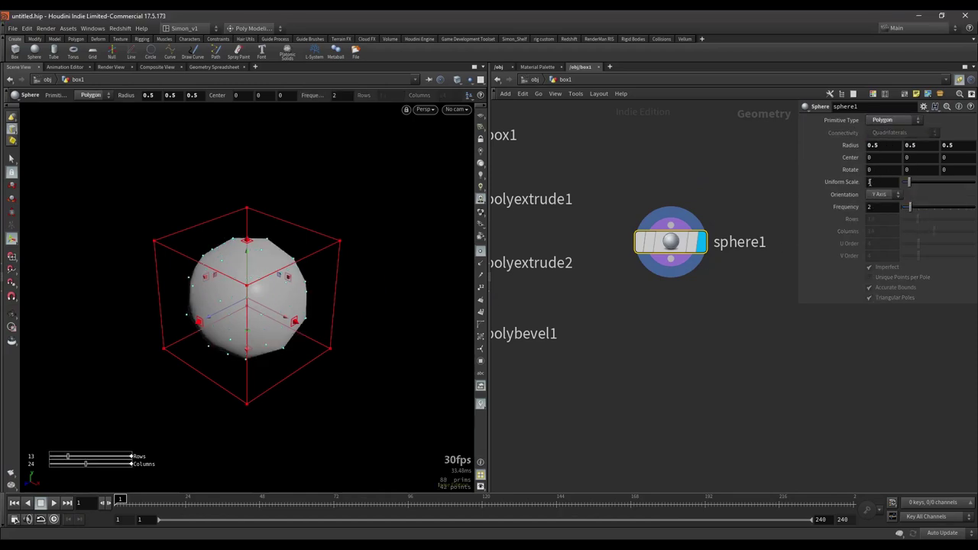
drag(909, 183, 933, 199)
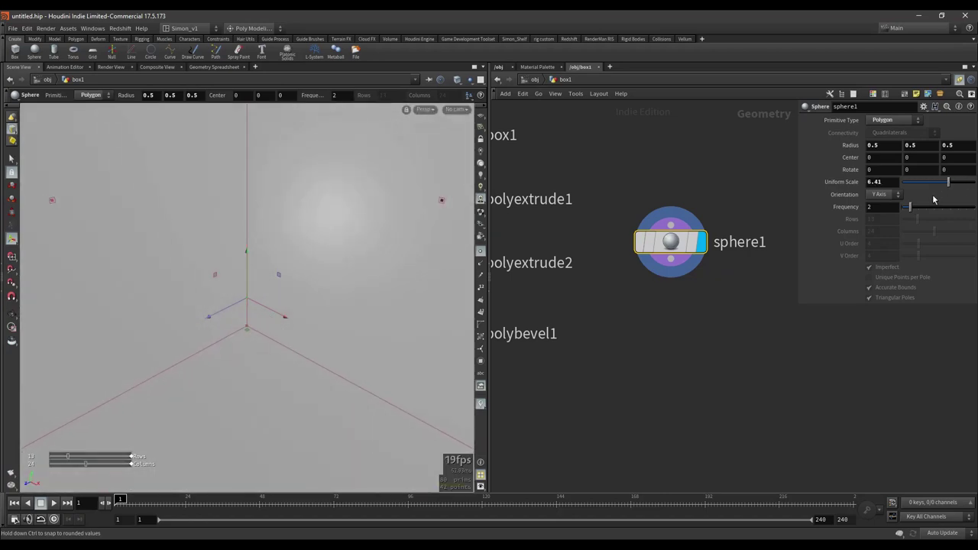
text(3)
key(Return)
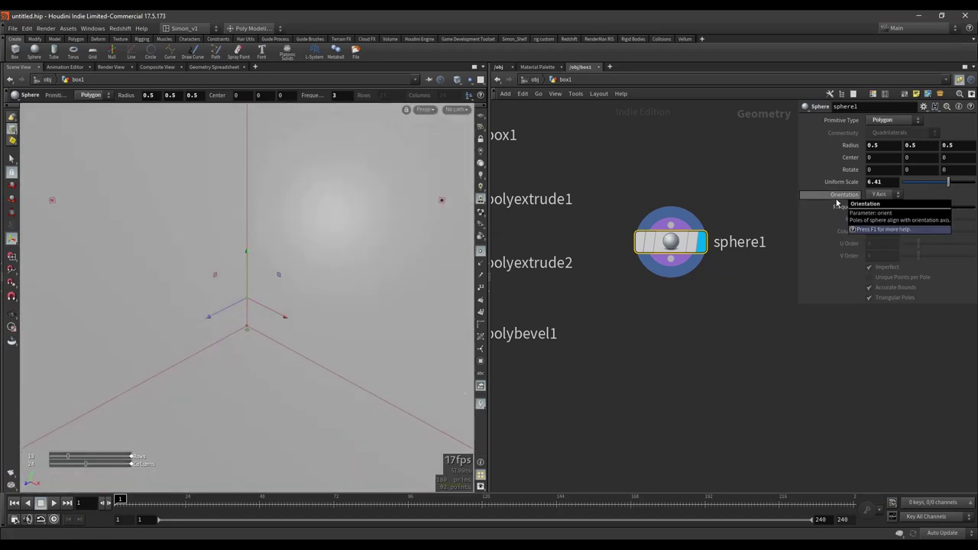
key(Escape)
key(space+g)
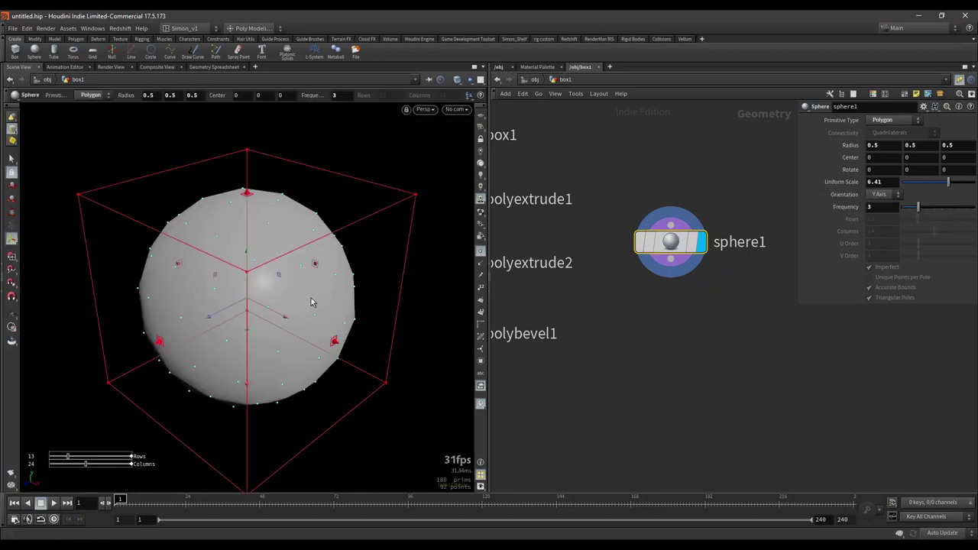
Show the sphere's wireframe over its shading and place the sphere node level with polybevel1.
key(shift+w)
middle_drag(670, 359, 691, 307)
scroll(691, 307, down, 2)
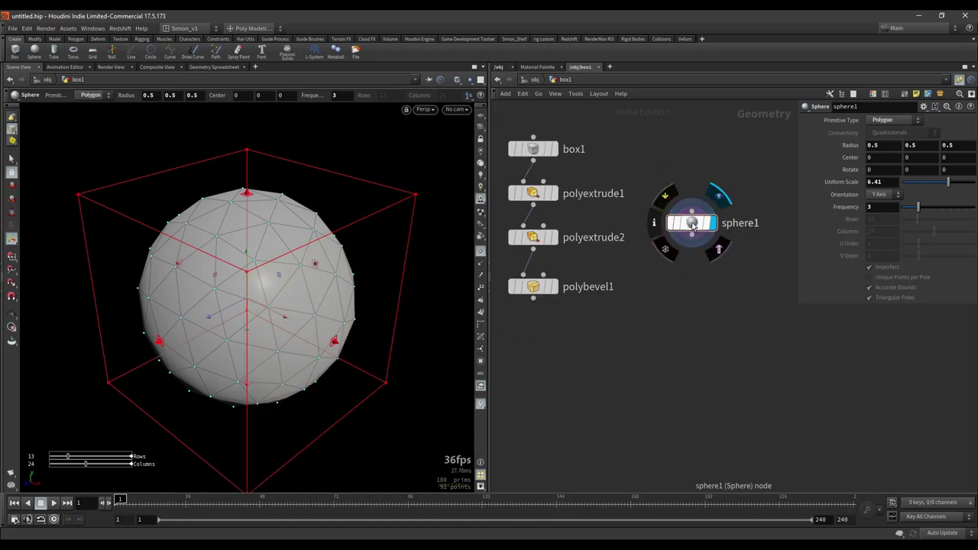
drag(691, 226, 684, 290)
mouse_move(533, 291)
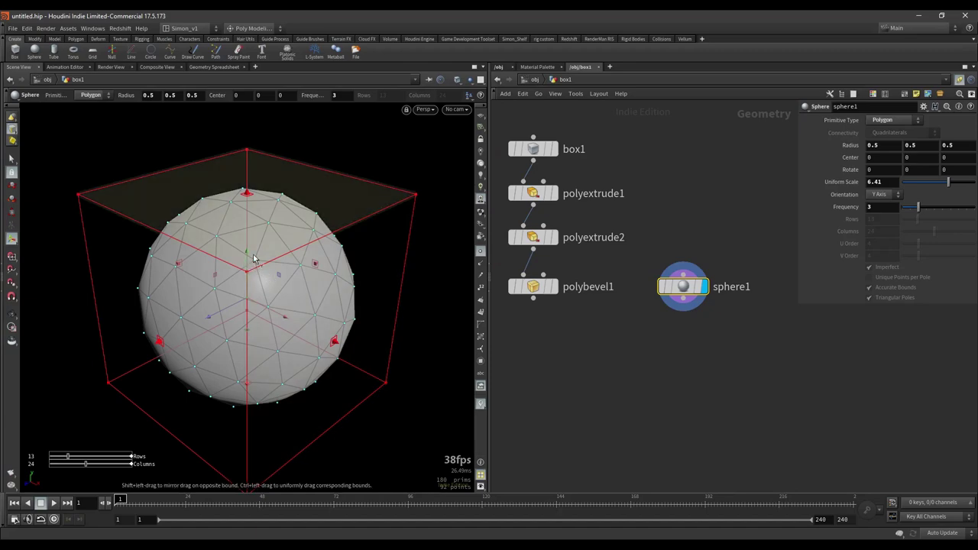
Add a Copy to Points node below polybevel1 and sphere1.
key(Tab)
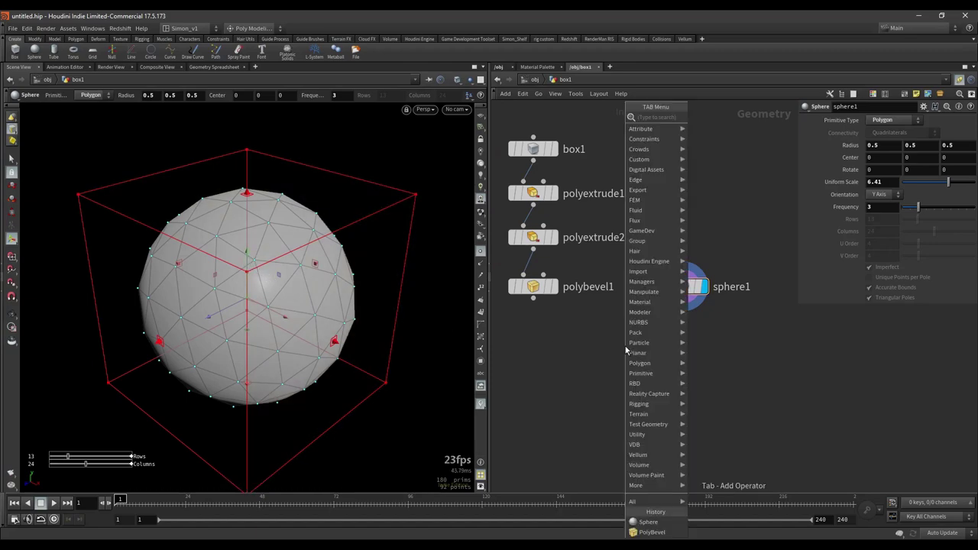
text(copy)
key(Down)
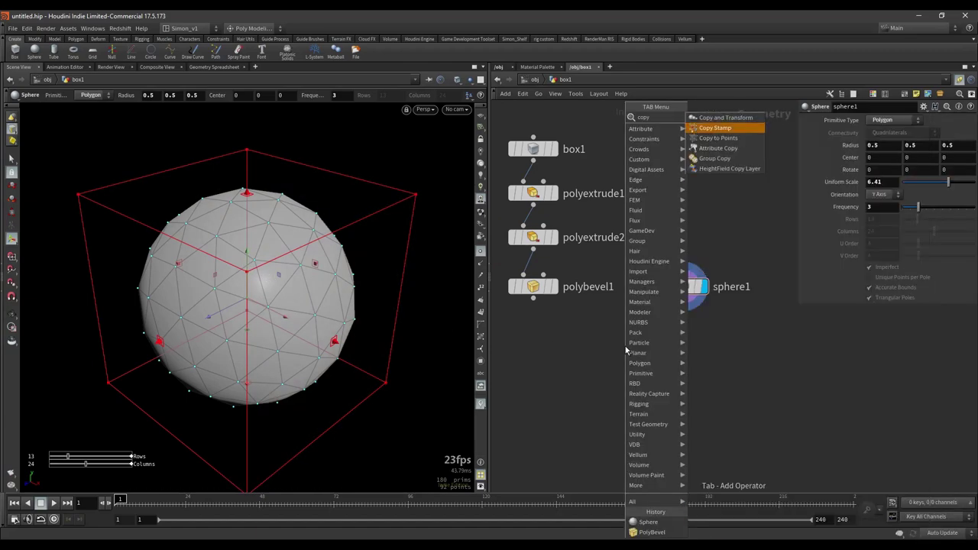
key(Down)
key(Return)
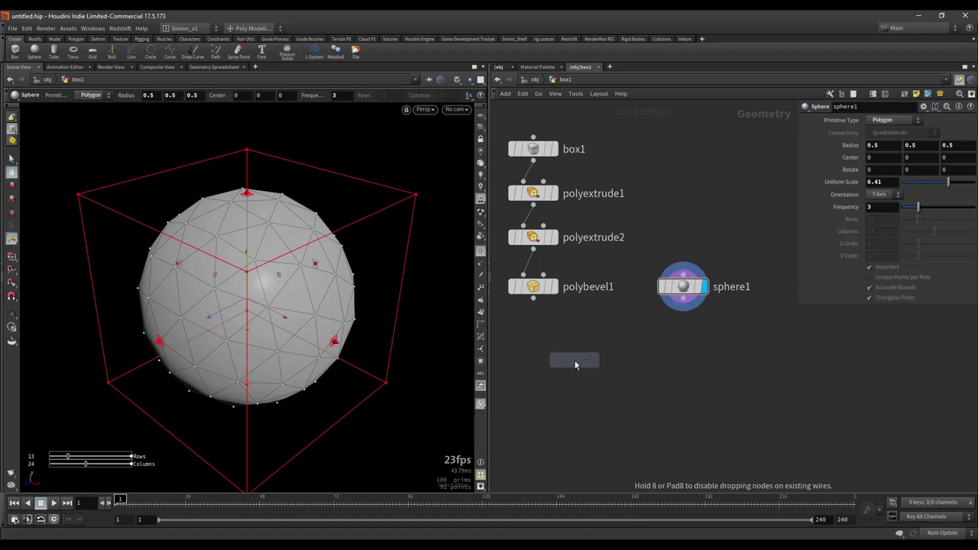
click(574, 360)
scroll(575, 361, up, 2)
drag(613, 379, 626, 385)
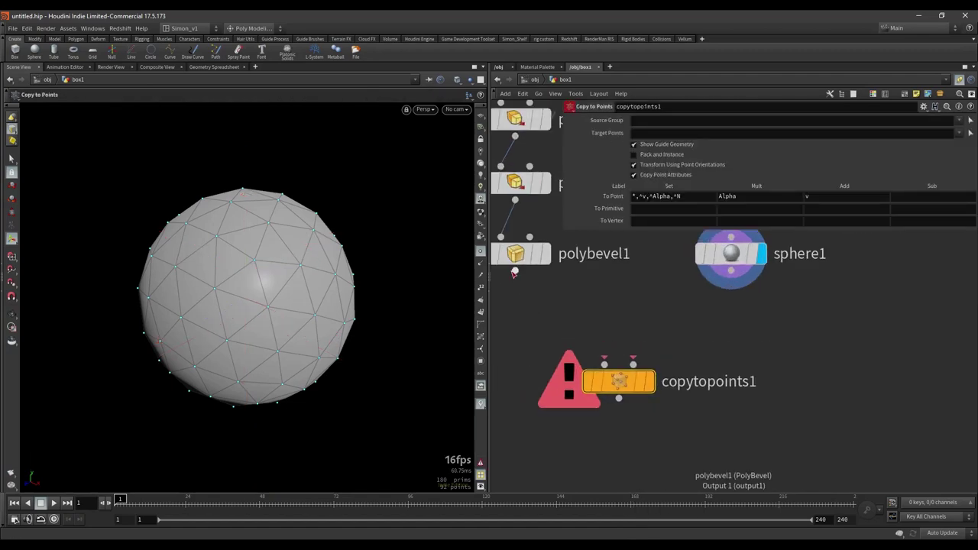
Connect polybevel1 as the source and sphere1 as the target points of Copy to Points, and display the copied bricks.
drag(515, 270, 604, 364)
drag(729, 273, 633, 365)
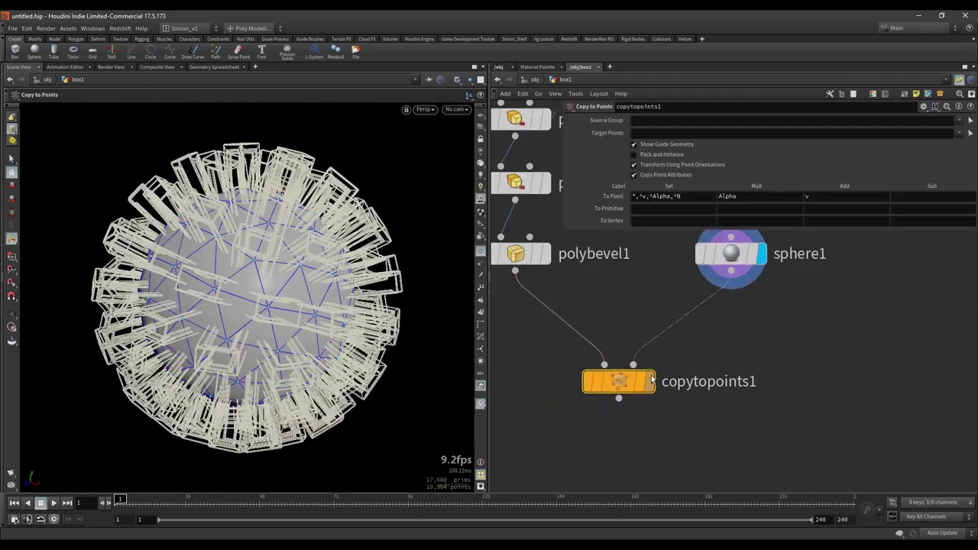
click(642, 386)
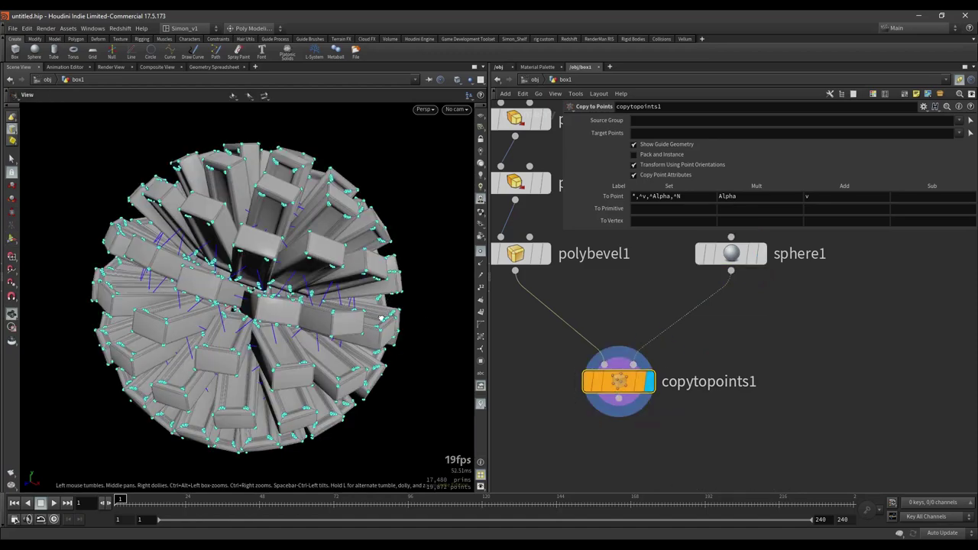
alt+drag(321, 310, 356, 283)
scroll(357, 284, down, 3)
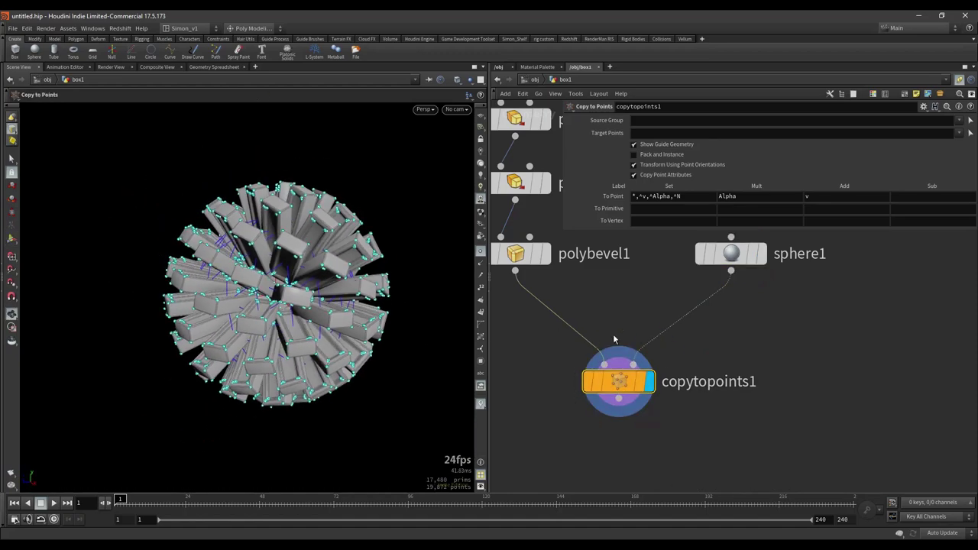
alt+drag(285, 296, 257, 356)
scroll(289, 310, up, 2)
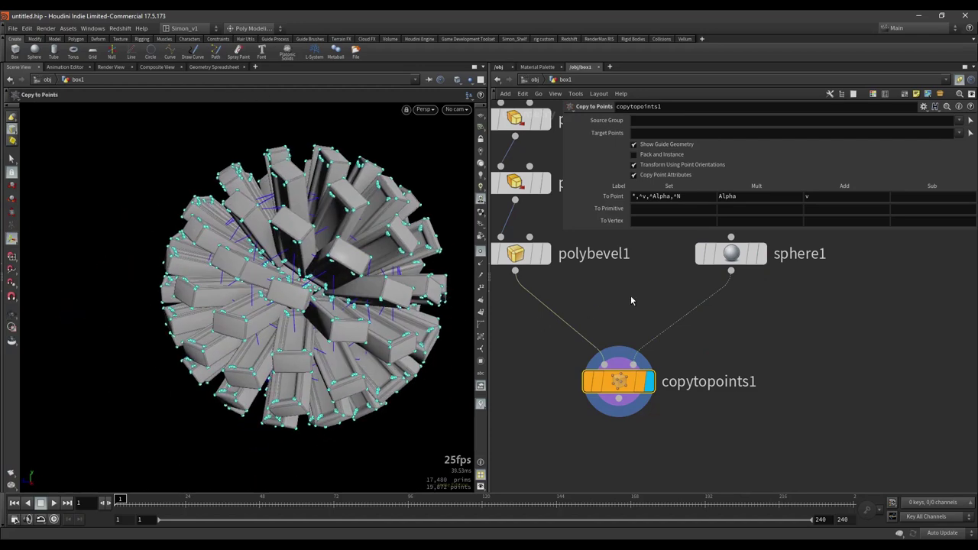
Set sphere1's uniform scale to about 8.1 with a frequency of 3 so the copied bricks spread apart.
middle_drag(717, 275, 686, 326)
click(697, 304)
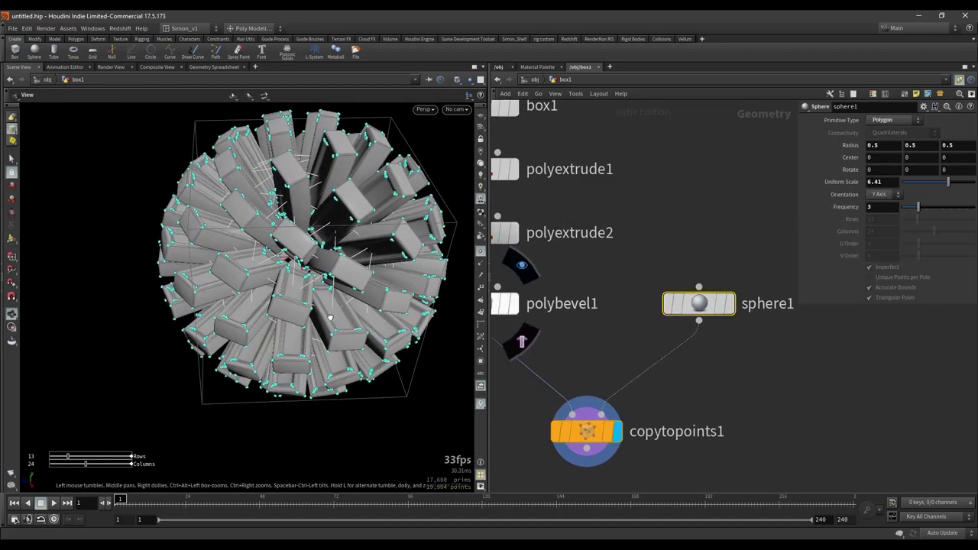
drag(949, 188, 920, 180)
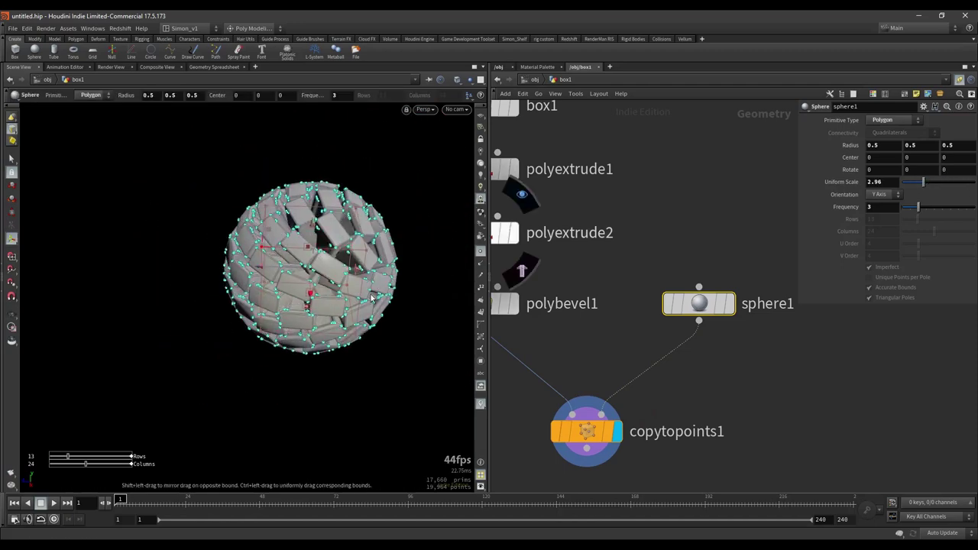
drag(924, 185, 963, 183)
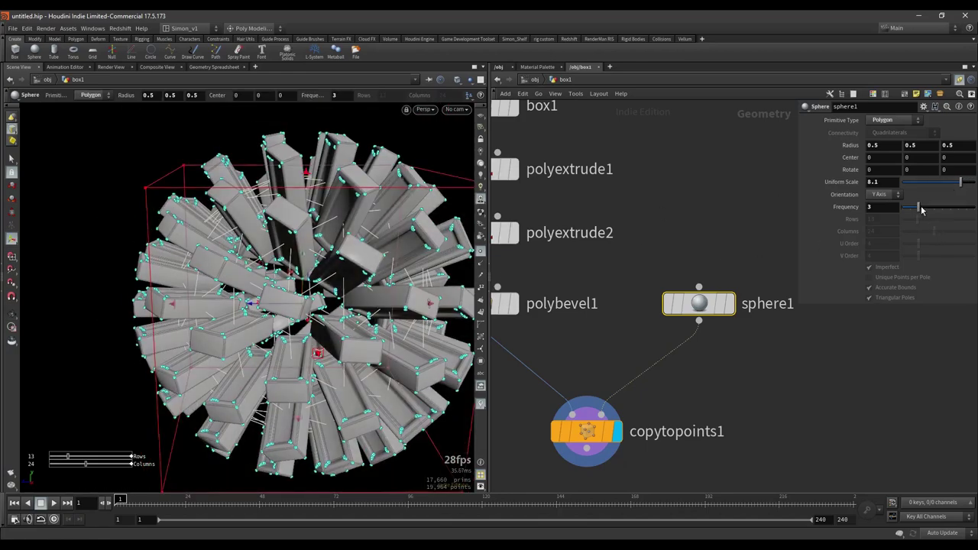
mouse_move(921, 210)
mouse_down()
mouse_move(951, 209)
mouse_move(918, 208)
mouse_up()
alt+drag(336, 279, 464, 286)
scroll(314, 285, down, 3)
key(Return)
Move sphere1 higher in the network and insert a Mountain node between it and copytopoints1.
drag(708, 308, 726, 253)
click(734, 333)
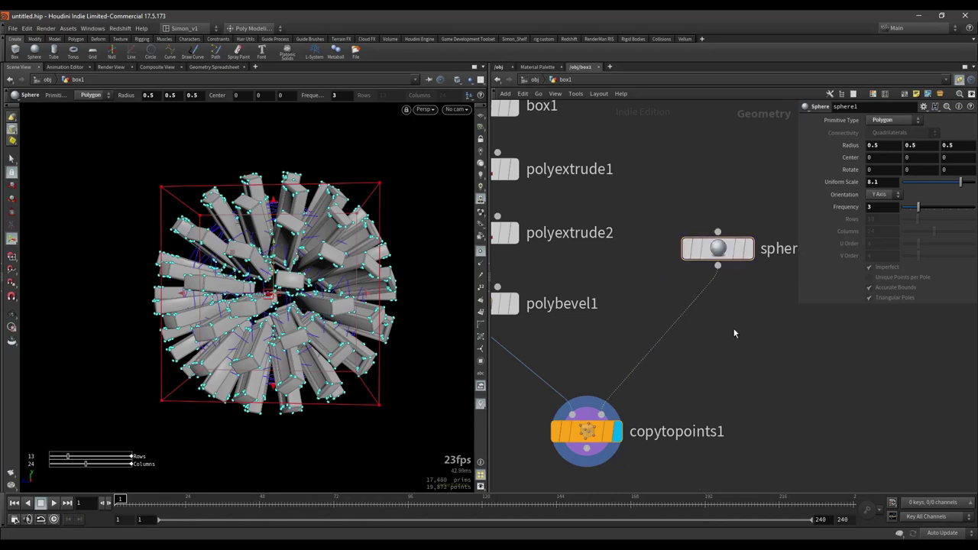
key(Tab)
text(mout)
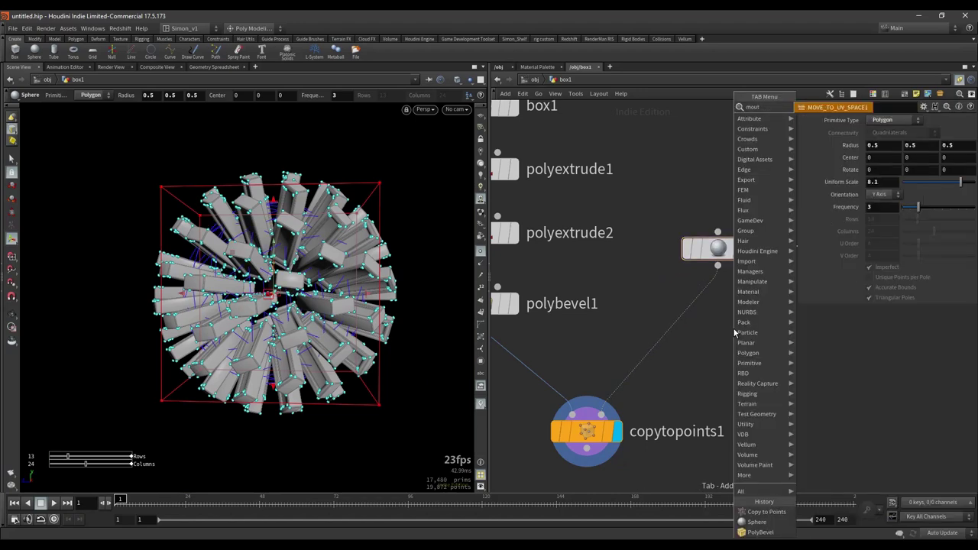
key(BackSpace)
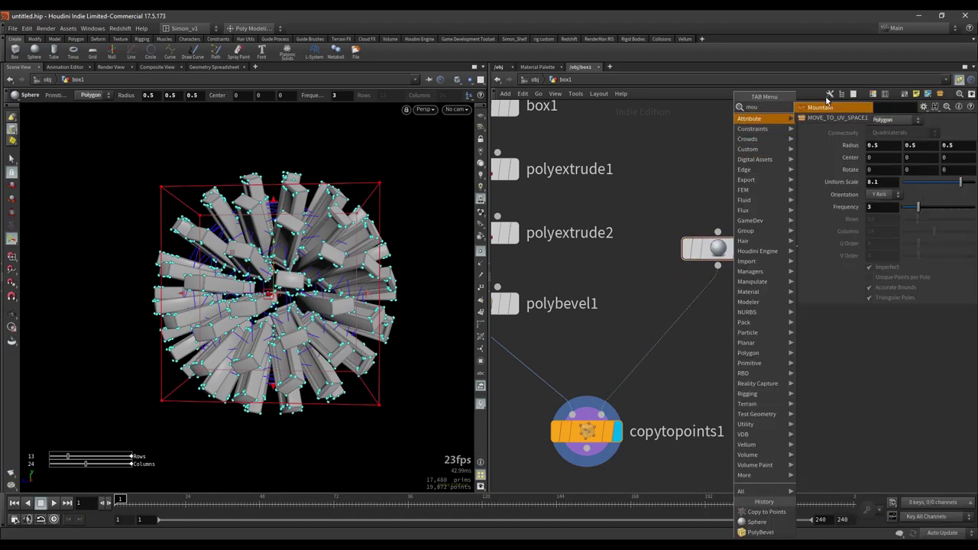
key(Return)
click(677, 307)
scroll(673, 315, up, 2)
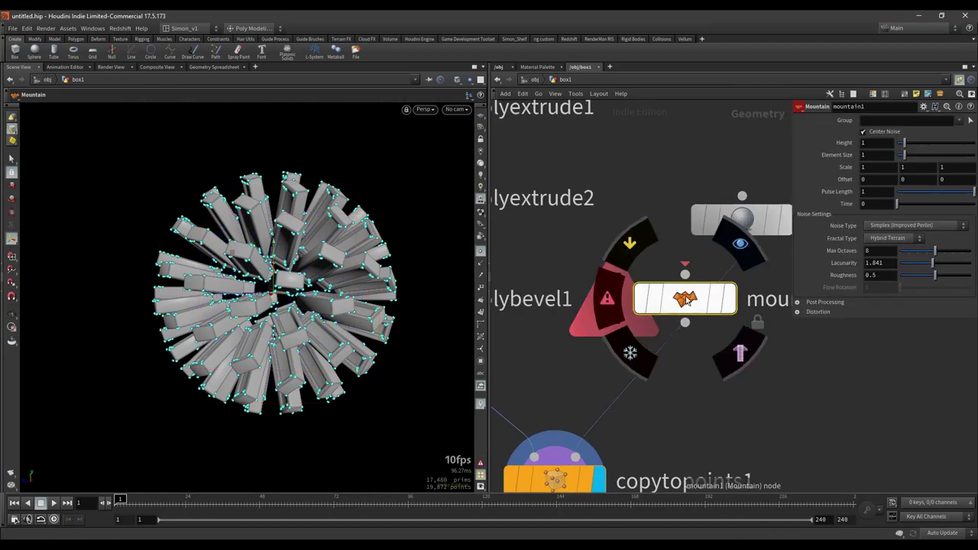
drag(694, 301, 752, 326)
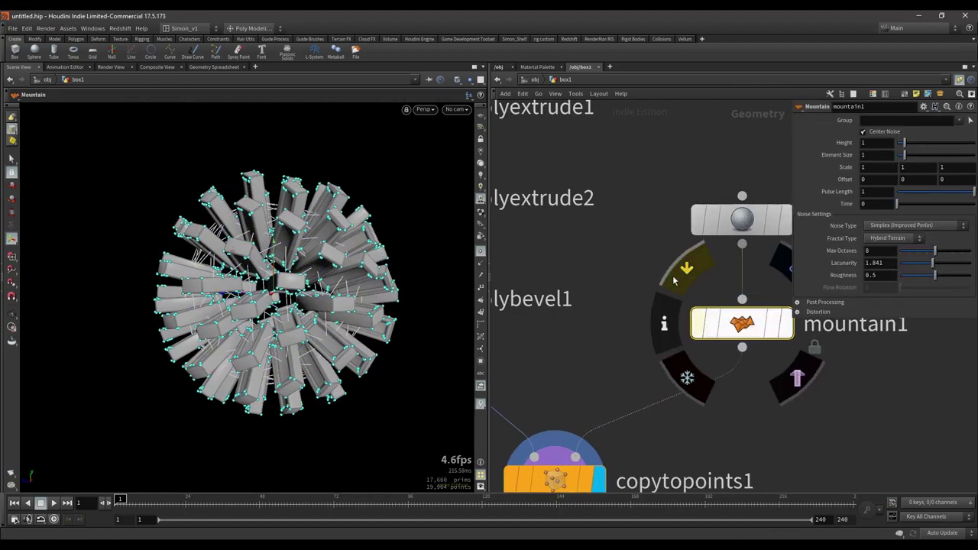
Display the mountain1 result and show the sphere as a wireframe.
middle_drag(774, 308, 718, 308)
click(729, 266)
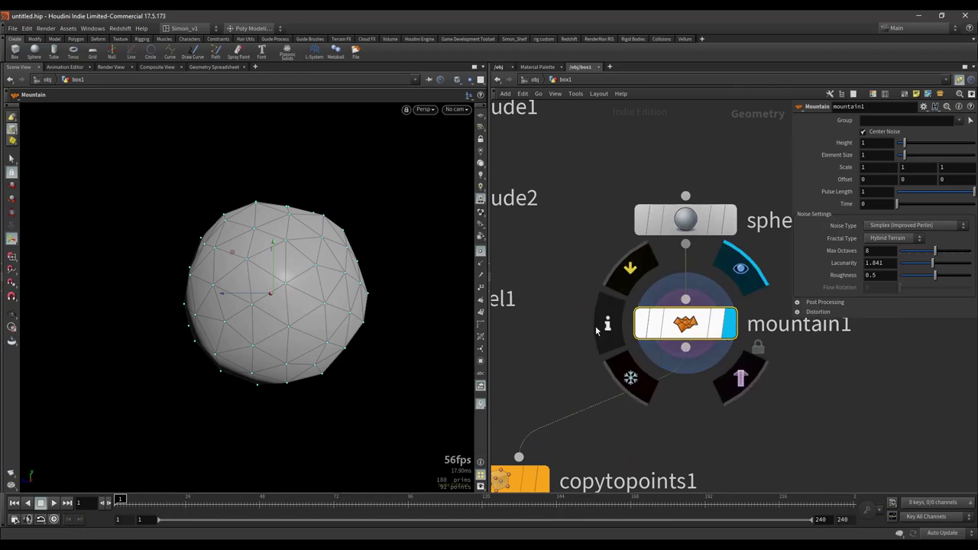
key(g)
key(shift+w)
alt+drag(370, 305, 323, 301)
scroll(320, 297, down, 3)
key(Return)
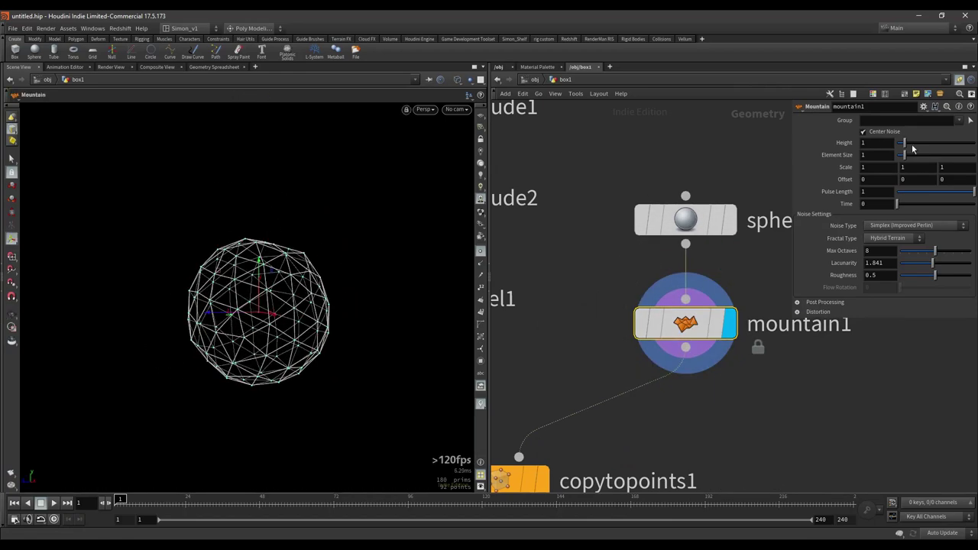
Set the Mountain height to about 3.49 and return the viewport to shaded display.
mouse_move(912, 145)
mouse_down()
mouse_move(936, 144)
mouse_move(923, 143)
mouse_up()
key(Escape)
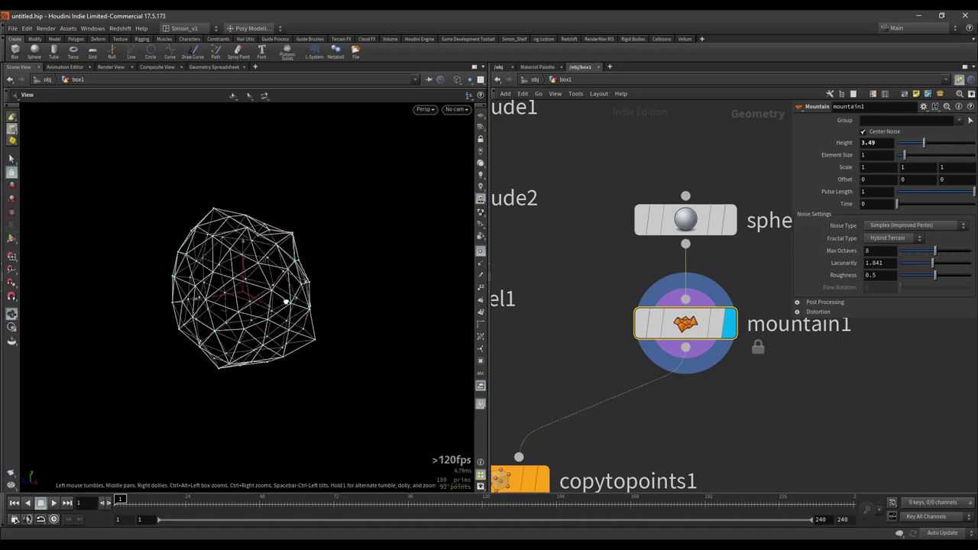
key(w)
mouse_move(419, 284)
mouse_down()
mouse_move(425, 334)
mouse_move(410, 350)
mouse_move(443, 283)
mouse_up()
key(Return)
Set the Mountain noise type to Chebyshev Worley (cellular) F1 and the roughness to about 0.399.
click(921, 227)
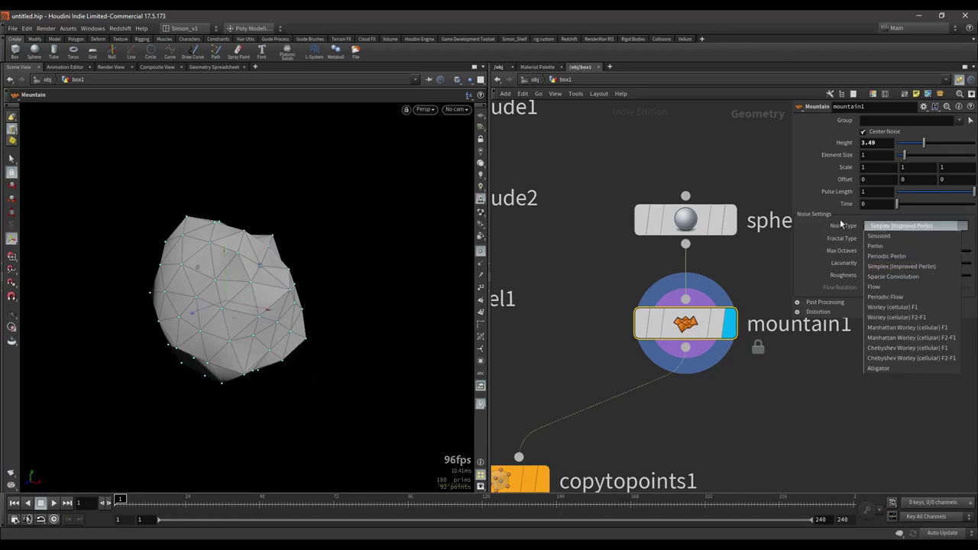
click(916, 327)
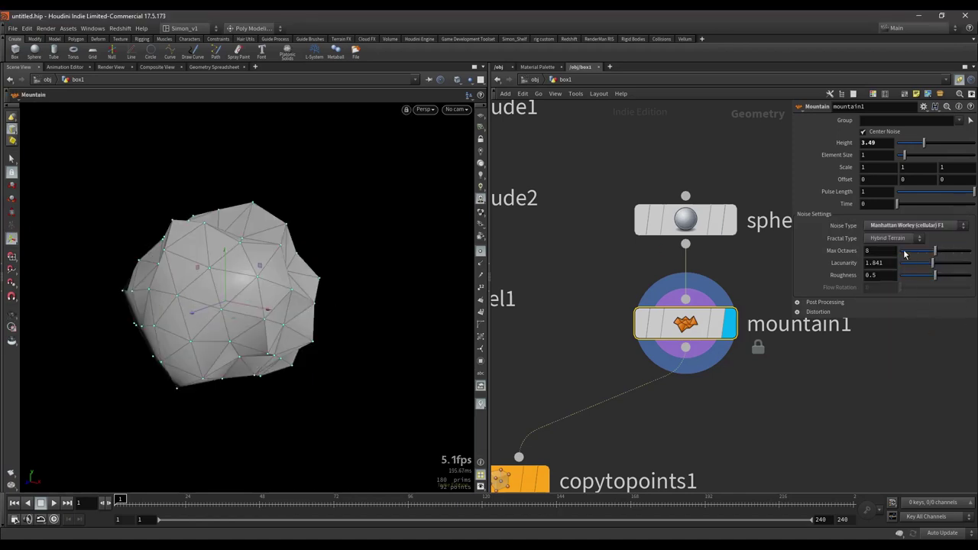
mouse_move(922, 275)
mouse_down()
mouse_move(896, 270)
mouse_move(928, 269)
mouse_up()
click(913, 226)
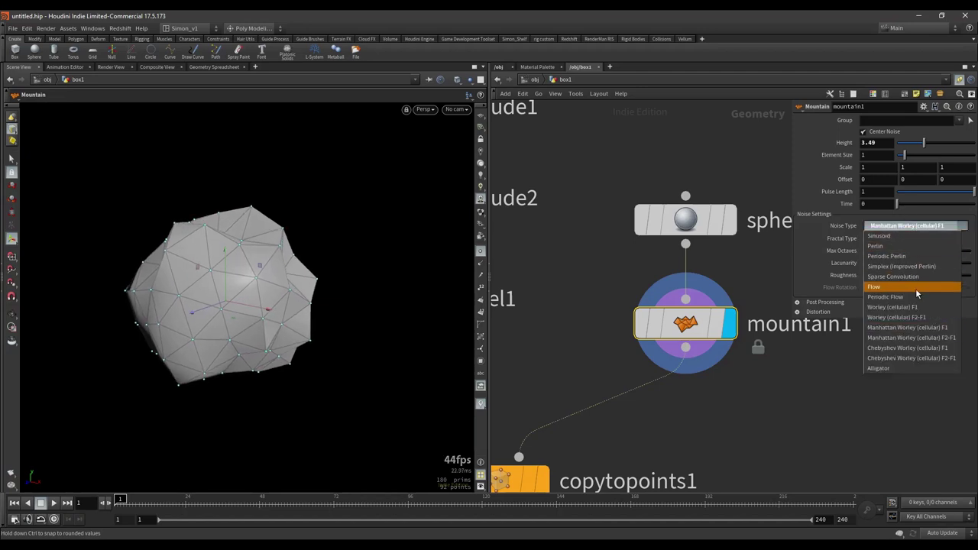
click(913, 353)
drag(287, 327, 362, 303)
Display the copied bricks from copytopoints1 and hide the point markers in the viewport.
middle_drag(585, 370, 650, 262)
click(600, 336)
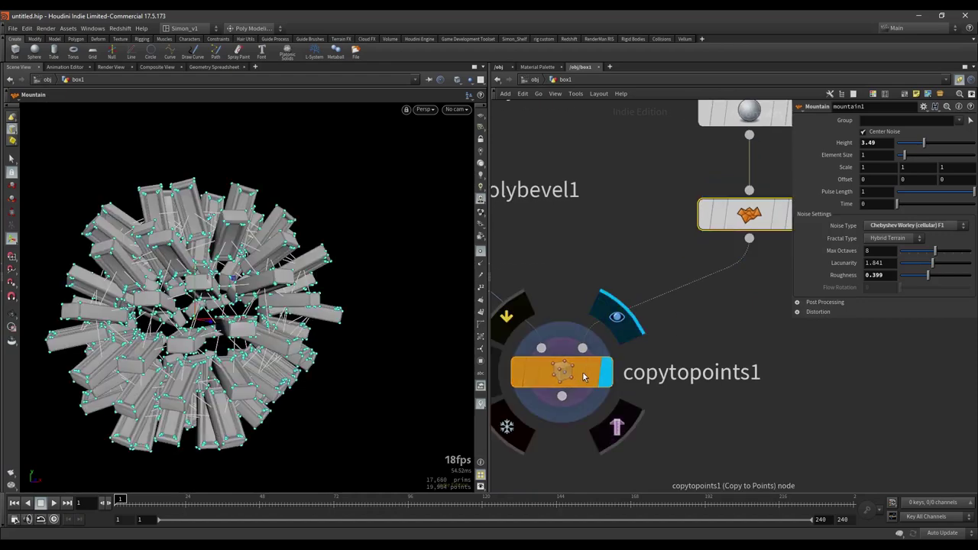
click(528, 367)
alt+drag(199, 349, 256, 327)
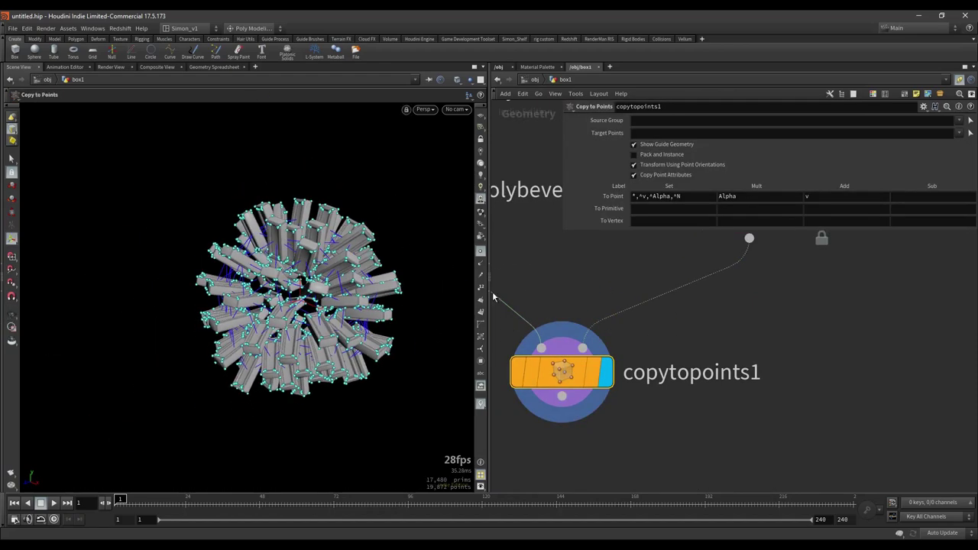
click(480, 254)
alt+drag(389, 303, 409, 283)
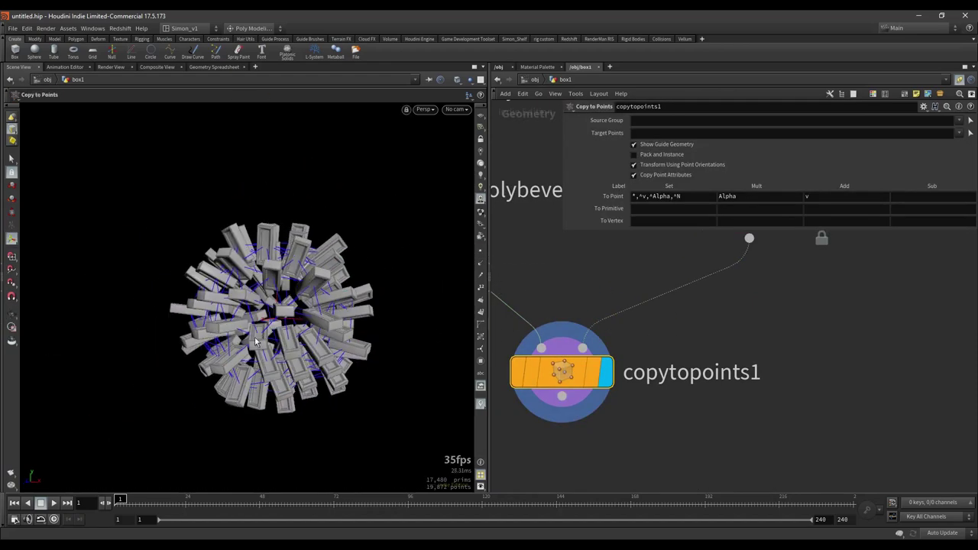
alt+drag(258, 342, 197, 326)
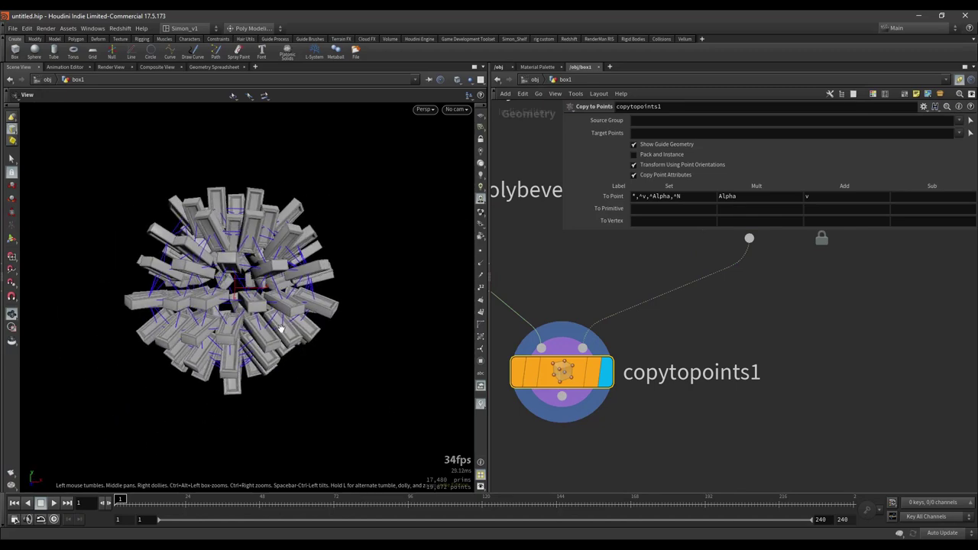
key(Return)
Go up to the object level and reposition the box1 geometry node.
scroll(718, 360, down, 3)
scroll(688, 313, up, 1)
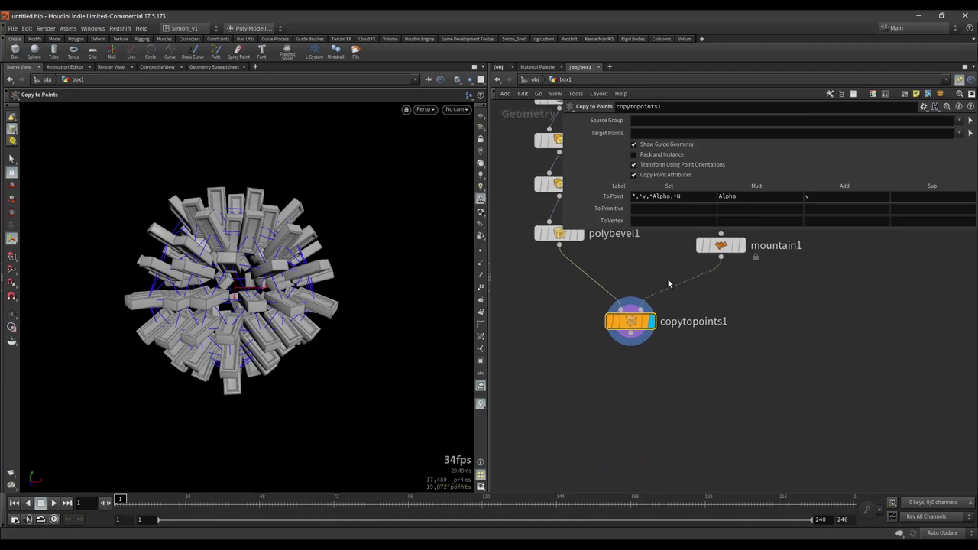
scroll(646, 370, up, 2)
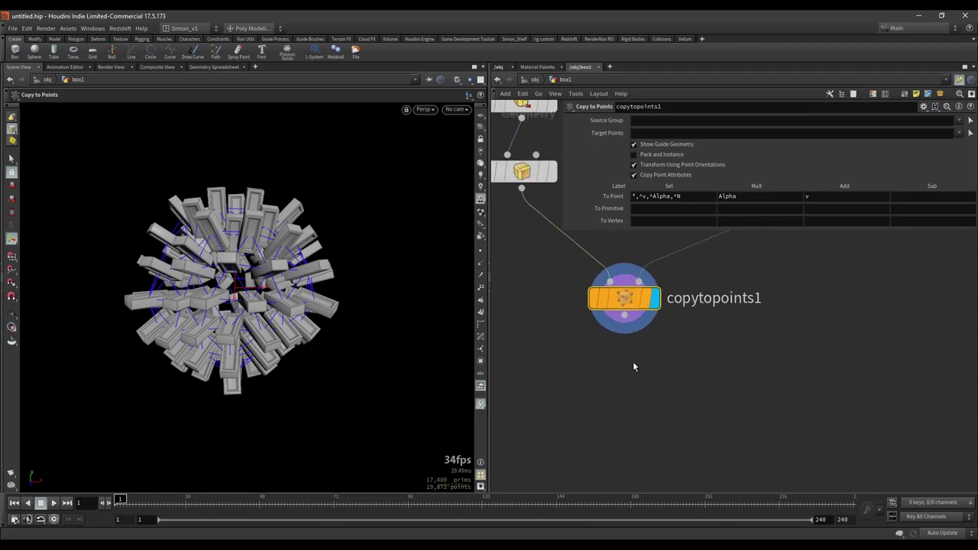
scroll(652, 370, down, 1)
mouse_move(624, 357)
middle_down()
mouse_move(651, 370)
mouse_move(646, 398)
mouse_move(617, 366)
middle_up()
scroll(646, 401, down, 1)
scroll(623, 348, up, 1)
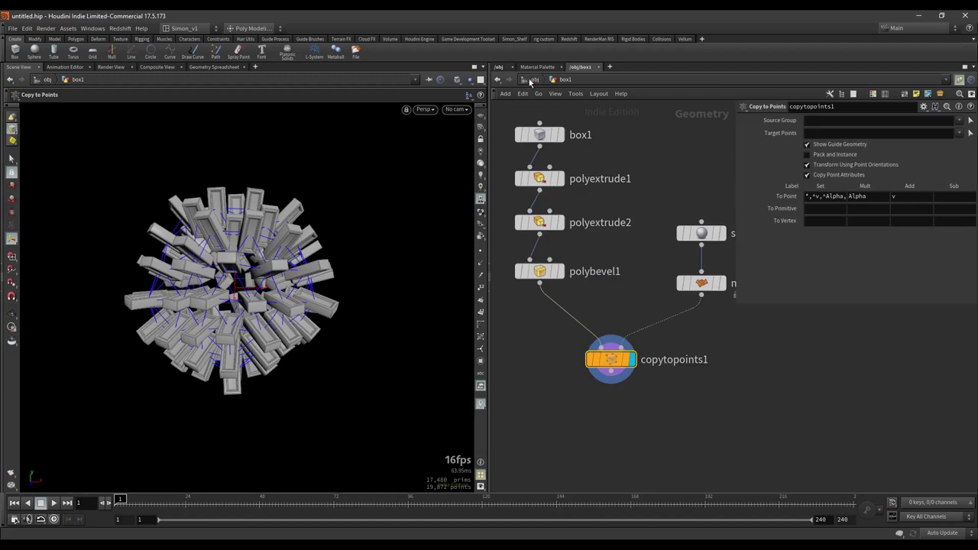
click(535, 80)
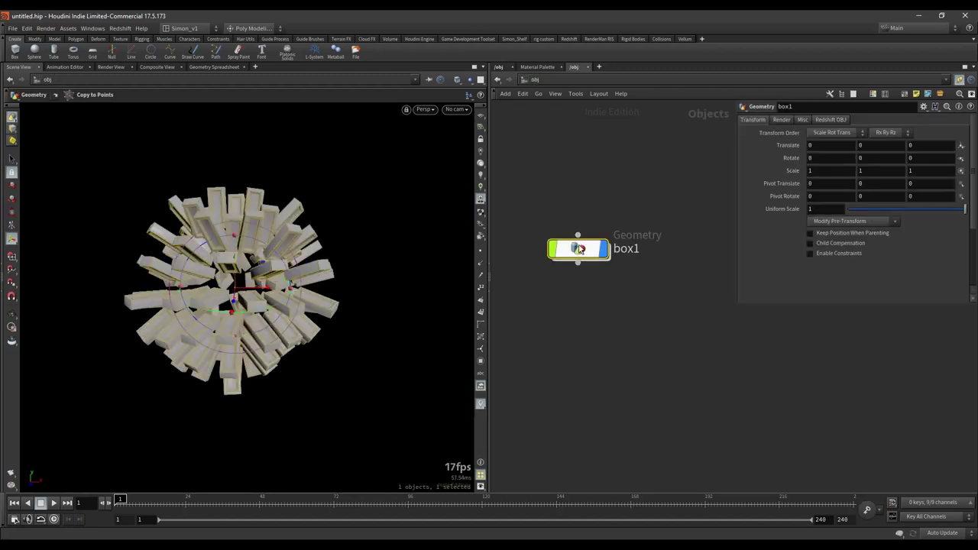
drag(564, 239, 590, 218)
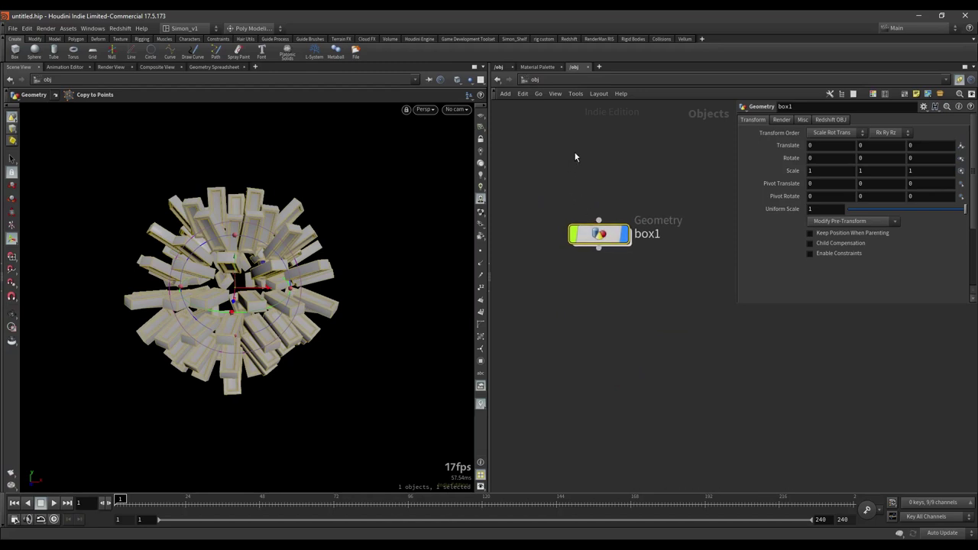
Turn box1 into rigid bodies with RBD Objects and arrange the AutoDopNetwork node below box1.
click(632, 39)
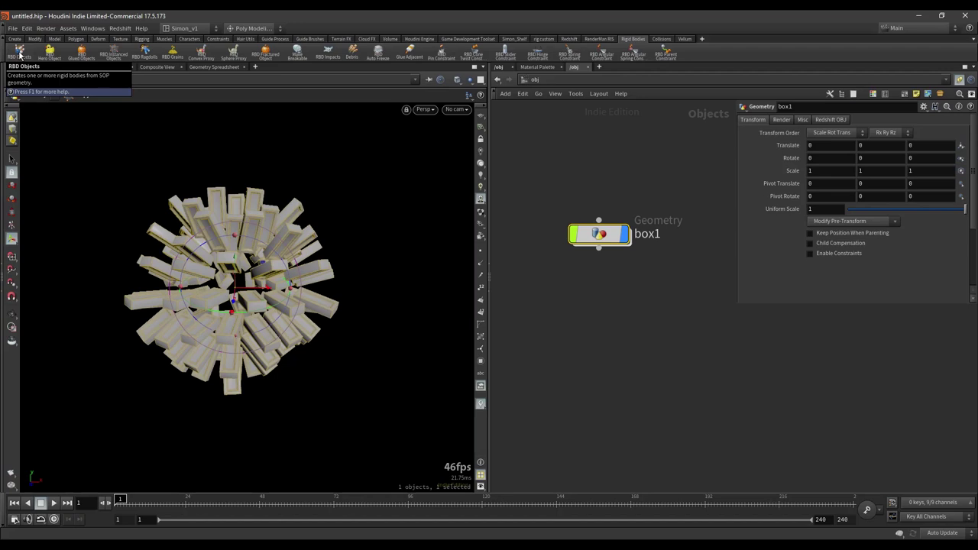
drag(681, 280, 542, 174)
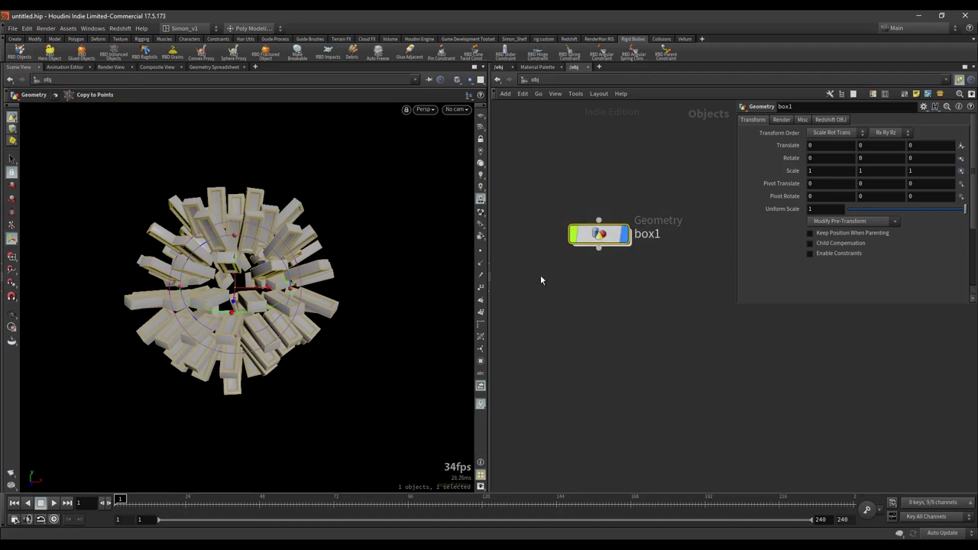
click(19, 55)
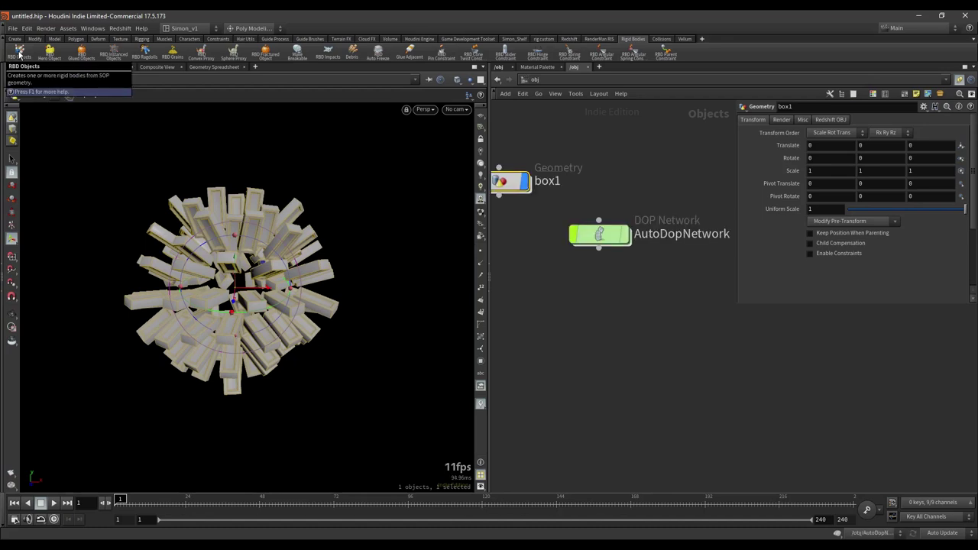
drag(610, 236, 520, 254)
key(h)
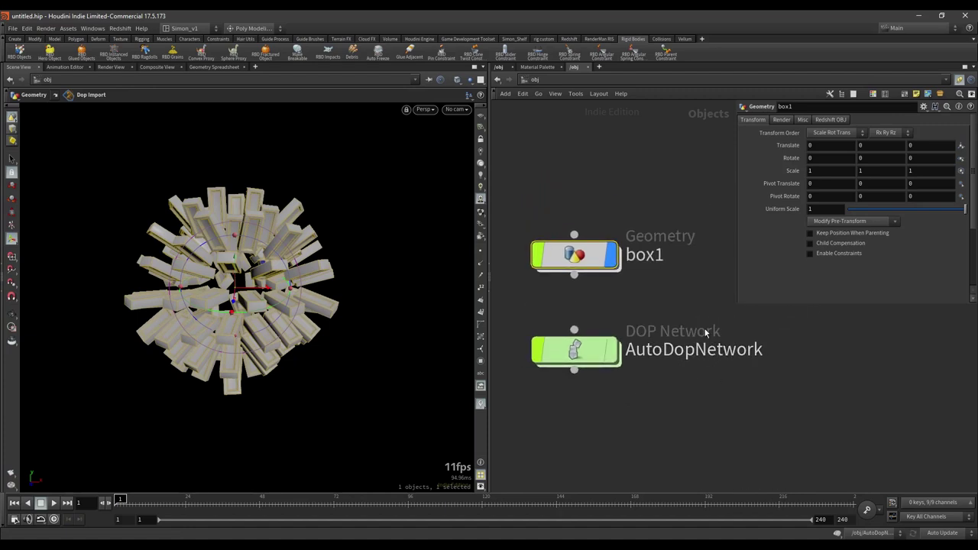
Open AutoDopNetwork and examine the gravity force and the physical properties of the box1 RBD Packed Object.
double_click(573, 349)
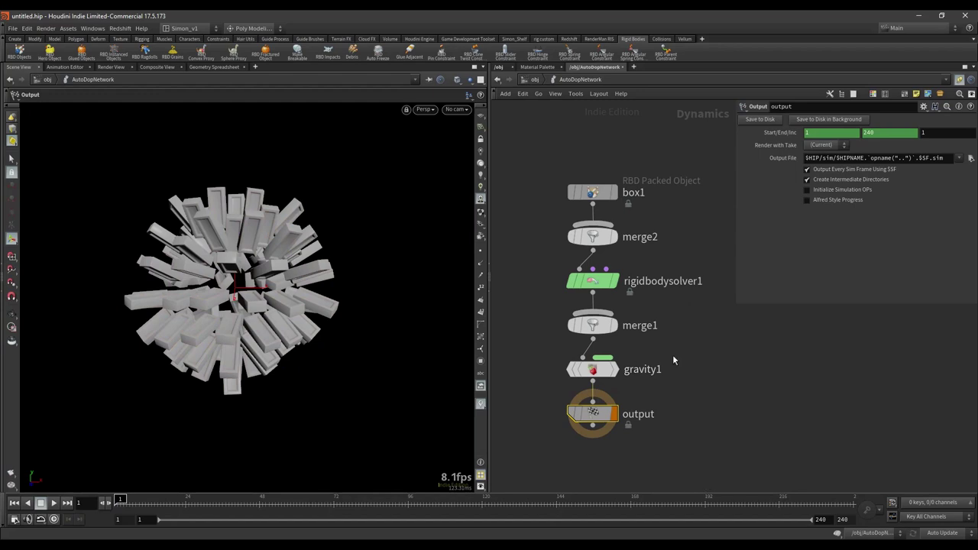
click(592, 369)
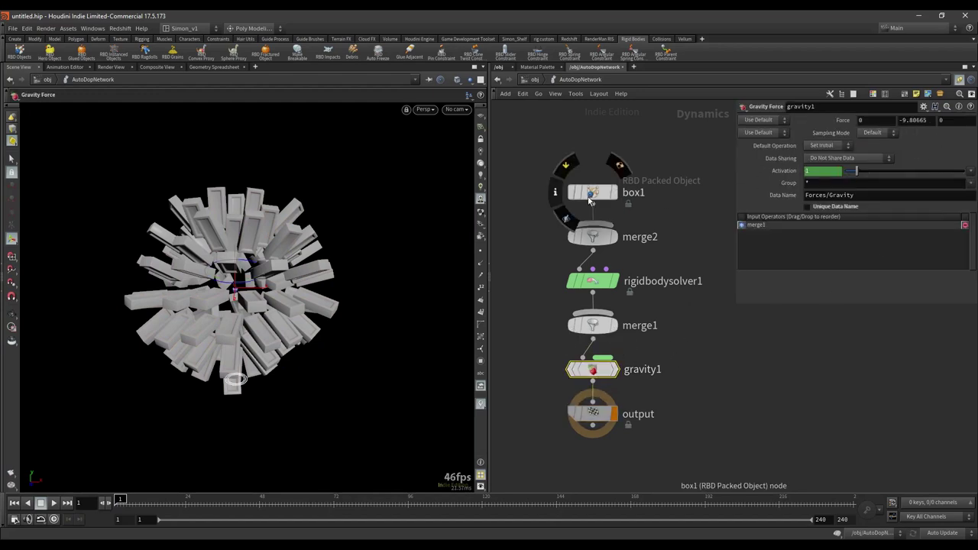
click(593, 192)
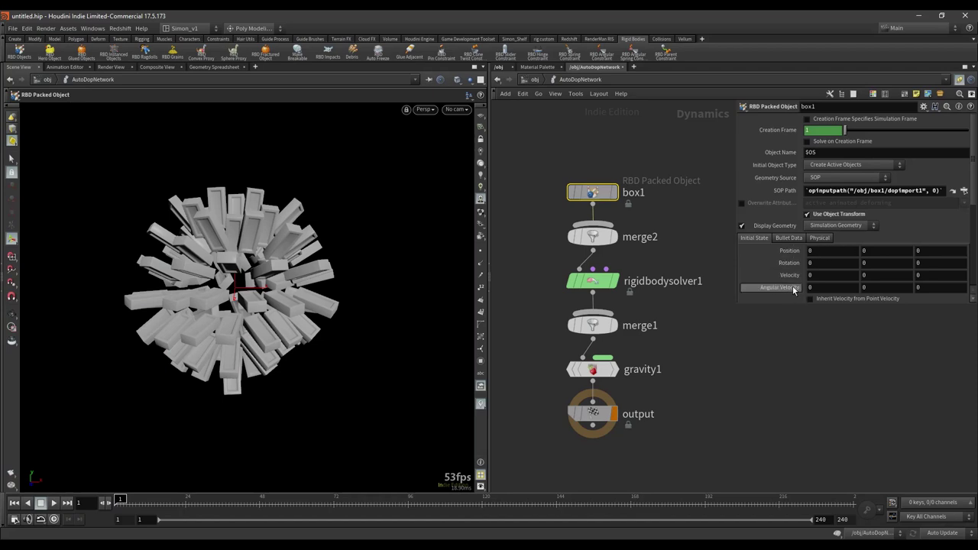
scroll(794, 260, down, 2)
click(814, 203)
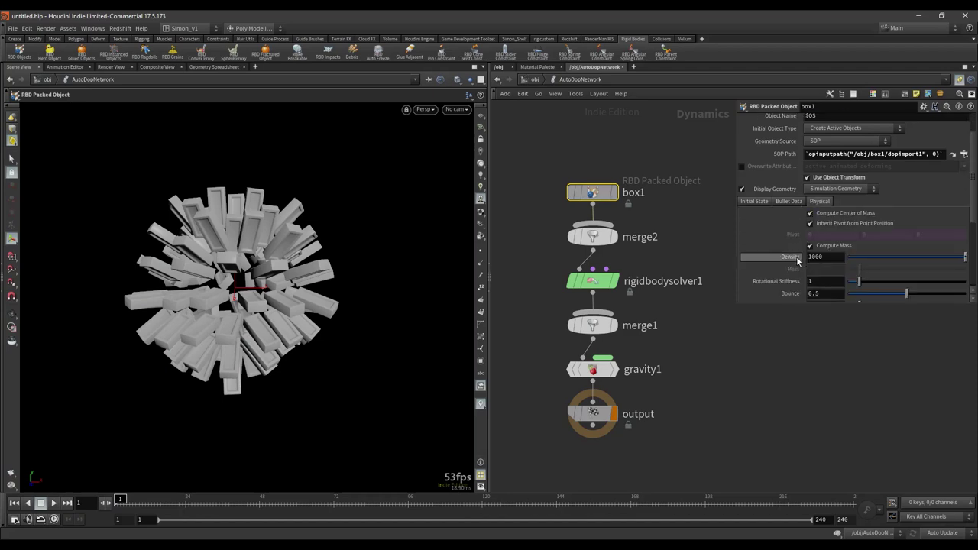
scroll(799, 261, down, 1)
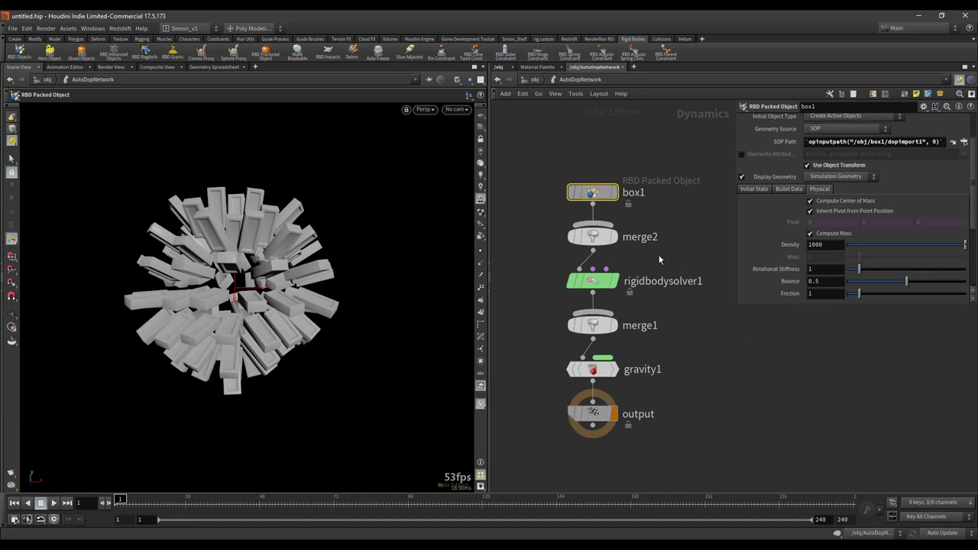
Return to the object level and play the rigid-body simulation, stopping it around frame 73.
click(534, 80)
click(618, 197)
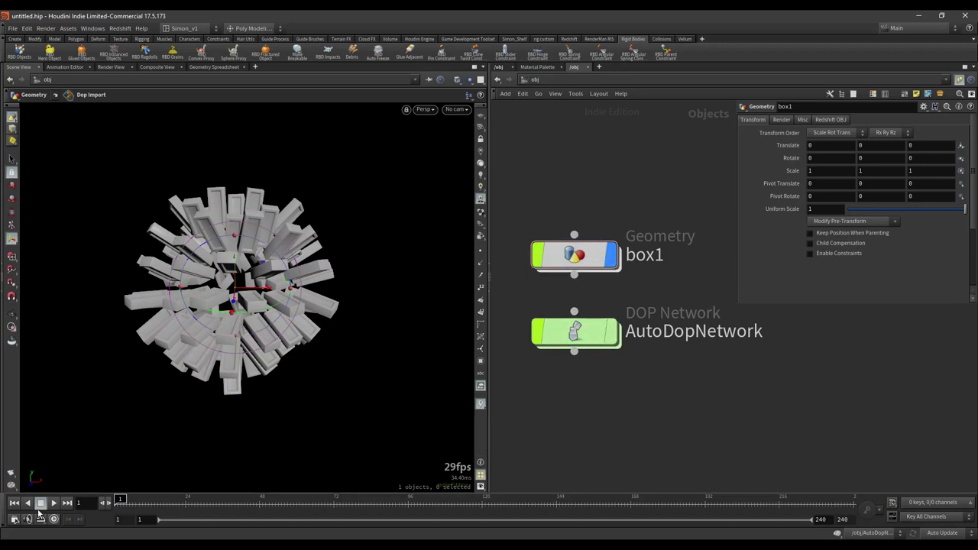
click(53, 502)
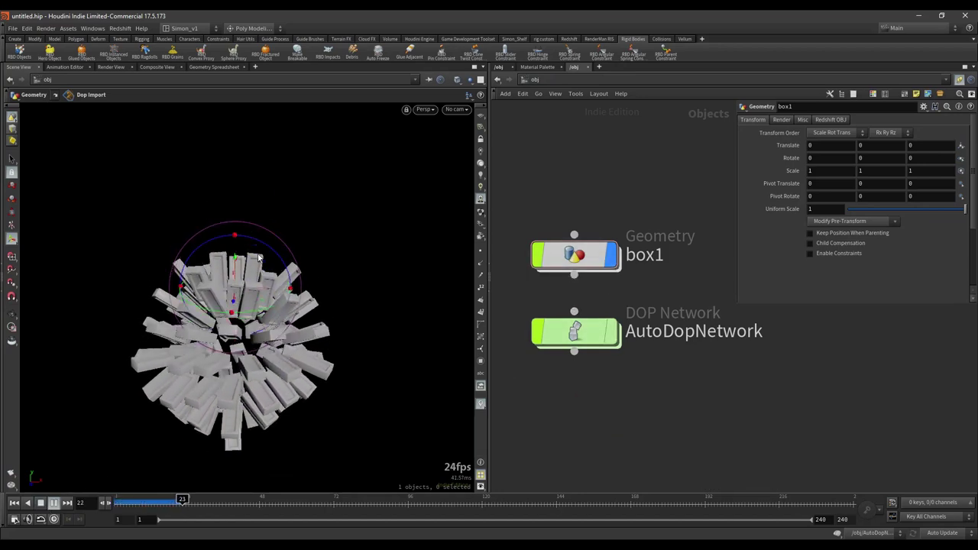
click(40, 505)
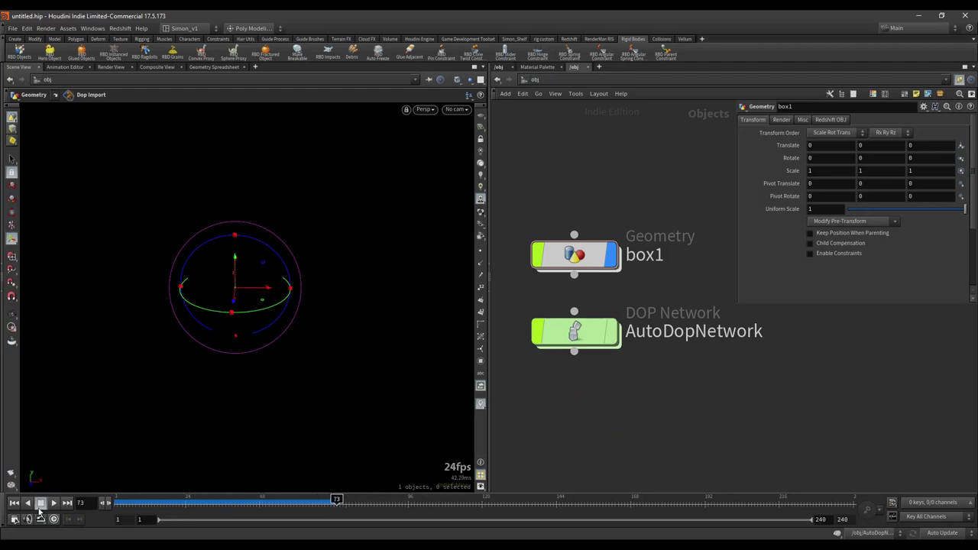
Rewind to frame 1, open box1 and examine the rest, packed primitive setup and DOP import nodes below copytopoints1.
drag(157, 502, 99, 500)
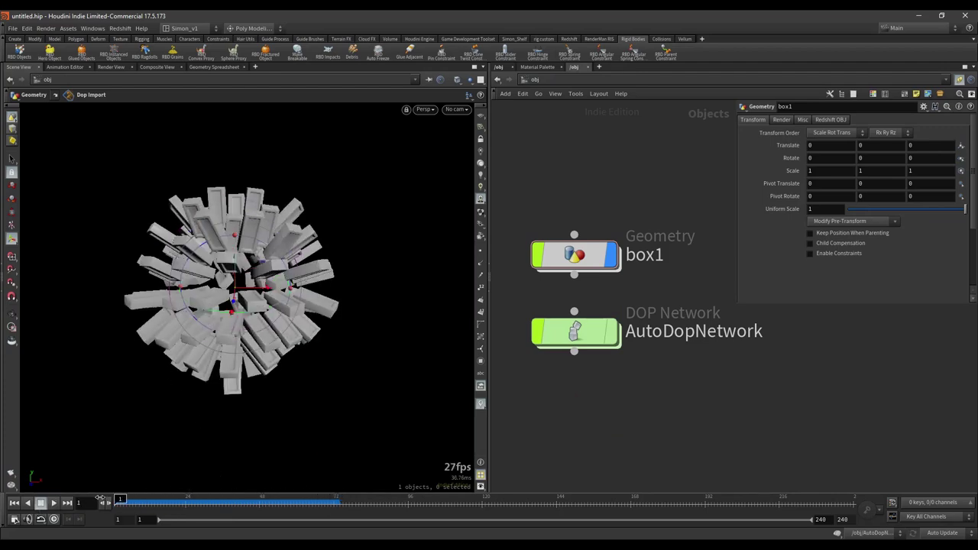
double_click(572, 254)
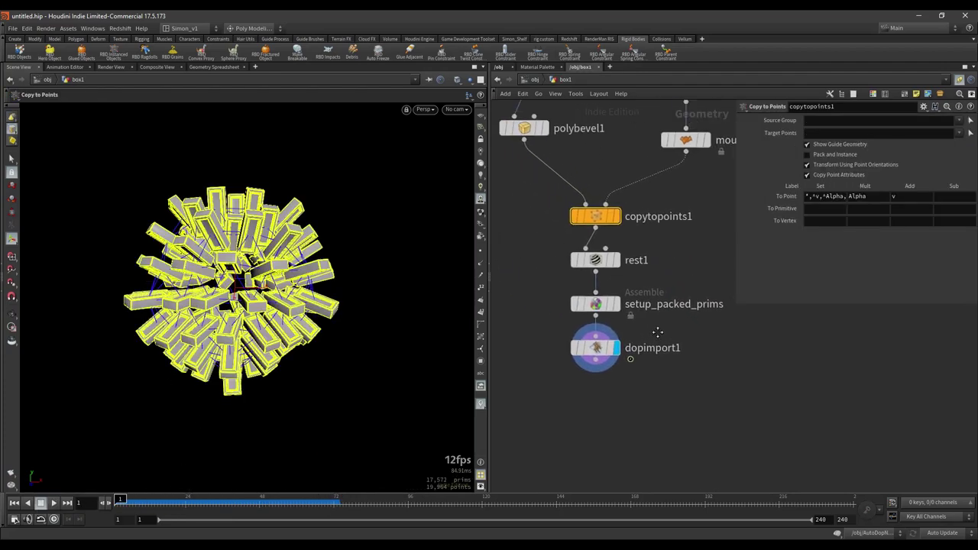
drag(683, 405, 553, 245)
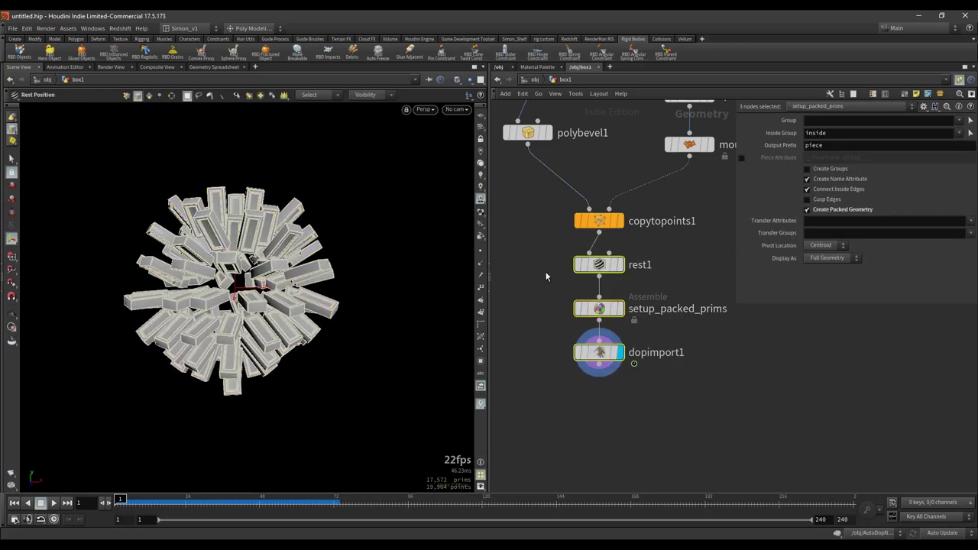
scroll(542, 275, up, 1)
click(539, 274)
scroll(538, 277, up, 1)
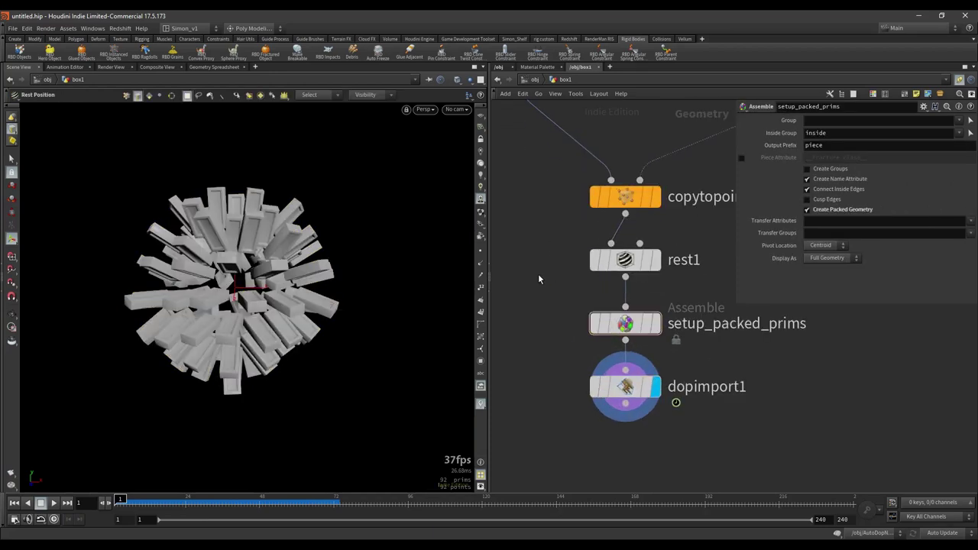
scroll(539, 171, down, 1)
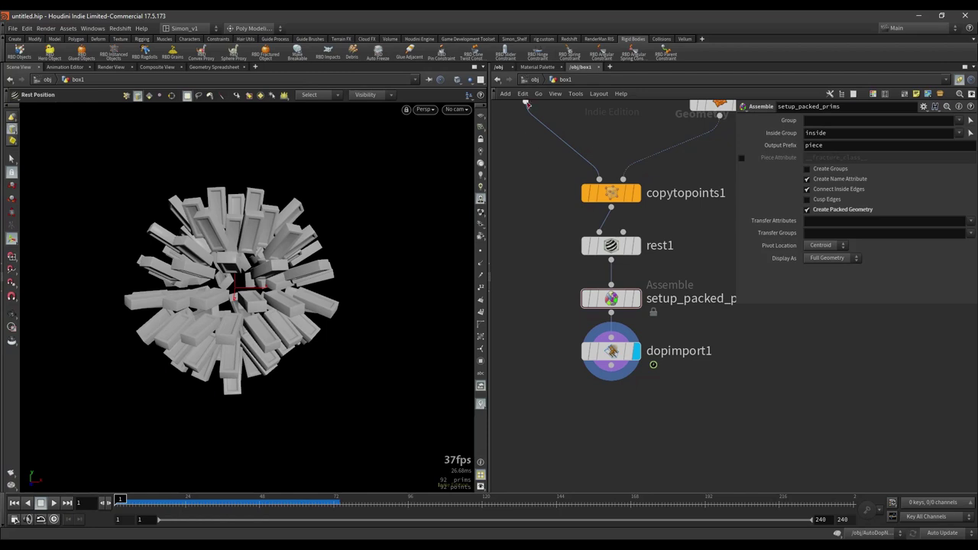
Return to the object level, play the brick simulation and rewind it to frame 1.
click(534, 80)
click(572, 168)
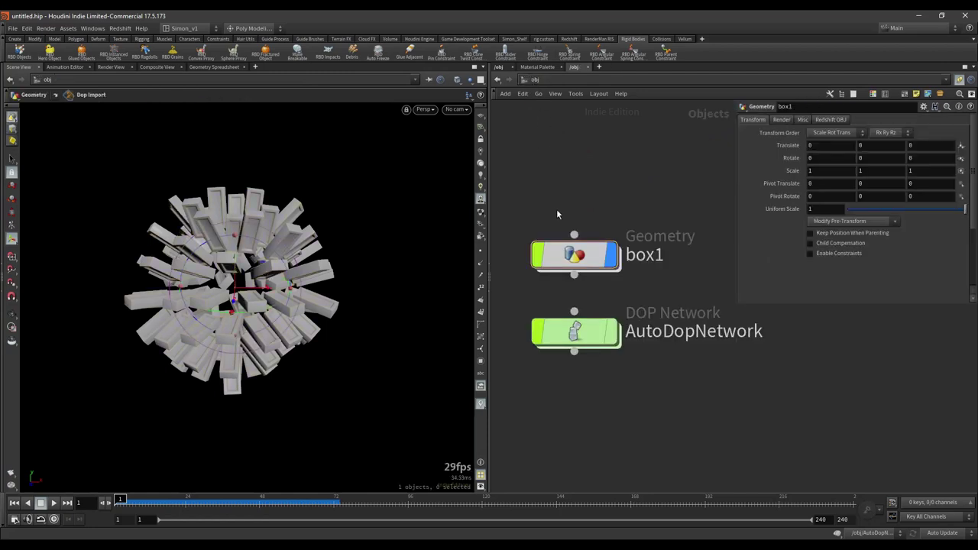
middle_drag(556, 214, 609, 204)
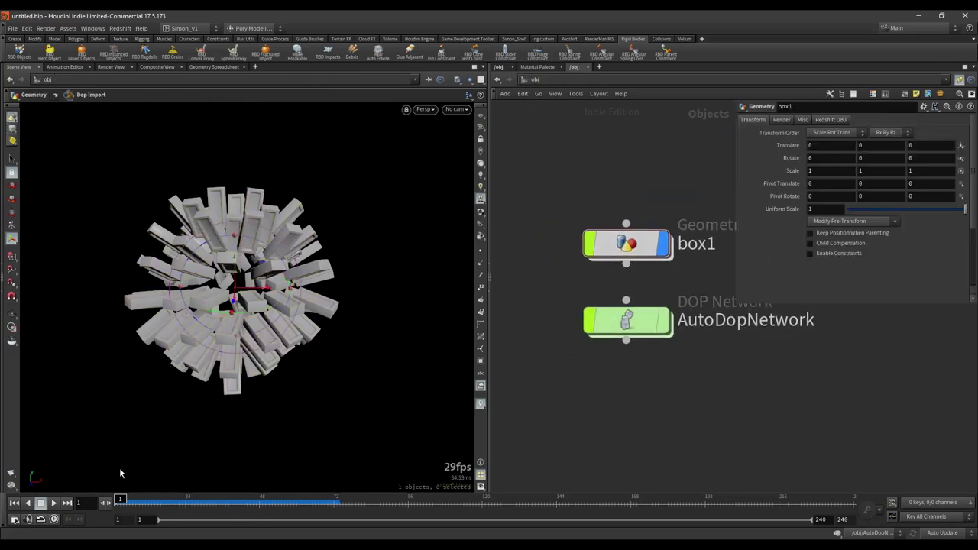
click(58, 504)
key(Escape)
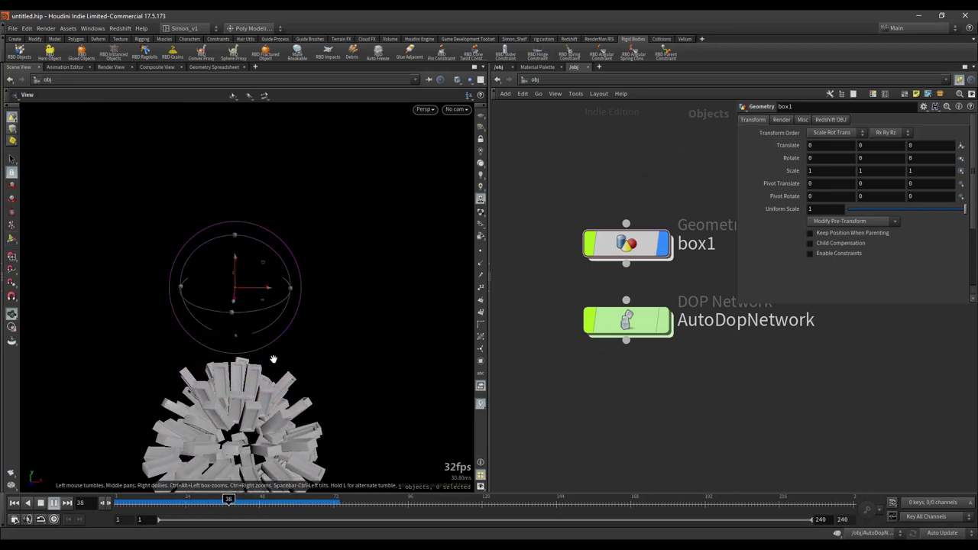
click(41, 503)
drag(155, 502, 89, 504)
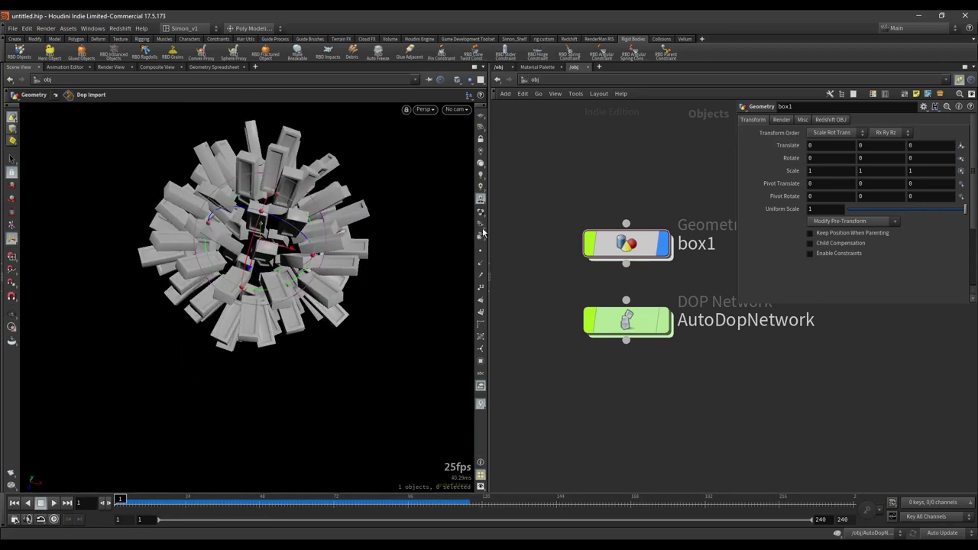
alt+drag(353, 321, 367, 252)
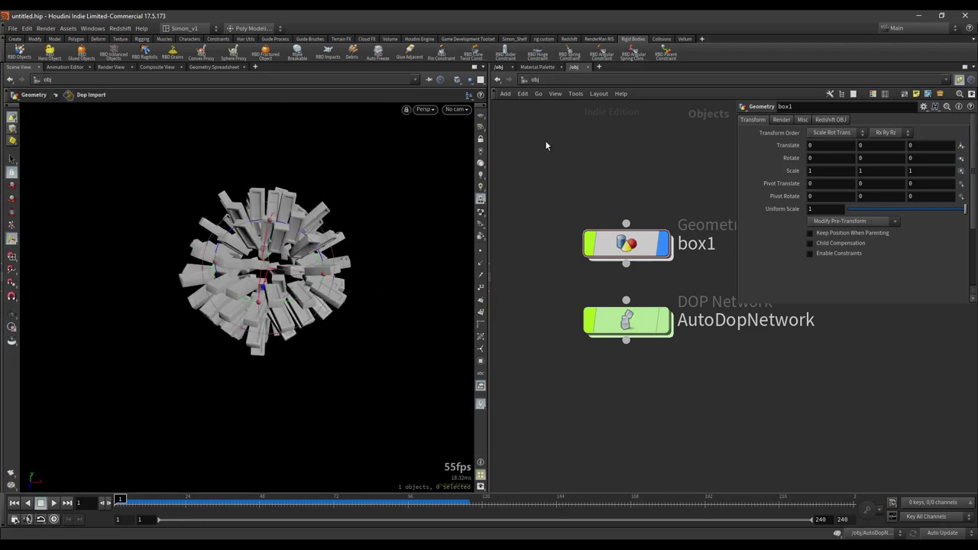
Add a Ground Plane from the collision tools beneath the brick sphere.
click(661, 39)
click(702, 40)
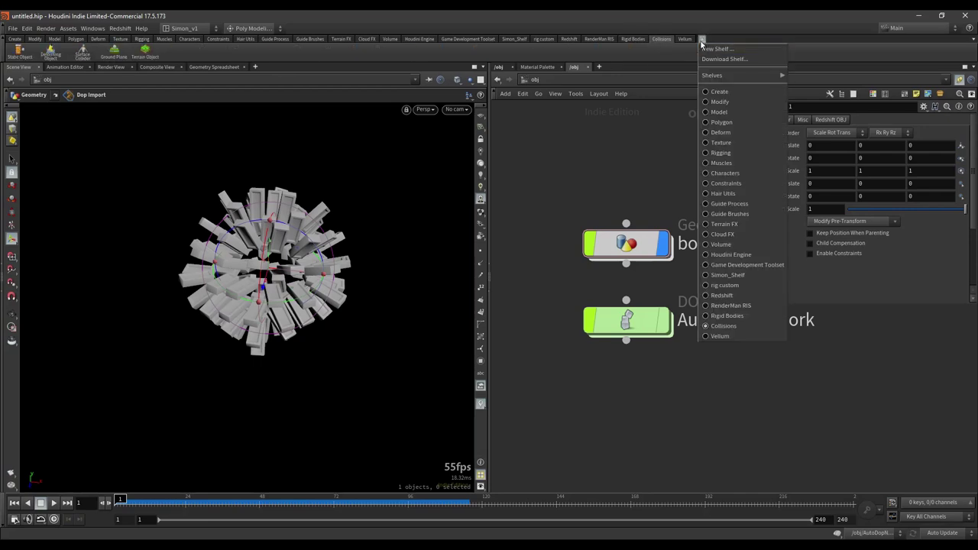
mouse_move(712, 75)
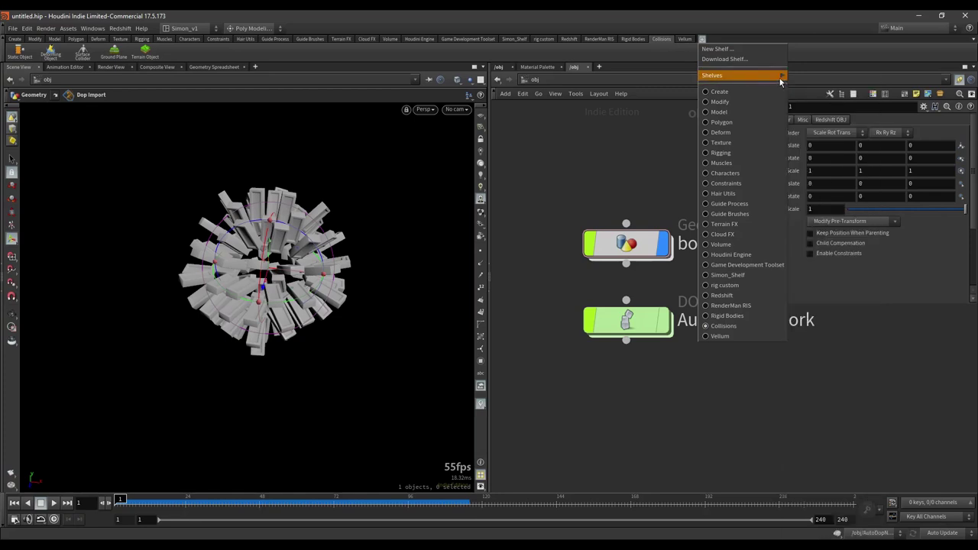
scroll(827, 202, down, 3)
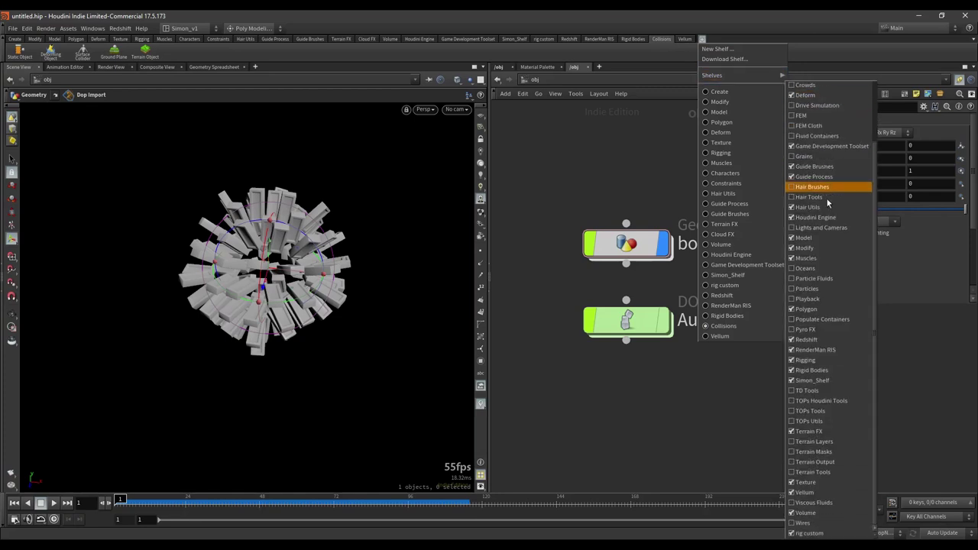
click(616, 139)
middle_drag(568, 173, 549, 133)
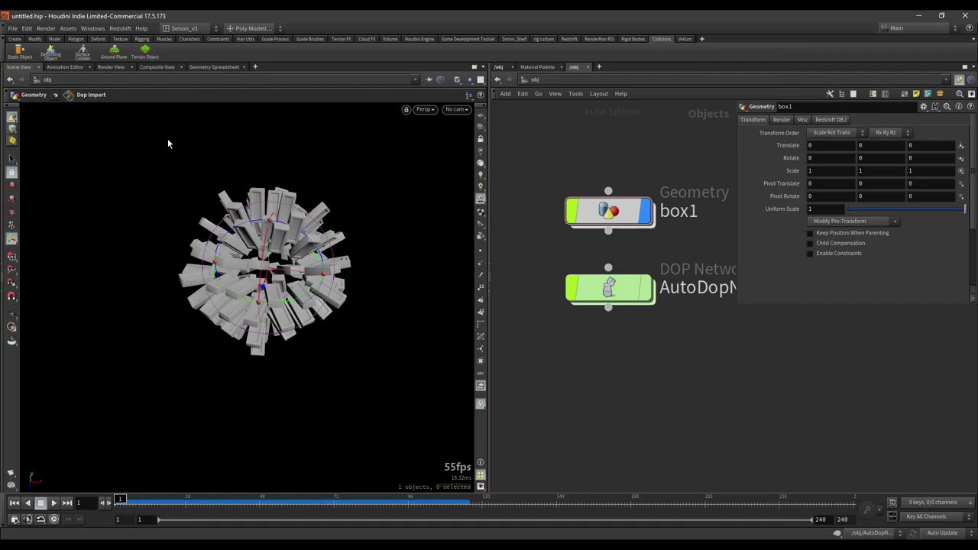
click(119, 58)
key(Escape)
drag(330, 140, 397, 237)
alt+middle_drag(396, 237, 331, 212)
alt+drag(331, 212, 359, 240)
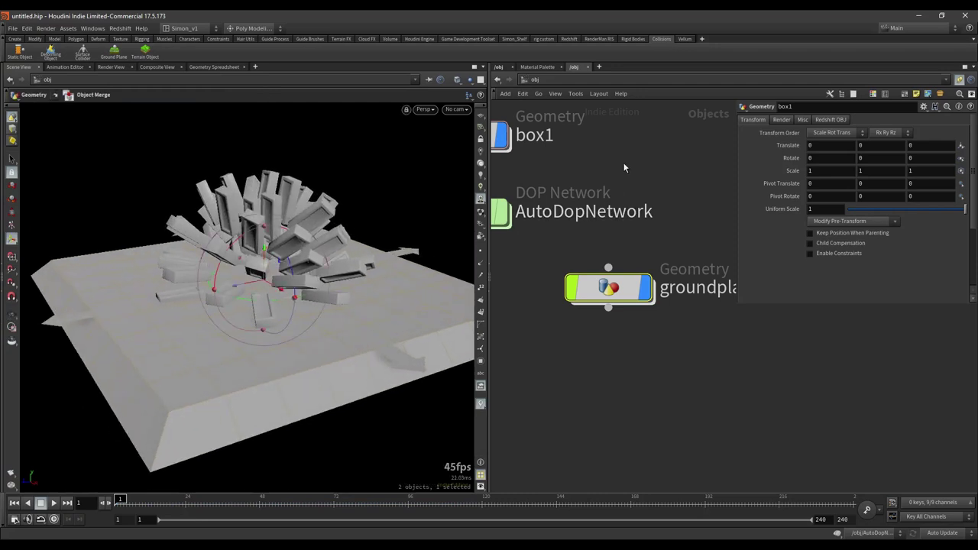
Raise box1 to about 9.68 in Y so the brick sphere sits above the ground plane.
middle_drag(611, 161, 697, 253)
click(552, 229)
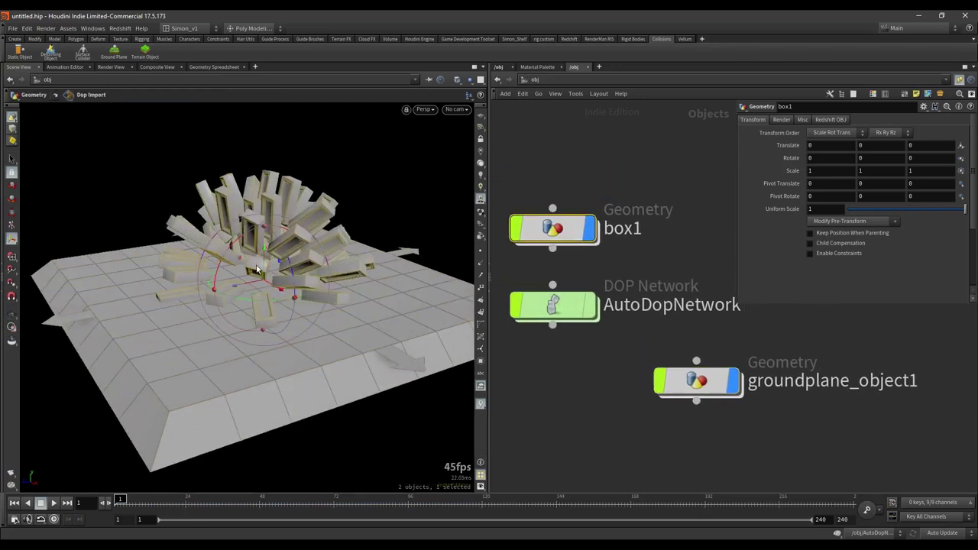
drag(266, 254, 349, 242)
alt+right_drag(349, 242, 256, 320)
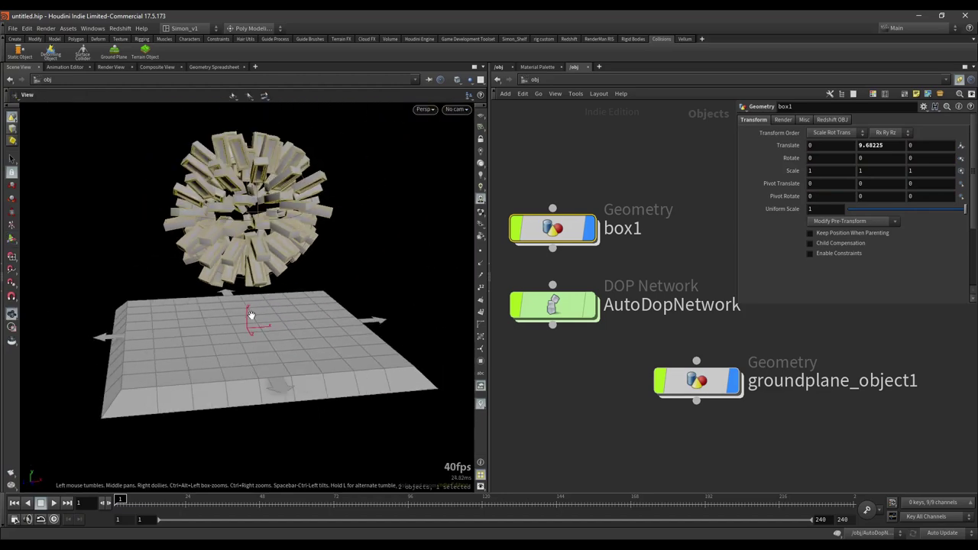
alt+drag(255, 320, 266, 356)
key(Return)
Play the simulation of bricks falling onto the ground plane, inspect the pile from several angles and scrub back to frame 36.
click(54, 503)
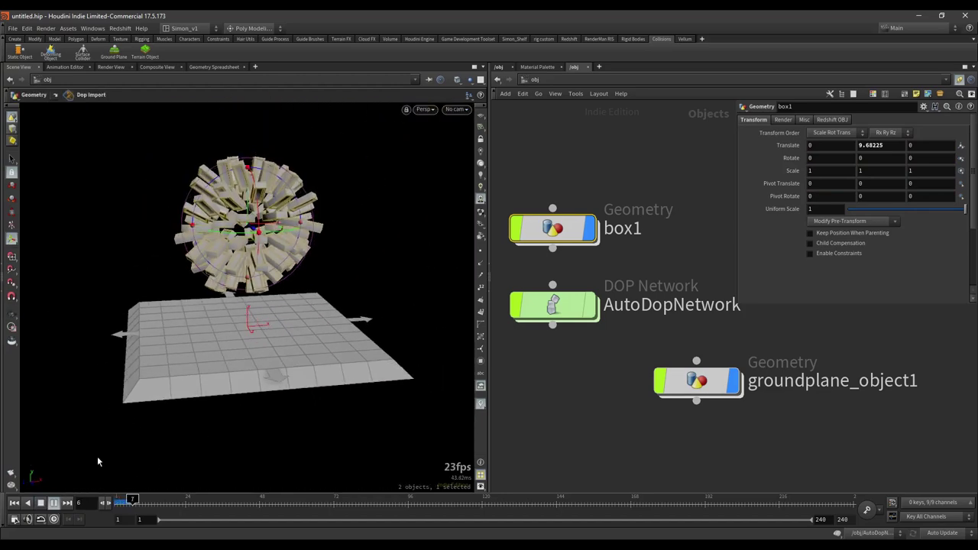
key(Escape)
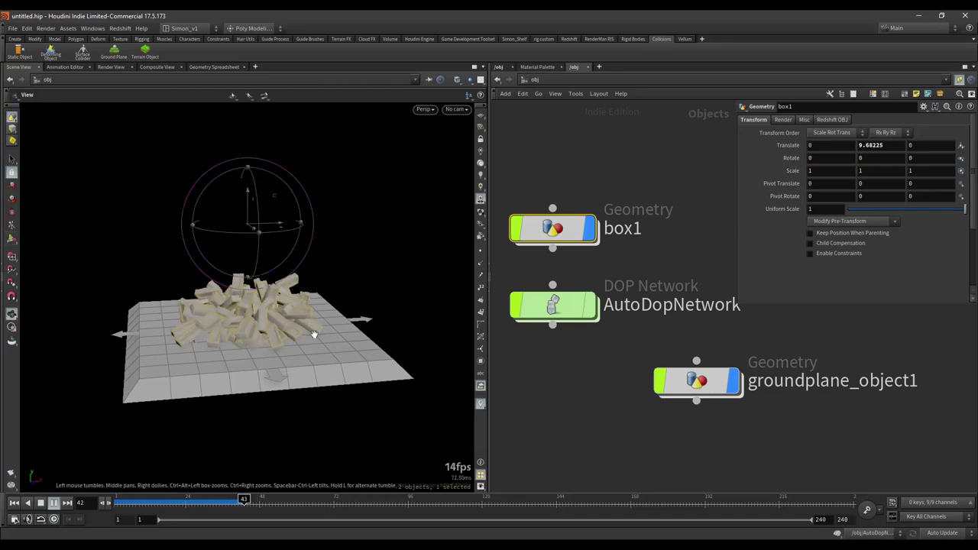
drag(316, 334, 198, 410)
alt+right_drag(200, 409, 205, 382)
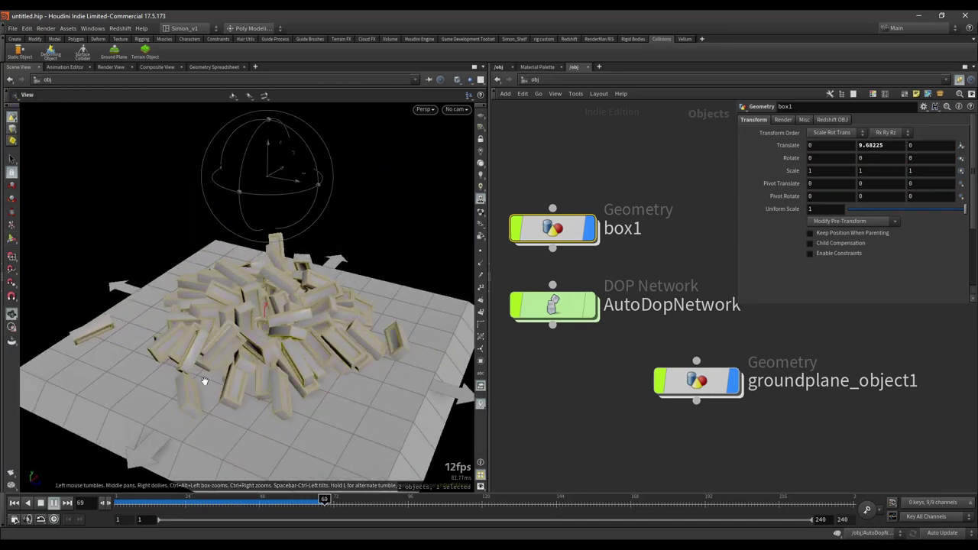
alt+drag(205, 382, 241, 373)
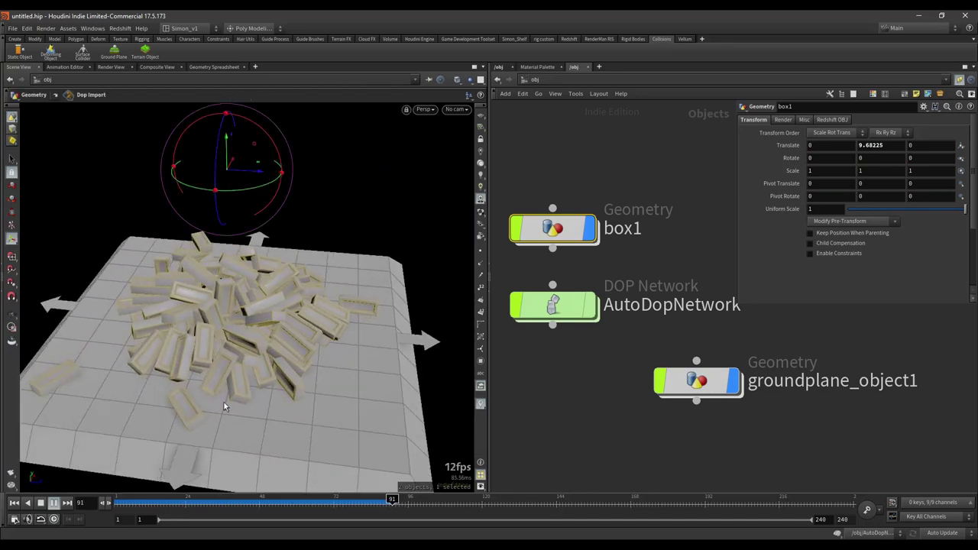
alt+drag(210, 341, 269, 366)
key(Return)
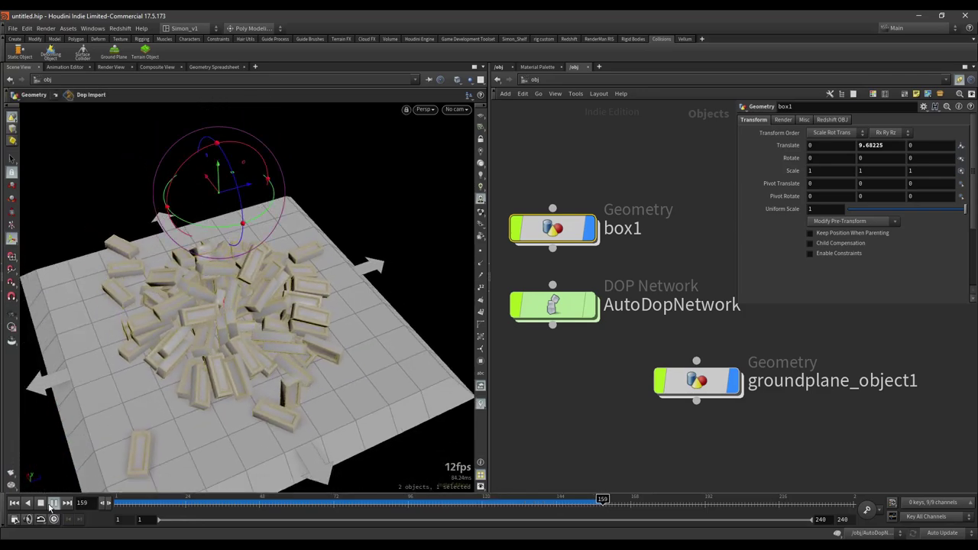
mouse_move(207, 498)
mouse_down()
mouse_move(218, 498)
mouse_move(138, 498)
mouse_move(538, 498)
mouse_move(222, 498)
mouse_up()
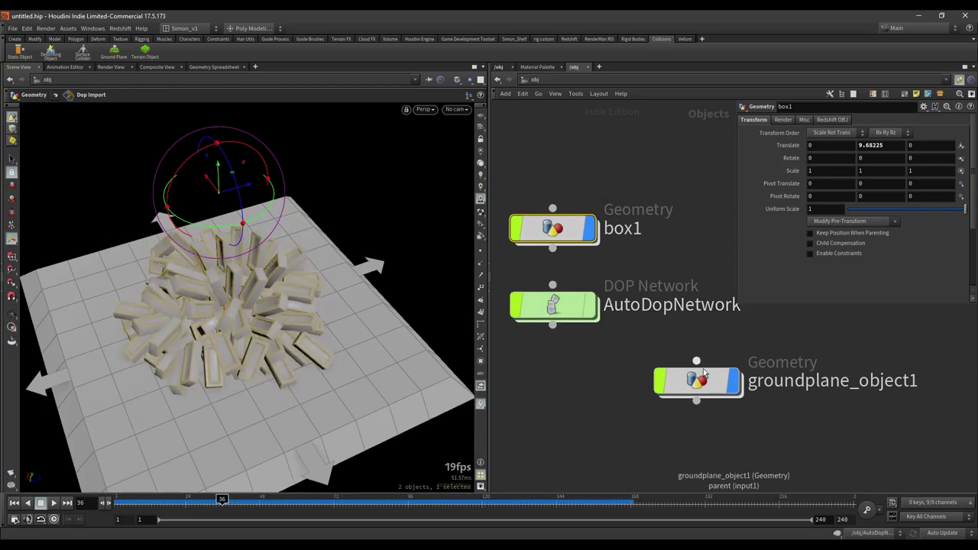
Line up groundplane_object1 below AutoDopNetwork, and inside box1 move copytopoints1 and its upstream nodes up to make room above rest1.
drag(696, 380, 553, 376)
double_click(558, 239)
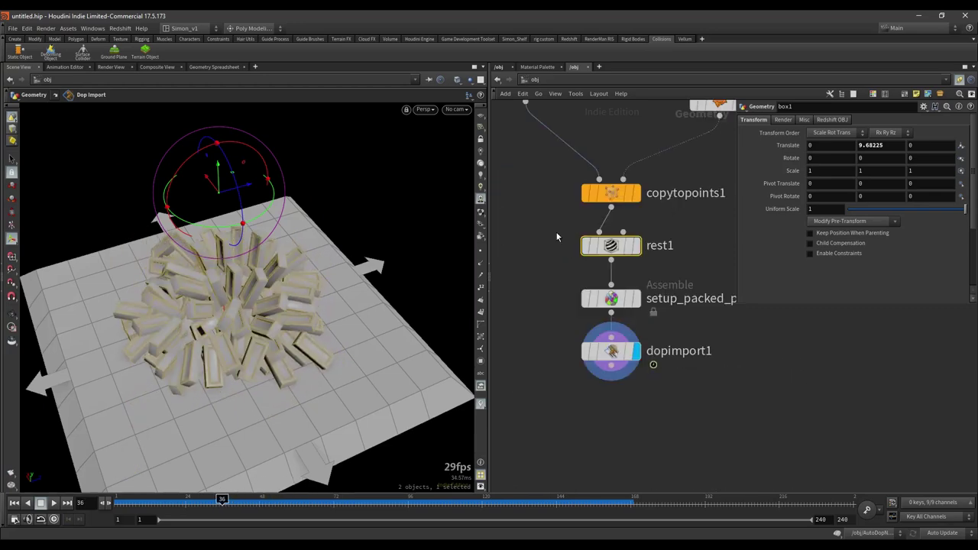
click(596, 242)
key(h)
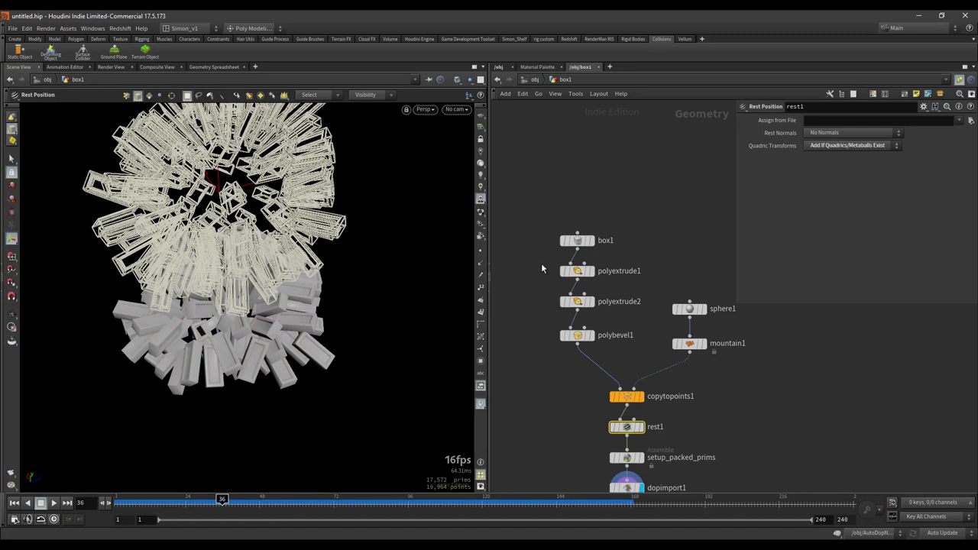
drag(700, 408, 701, 408)
drag(628, 402, 616, 304)
click(660, 360)
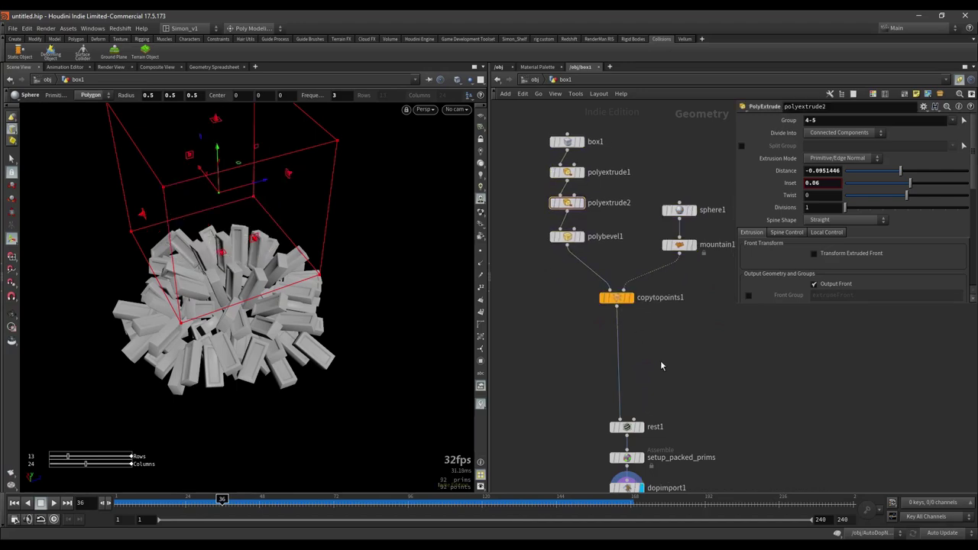
Insert a Copy and Transform node with a total number of 2 between copytopoints1 and rest1.
key(Tab)
text(du)
key(Return)
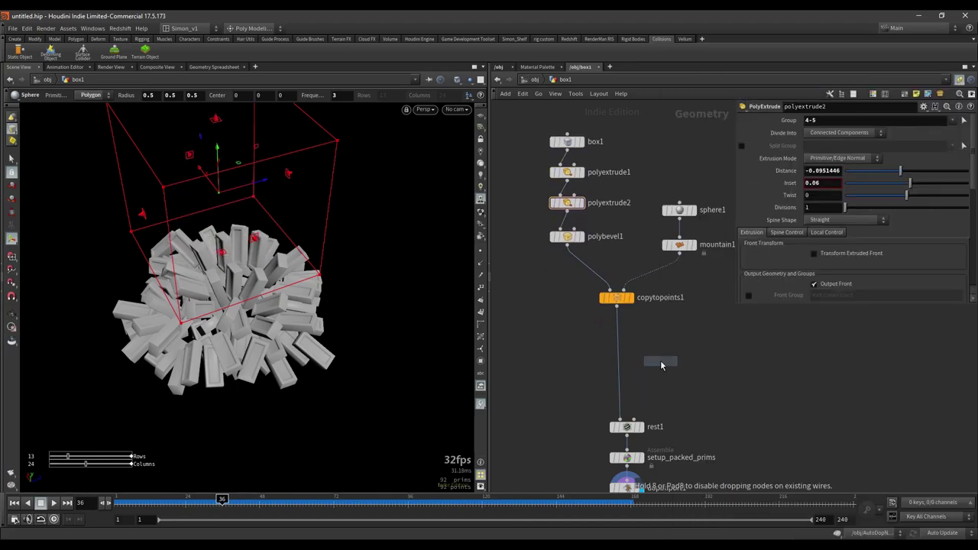
click(661, 363)
drag(661, 363, 603, 341)
Offset the second brick sphere by about 16.65 in Y and rotate it about 116.7 degrees around Z.
alt+drag(245, 321, 246, 298)
alt+middle_drag(222, 275, 237, 352)
alt+right_drag(237, 351, 233, 290)
drag(245, 280, 275, 240)
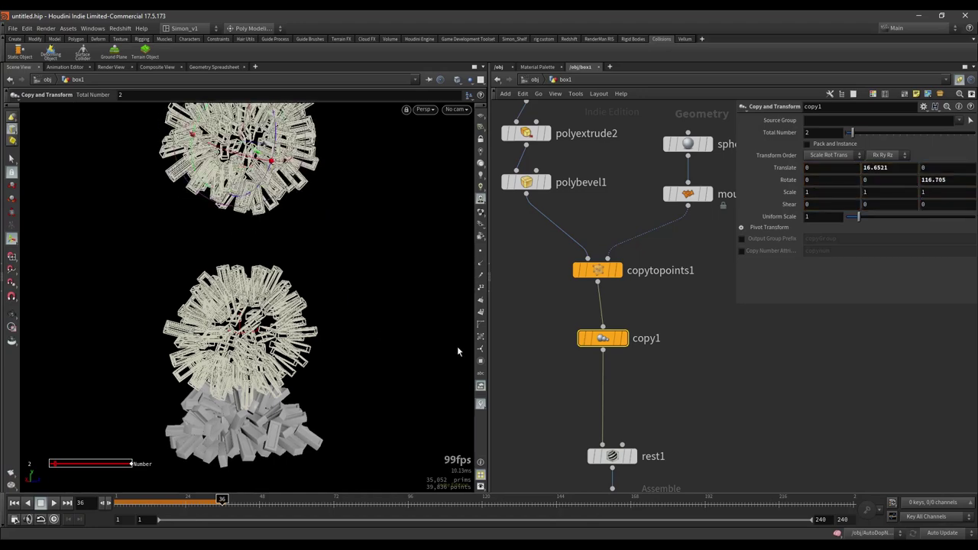
Select dopimport1, replay the simulation from frame 1 with both brick spheres and inspect the resulting pile from several angles.
click(592, 454)
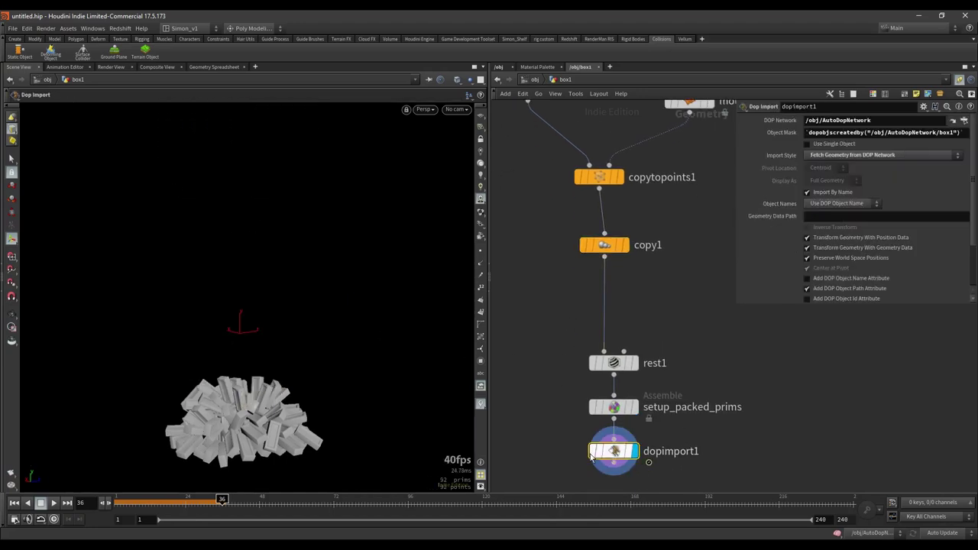
drag(182, 506, 115, 506)
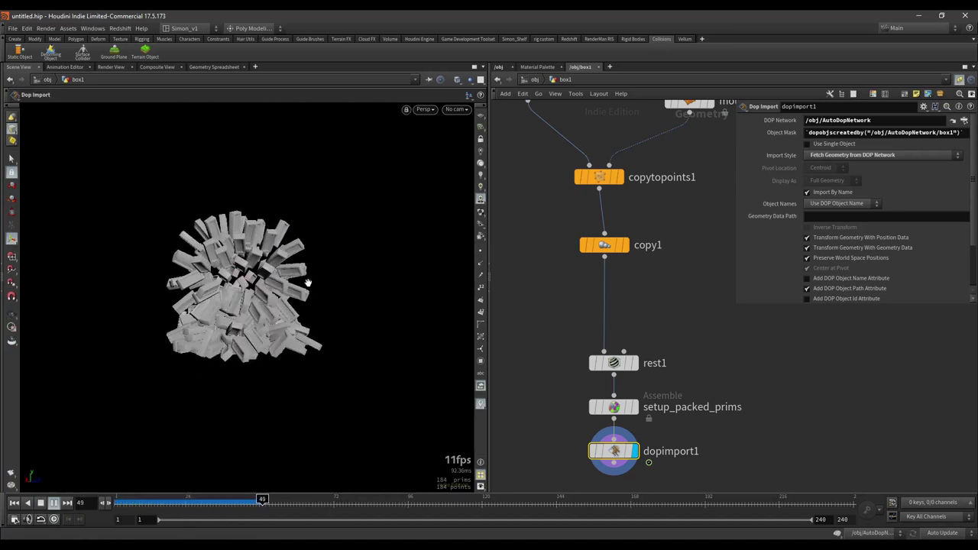
key(Escape)
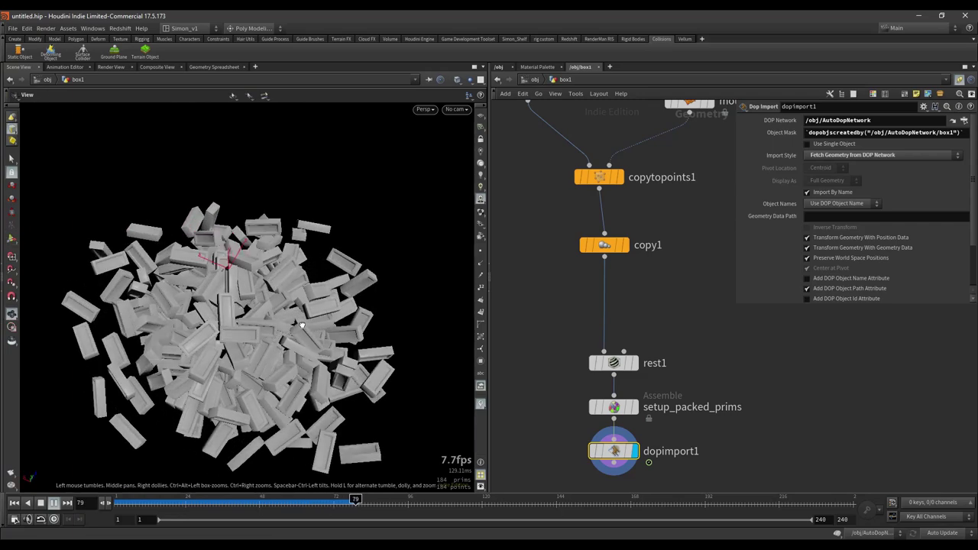
alt+drag(324, 318, 325, 314)
scroll(324, 315, down, 3)
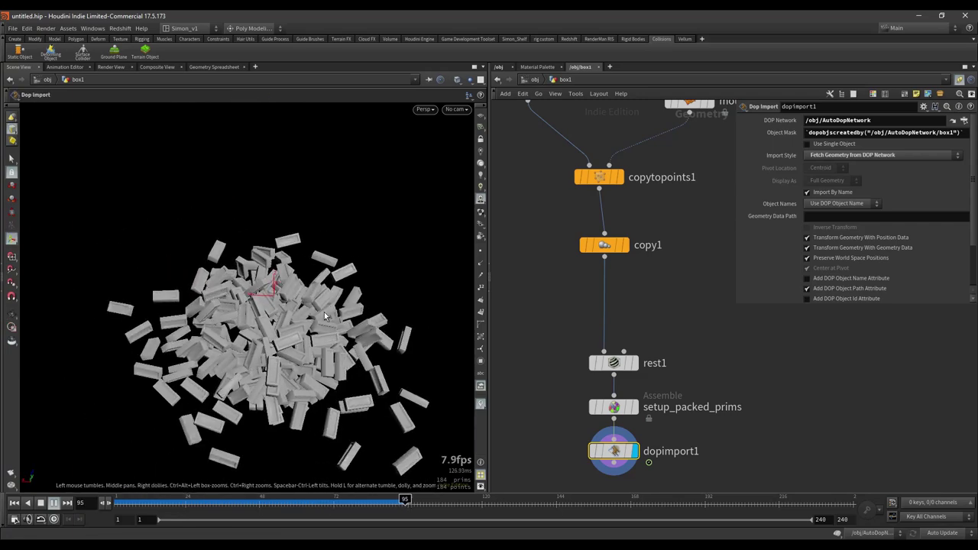
alt+middle_drag(324, 318, 301, 297)
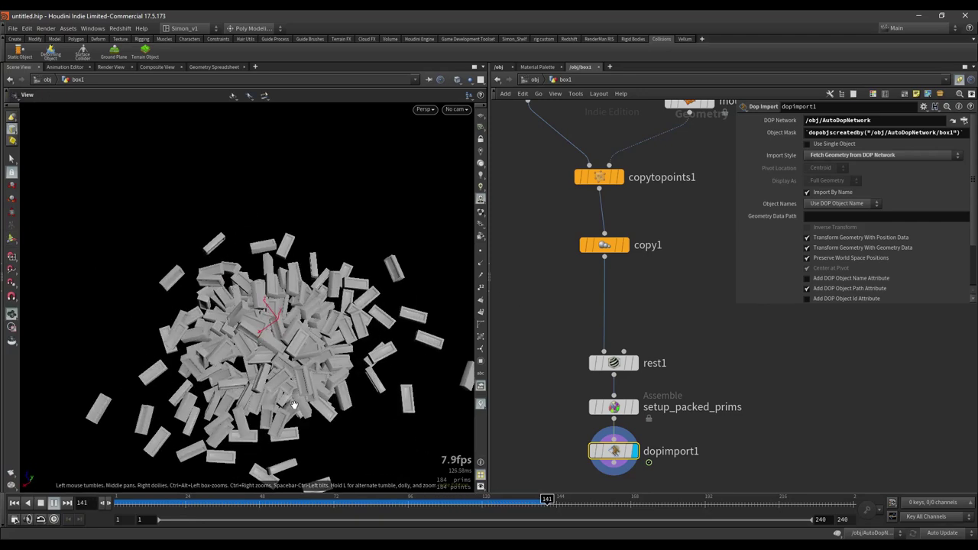
scroll(295, 410, up, 3)
key(shift+w)
key(shift+w)
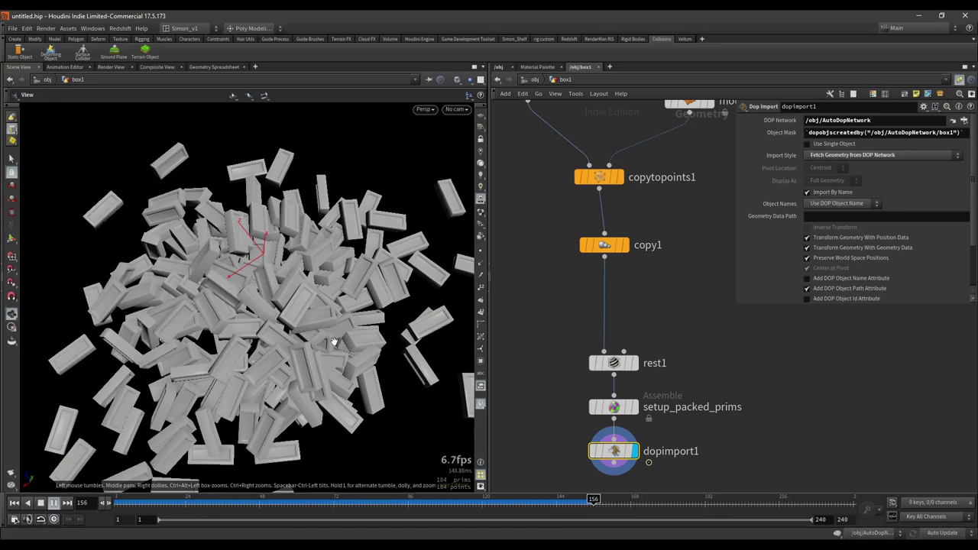
alt+drag(333, 343, 272, 312)
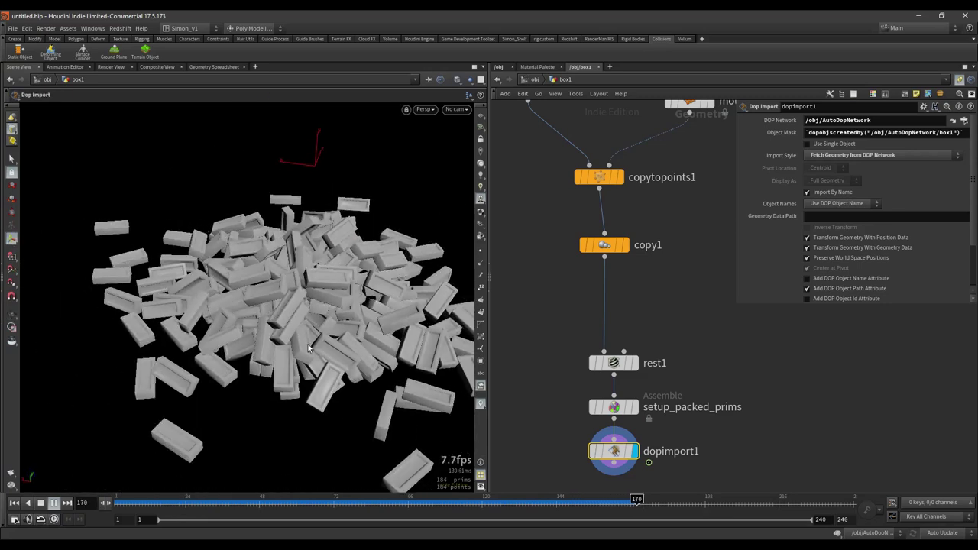
Stop the simulation playback, delete the copy1 node below copytopoints1 and return to frame 1.
scroll(607, 248, up, 2)
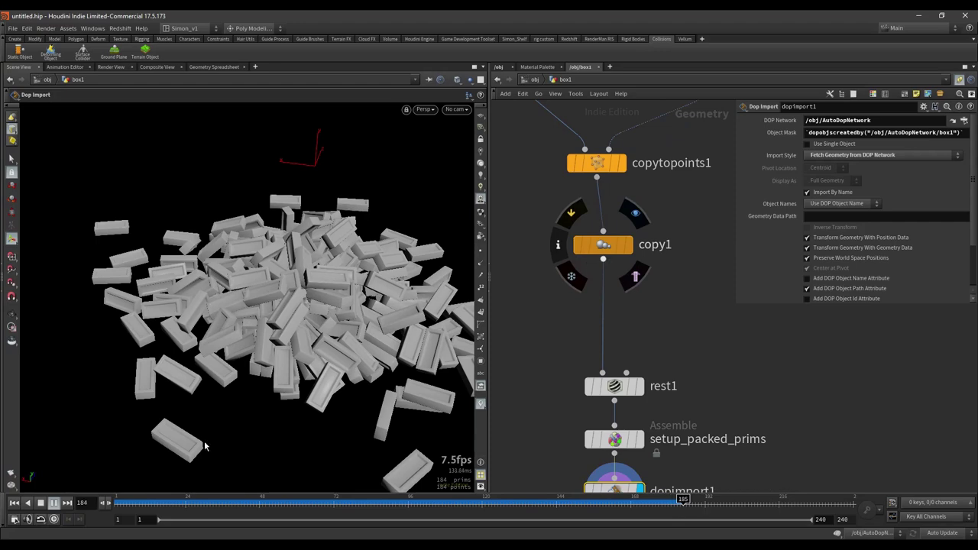
click(41, 504)
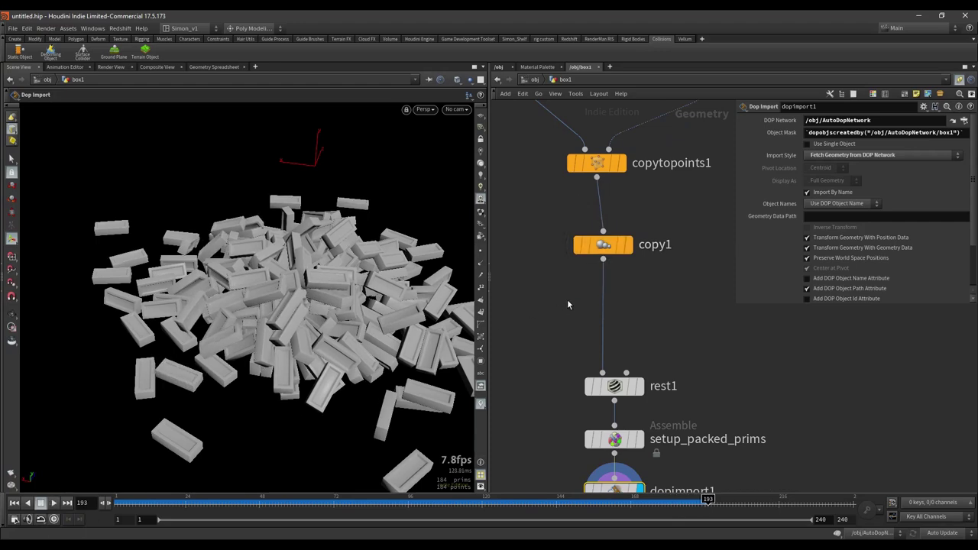
click(600, 257)
key(Delete)
drag(185, 503, 117, 502)
key(space)
drag(289, 304, 306, 325)
scroll(534, 352, down, 3)
Move rest1, setup_packed_prims and dopimport1 together up to sit directly below copytopoints1.
drag(595, 456, 595, 456)
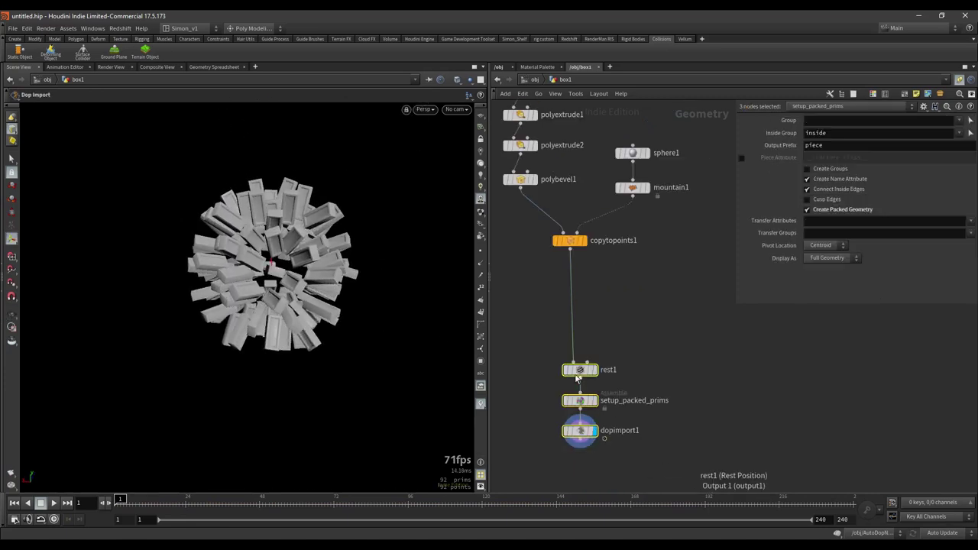
drag(583, 373, 573, 281)
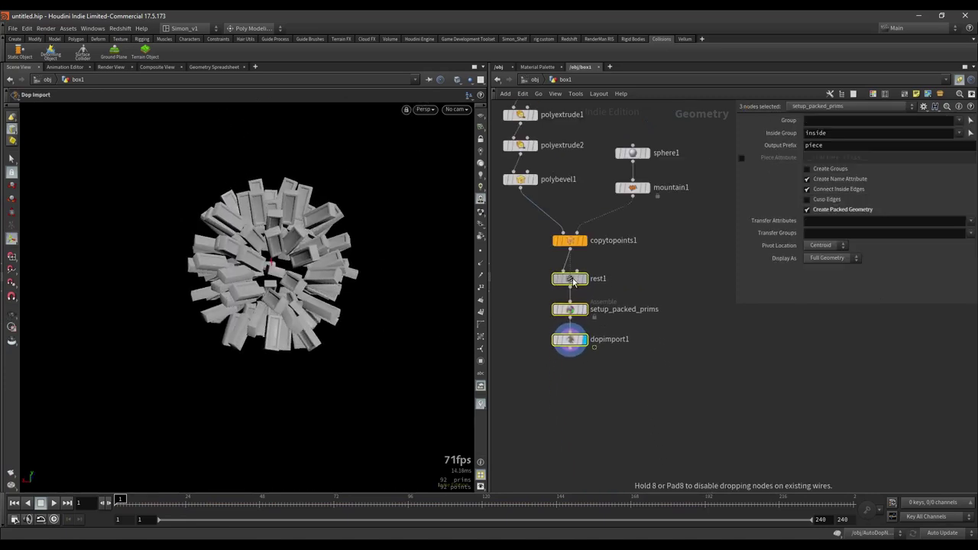
click(613, 262)
middle_drag(603, 250, 647, 369)
scroll(543, 328, up, 2)
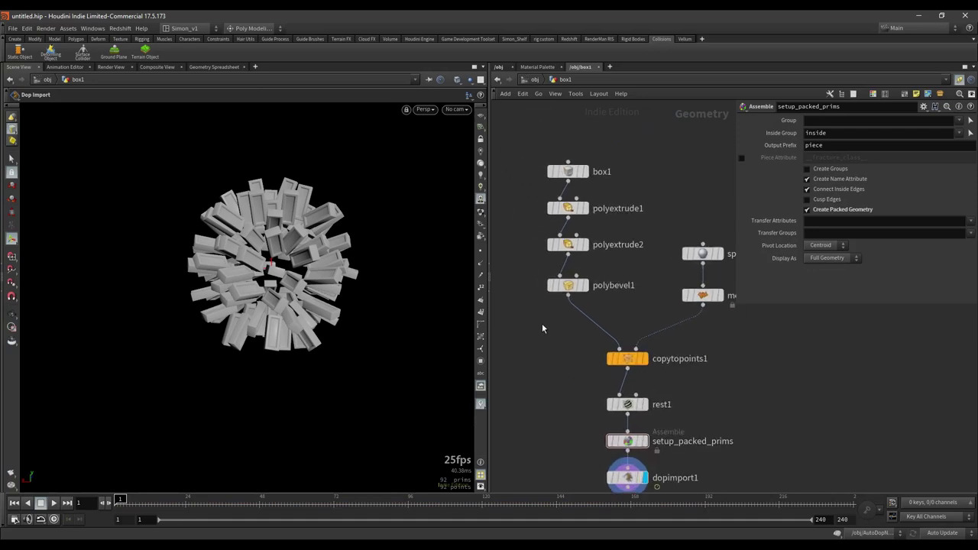
Add a Sphere node as the first input of copytopoints1 in place of polybevel1, and play the simulation to about frame 66.
click(515, 305)
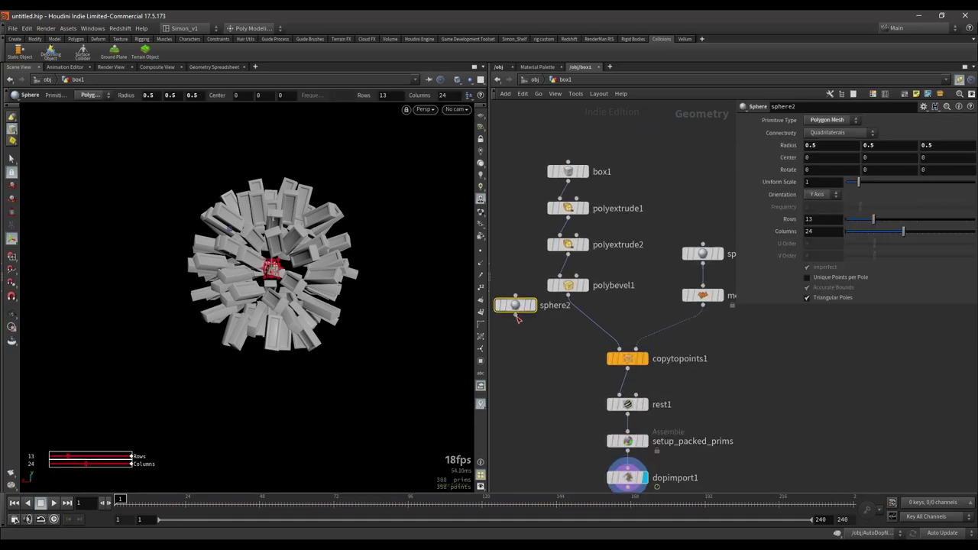
drag(515, 315, 611, 352)
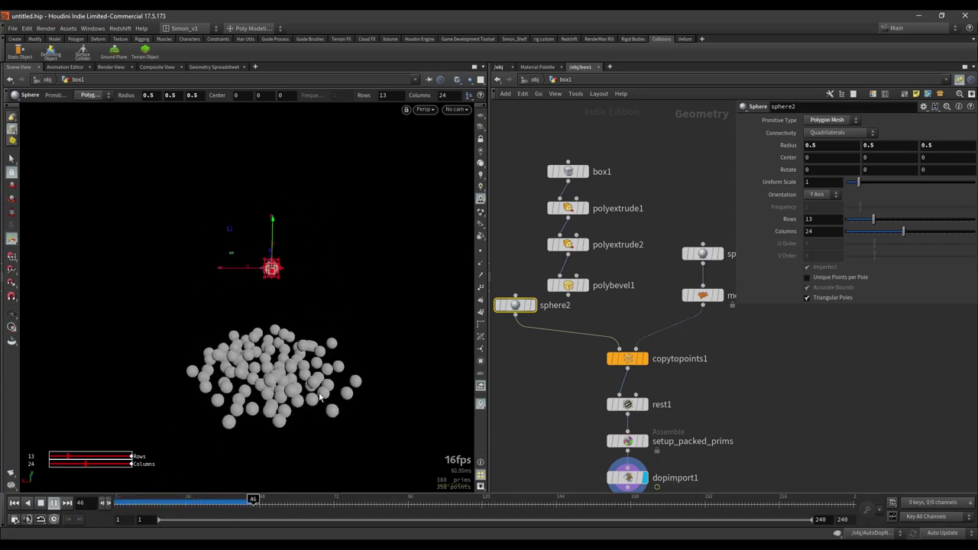
click(41, 504)
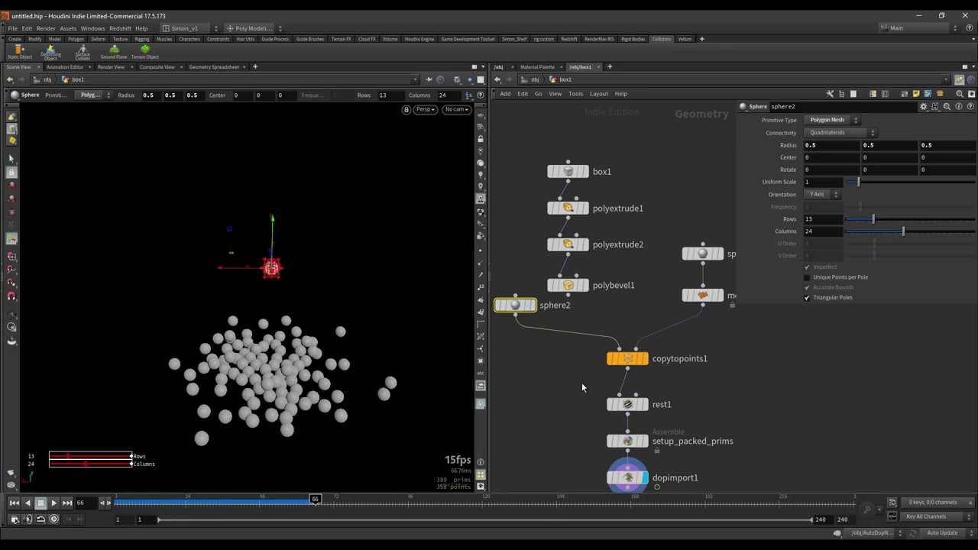
Reconnect polybevel1 to the first input of copytopoints1 and delete the sphere2 node.
drag(582, 330, 619, 350)
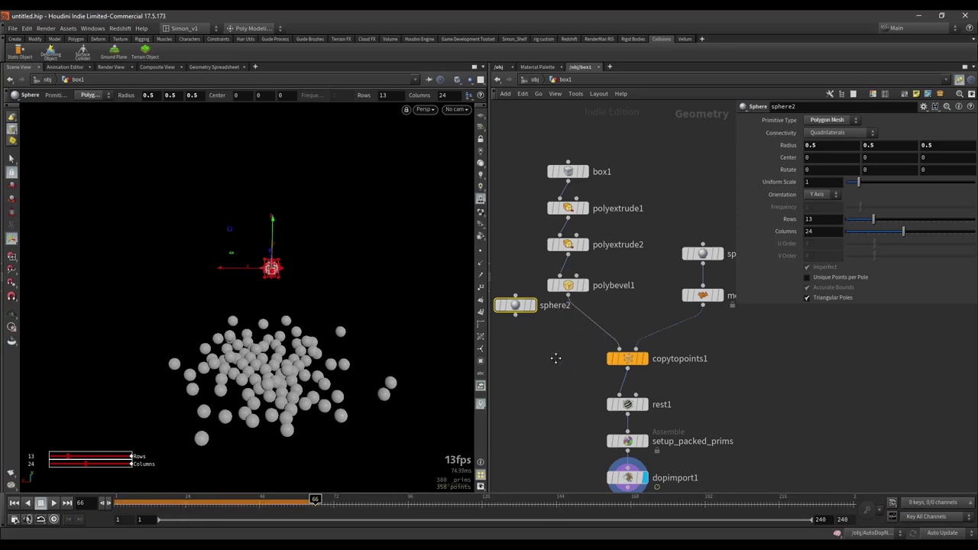
middle_drag(556, 358, 595, 357)
drag(559, 331, 537, 295)
key(Delete)
middle_drag(539, 317, 512, 323)
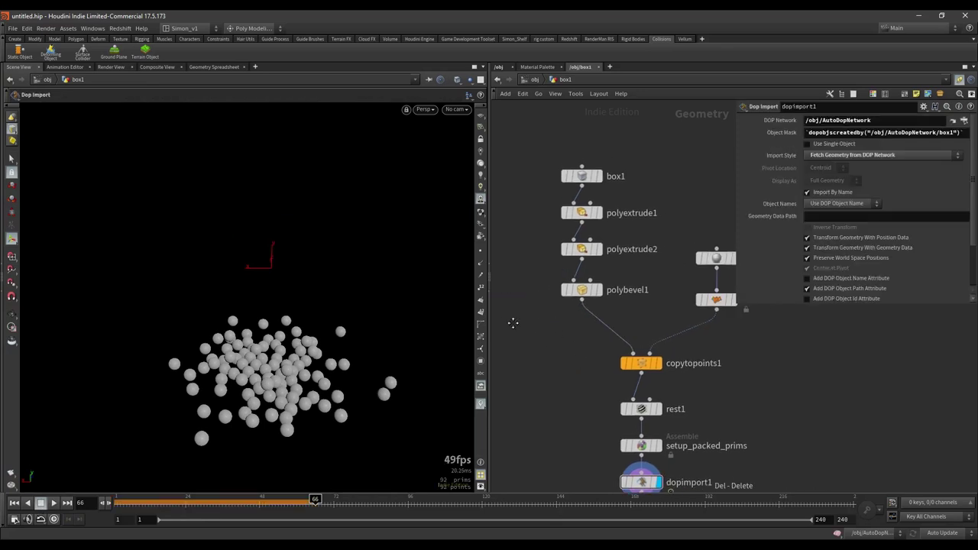
Move the box1 to polybevel1 branch away from the sphere1 branch to make room between them, and return to frame 1.
scroll(513, 322, down, 2)
drag(567, 315, 567, 315)
drag(570, 295, 518, 306)
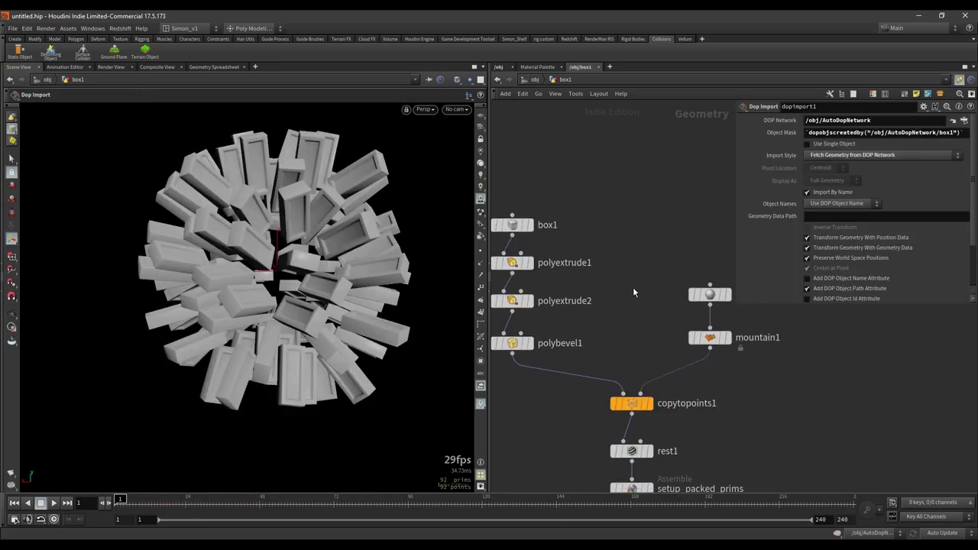
Add a Test Geometry: Pig Head node between the two branches, set its difficulty to Easy and display it.
key(Tab)
text(test)
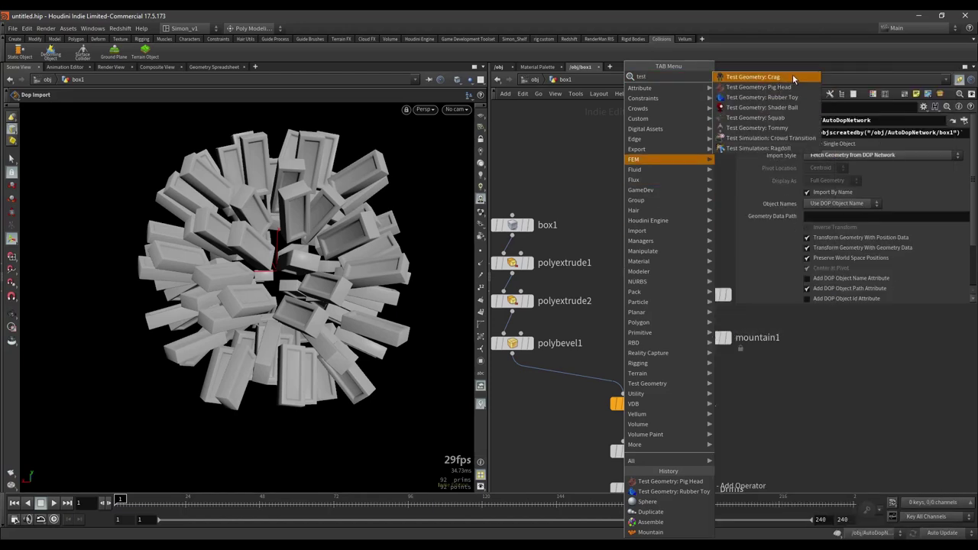
click(783, 87)
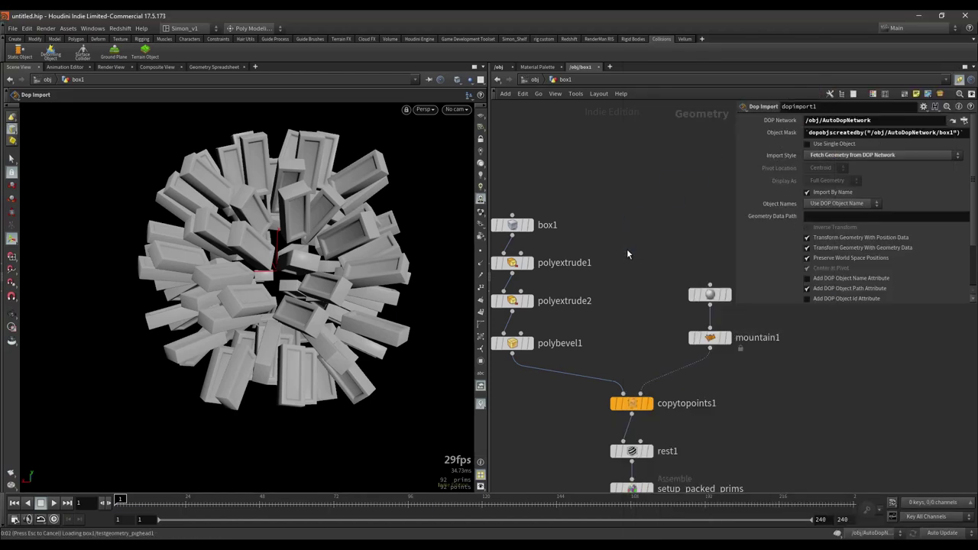
scroll(627, 249, up, 5)
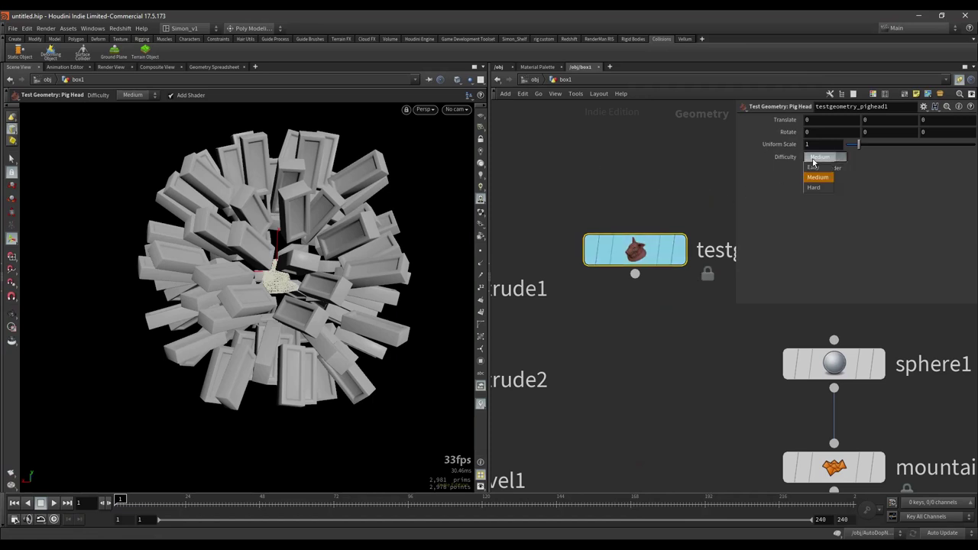
click(680, 251)
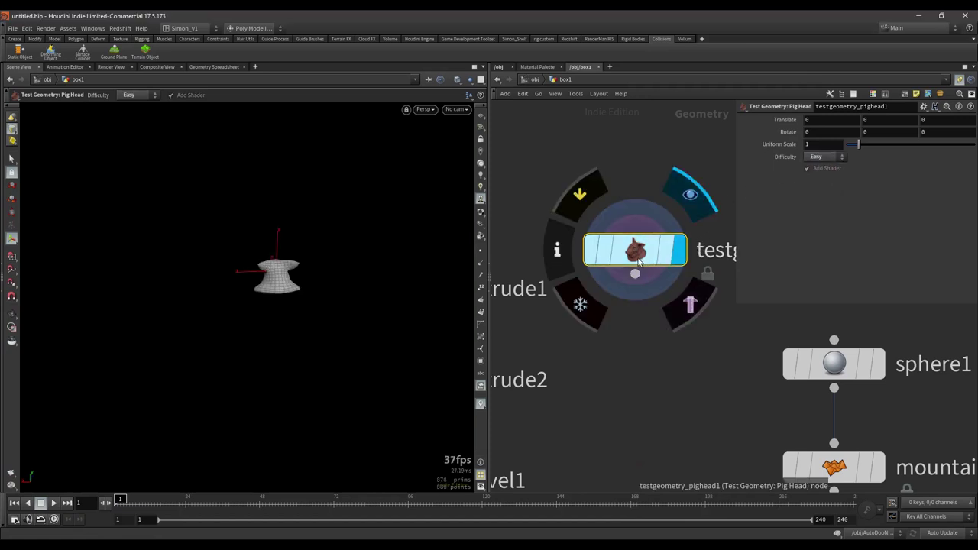
alt+middle_drag(303, 301, 200, 340)
alt+drag(200, 341, 362, 295)
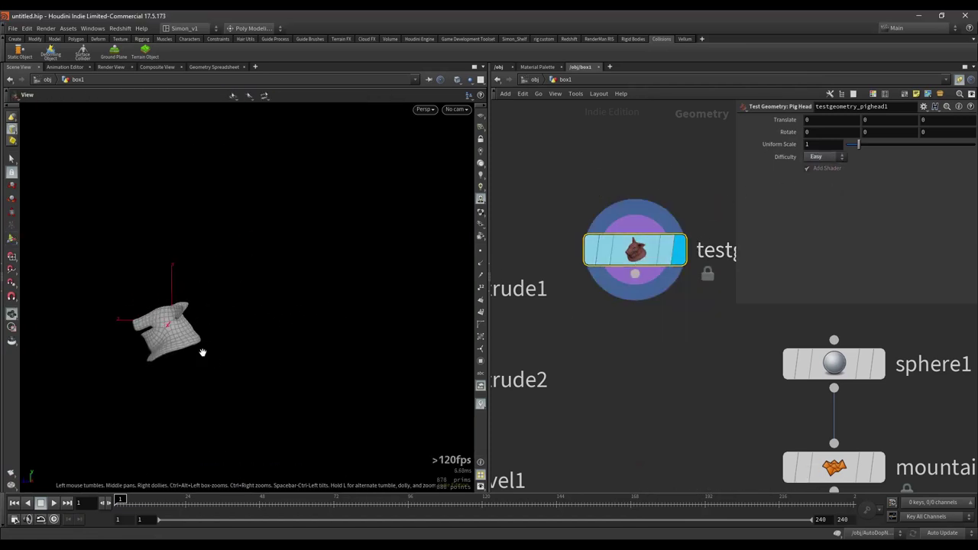
alt+drag(204, 352, 224, 367)
scroll(675, 206, down, 3)
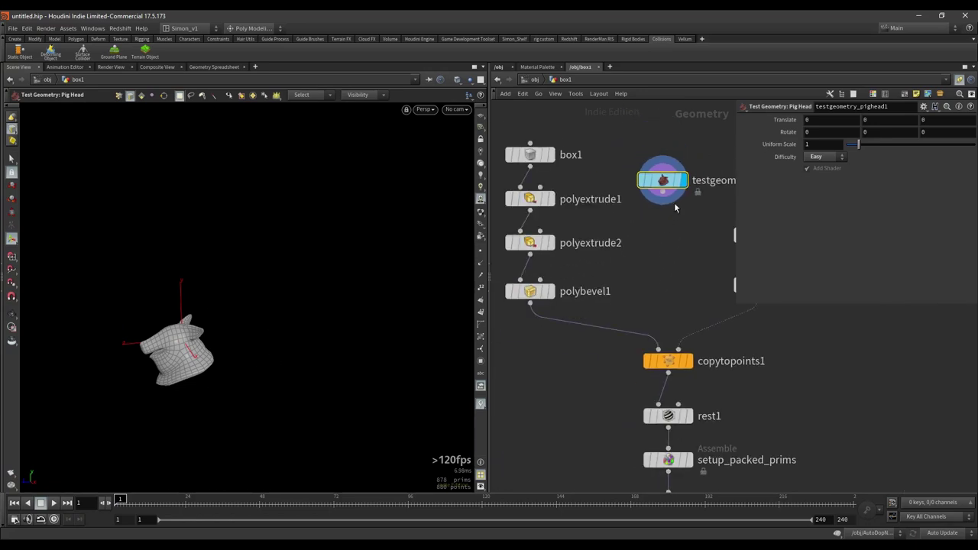
Connect the pig head to the first input of copytopoints1 and display dopimport1.
drag(641, 330, 643, 334)
middle_drag(590, 398, 579, 251)
scroll(585, 256, down, 2)
scroll(643, 326, up, 2)
click(659, 326)
click(644, 327)
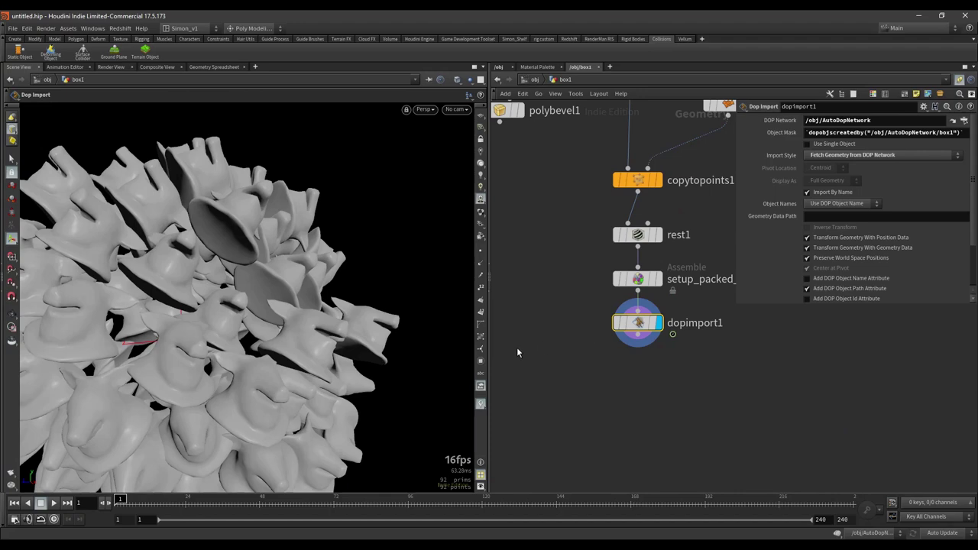
Play the pig head simulation, inspect the falling pile from several angles and scrub back to frame 57.
alt+right_drag(303, 321, 311, 394)
alt+drag(311, 393, 289, 378)
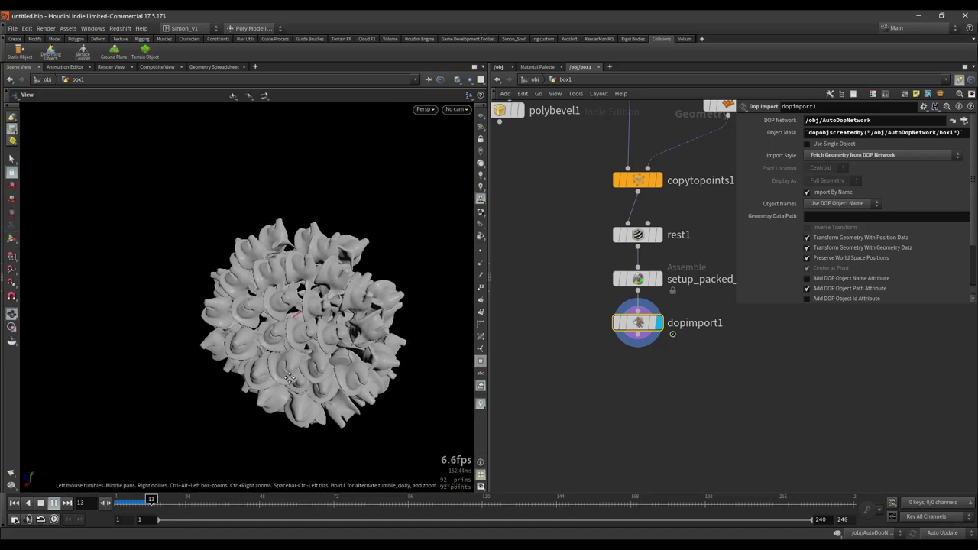
key(Return)
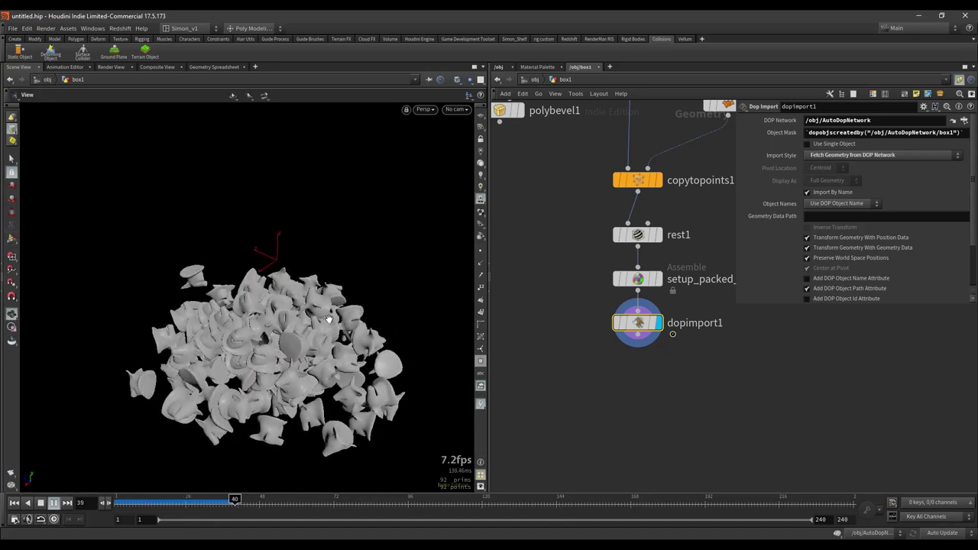
key(Escape)
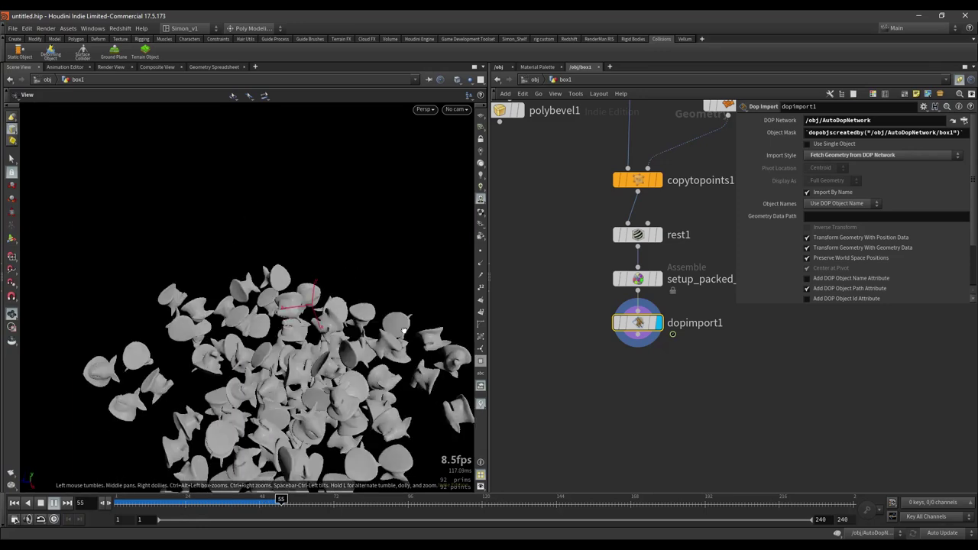
key(Return)
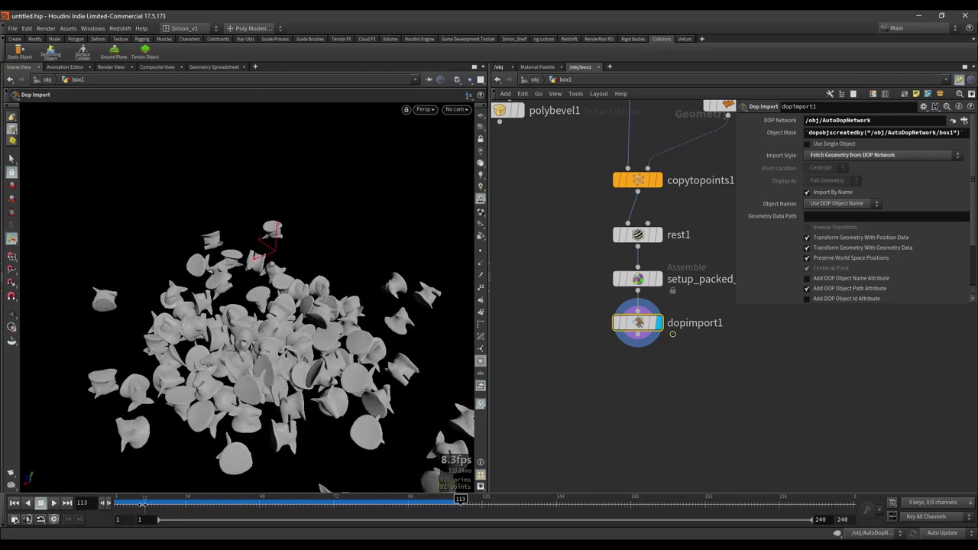
drag(142, 505, 289, 492)
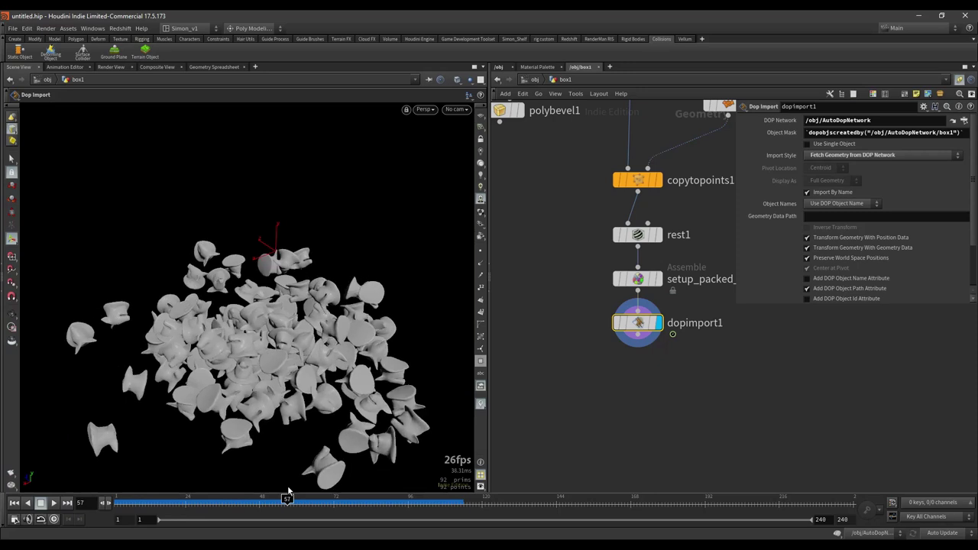
Restore polybevel1 as the first input of copytopoints1, delete the pig head node and return to frame 1.
middle_drag(604, 199, 594, 313)
middle_drag(530, 279, 603, 308)
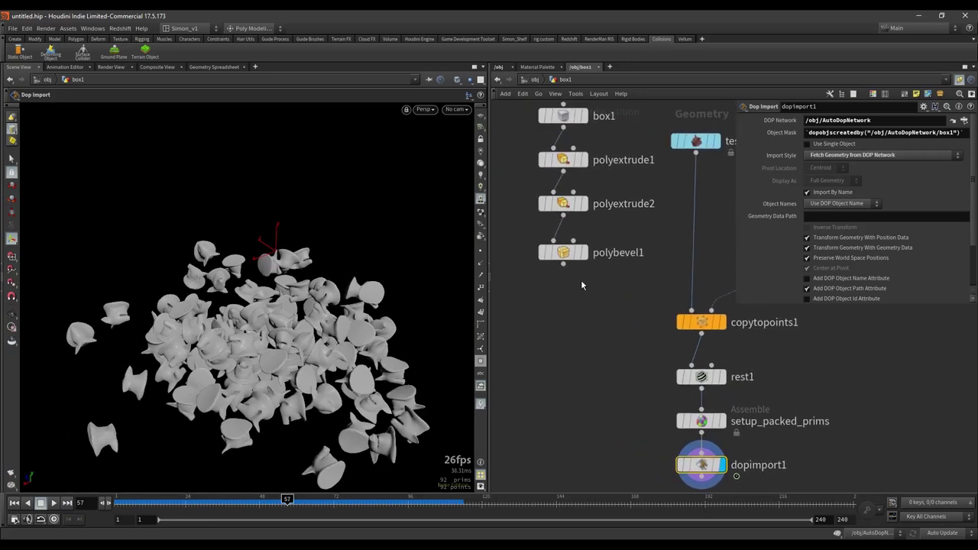
drag(662, 303, 664, 300)
middle_drag(675, 234, 624, 282)
click(635, 190)
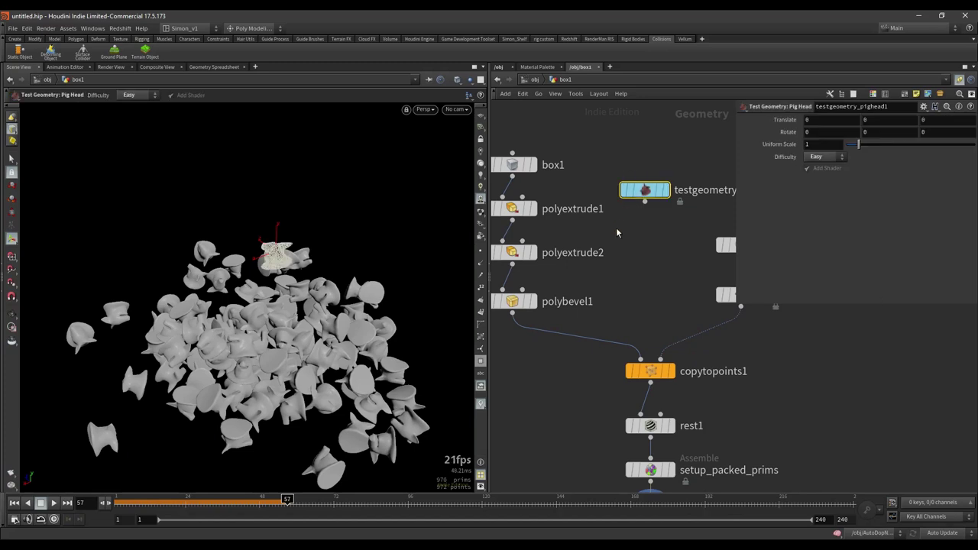
key(Delete)
middle_drag(634, 329, 649, 216)
drag(153, 504, 120, 501)
Place a 4 by 4 Grid node beside dopimport1 and display it in the viewport.
middle_drag(558, 401, 577, 319)
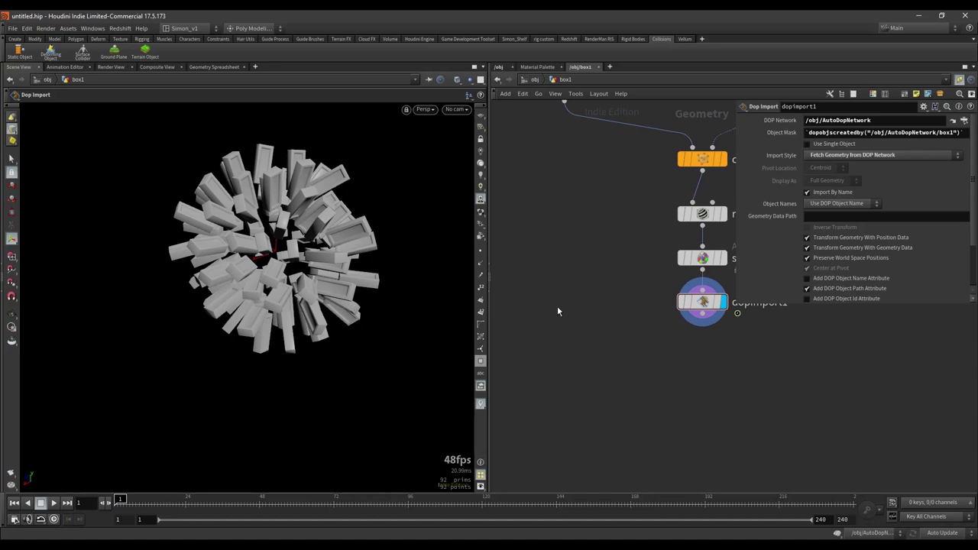
click(564, 315)
scroll(564, 315, up, 1)
drag(564, 317, 579, 306)
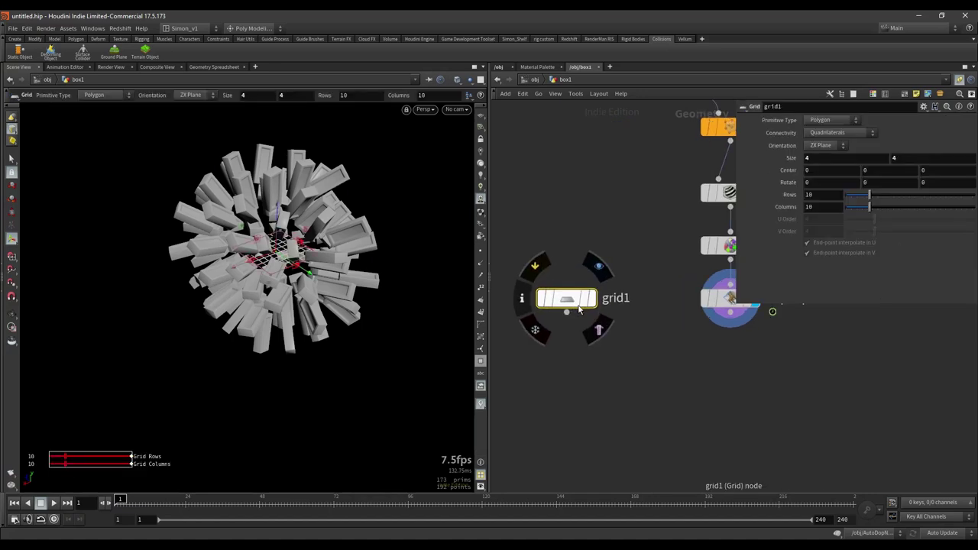
click(599, 265)
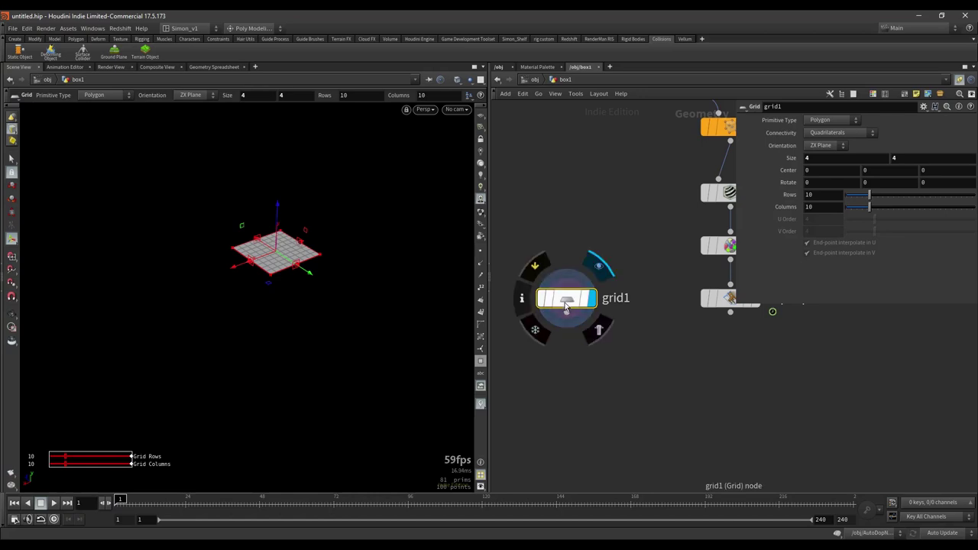
alt+drag(341, 268, 371, 291)
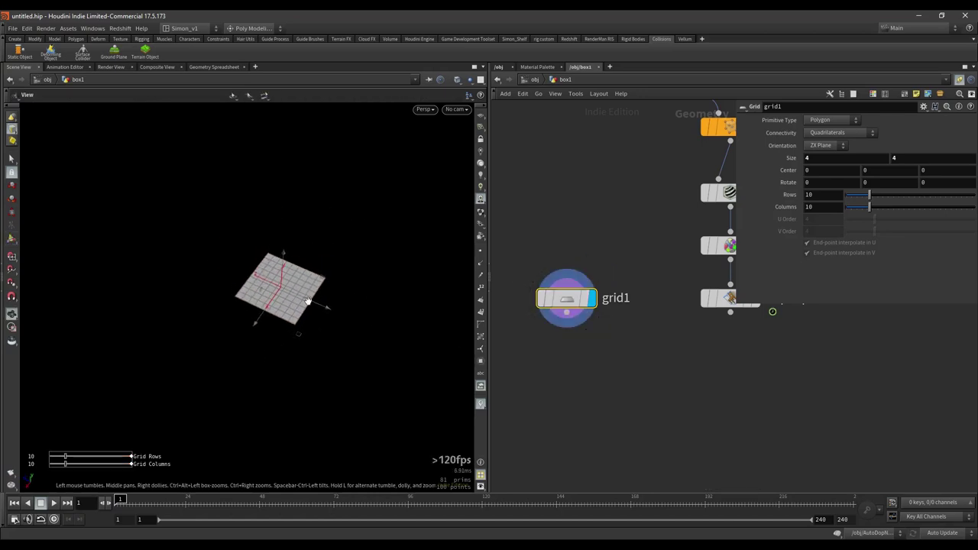
alt+scroll(307, 300, up, 3)
Move the timeline to frame 94 and display dopimport1 to show the simulated bricks.
drag(279, 501, 402, 500)
middle_drag(698, 337, 648, 383)
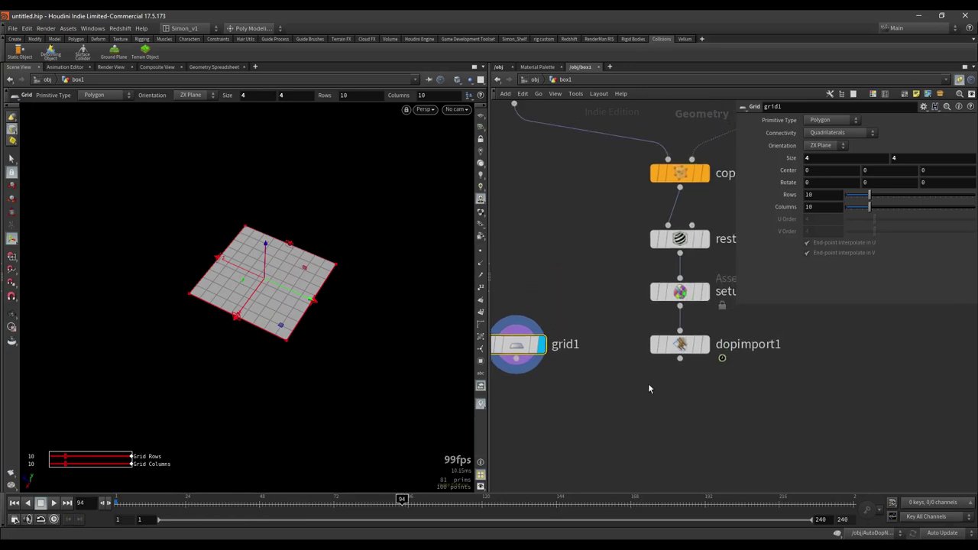
click(706, 351)
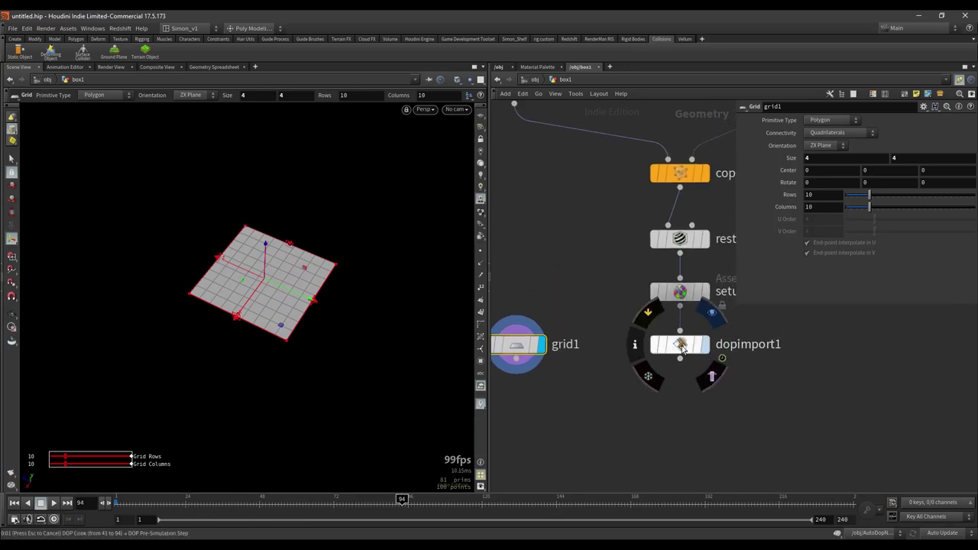
click(682, 346)
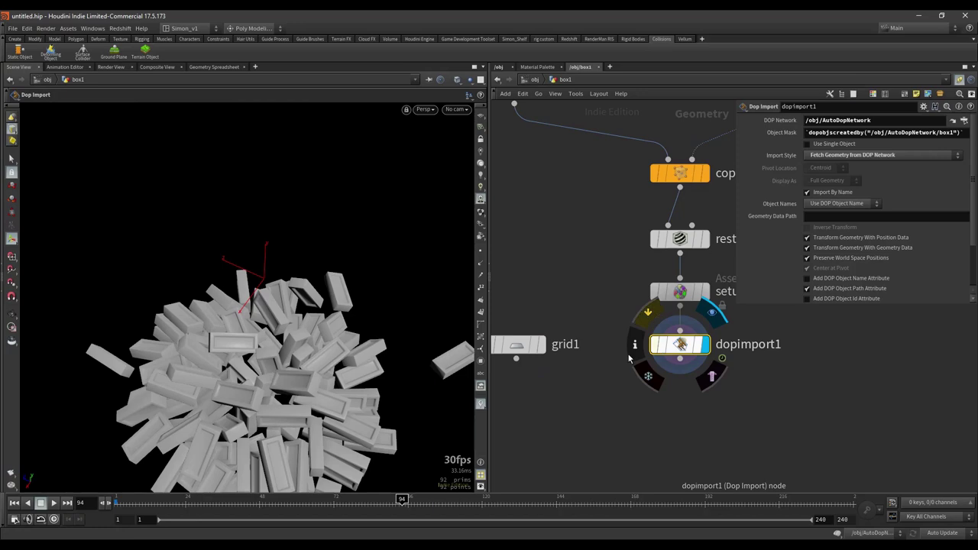
Examine the brick pile in perspective and from the top view, framing the whole pile.
alt+drag(337, 318, 362, 301)
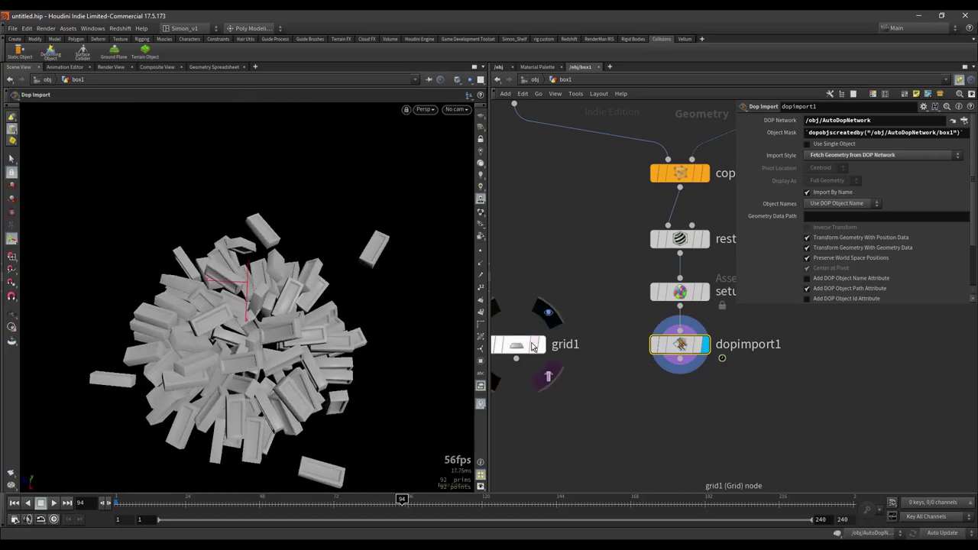
key(space+2)
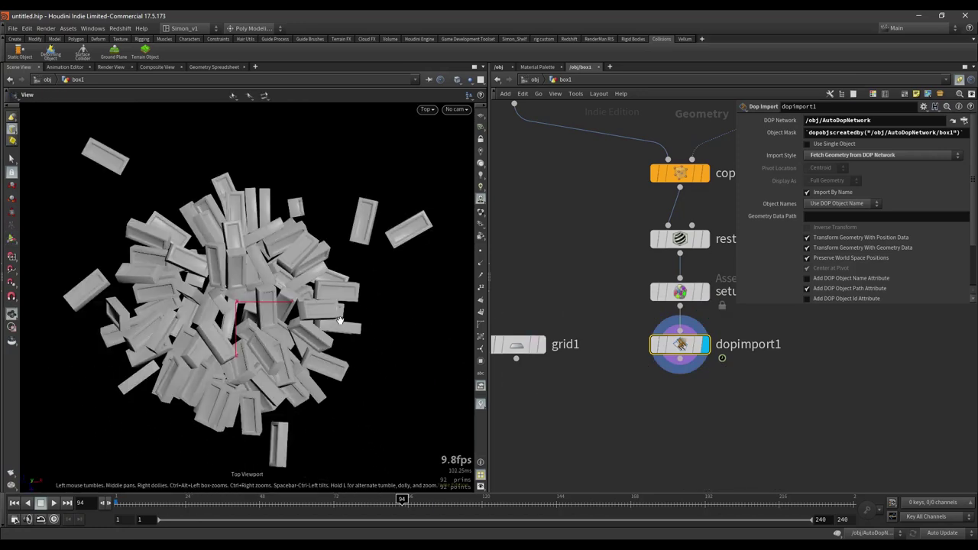
alt+middle_drag(318, 313, 372, 329)
scroll(372, 328, down, 3)
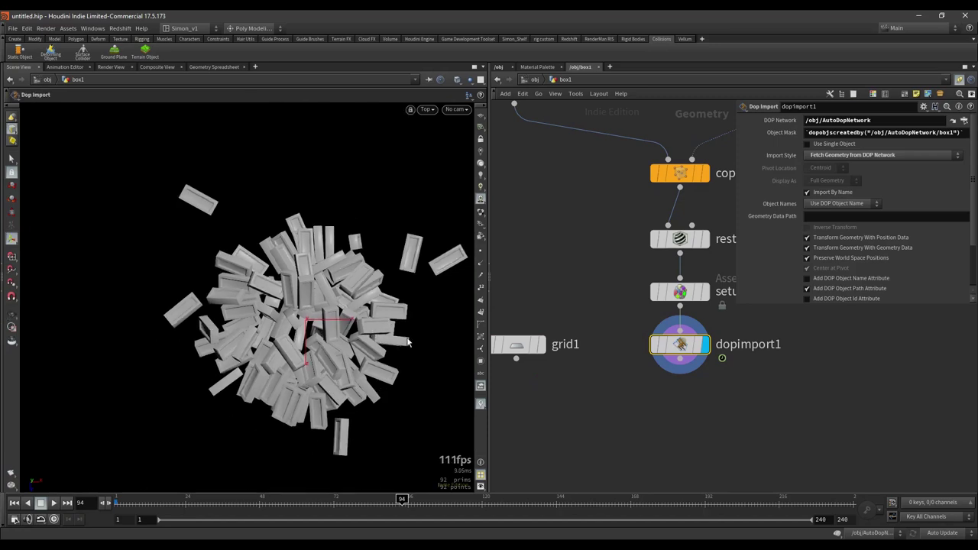
Display grid1 in the viewport and template dopimport1 so the simulated bricks show behind it.
drag(517, 348, 540, 347)
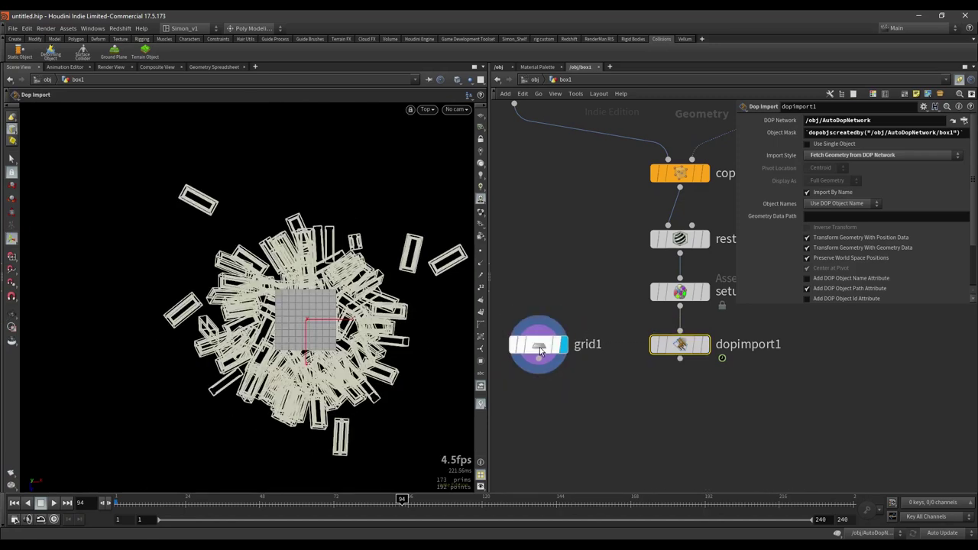
click(540, 346)
click(698, 344)
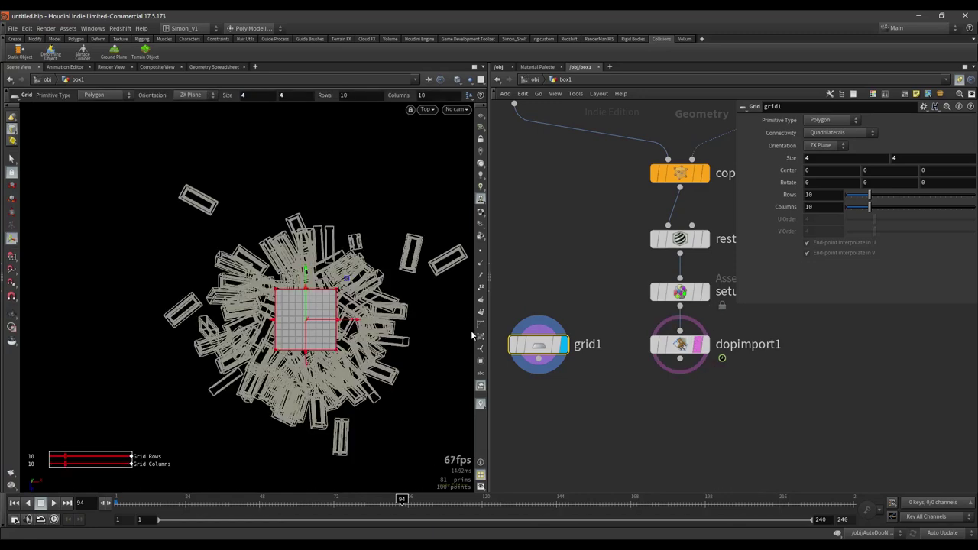
Set grid1 to 2 rows and 2 columns.
scroll(328, 309, up, 4)
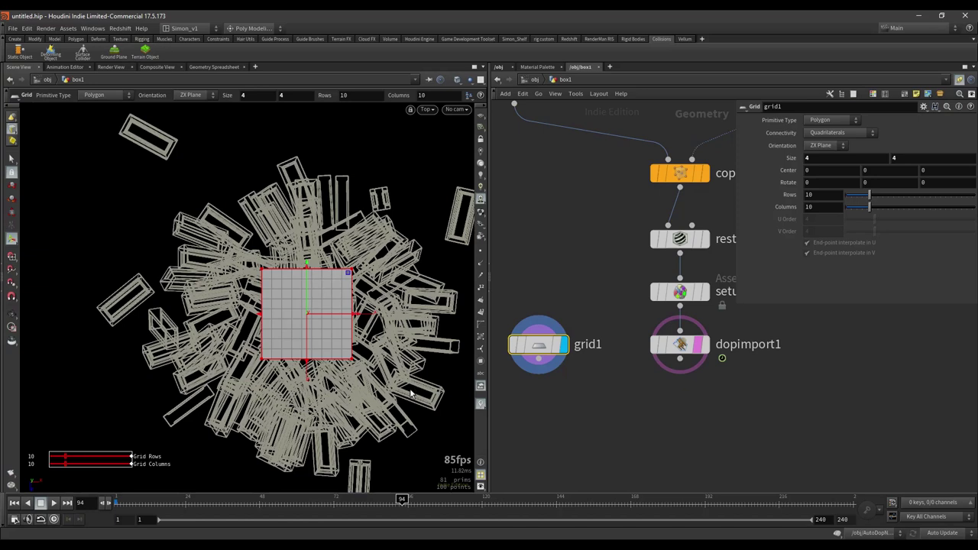
drag(821, 195, 754, 200)
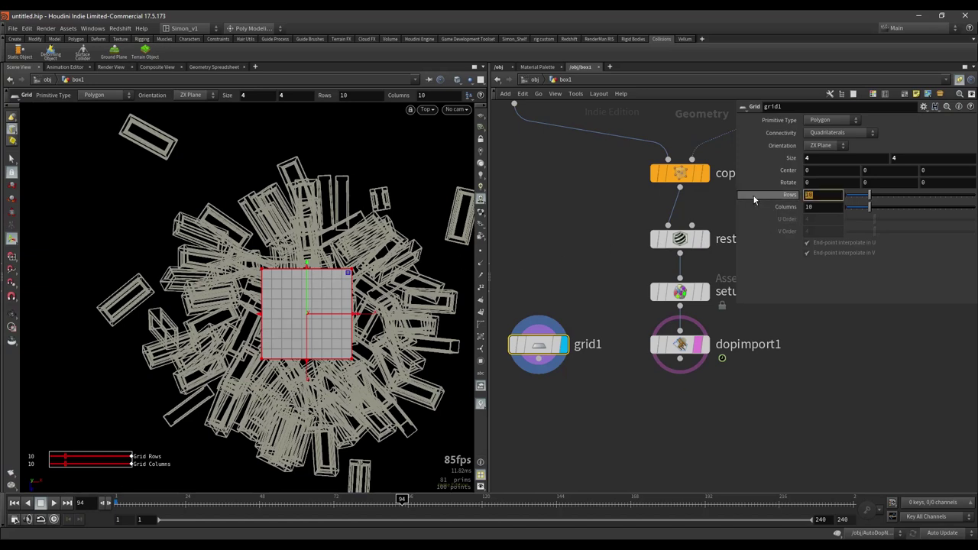
text(2)
key(Return)
drag(818, 208, 779, 206)
text(2)
key(Return)
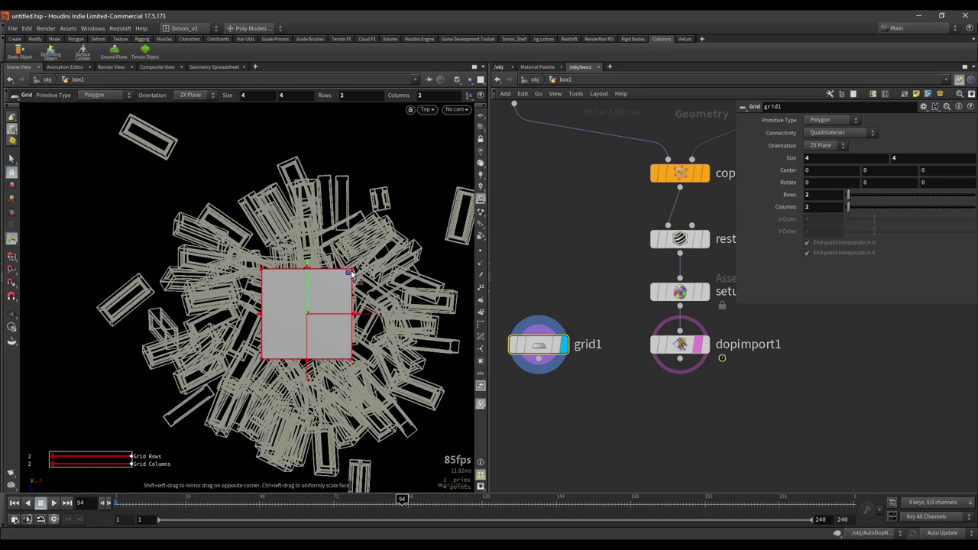
Enlarge grid1 uniformly to about 13.8 by 13.8 from its corner handle and switch the viewport to wireframe.
drag(348, 273, 469, 168)
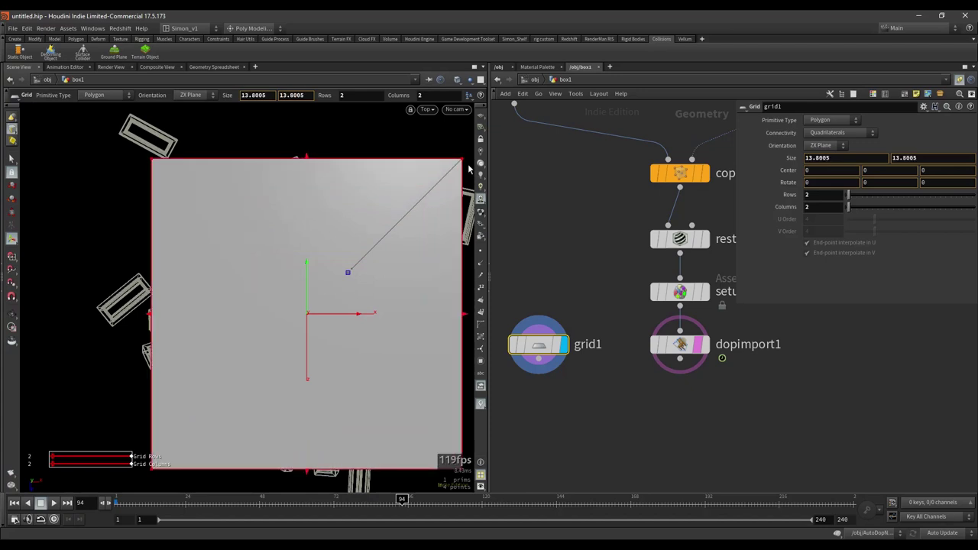
scroll(378, 215, down, 4)
key(shift+w)
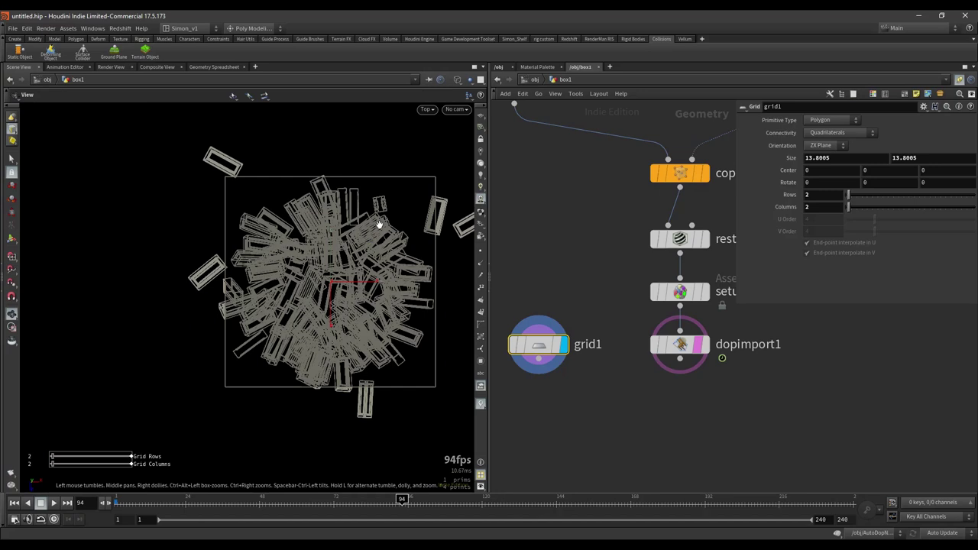
scroll(396, 230, up, 3)
key(Return)
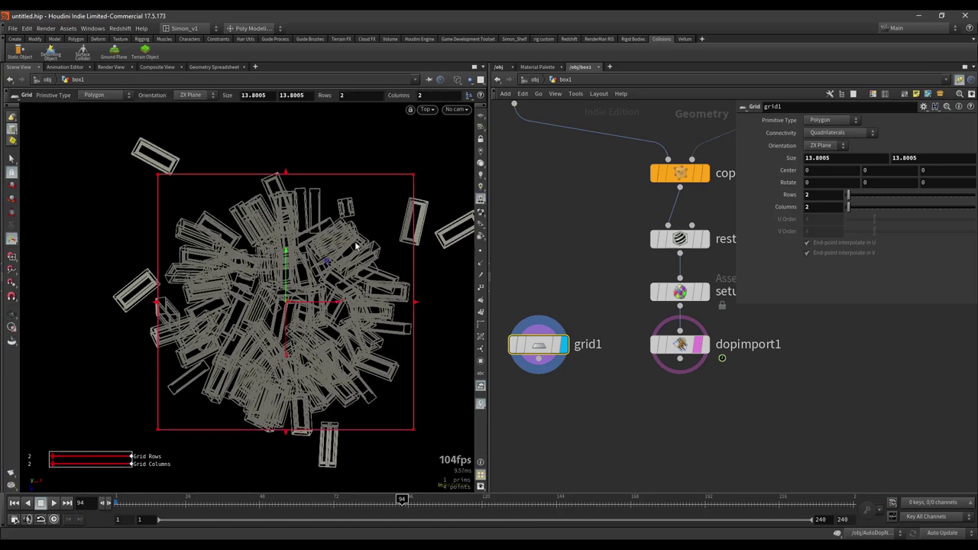
Shrink grid1 uniformly to about 11.48 by 11.48 so its edges lie within the outer bricks of the pile.
mouse_move(371, 248)
alt+middle_down()
mouse_move(380, 279)
mouse_move(360, 236)
alt+middle_up()
key(Return)
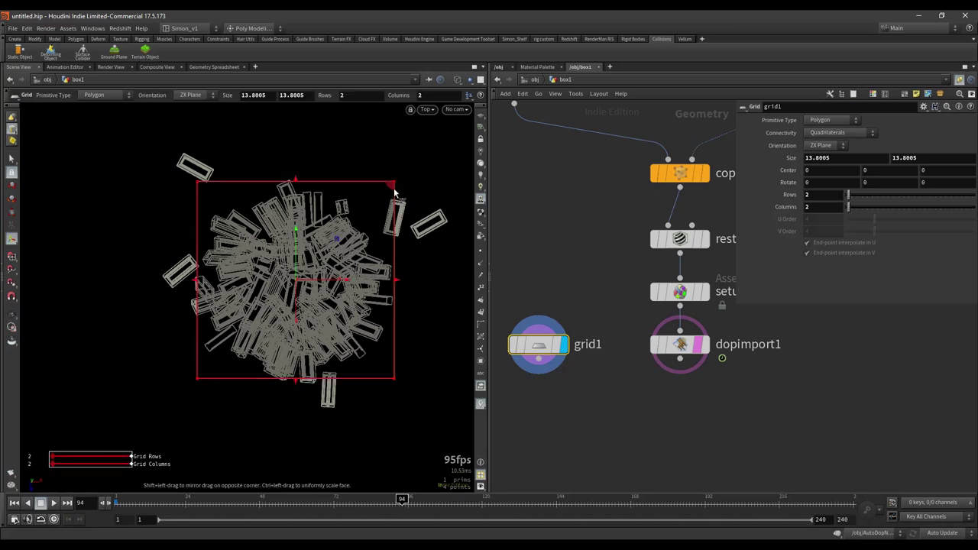
drag(393, 182, 397, 213)
scroll(313, 284, up, 3)
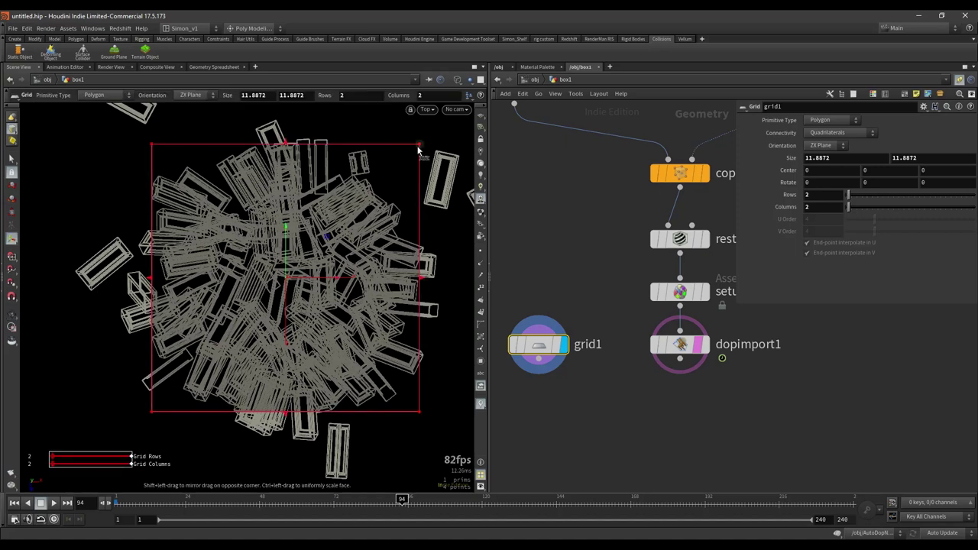
mouse_move(424, 152)
mouse_down()
mouse_move(400, 170)
mouse_move(415, 148)
mouse_up()
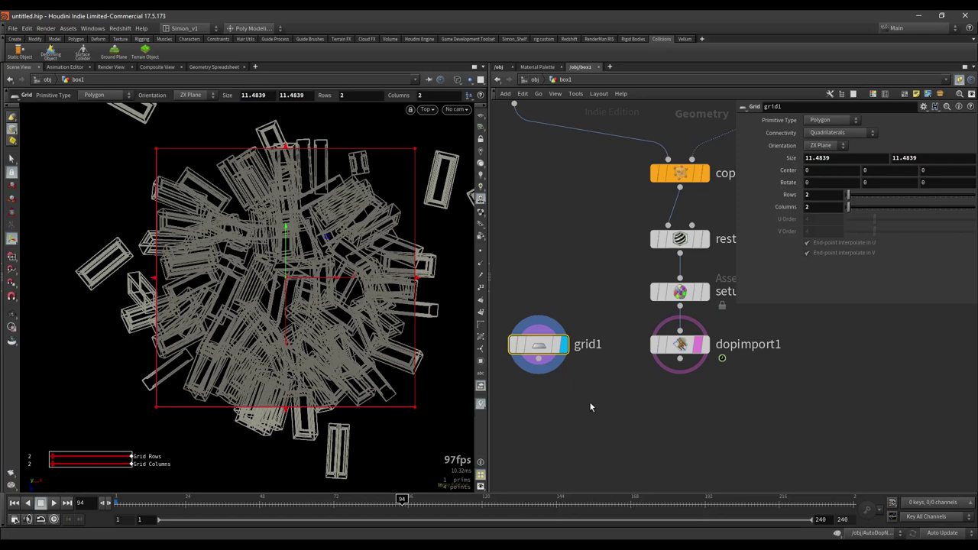
Place a Volume node below grid1, connect grid1 to its input and display it in the viewport.
alt+drag(436, 393, 308, 325)
scroll(316, 329, down, 5)
alt+middle_drag(324, 338, 291, 280)
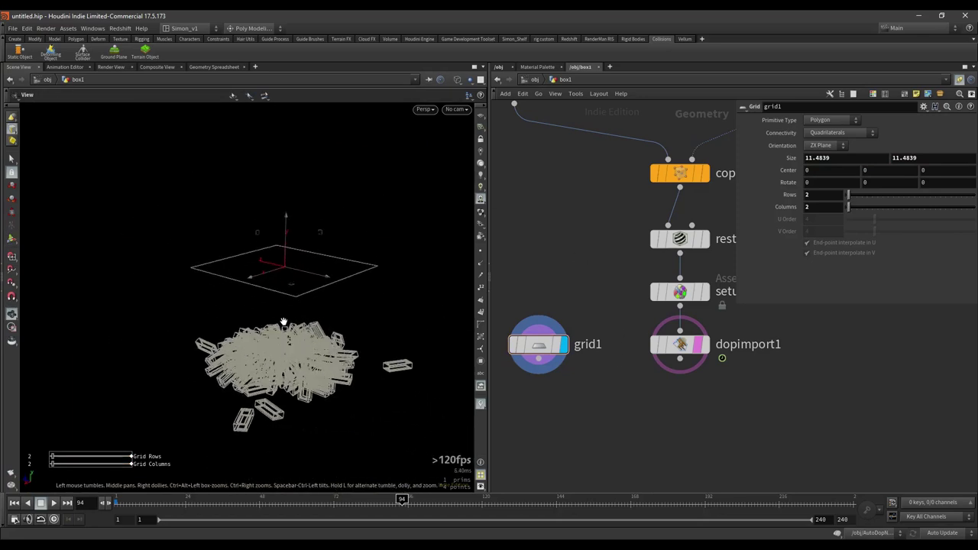
scroll(284, 322, up, 3)
alt+drag(284, 331, 287, 362)
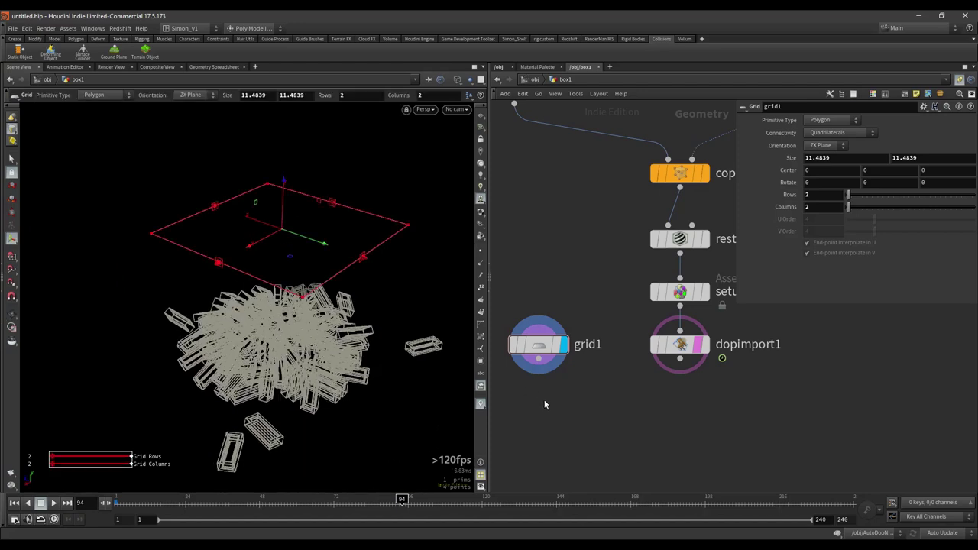
middle_drag(545, 405, 609, 347)
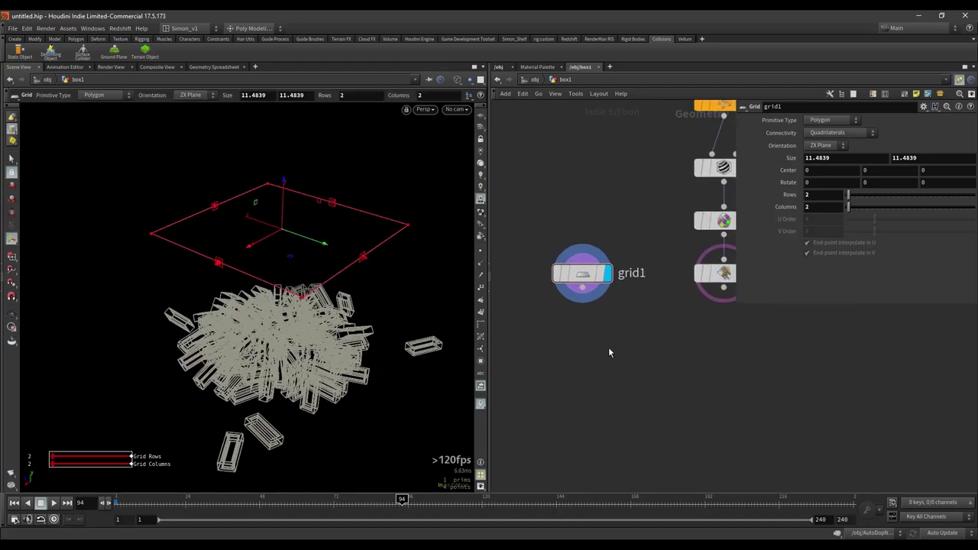
key(Tab)
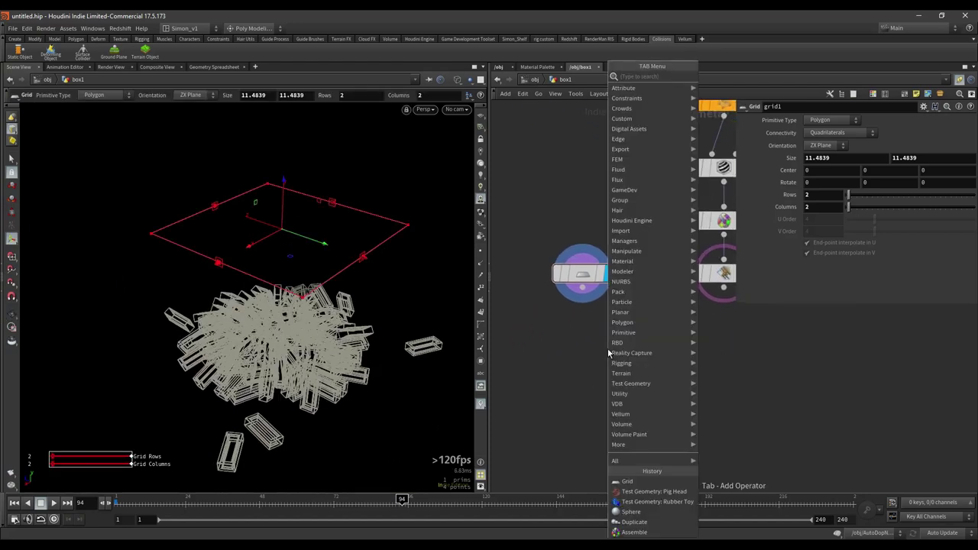
text(volum)
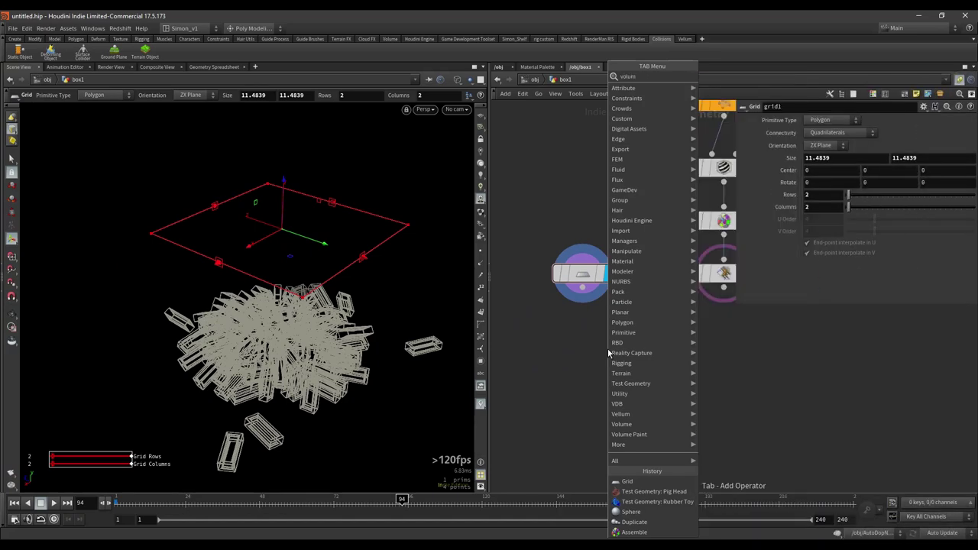
key(Return)
click(635, 295)
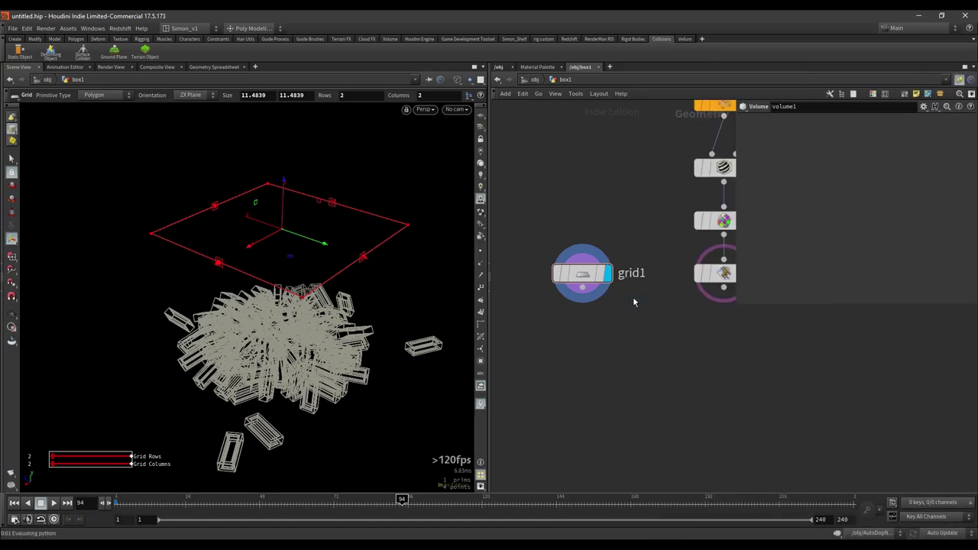
scroll(633, 298, up, 5)
drag(633, 297, 550, 386)
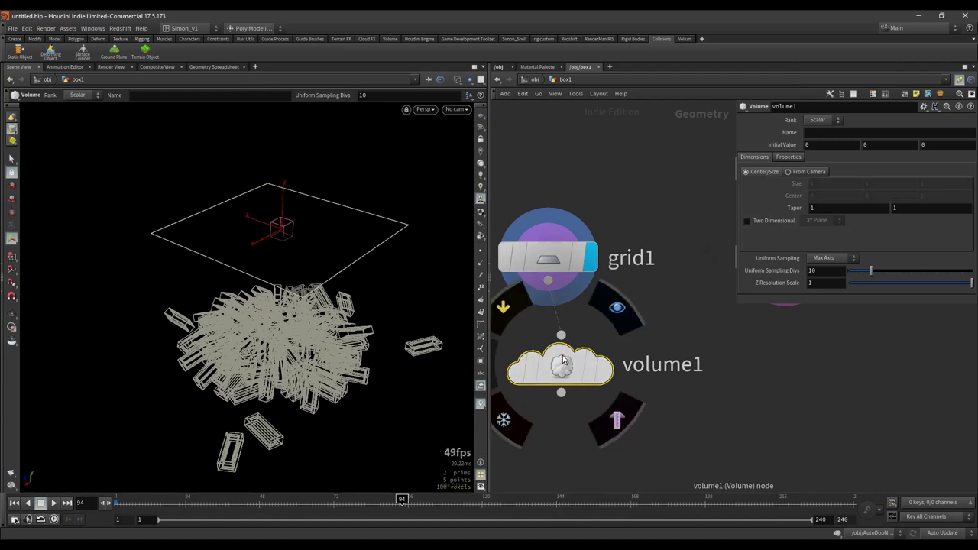
click(604, 328)
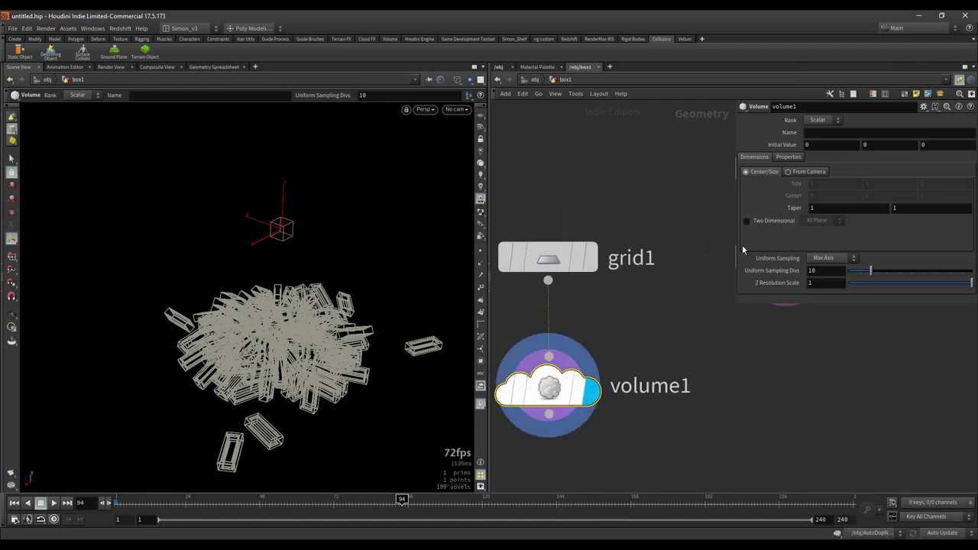
Configure volume1 as a two-dimensional Vector volume named C with Non Square uniform sampling.
click(826, 123)
click(824, 137)
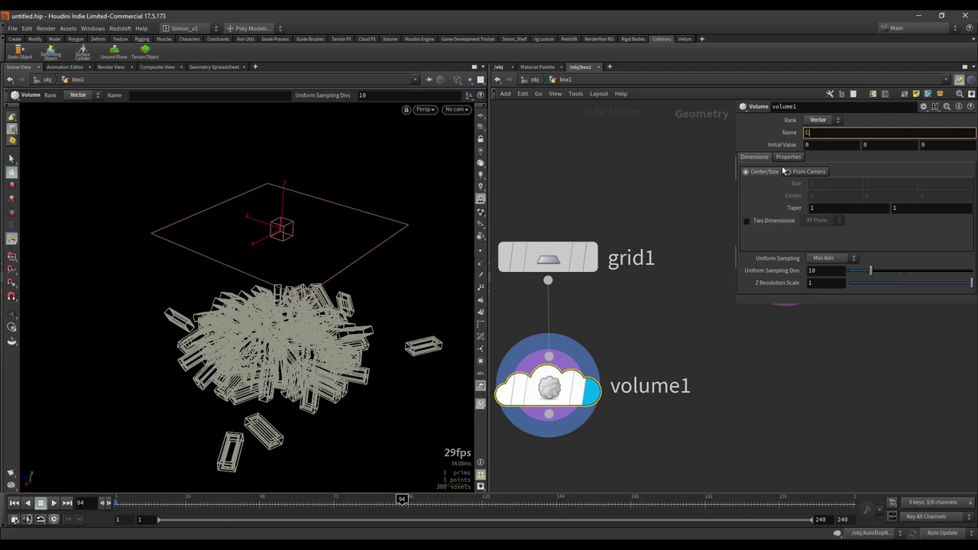
key(Return)
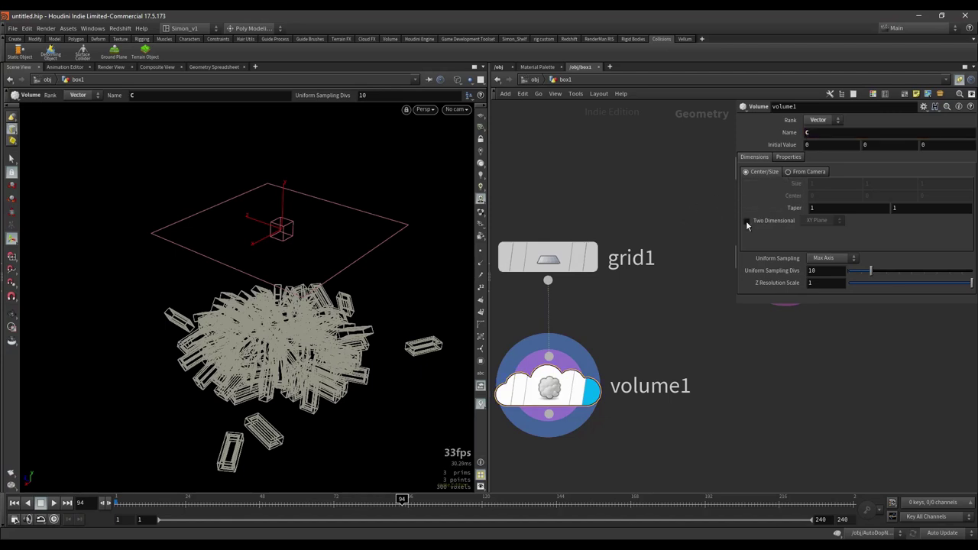
click(747, 220)
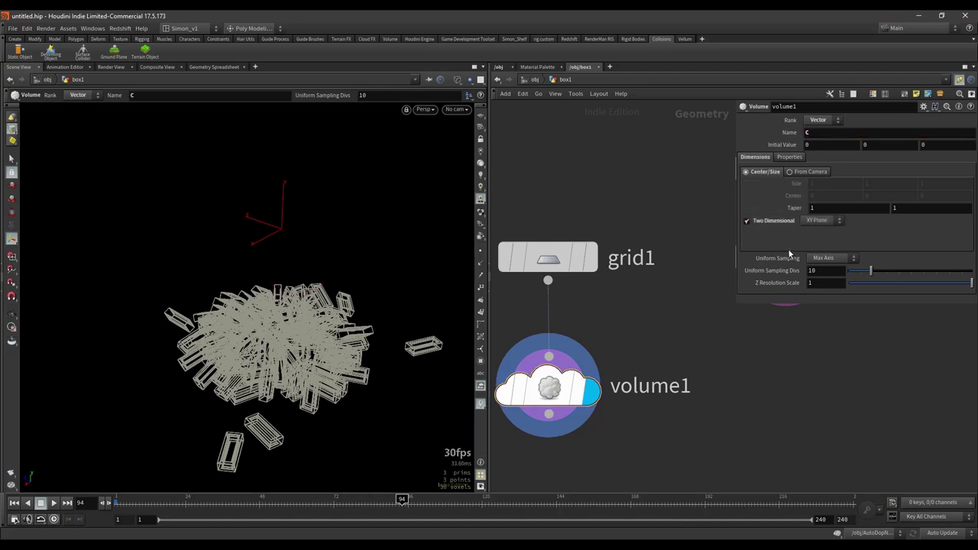
click(814, 262)
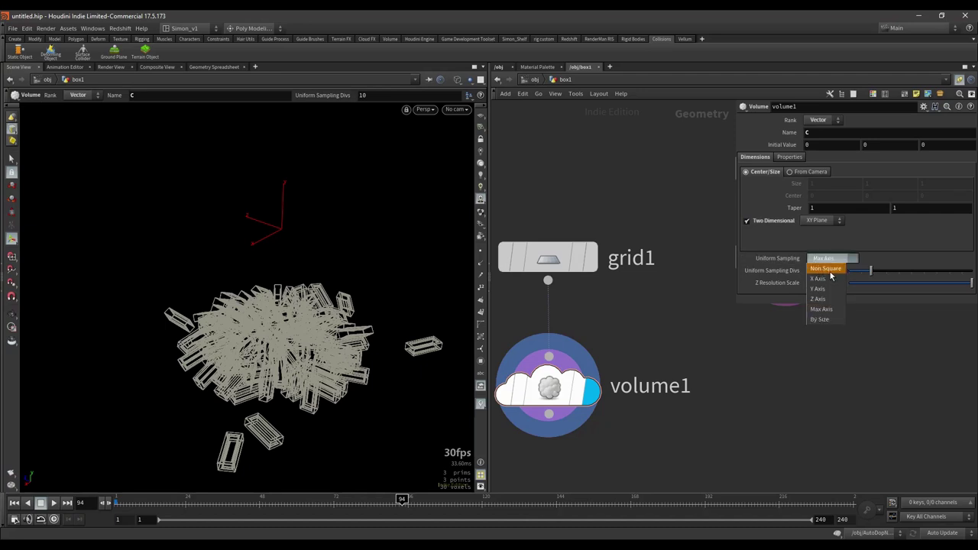
click(832, 274)
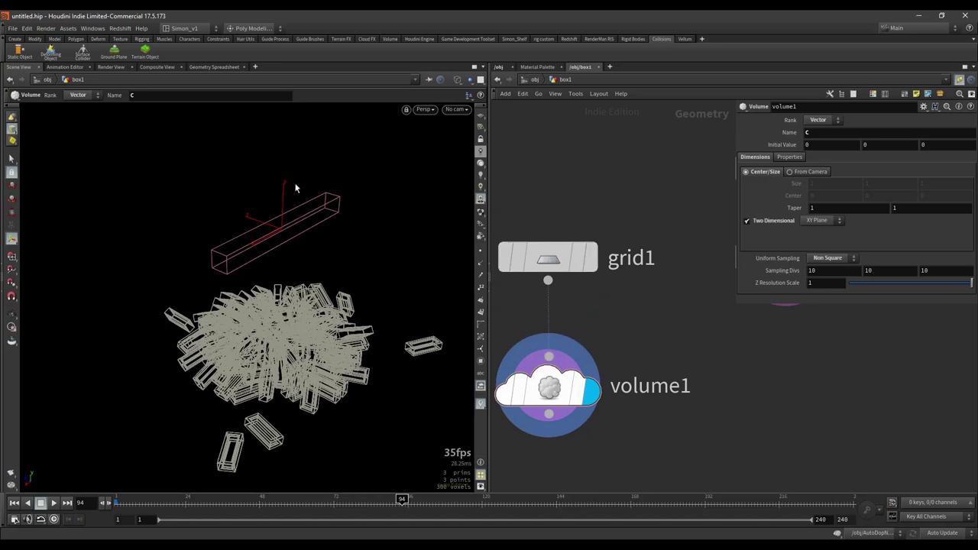
Hide the templated bricks, and set volume1's sampling divisions to 512, 1, 512 and its Z resolution scale to 512.
click(580, 391)
click(579, 391)
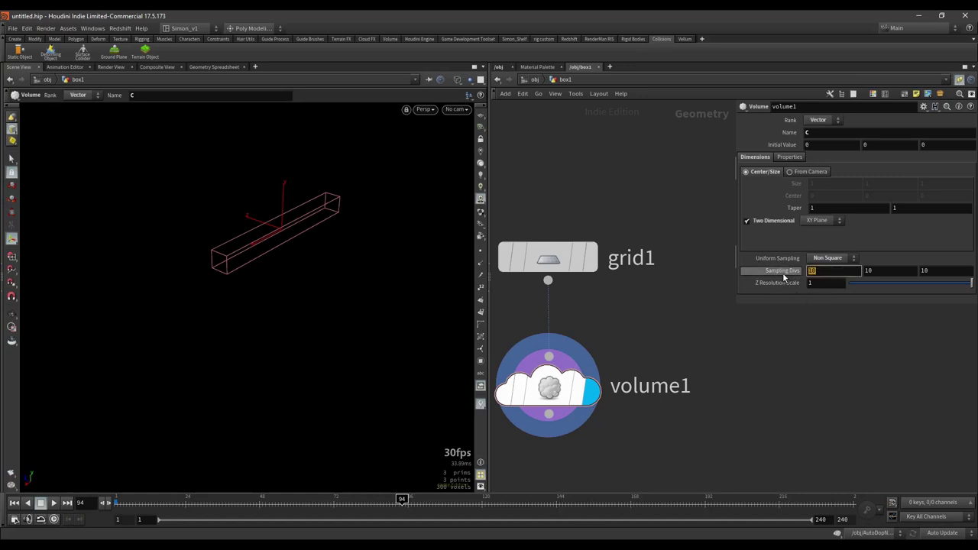
text(512)
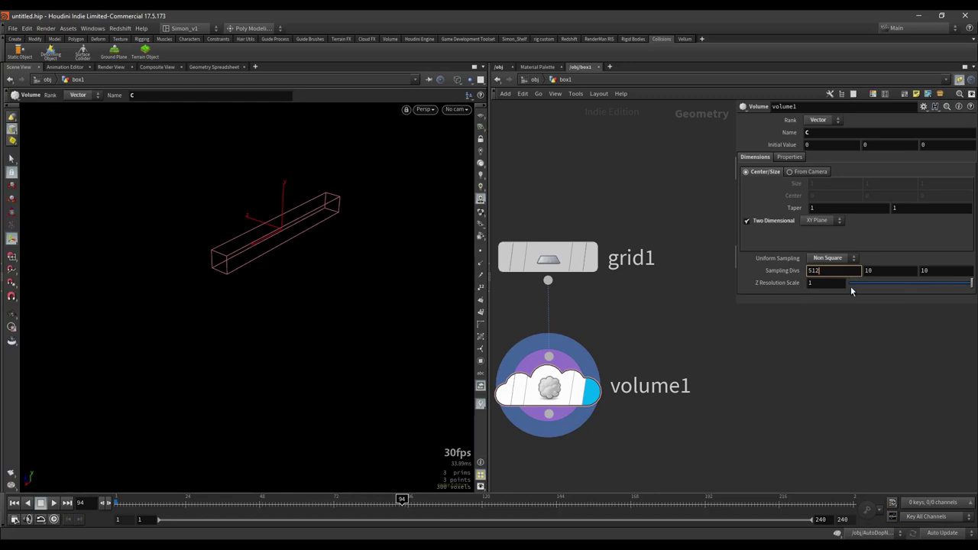
key(Tab)
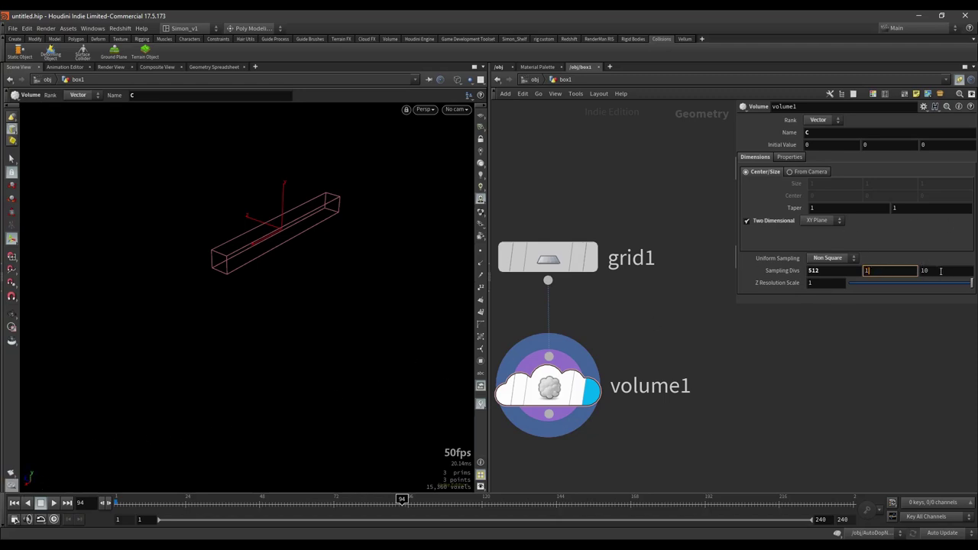
key(Tab)
text(512)
key(Return)
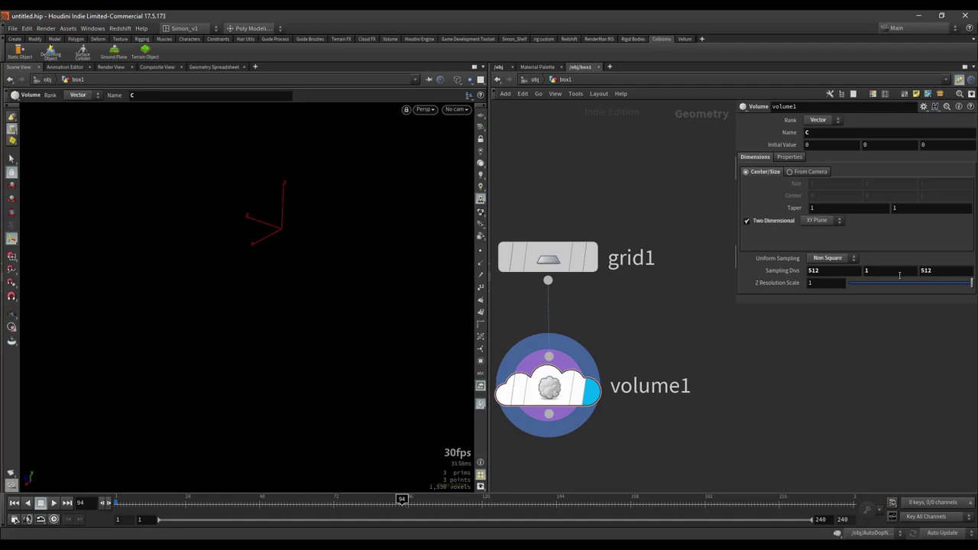
text(512)
key(Return)
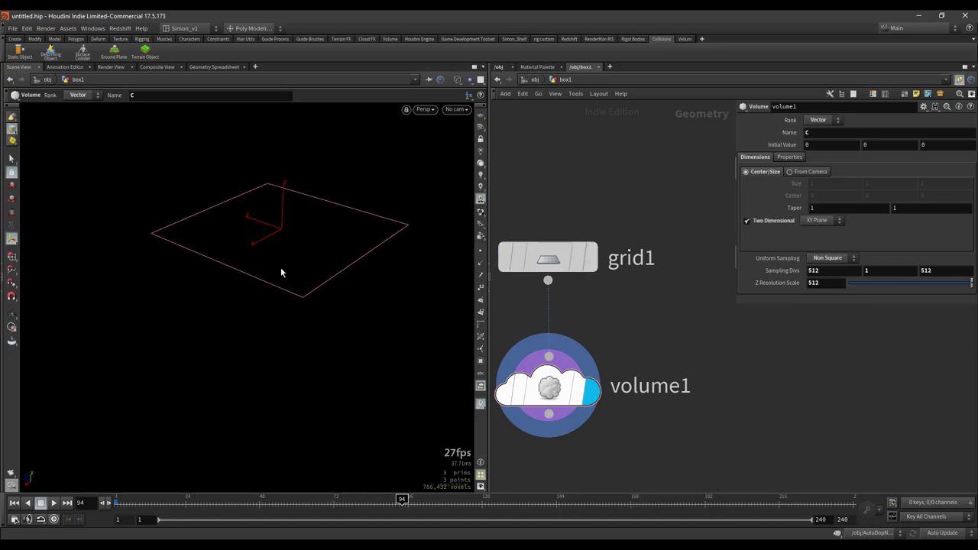
Try an initial value of 0.8 in volume1's second component while viewing the whole volume, and reset the initial values to their defaults.
key(Escape)
drag(282, 273, 299, 250)
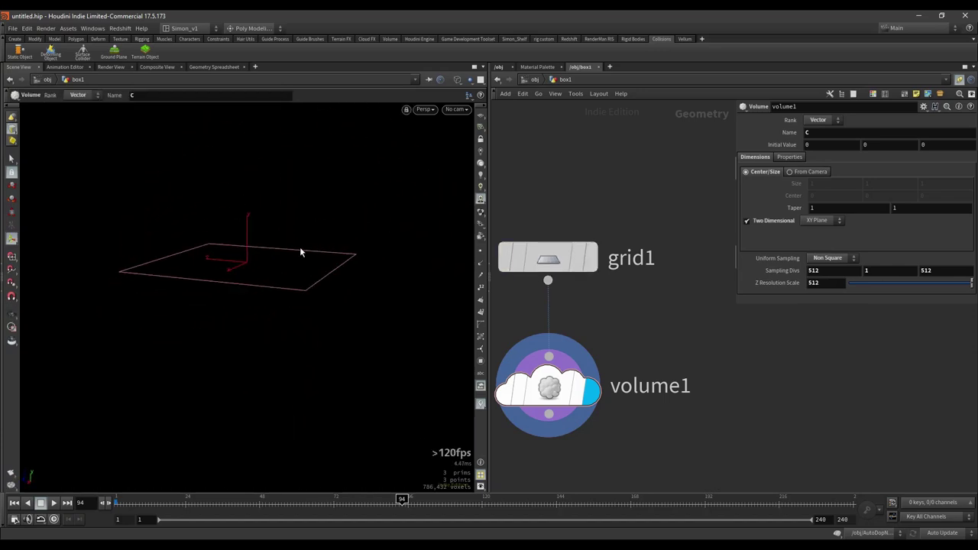
key(space+h)
mouse_move(821, 147)
middle_down()
mouse_move(813, 155)
mouse_move(814, 142)
mouse_move(913, 130)
mouse_move(839, 139)
mouse_move(933, 139)
middle_up()
ctrl+middle_click(849, 148)
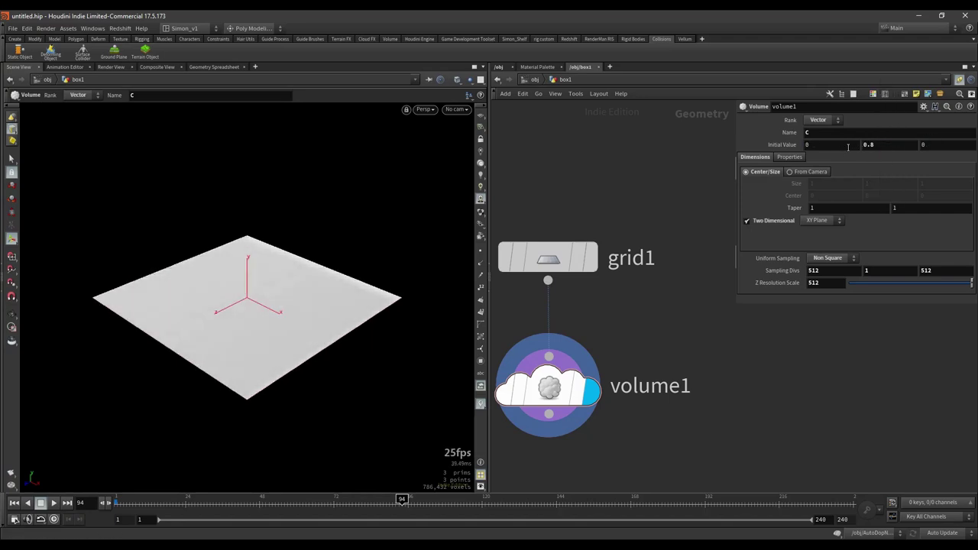
ctrl+middle_click(888, 147)
drag(323, 227, 304, 242)
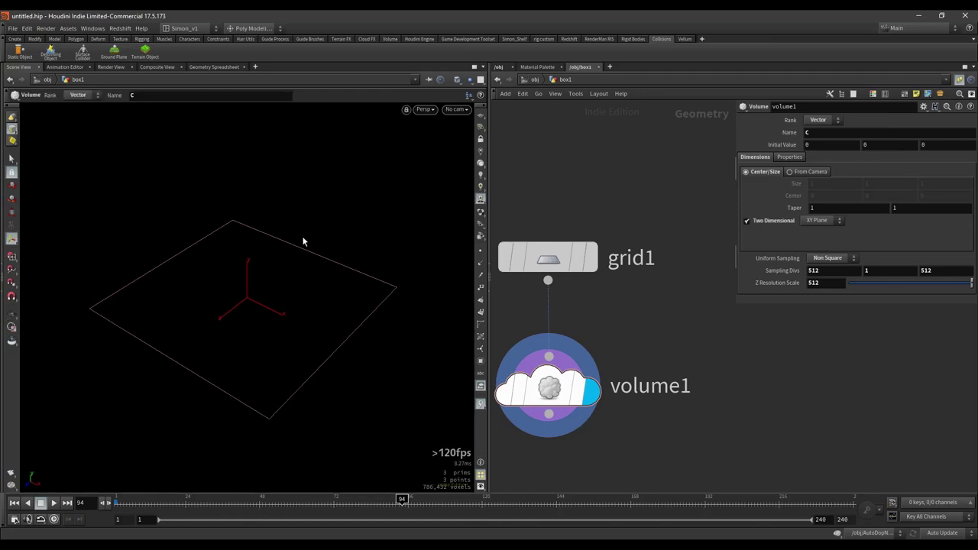
Try Smooth Shaded display on the volume and return the viewport to wireframe.
click(457, 81)
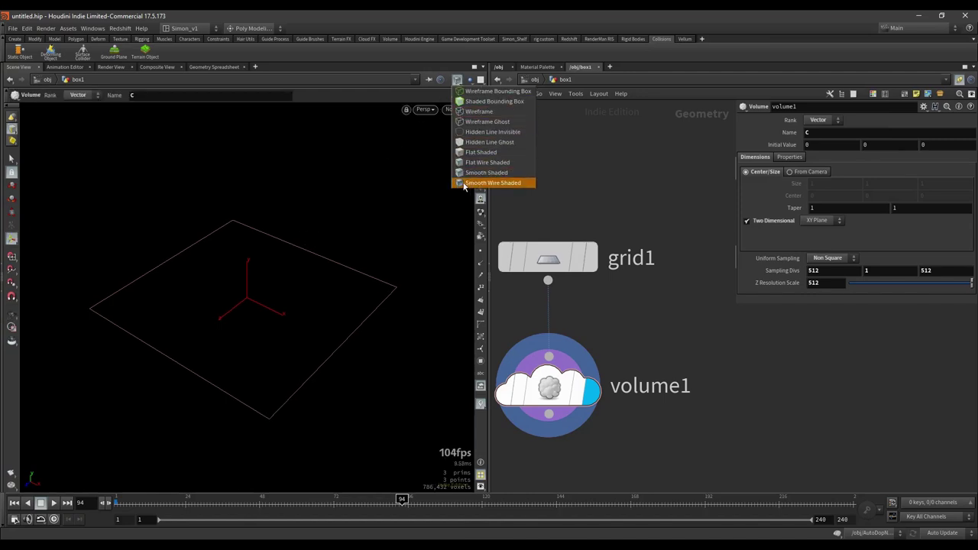
click(496, 174)
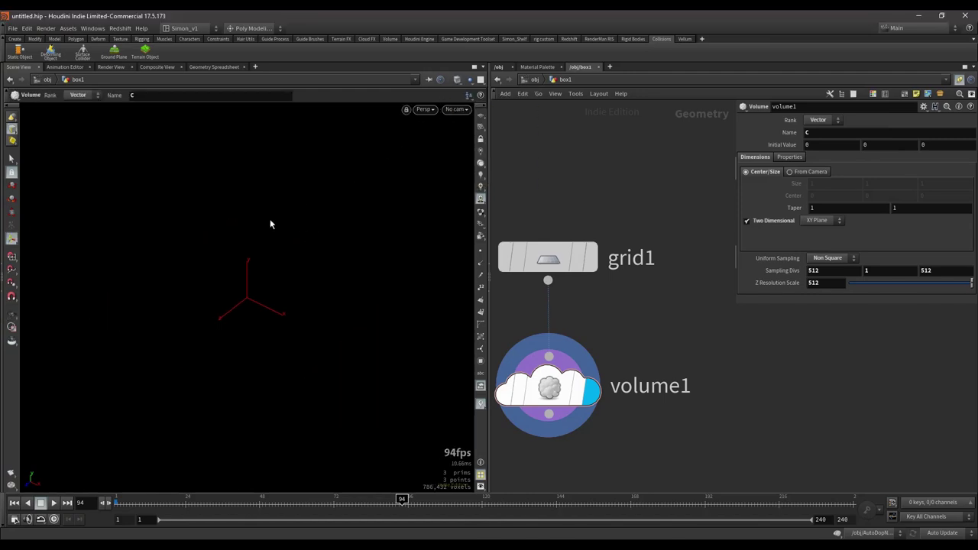
key(w)
key(w)
key(w)
middle_drag(634, 311, 664, 262)
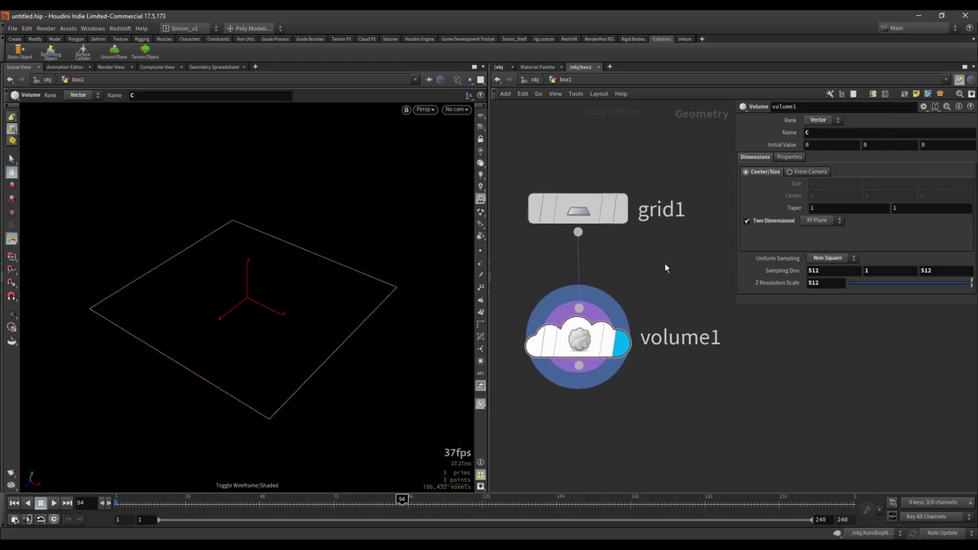
Link volume1's third sampling division and Z resolution scale to its first sampling division with relative channel references.
drag(839, 270, 757, 272)
drag(943, 275, 945, 277)
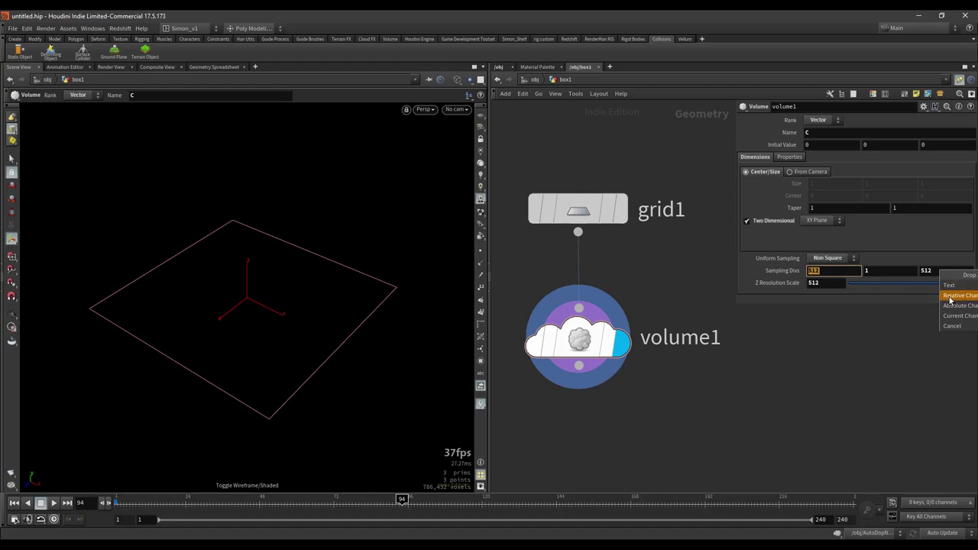
click(958, 297)
drag(817, 272, 826, 290)
click(831, 356)
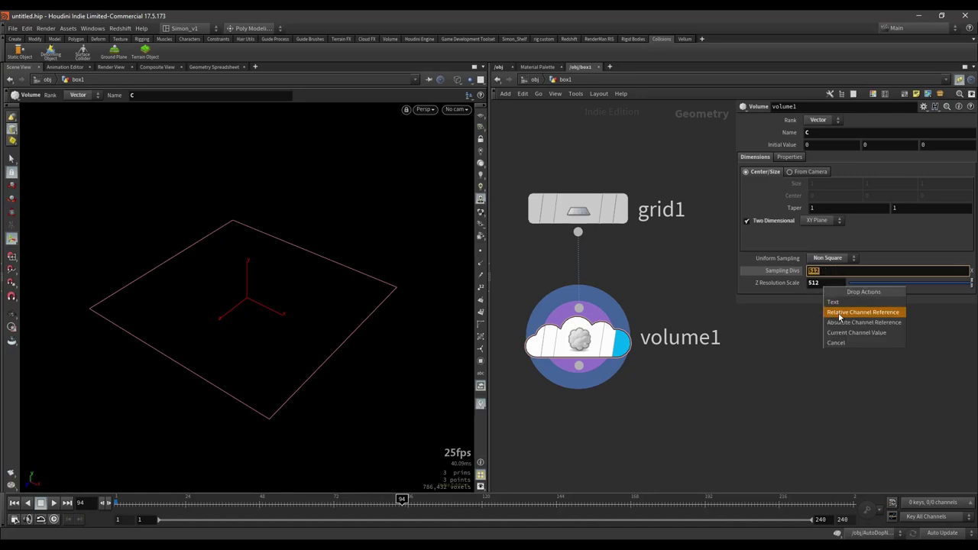
click(838, 314)
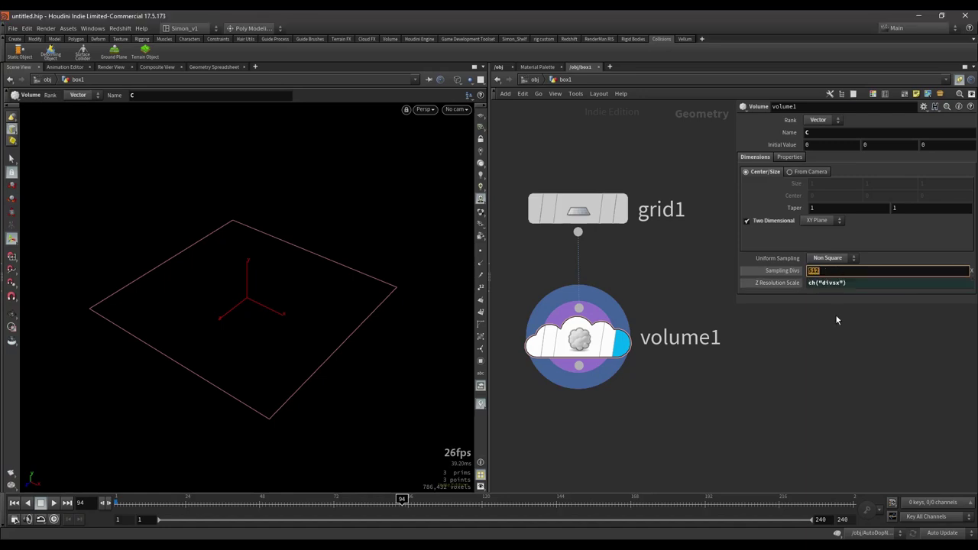
Try a first sampling division of 1024 on volume1 and set it back to 512.
click(773, 283)
click(824, 269)
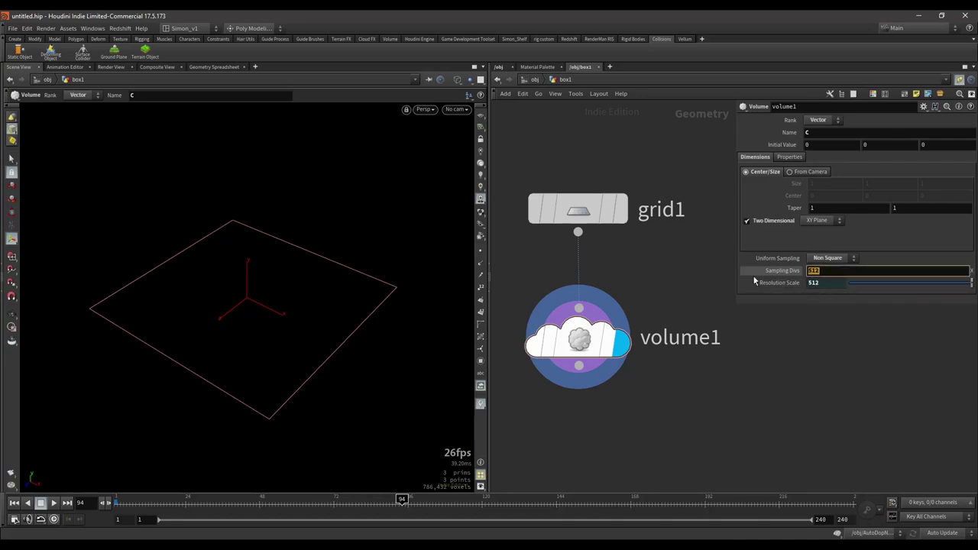
key(Return)
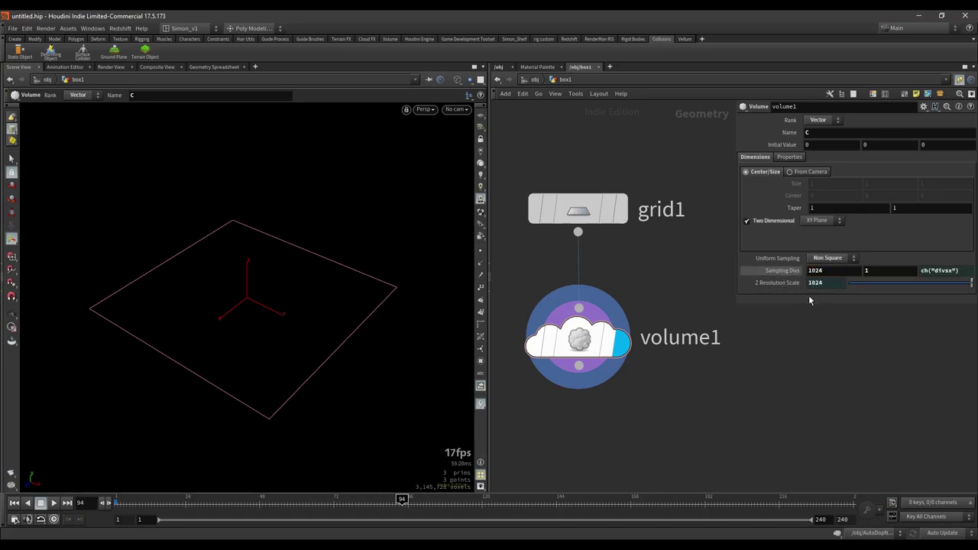
click(800, 285)
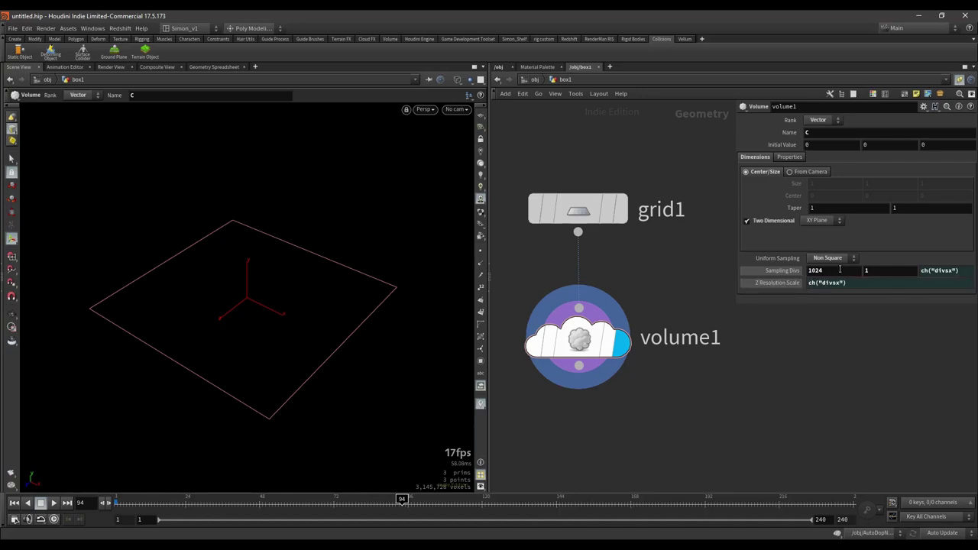
text(5)
key(Return)
Move grid1 and volume1 together beside the lower end of the simulation node chain.
scroll(761, 354, down, 4)
middle_drag(763, 357, 670, 384)
scroll(667, 384, down, 1)
drag(627, 414, 572, 308)
drag(584, 367, 549, 382)
click(610, 410)
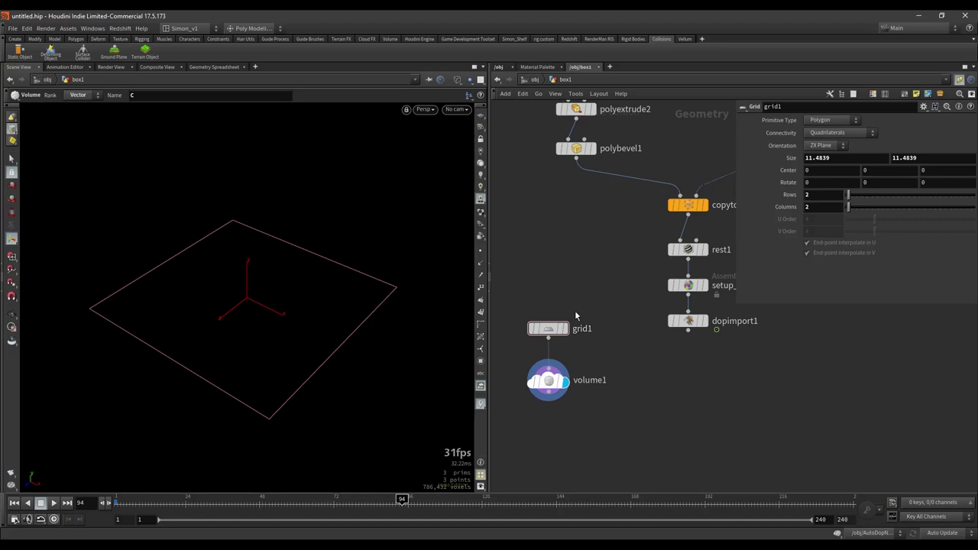
Display dopimport1's simulated bricks and frame them from above in plain shaded mode.
middle_drag(620, 374, 597, 288)
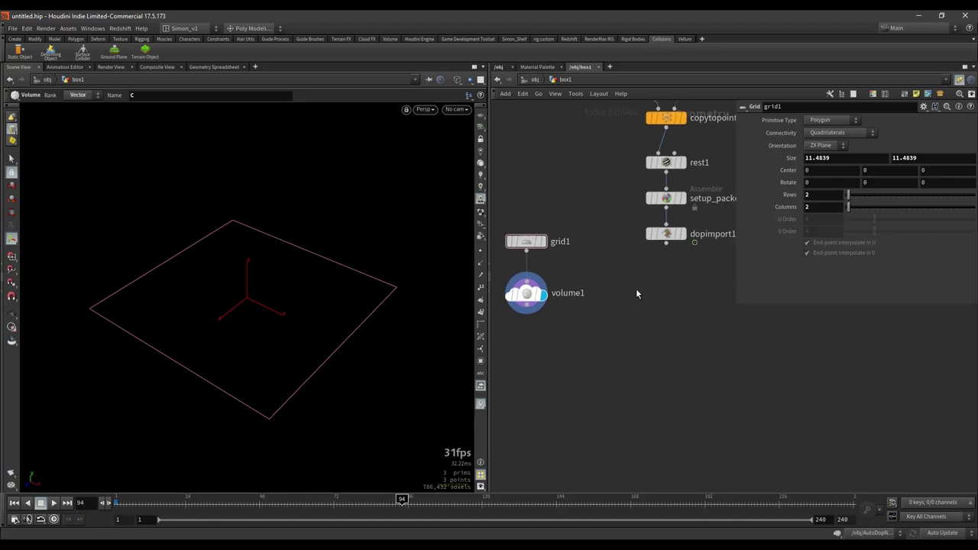
scroll(645, 268, up, 2)
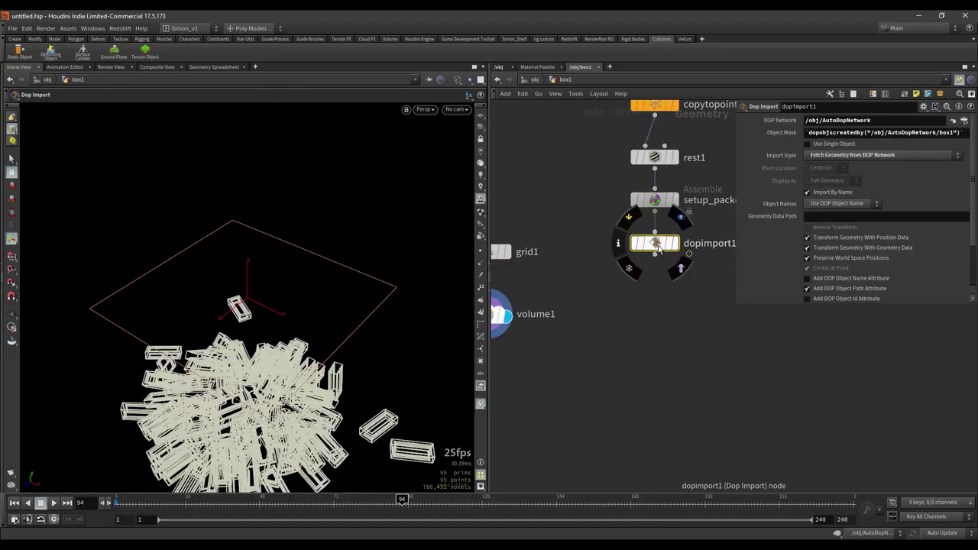
key(space+g)
mouse_move(355, 291)
alt+mouse_down()
mouse_move(426, 220)
mouse_move(414, 232)
alt+mouse_up()
alt+drag(261, 327, 282, 320)
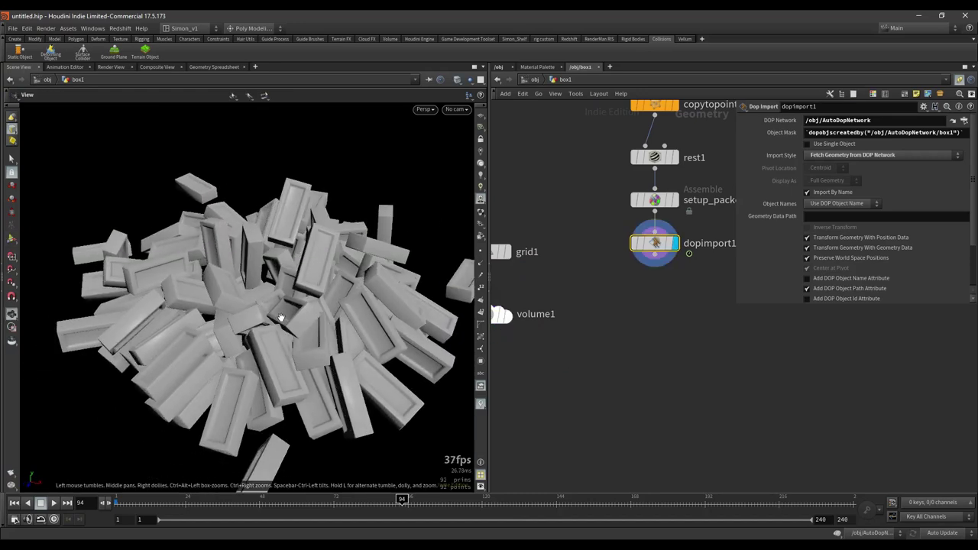
key(shift+w)
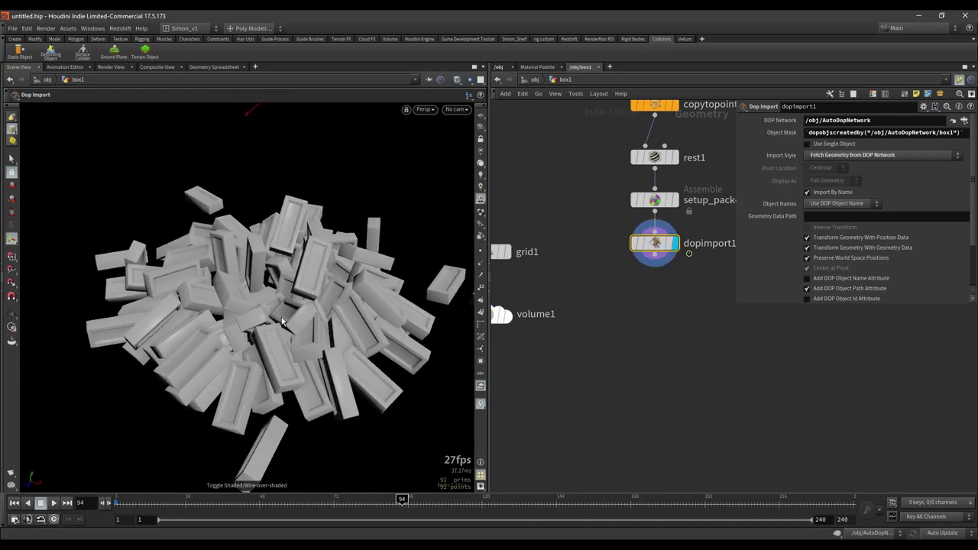
key(w)
key(w)
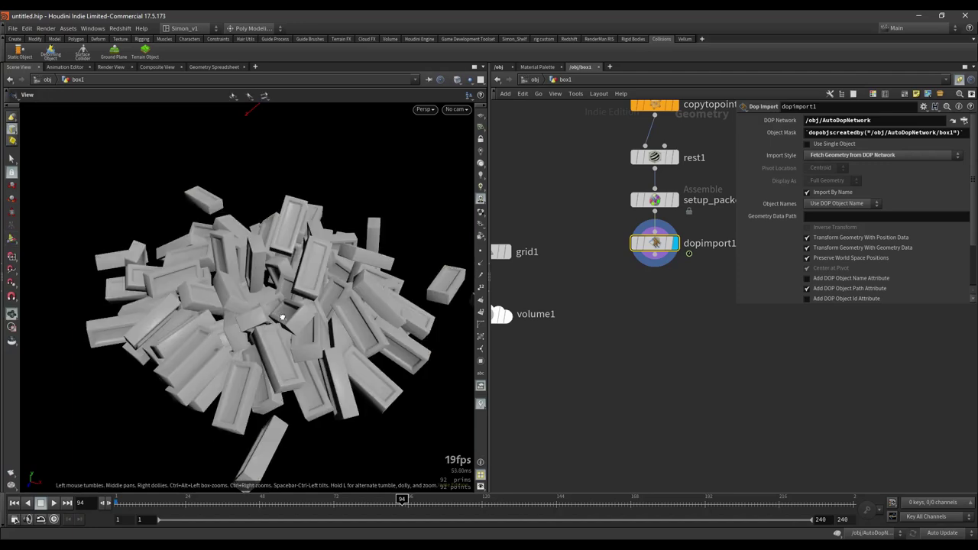
Add a GameDev Color Gradient node below dopimport1.
scroll(281, 321, up, 2)
middle_drag(667, 322, 656, 322)
key(Tab)
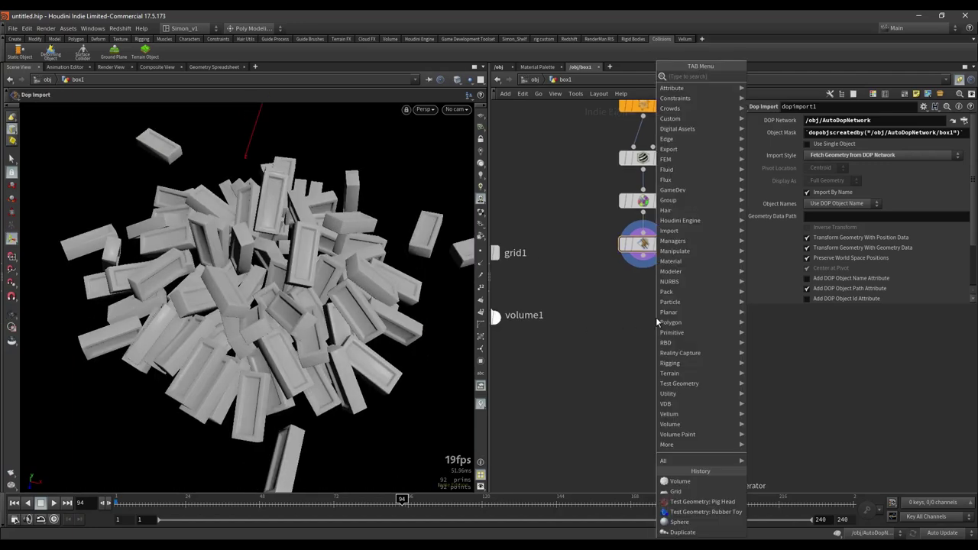
text(grad)
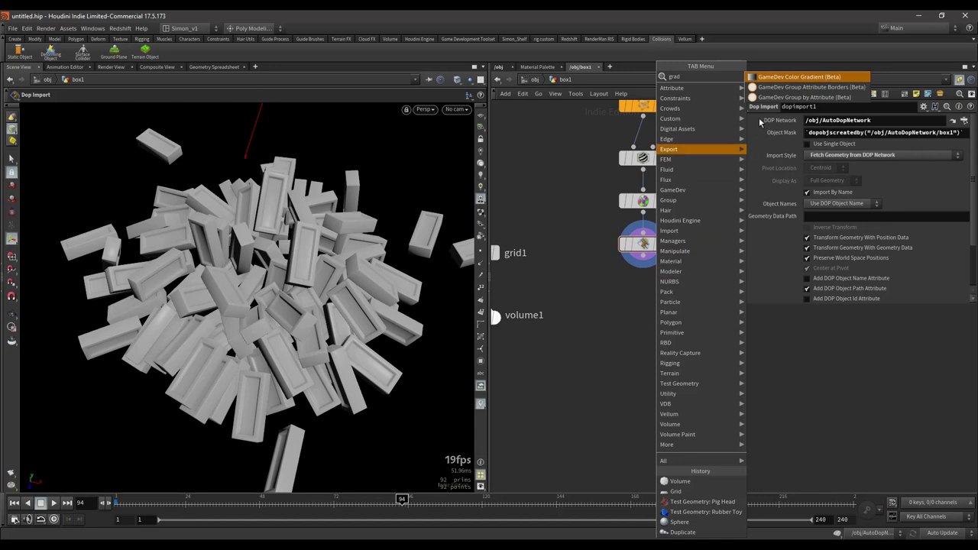
key(Return)
key(Escape)
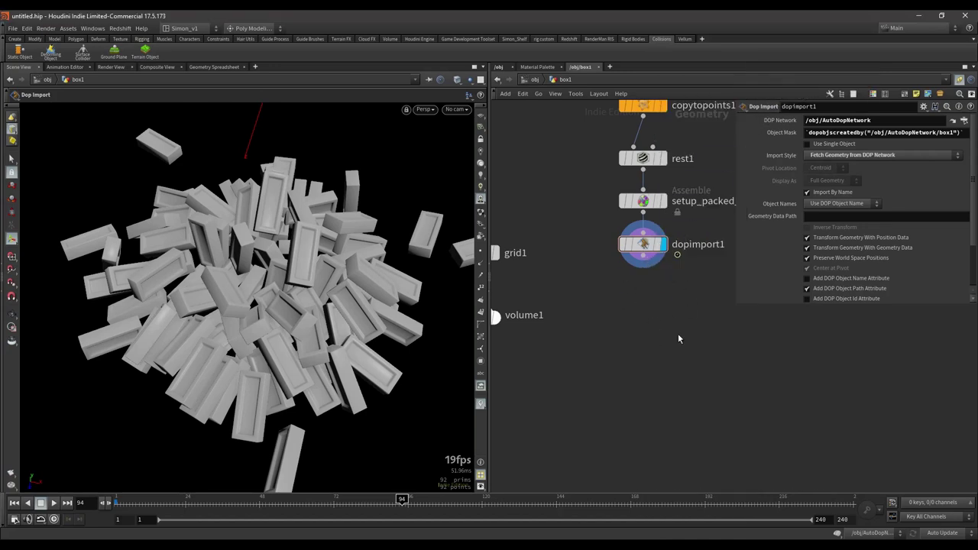
click(661, 295)
scroll(661, 294, down, 3)
scroll(646, 321, up, 5)
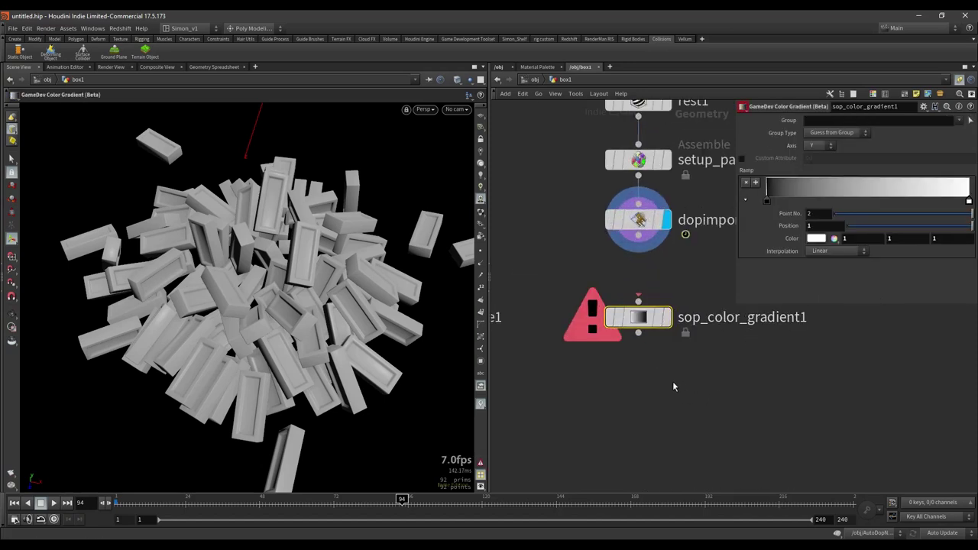
Connect dopimport1 to the color gradient node, display its result, and move the node down to leave room above it.
click(453, 38)
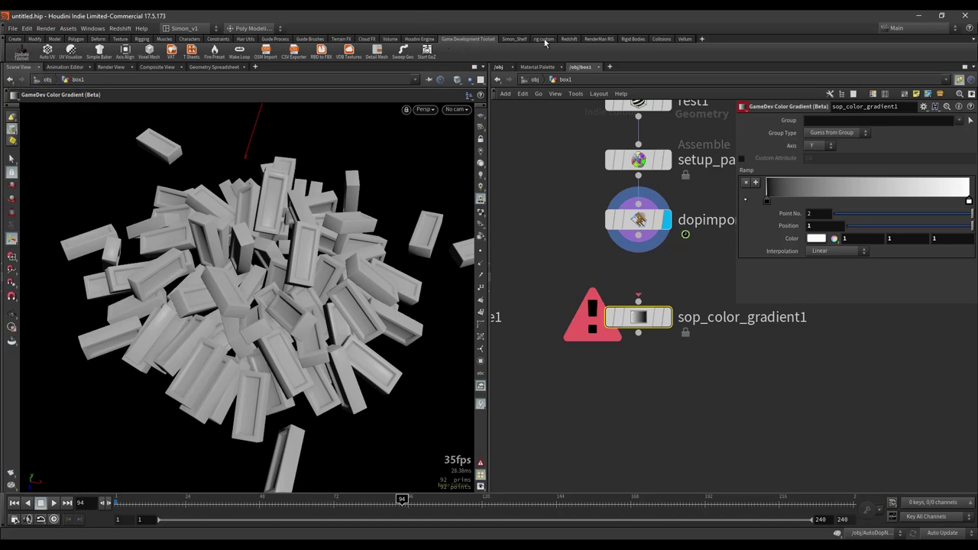
drag(639, 234, 639, 302)
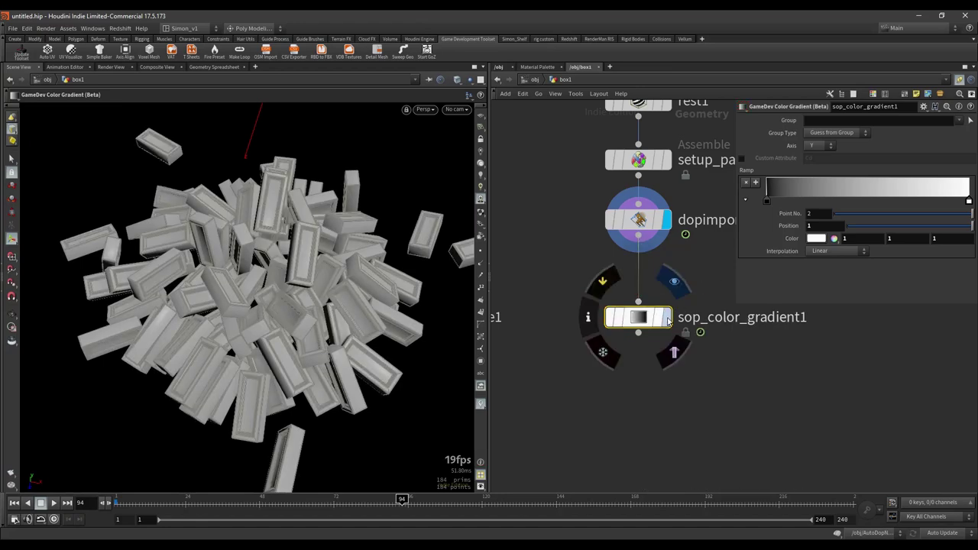
click(666, 318)
alt+drag(328, 299, 280, 265)
scroll(280, 265, down, 3)
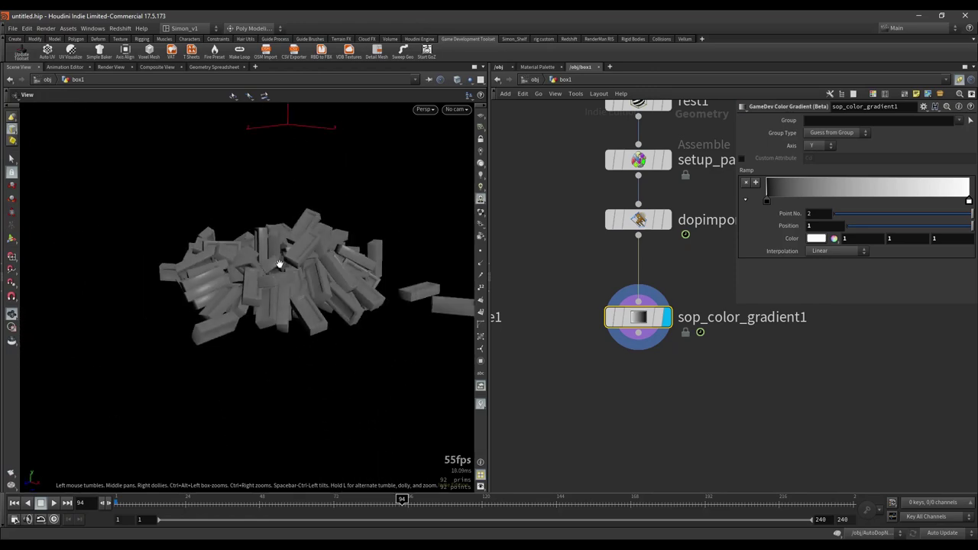
drag(640, 321, 640, 357)
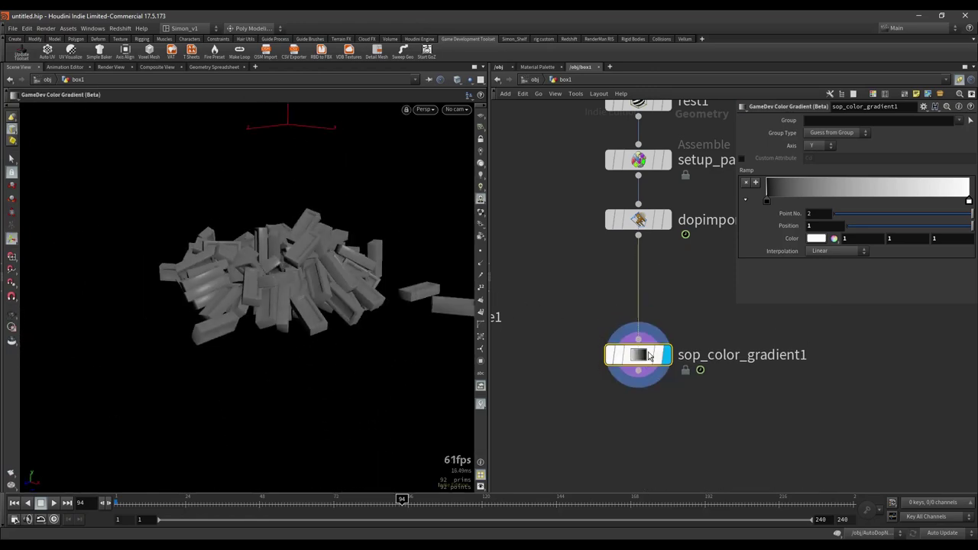
Check the packing settings of setup_packed_prims and insert an Unpack node between dopimport1 and sop_color_gradient1.
middle_drag(666, 275, 652, 343)
click(625, 227)
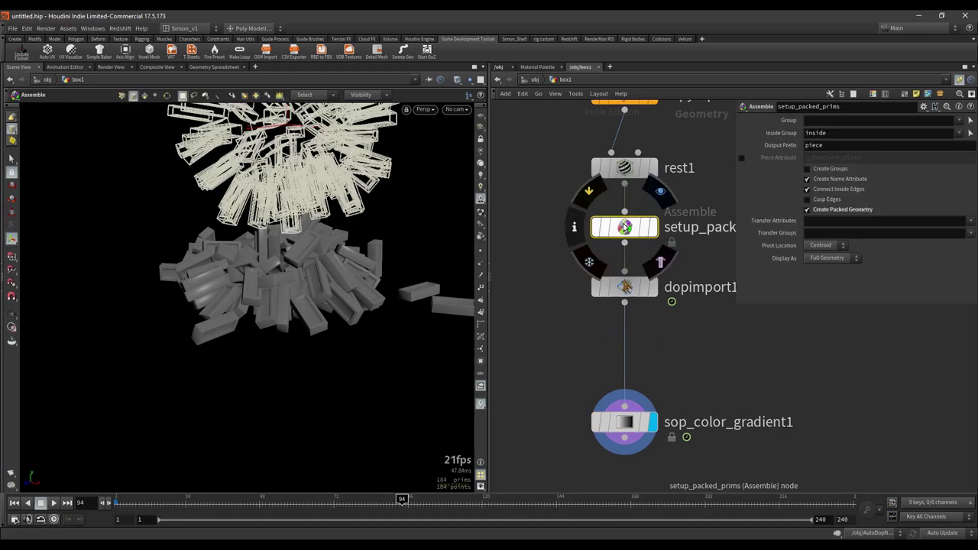
middle_drag(705, 212, 659, 267)
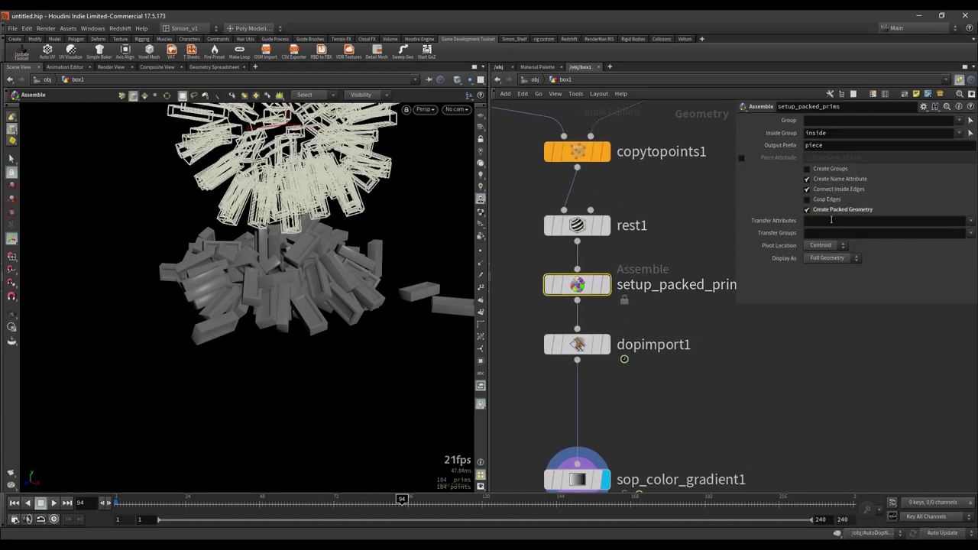
middle_drag(684, 243, 706, 210)
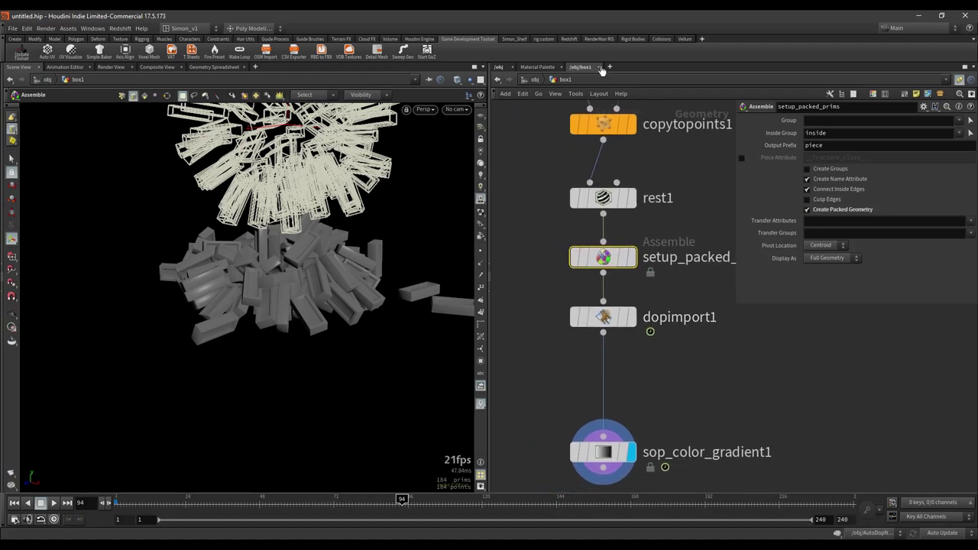
scroll(649, 289, down, 2)
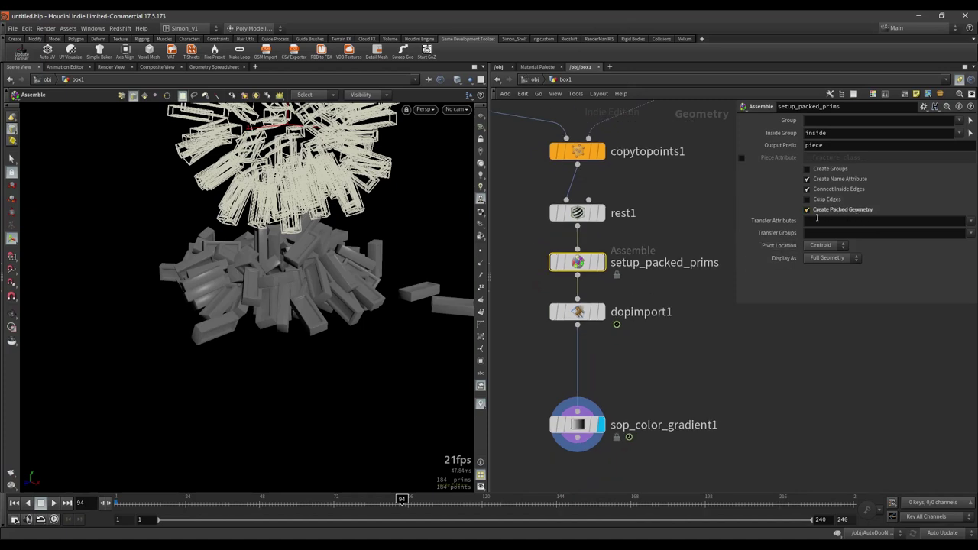
key(Tab)
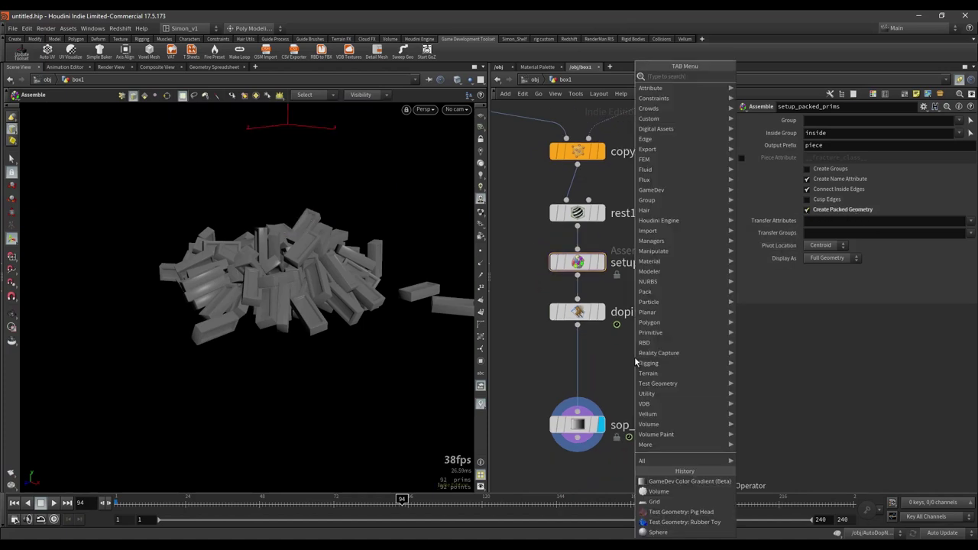
text(unp)
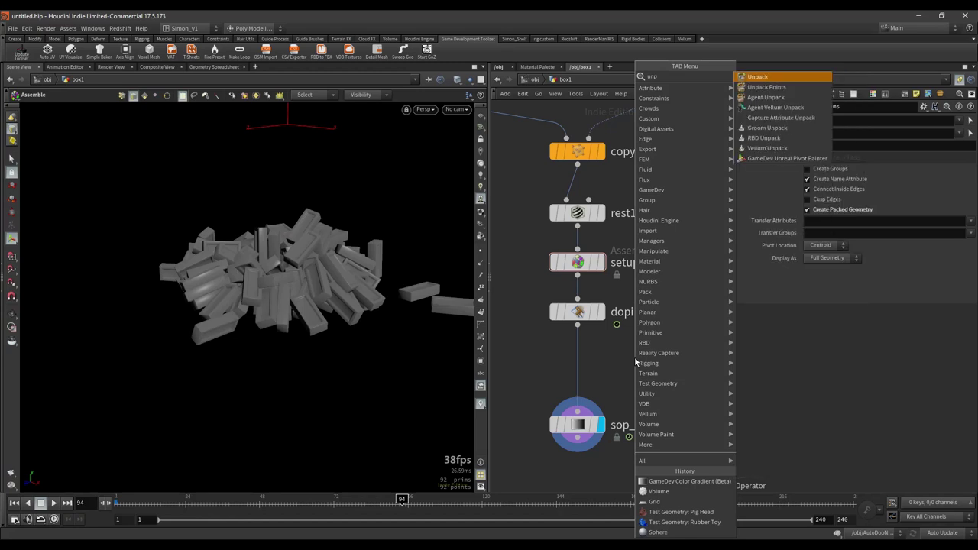
click(749, 80)
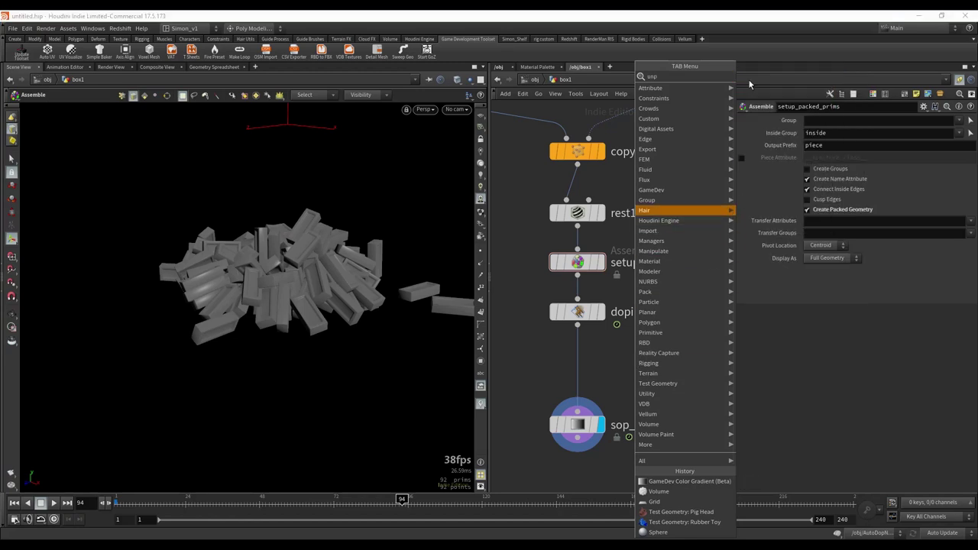
click(586, 348)
scroll(581, 353, up, 3)
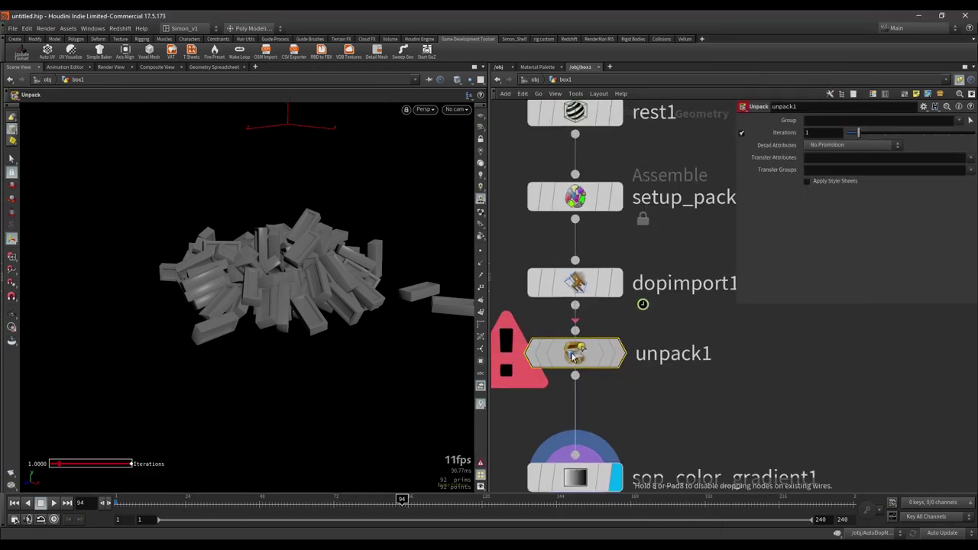
click(767, 388)
middle_drag(700, 388, 723, 274)
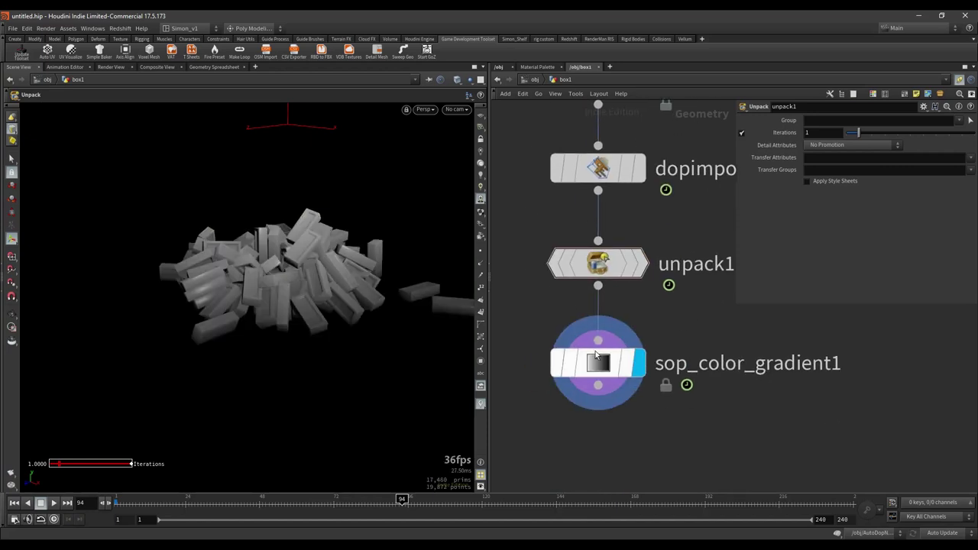
Try shifting the black and white end points of sop_color_gradient1's ramp.
click(596, 358)
drag(420, 360, 332, 338)
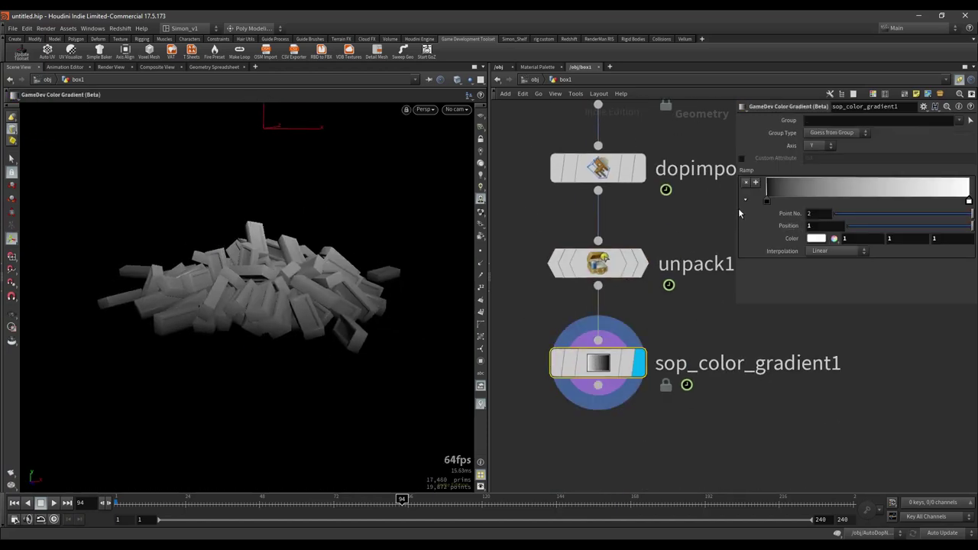
mouse_move(768, 200)
mouse_down()
mouse_move(890, 198)
mouse_move(758, 201)
mouse_up()
mouse_move(967, 202)
mouse_down()
mouse_move(822, 202)
mouse_move(969, 202)
mouse_up()
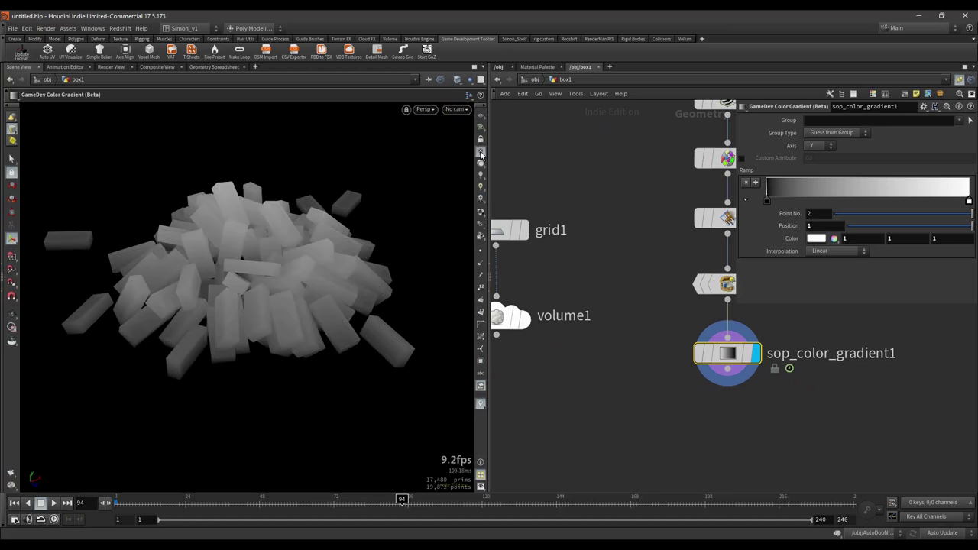
View the unlit bricks from the top and move the black point of sop_color_gradient1's ramp to position 0.0453401.
key(Escape)
drag(406, 214, 335, 289)
key(space+2)
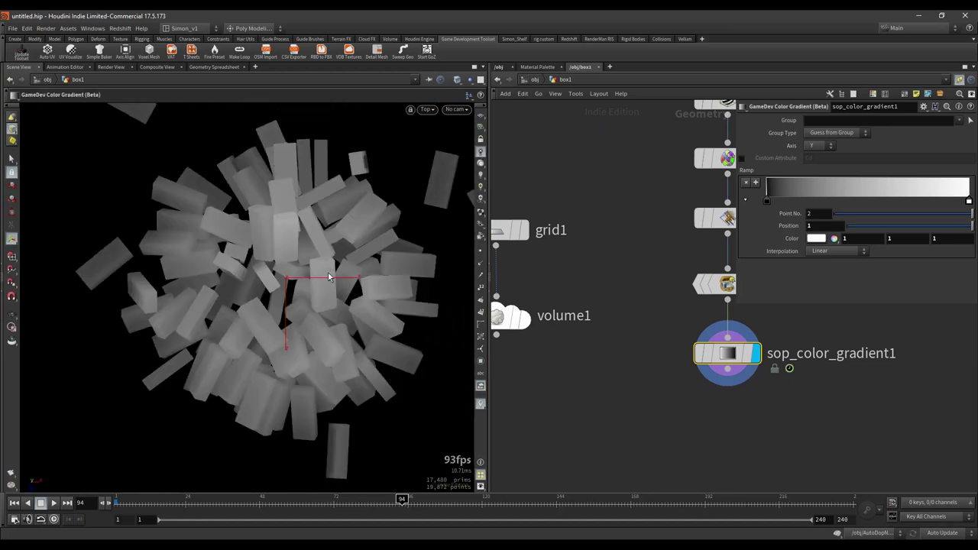
right_drag(328, 277, 323, 317)
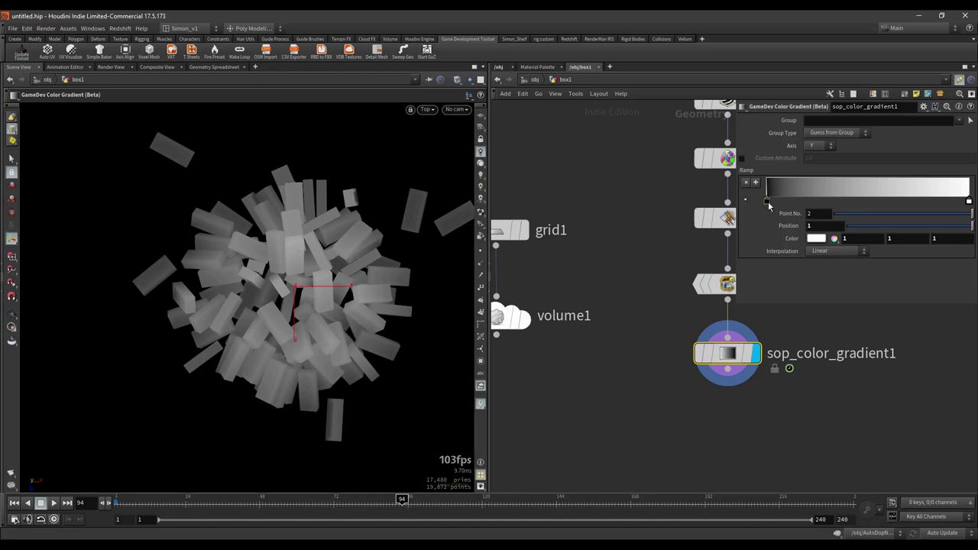
mouse_move(766, 200)
mouse_down()
mouse_move(833, 202)
mouse_move(776, 206)
mouse_up()
Switch to object level and frame the whole scene in the perspective view.
key(1)
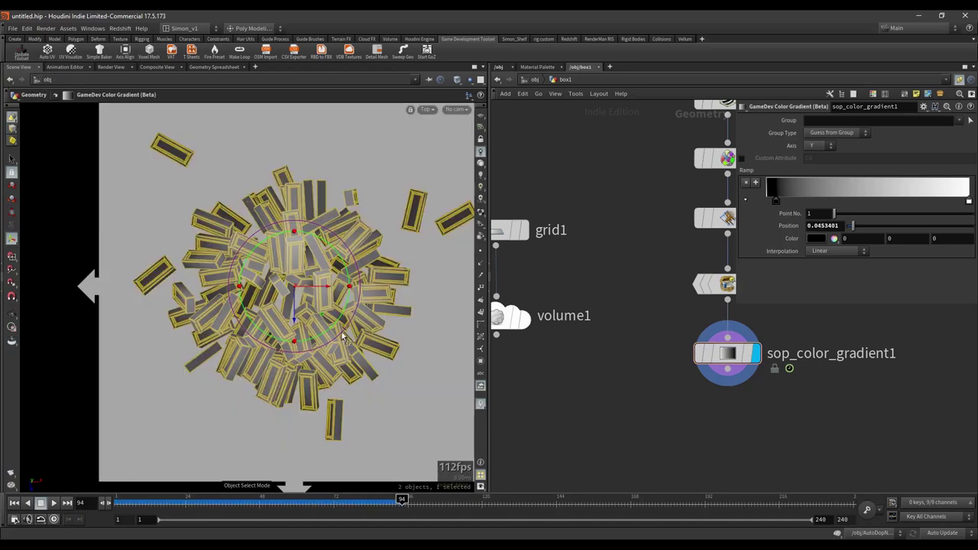
key(space+1)
key(space+g)
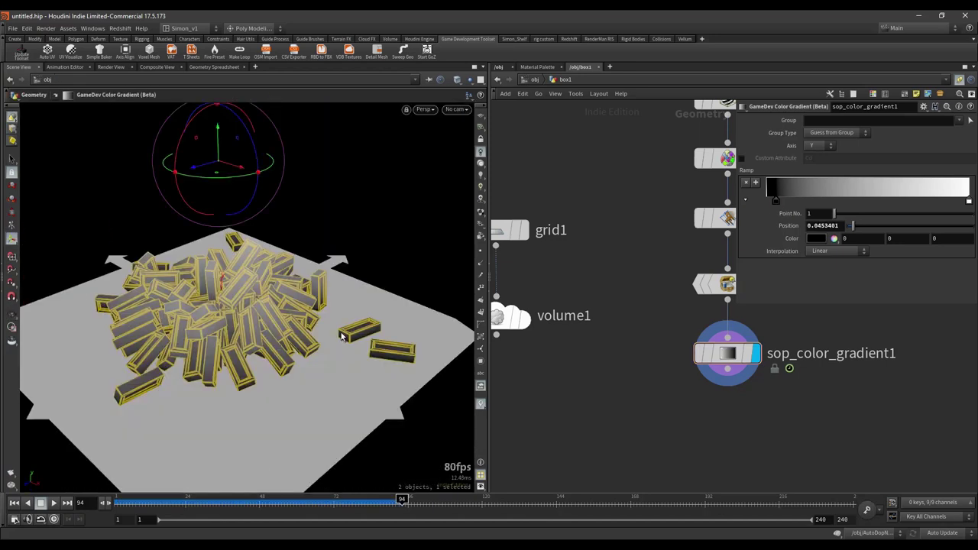
Return to the brick geometry, move grid1 and volume1 down beside sop_color_gradient1, and open volume1's parameters.
click(729, 355)
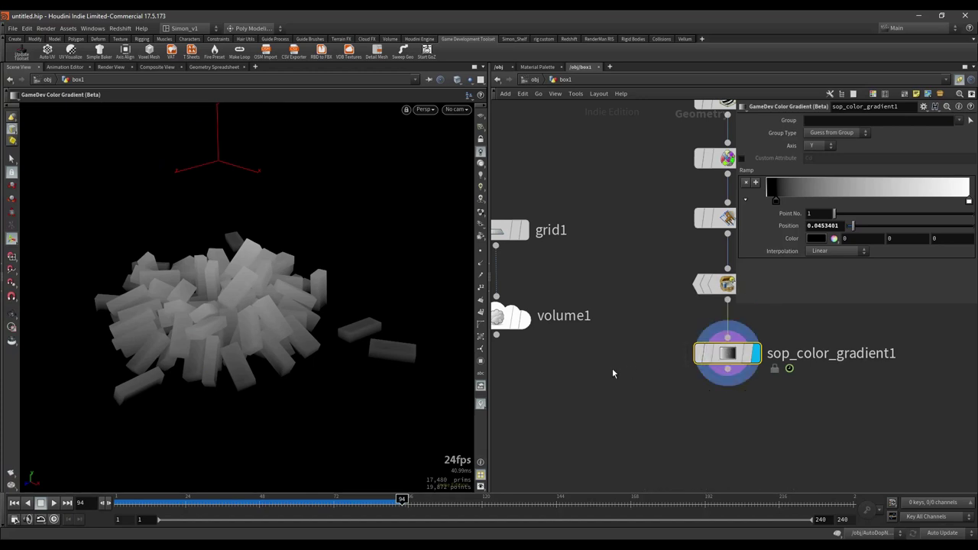
alt+middle_drag(363, 380, 397, 358)
alt+scroll(400, 358, down, 2)
scroll(605, 379, down, 2)
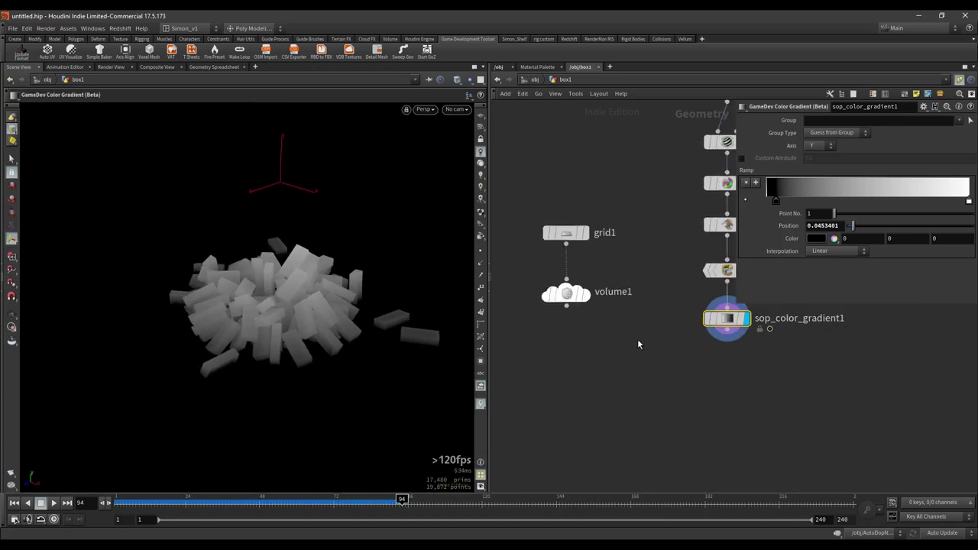
drag(600, 340, 536, 203)
drag(569, 239, 573, 263)
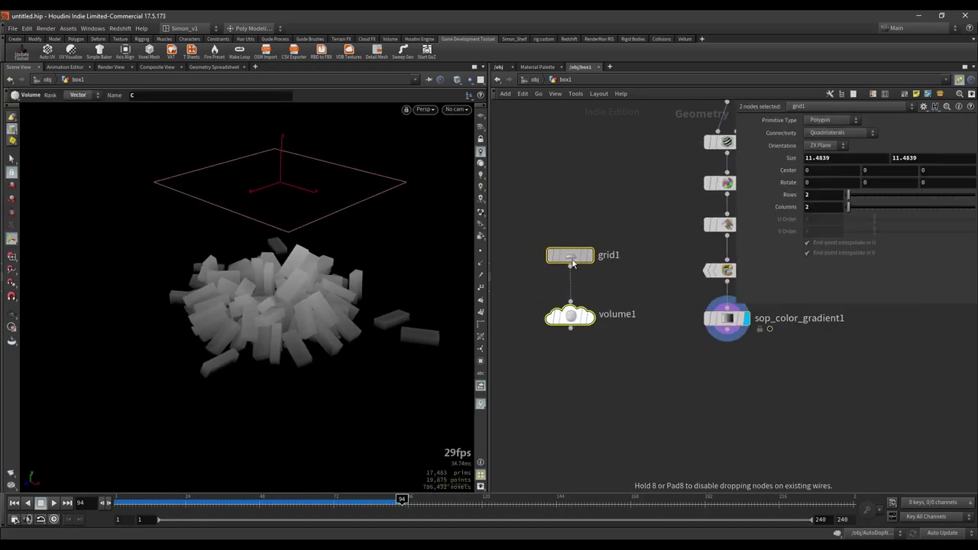
click(761, 373)
drag(789, 369, 718, 336)
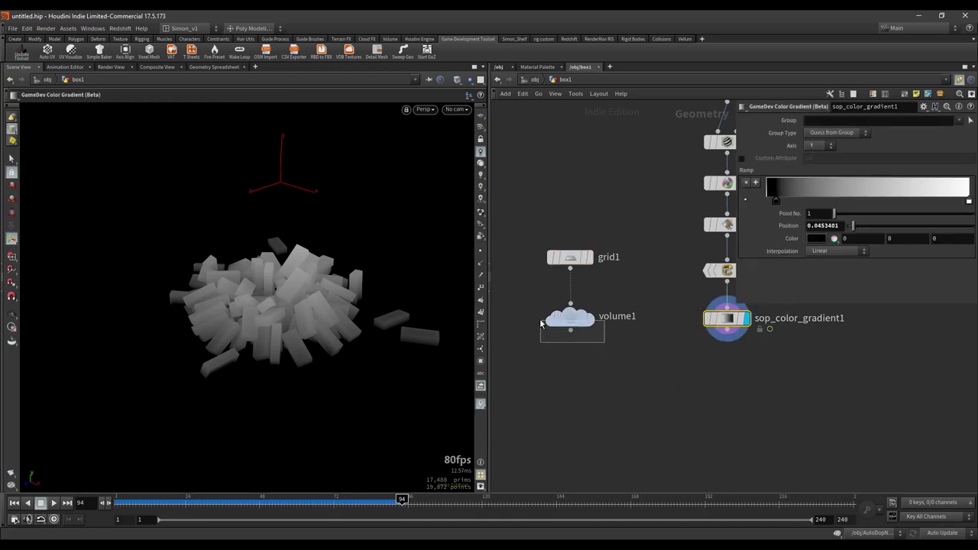
click(569, 320)
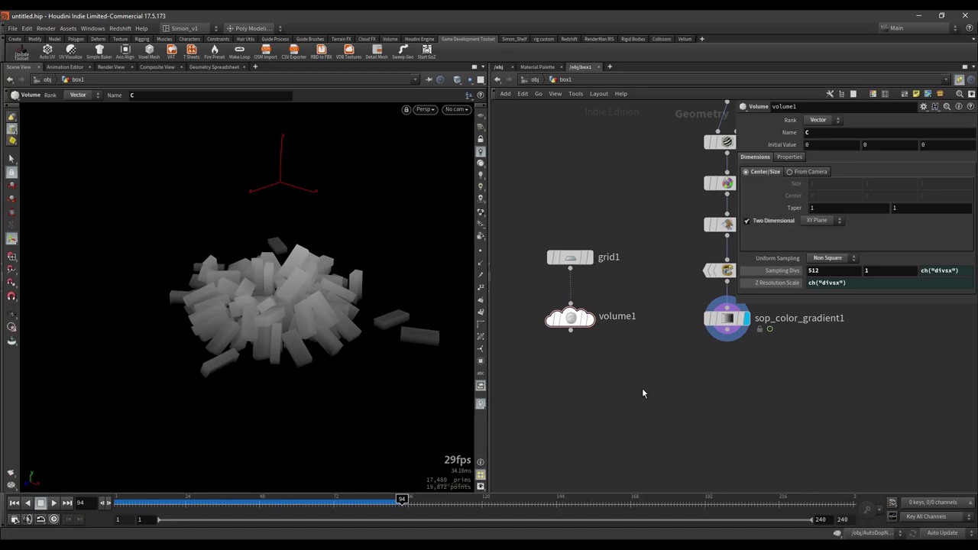
Add a Raycast_volume node below volume1 and sop_color_gradient1.
middle_drag(643, 389, 608, 372)
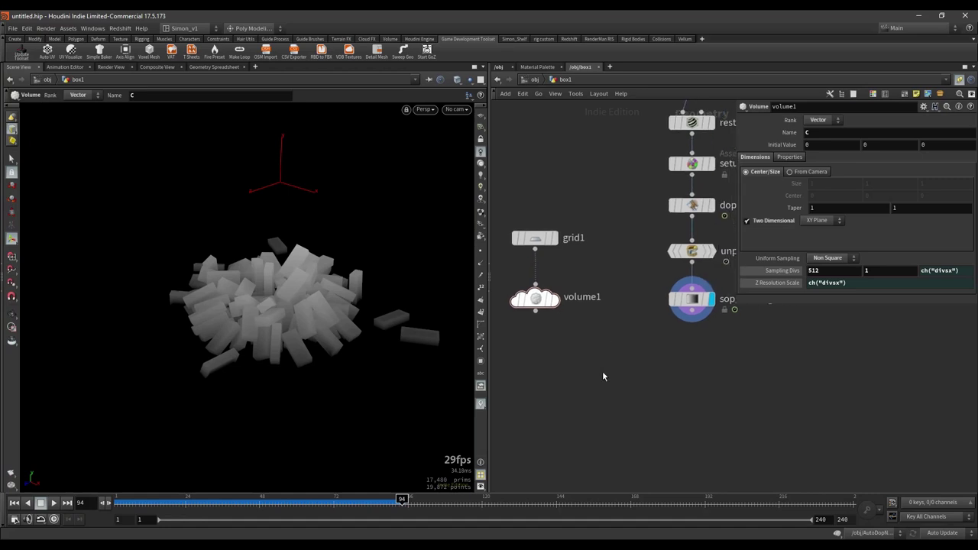
scroll(629, 365, down, 1)
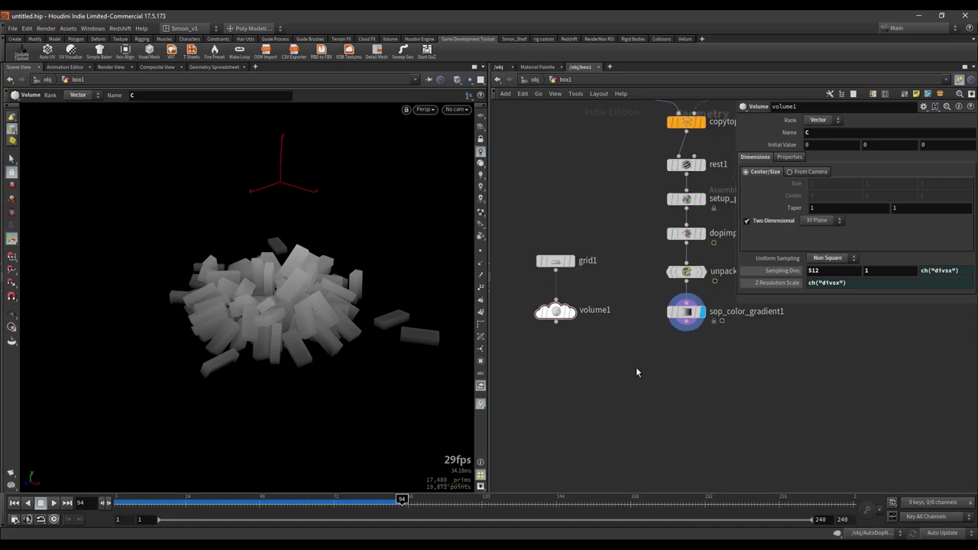
scroll(633, 367, up, 1)
key(Tab)
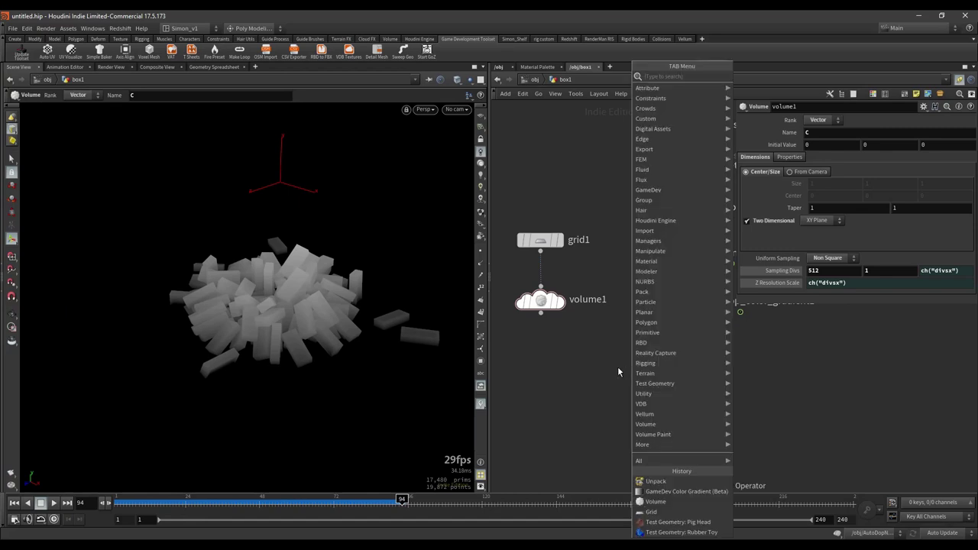
key(Escape)
key(Tab)
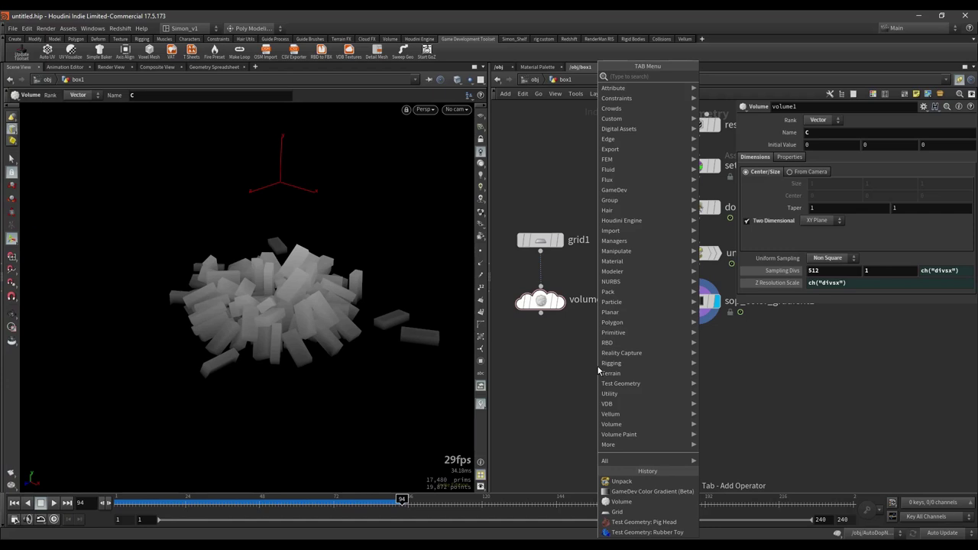
text(ray)
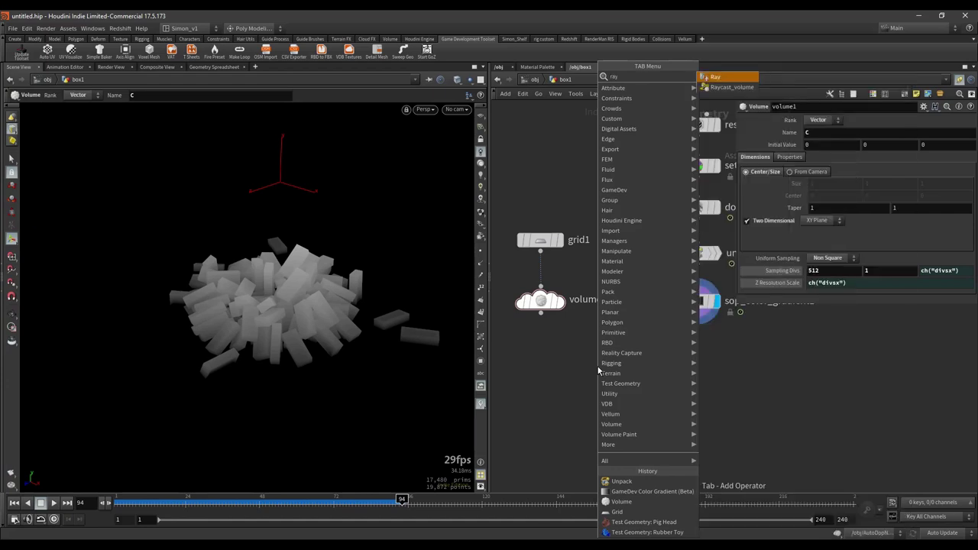
click(726, 87)
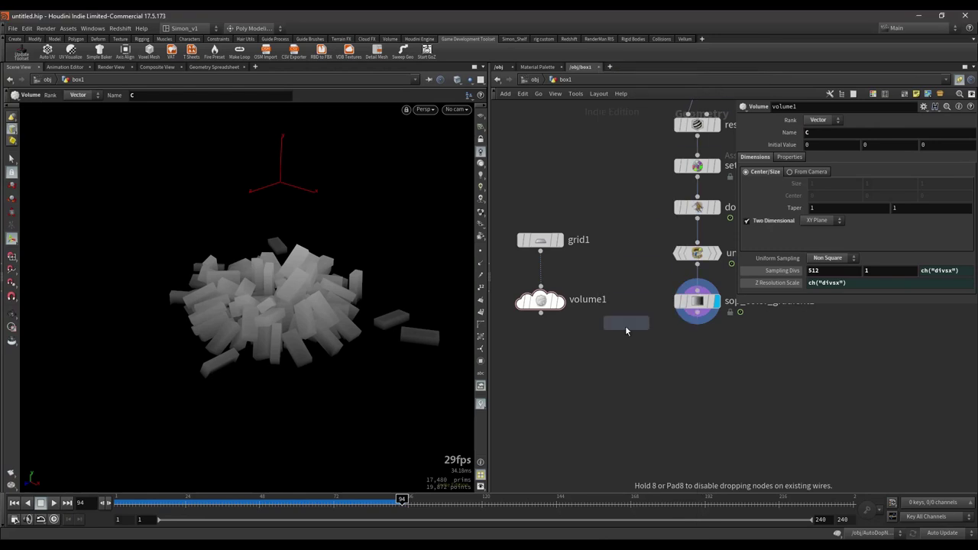
click(628, 373)
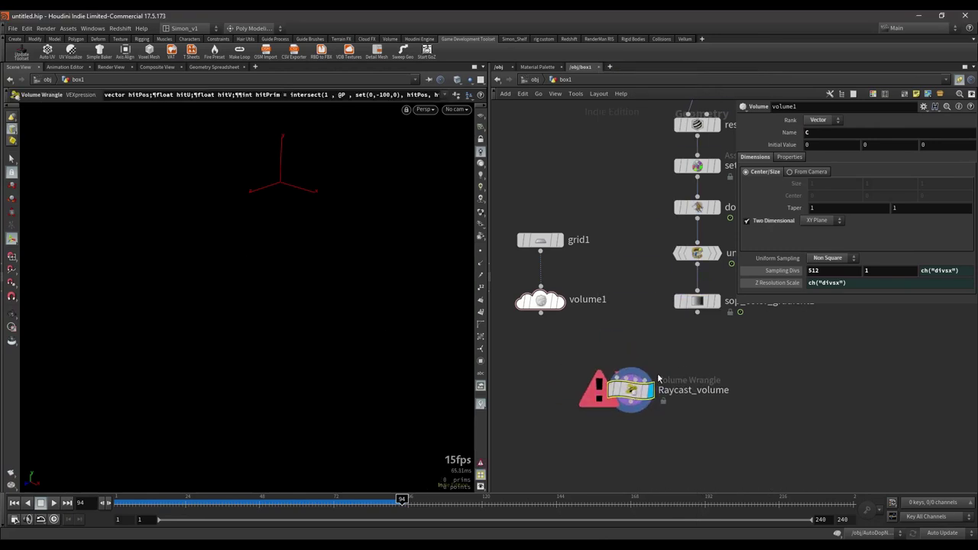
Wire volume1 into Raycast_volume's first input and sop_color_gradient1 into its second, and frame the resulting volume.
drag(696, 310, 630, 370)
drag(540, 313, 616, 376)
scroll(636, 392, up, 3)
click(629, 390)
key(space+g)
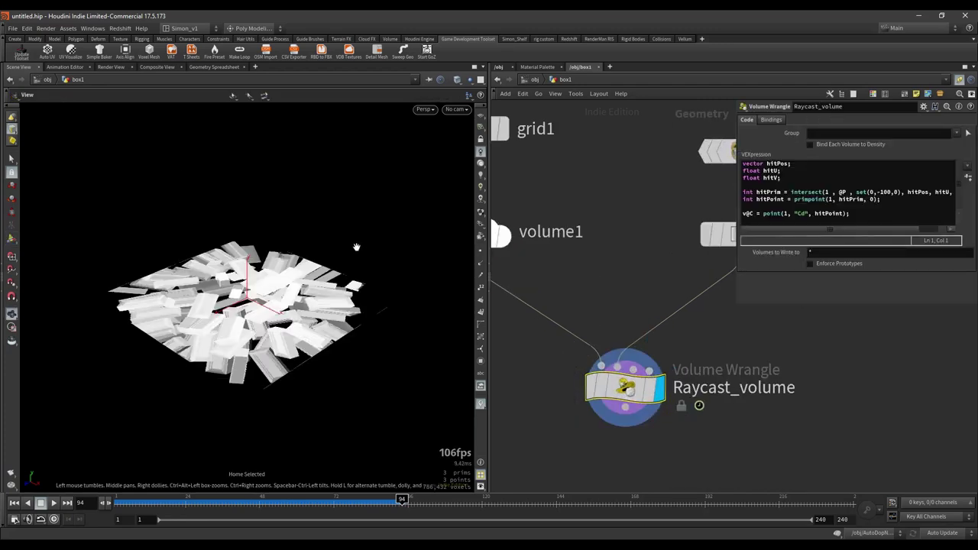
drag(356, 247, 246, 361)
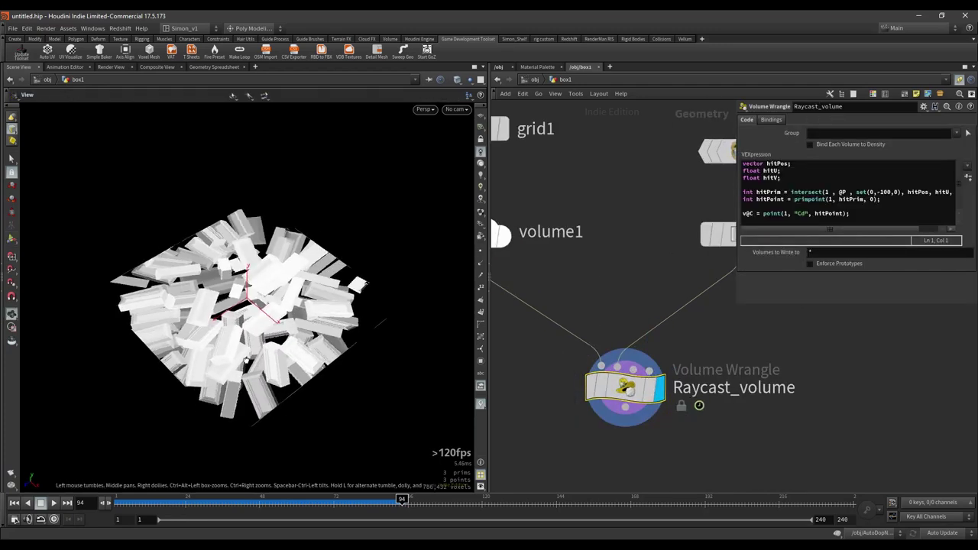
key(Return)
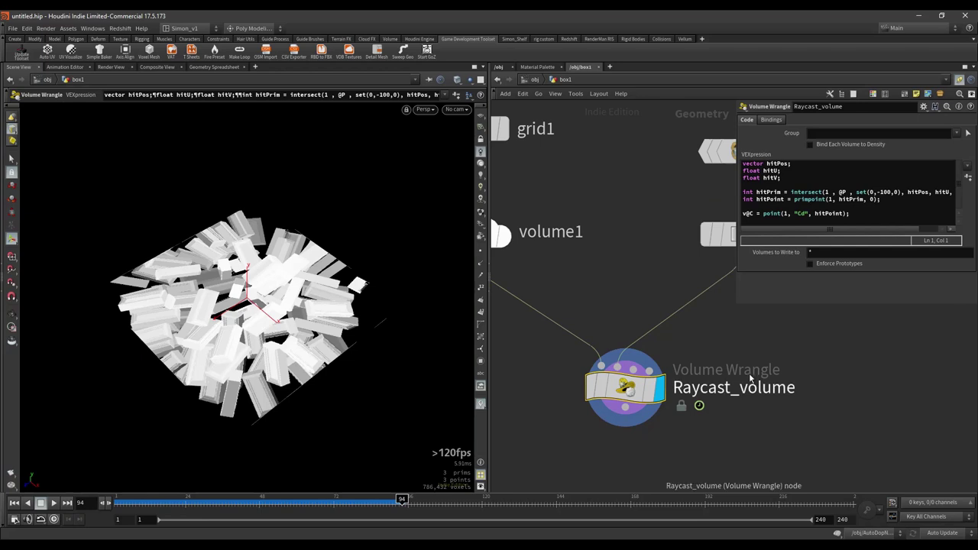
Change the network wires to the rounded style and nudge Raycast_volume slightly lower.
scroll(712, 344, down, 2)
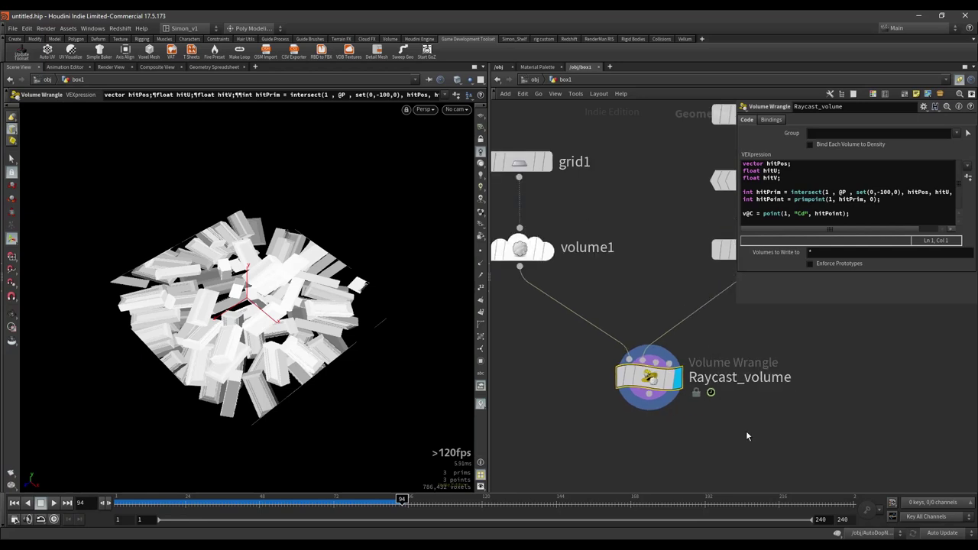
middle_drag(747, 435, 694, 395)
key(shift+s)
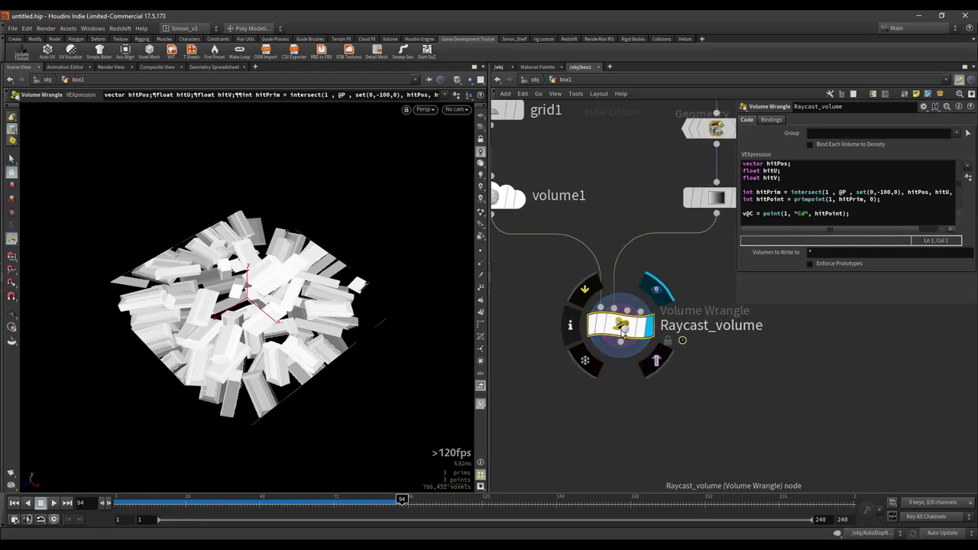
drag(621, 327, 622, 337)
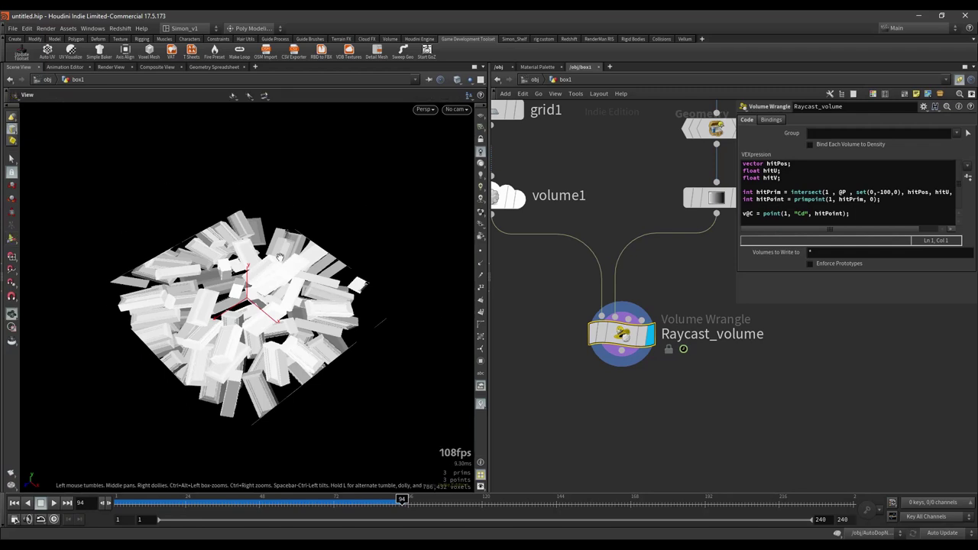
Examine the raycast brick volume from above and review the whole node network.
alt+drag(281, 195, 309, 216)
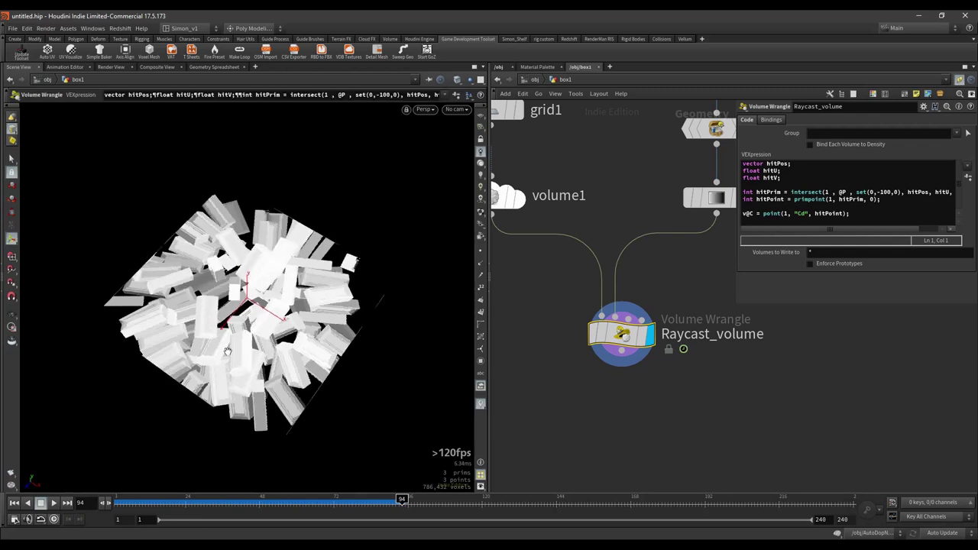
alt+drag(224, 349, 238, 382)
scroll(238, 382, up, 3)
drag(246, 208, 177, 267)
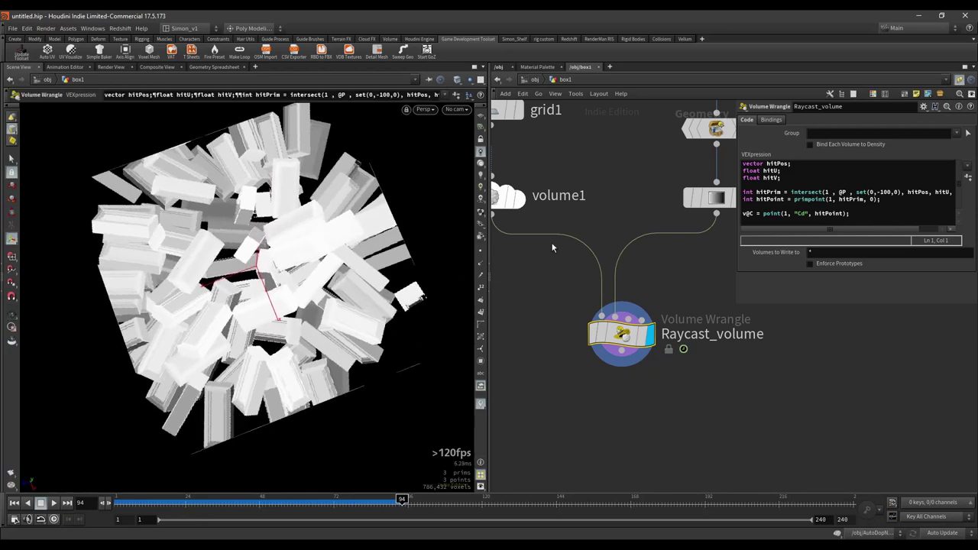
middle_drag(612, 227, 601, 350)
scroll(611, 297, down, 3)
scroll(601, 349, down, 2)
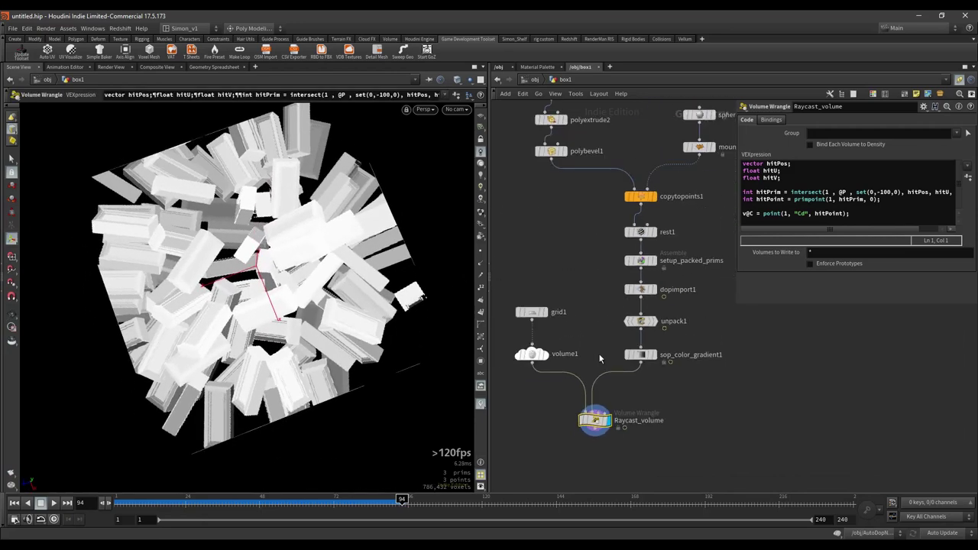
middle_drag(592, 261, 604, 337)
scroll(605, 337, down, 1)
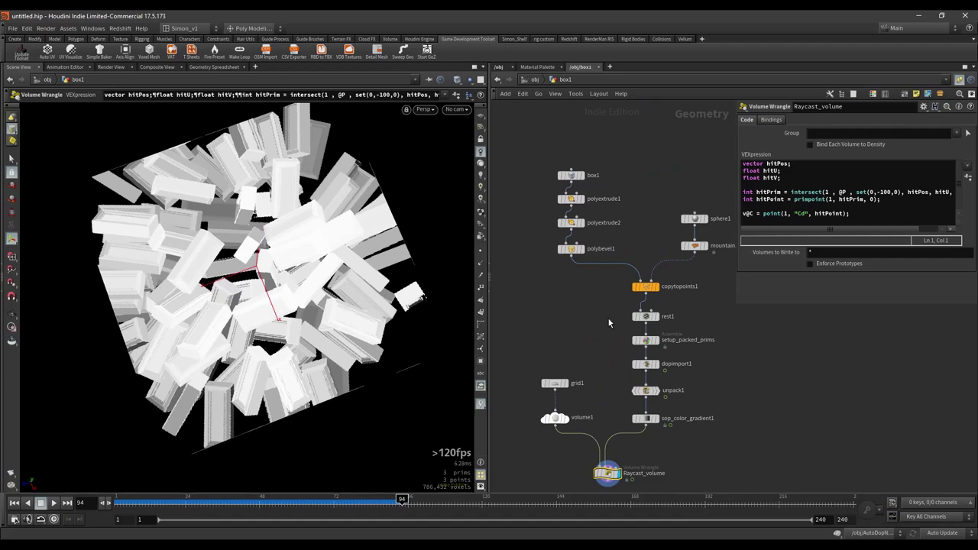
Move the chain of nodes from box1 to polybevel1 up to make room above copytopoints1.
scroll(602, 294, up, 2)
middle_drag(601, 294, 599, 390)
scroll(609, 314, up, 2)
scroll(593, 325, up, 2)
scroll(592, 325, down, 2)
scroll(593, 325, down, 1)
drag(569, 371, 517, 163)
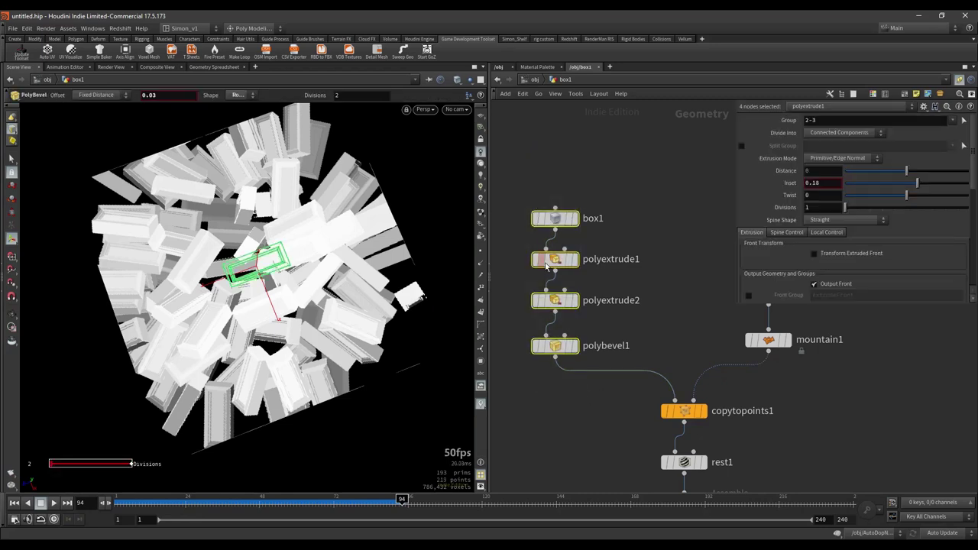
drag(553, 346, 549, 310)
click(585, 365)
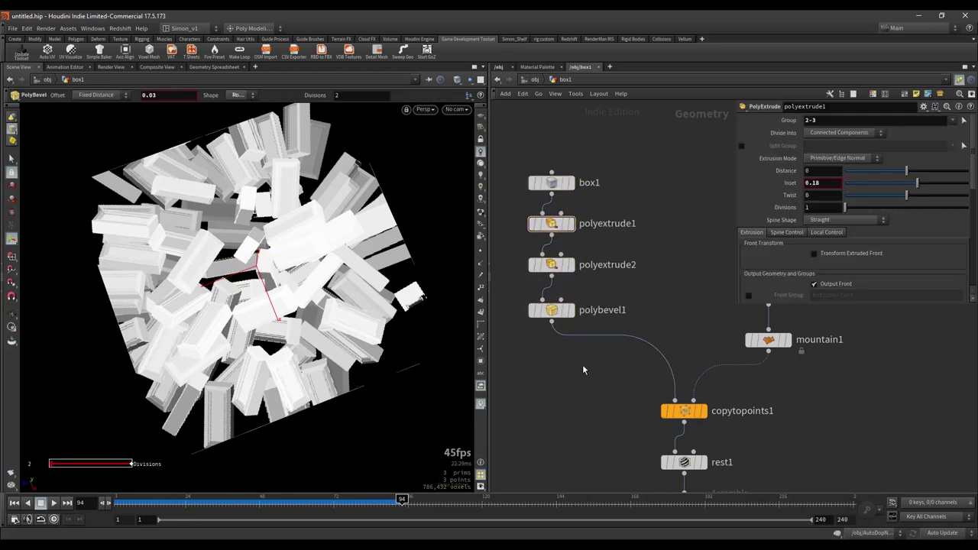
Display polybevel1, frame the single brick and show it shaded with its wireframe.
middle_drag(576, 381, 561, 358)
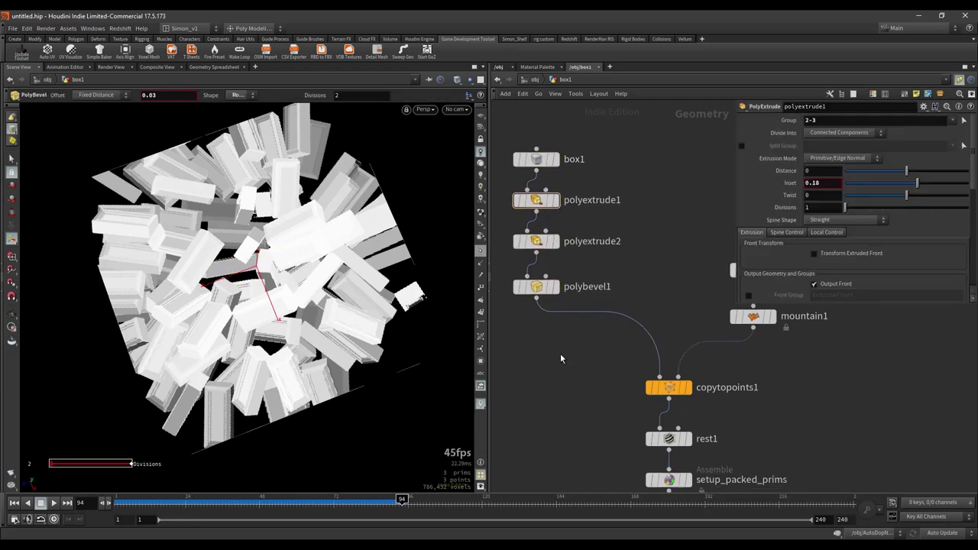
scroll(589, 346, up, 1)
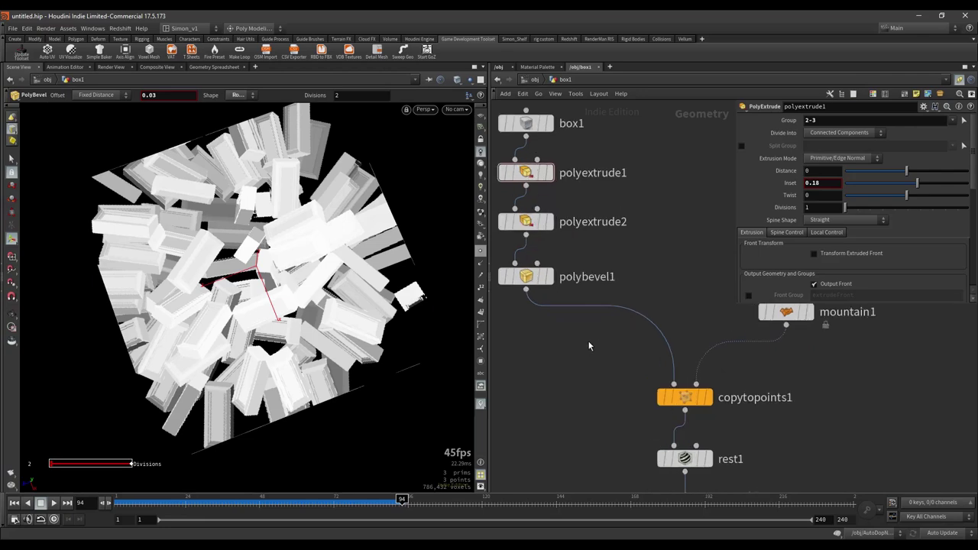
click(549, 277)
click(518, 283)
key(space+g)
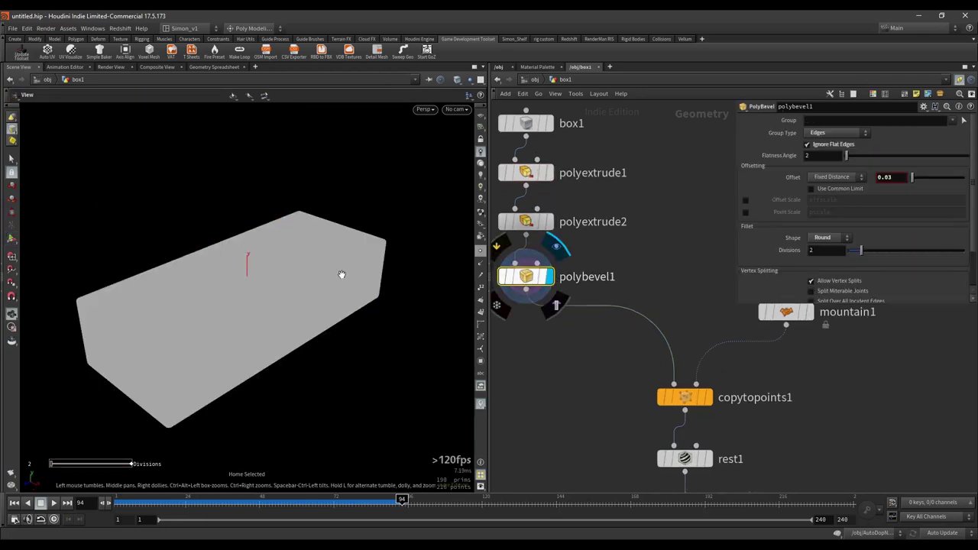
key(w)
key(w)
key(shift+w)
click(581, 387)
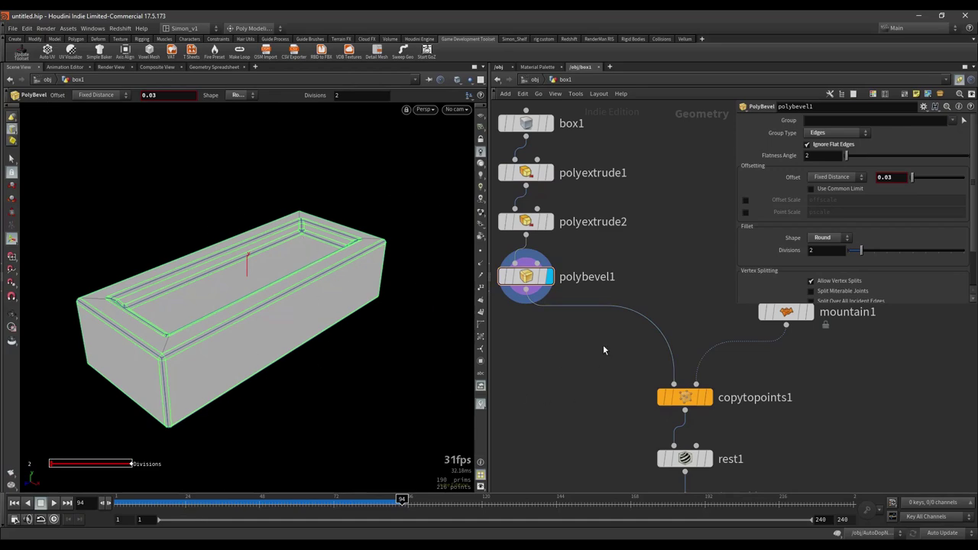
Add a GameDev Voxel Mesh node fed by polybevel1, display it and check the brick's wireframe shading.
key(Tab)
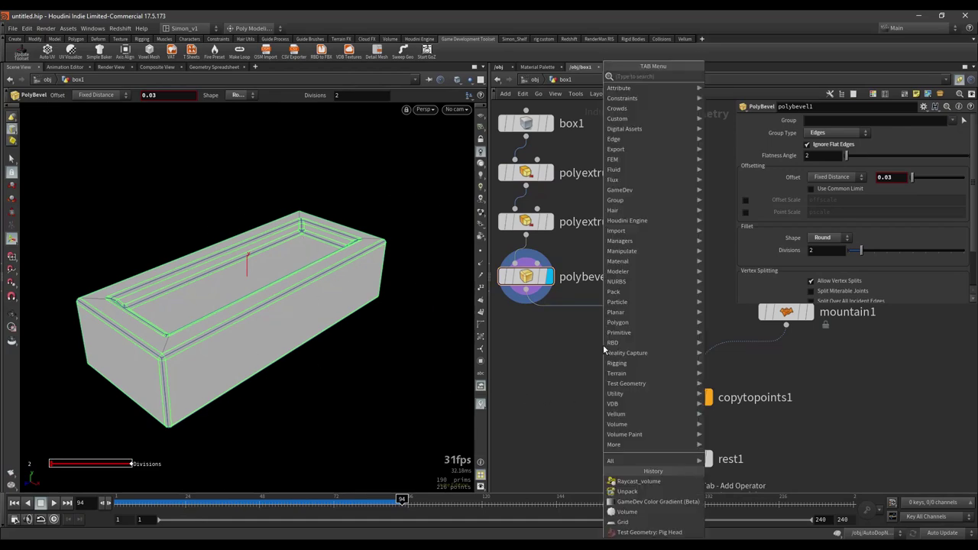
text(voxel)
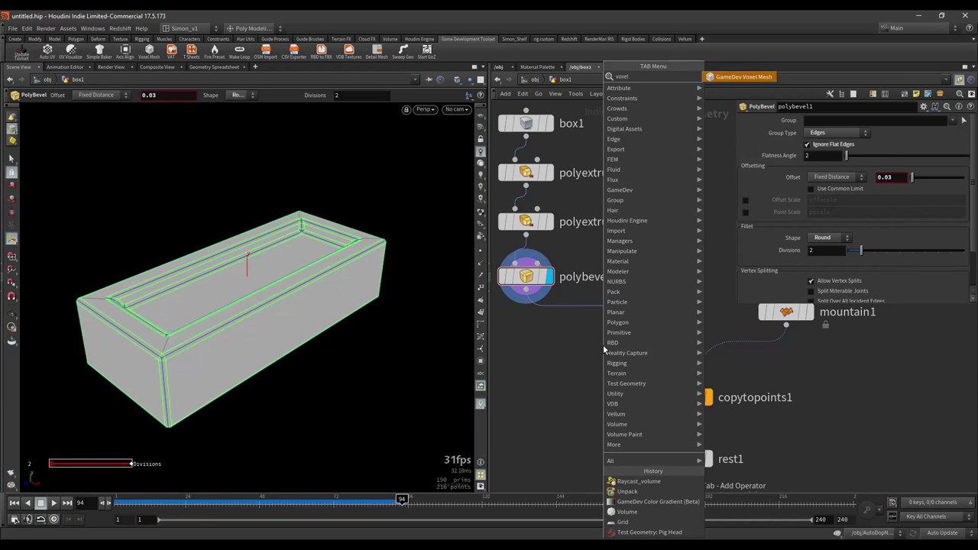
key(Return)
click(603, 345)
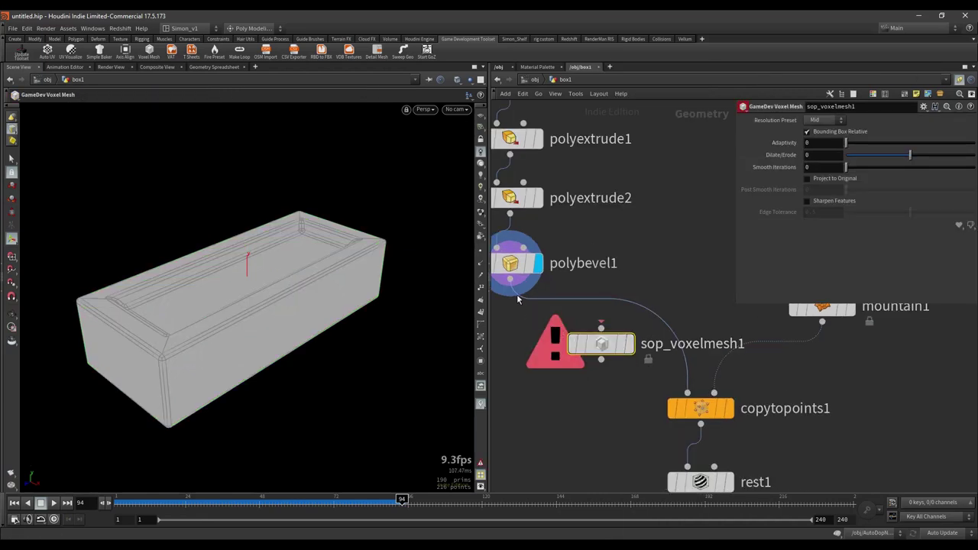
drag(510, 280, 603, 330)
click(634, 348)
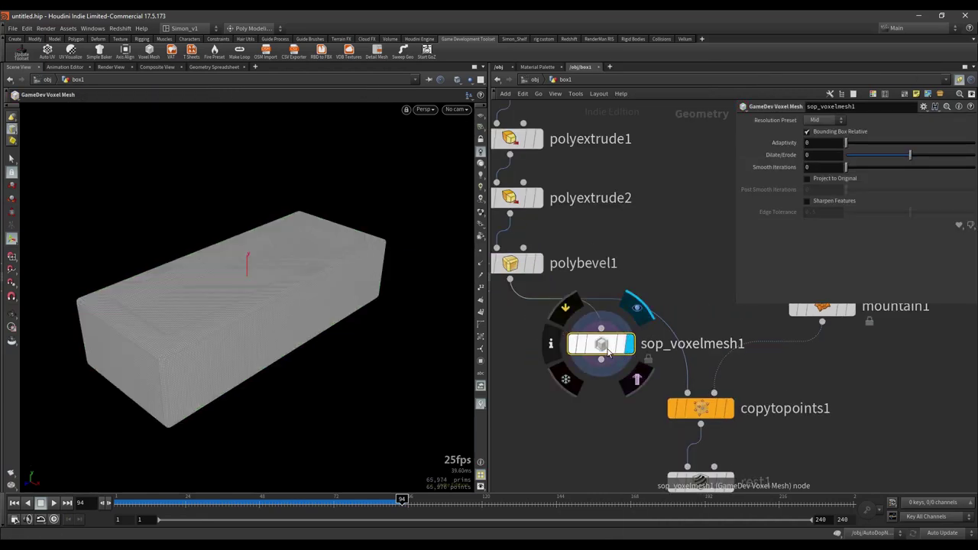
key(shift+w)
key(shift+w)
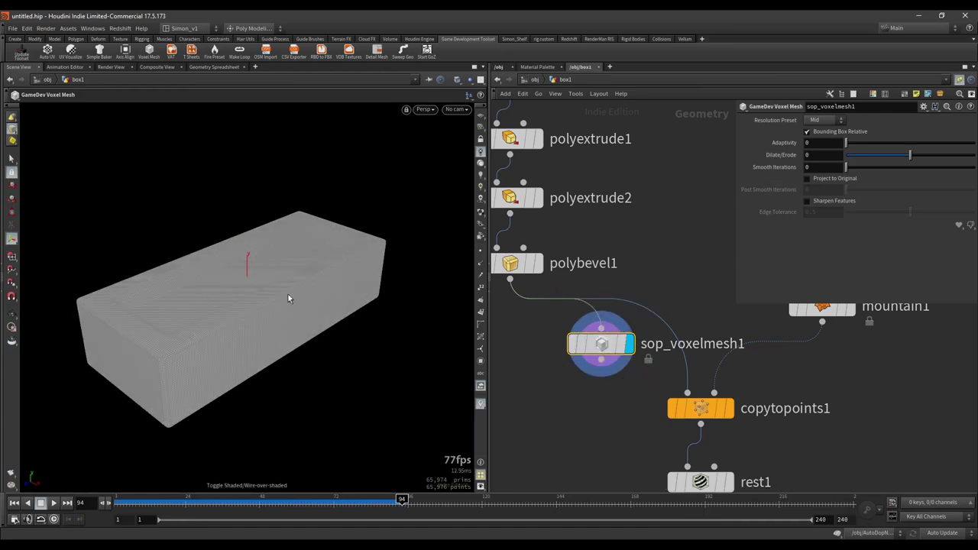
Set the voxel mesh node's resolution preset to Custom with a resolution of 0.03.
mouse_move(321, 334)
alt+mouse_down()
mouse_move(318, 427)
mouse_move(319, 353)
alt+mouse_up()
click(822, 121)
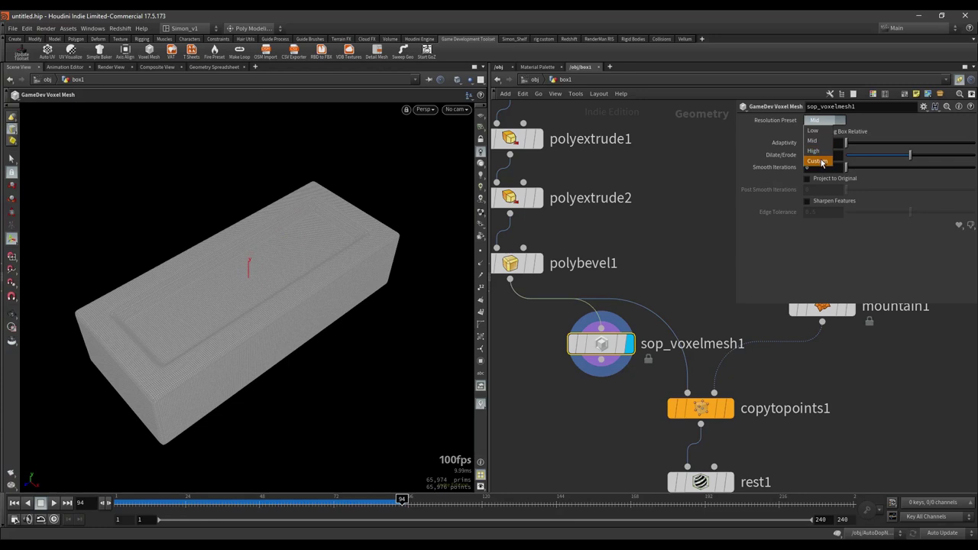
click(817, 161)
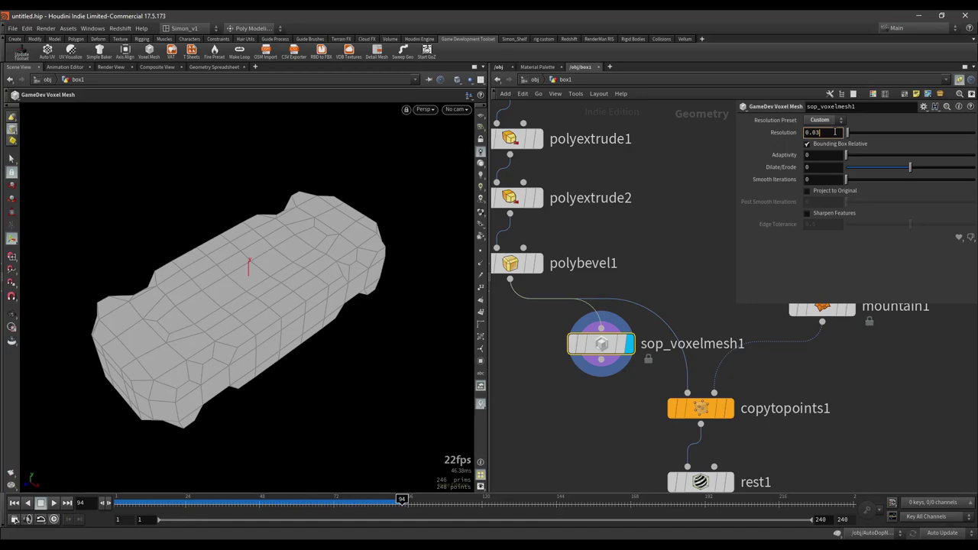
key(Return)
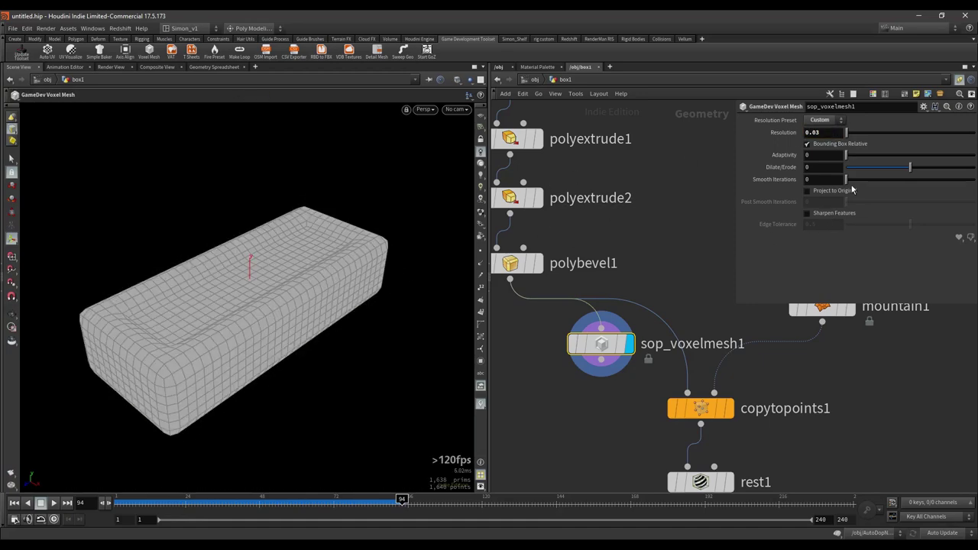
Enable Project to Original and Sharpen Features with an edge tolerance of 0.492, and wire the voxel mesh into copytopoints1's first input.
mouse_move(904, 167)
mouse_down()
mouse_move(917, 167)
mouse_move(903, 170)
mouse_up()
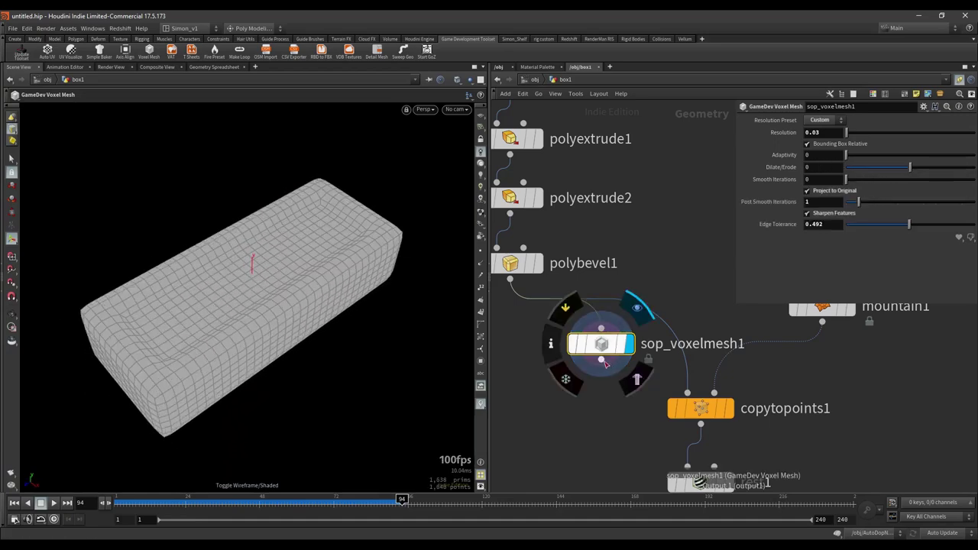
drag(601, 373, 665, 386)
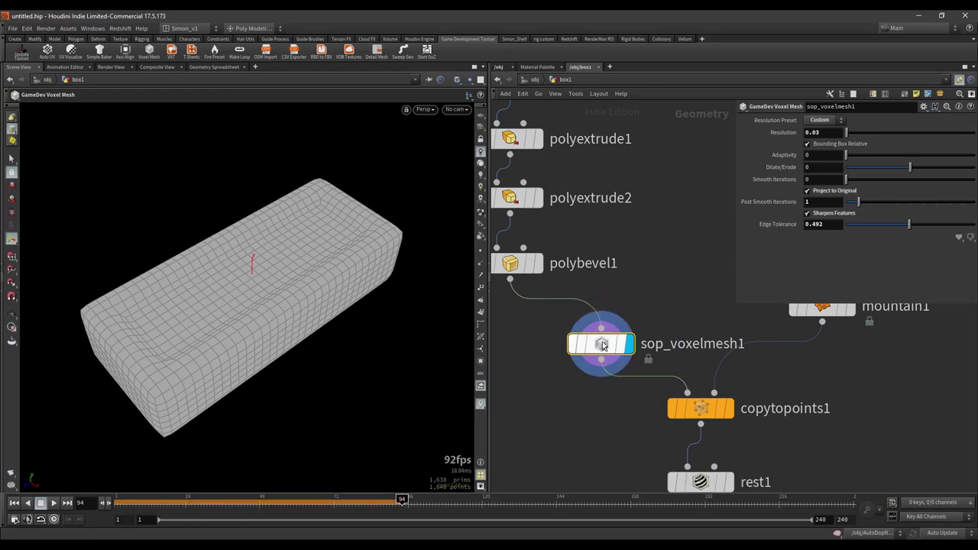
Display the output of the unpack1 node further down the network and select the node.
middle_drag(558, 436, 551, 299)
scroll(552, 301, down, 5)
scroll(604, 419, up, 4)
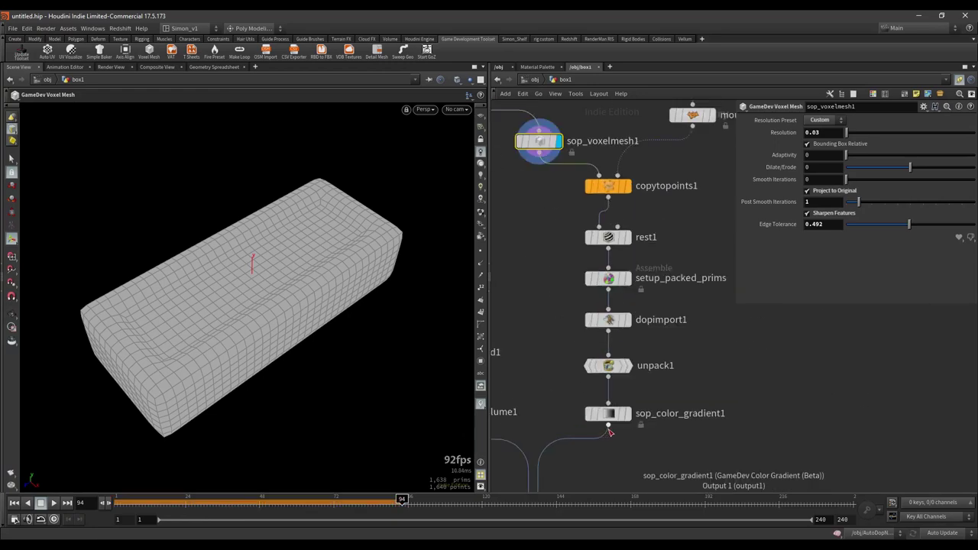
middle_drag(676, 327, 668, 273)
scroll(667, 276, down, 3)
scroll(652, 293, up, 3)
click(634, 285)
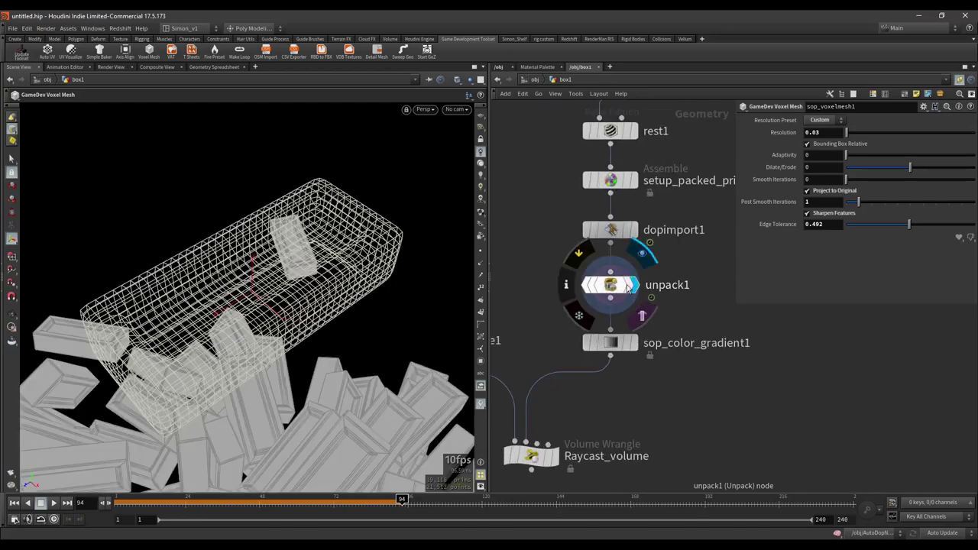
click(612, 288)
Rewind to frame 1 and play the brick simulation, stopping at frame 55.
alt+drag(363, 336, 257, 437)
drag(132, 507, 105, 507)
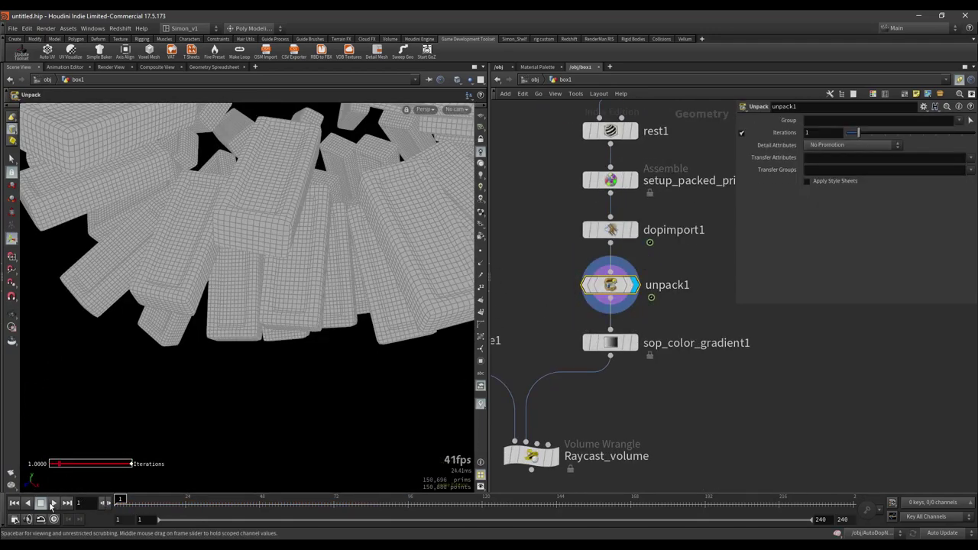
click(53, 503)
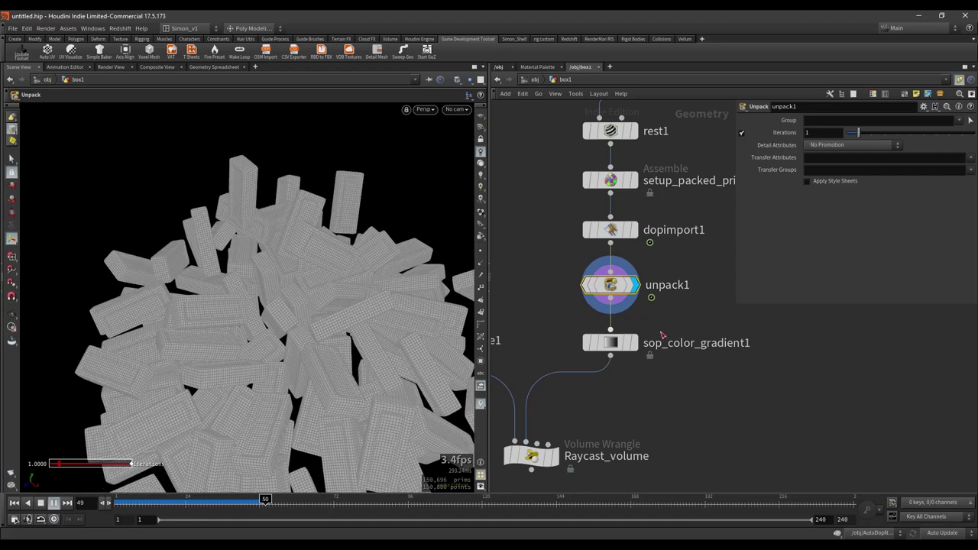
click(41, 503)
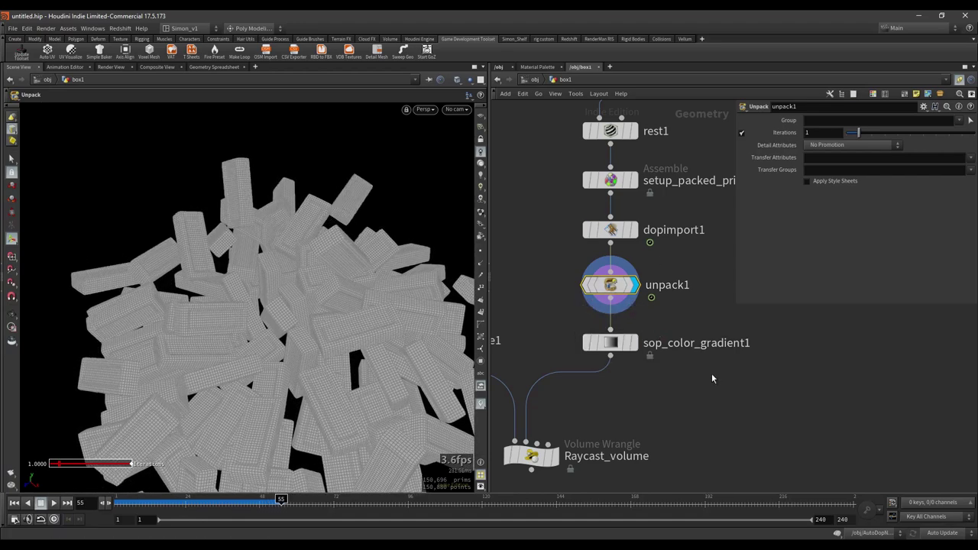
Add a second GameDev Voxel Mesh node, feed it from unpack1 and display its result.
key(Tab)
text(vo)
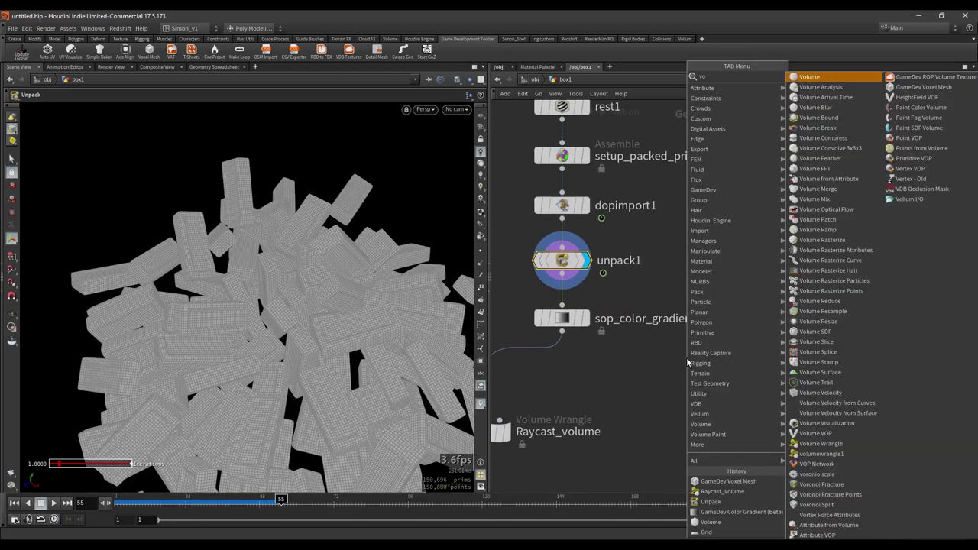
text(xe)
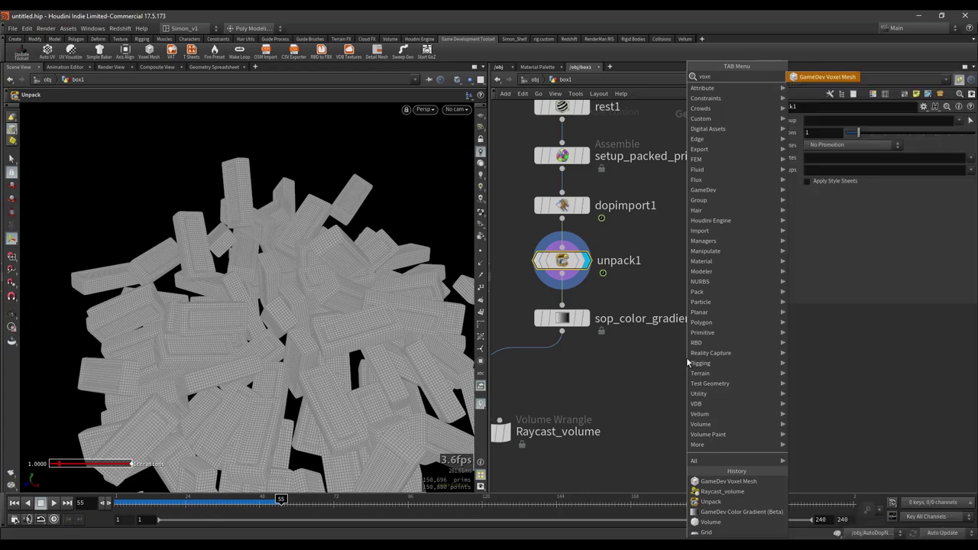
key(Return)
click(680, 366)
click(680, 351)
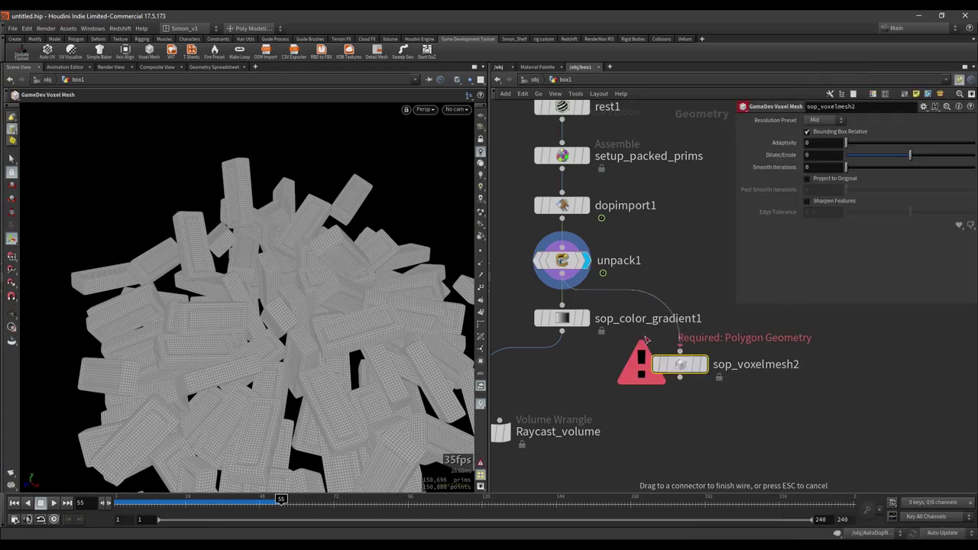
click(685, 370)
click(697, 366)
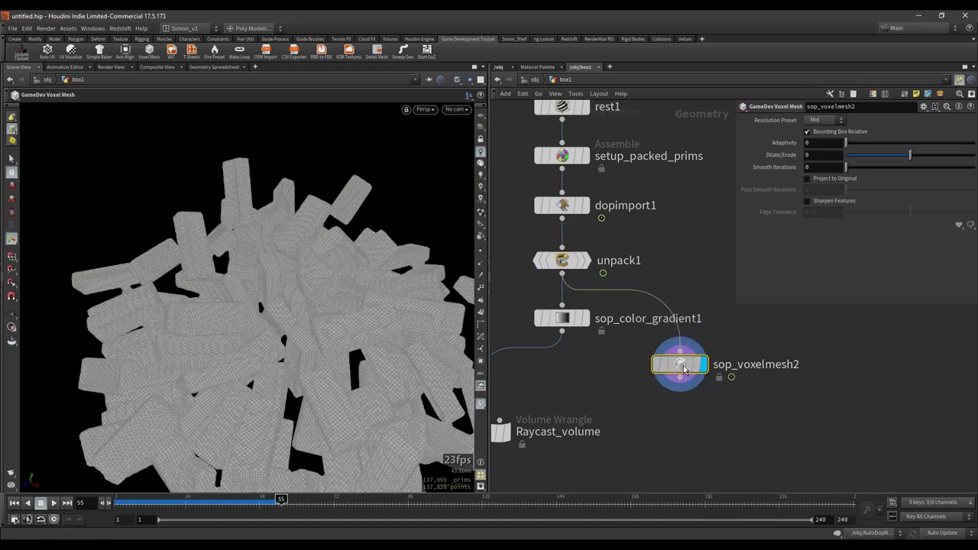
Examine how the voxel mesh treats the contact areas between the piled bricks, up close and from several angles.
alt+drag(288, 317, 268, 375)
alt+right_drag(268, 376, 392, 364)
alt+drag(393, 364, 281, 336)
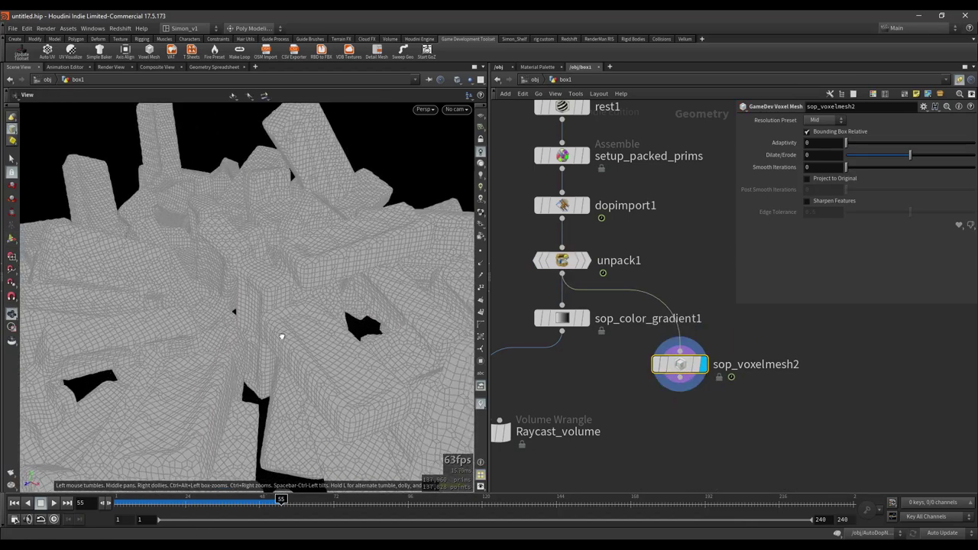
scroll(282, 336, up, 6)
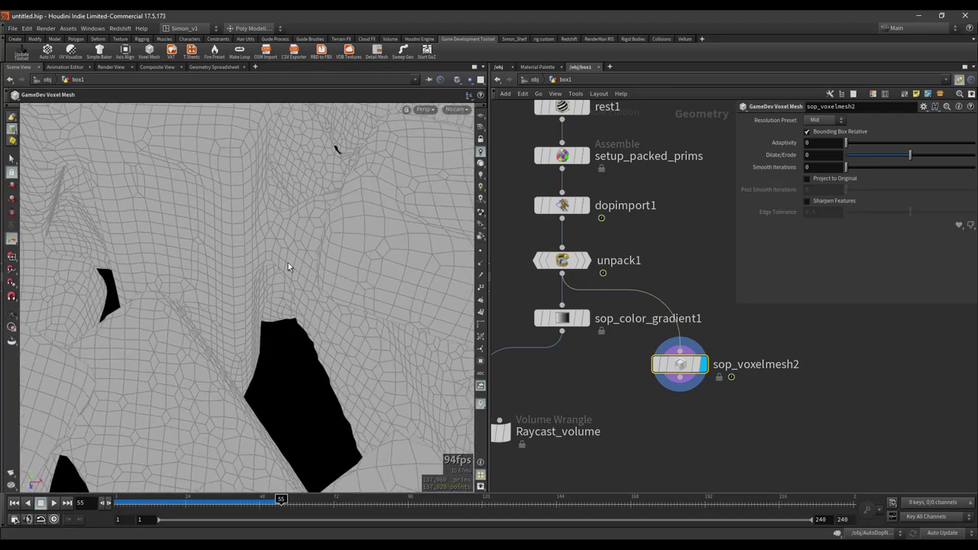
alt+drag(289, 263, 272, 320)
drag(354, 321, 279, 348)
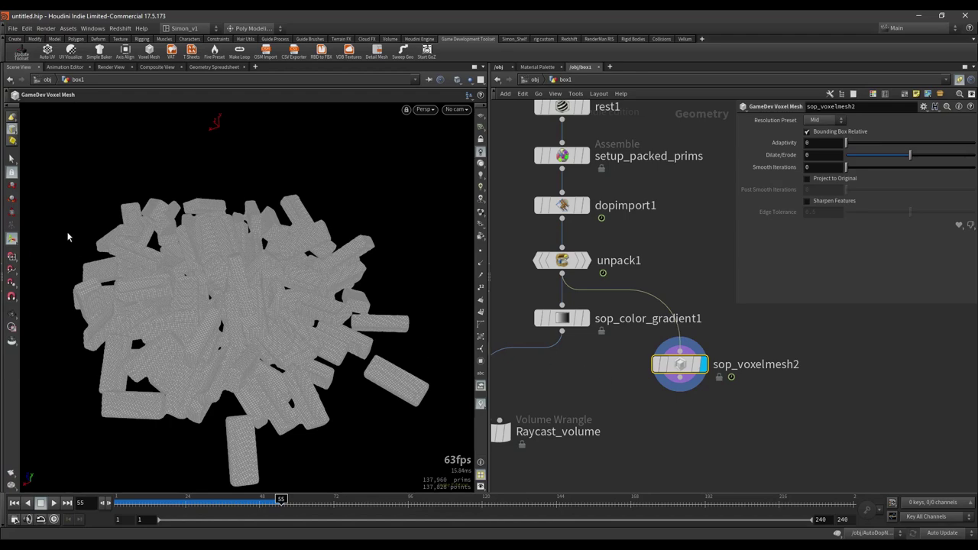
alt+drag(223, 326, 216, 283)
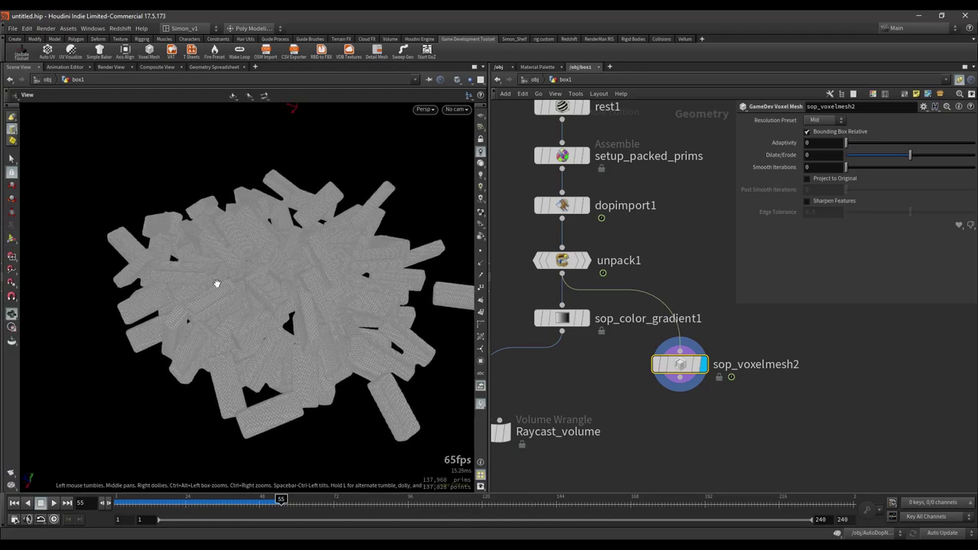
scroll(214, 280, up, 4)
key(Return)
alt+drag(295, 293, 365, 292)
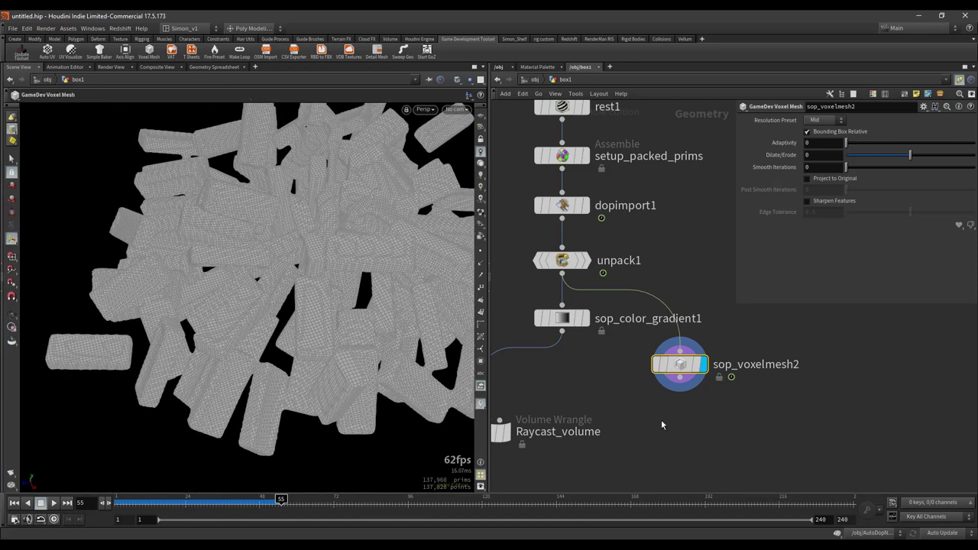
Delete the voxel mesh node branching off unpack1.
drag(644, 365, 642, 363)
key(Delete)
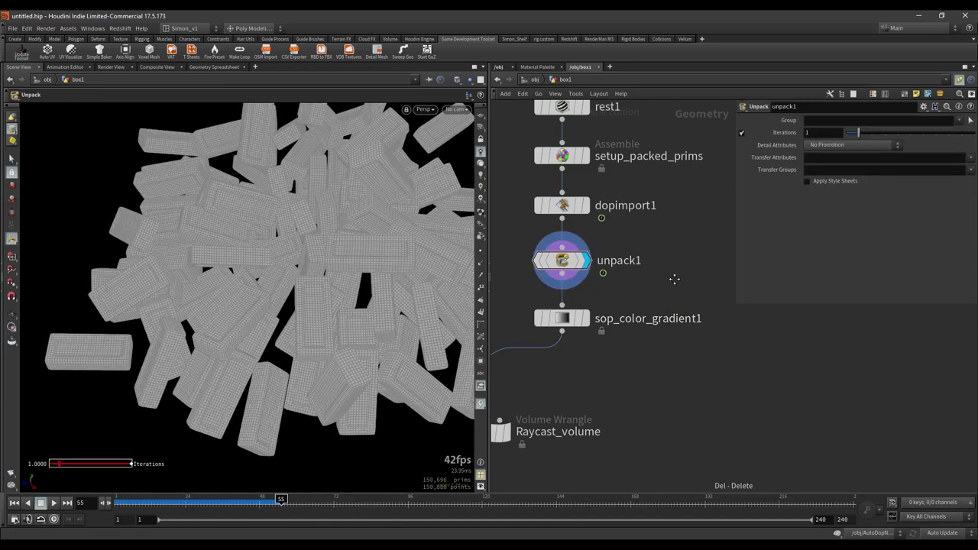
Realign the sop_voxelmesh1 node directly beneath polybevel1 in the network.
scroll(673, 278, down, 5)
middle_drag(674, 278, 679, 374)
scroll(581, 257, up, 3)
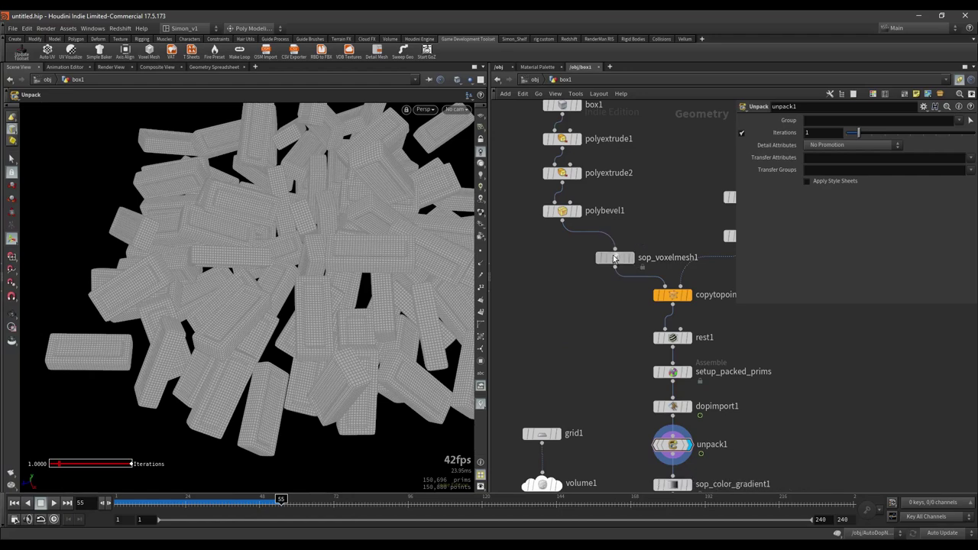
drag(615, 255, 562, 244)
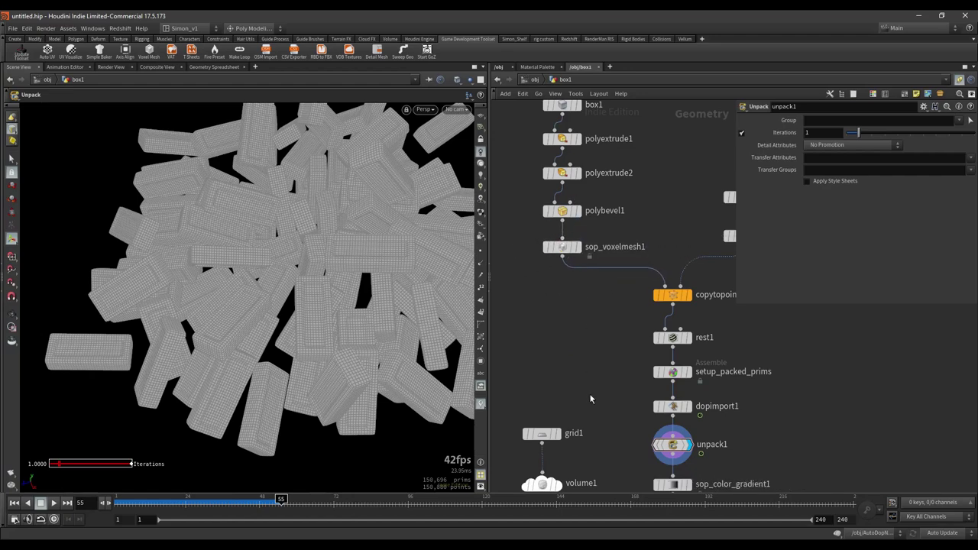
Add a Subdivide node to the network beside unpack1.
middle_drag(590, 398, 552, 257)
scroll(703, 332, up, 2)
key(Tab)
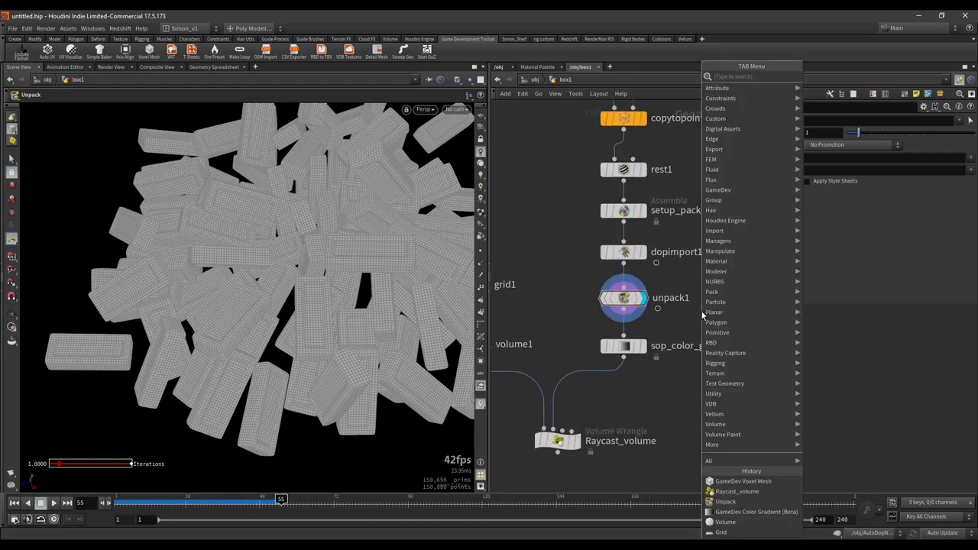
text(sm)
key(BackSpace)
key(BackSpace)
text(s)
key(BackSpace)
text(sss)
key(BackSpace)
key(BackSpace)
text(sub)
key(Return)
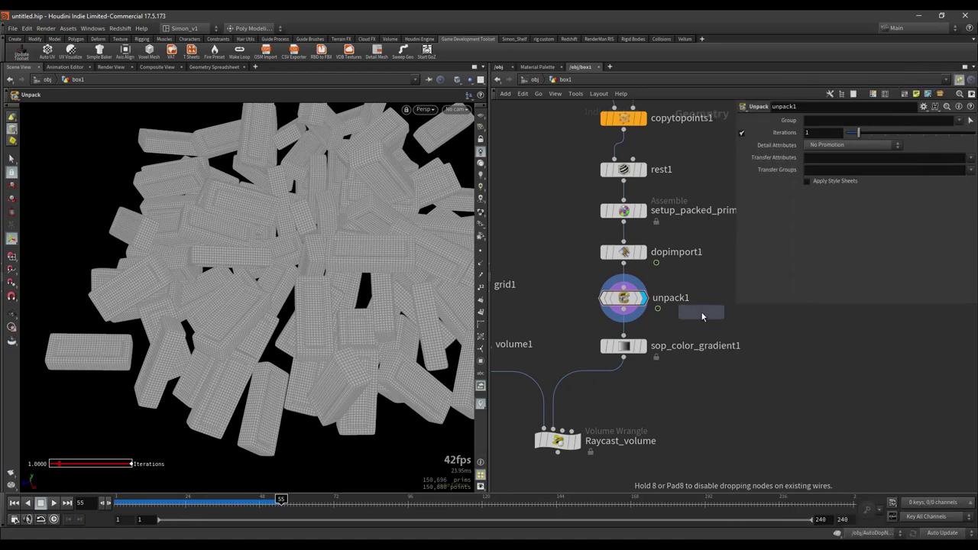
click(702, 316)
Insert the Subdivide node between unpack1 and sop_color_gradient1 and display its result.
scroll(698, 313, up, 3)
drag(708, 320, 606, 386)
click(601, 366)
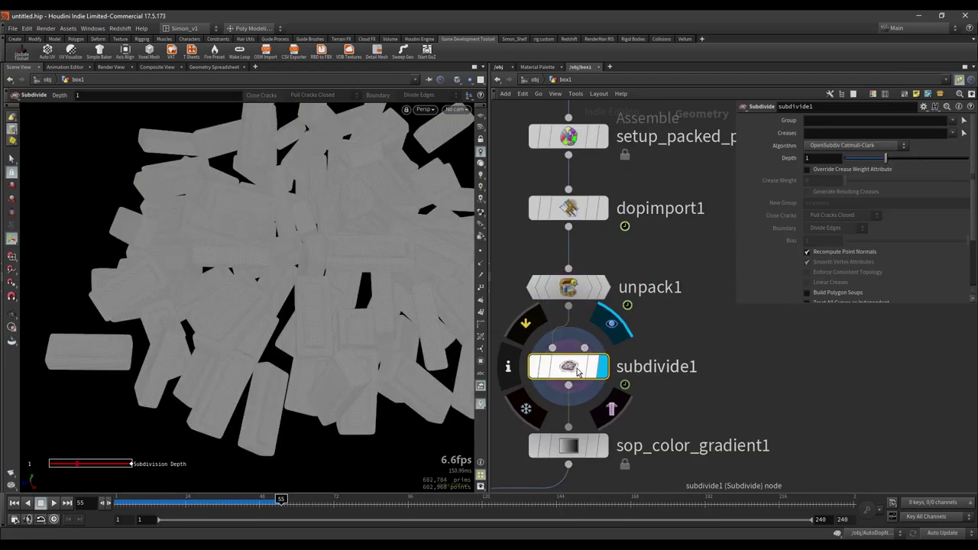
Set the Subdivide node's depth to 2 while viewing the brick surfaces up close.
alt+drag(371, 365, 207, 349)
scroll(244, 352, up, 8)
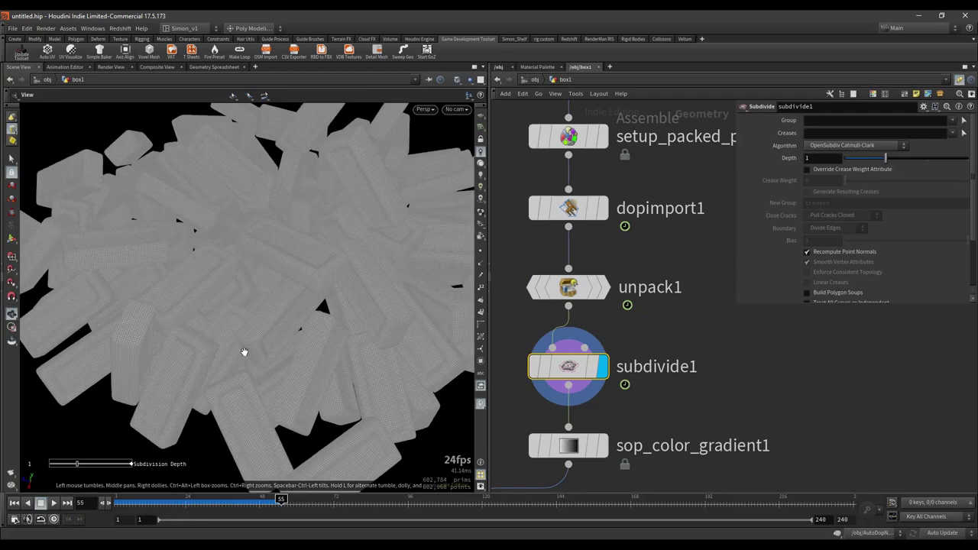
key(Return)
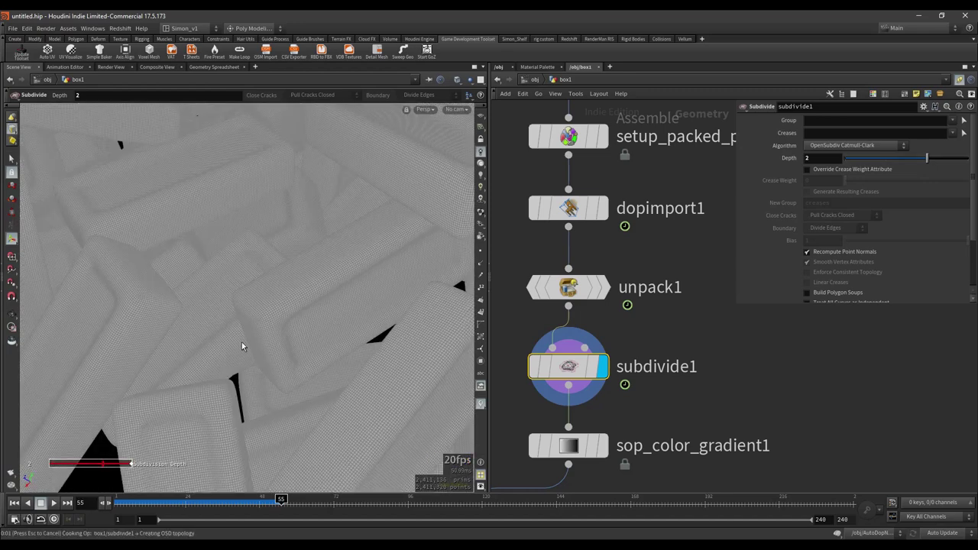
Set the Subdivide node's depth to 0.
click(846, 162)
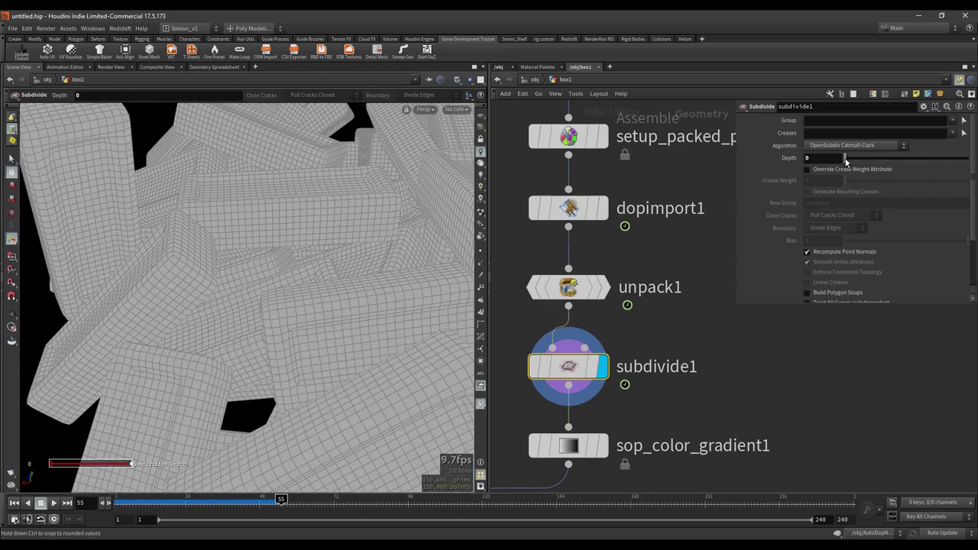
alt+right_drag(312, 296, 277, 298)
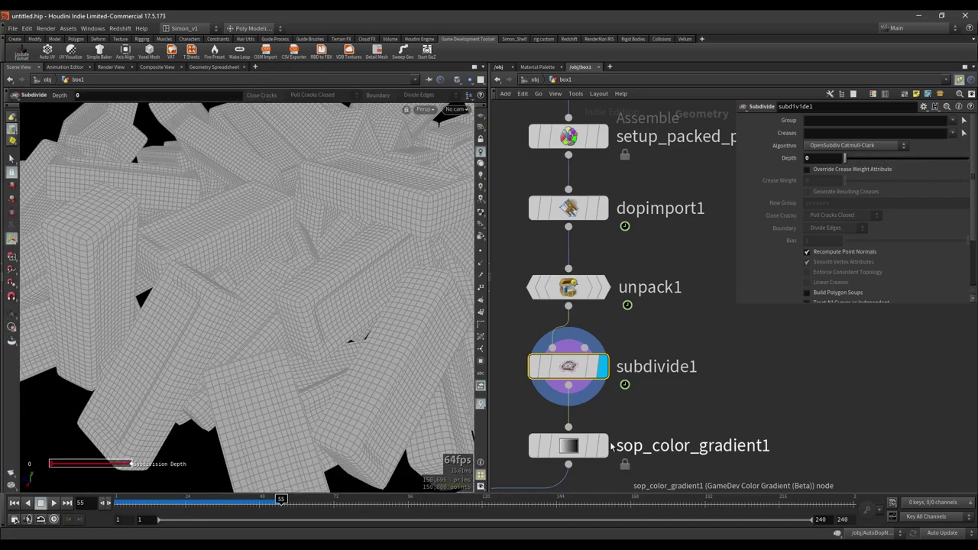
Display the sop_color_gradient1 node's result with smooth shading and no wireframe overlay.
click(603, 446)
click(579, 448)
alt+drag(382, 374, 330, 351)
key(w)
key(w)
key(shift+w)
Display the Raycast_volume wrangle and frame its volume in the viewport from above.
scroll(330, 350, down, 2)
scroll(696, 397, down, 5)
middle_drag(645, 432, 777, 415)
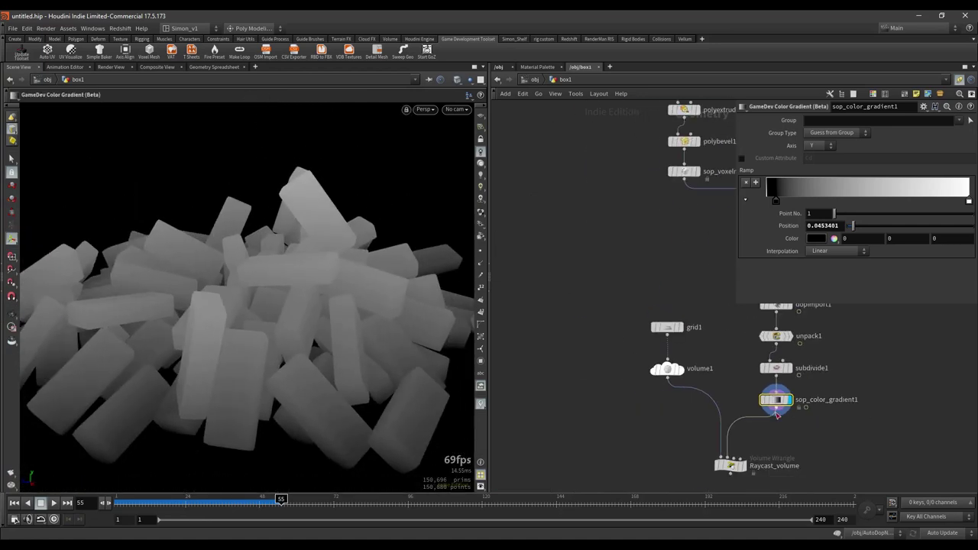
scroll(745, 472, up, 4)
click(744, 462)
click(720, 462)
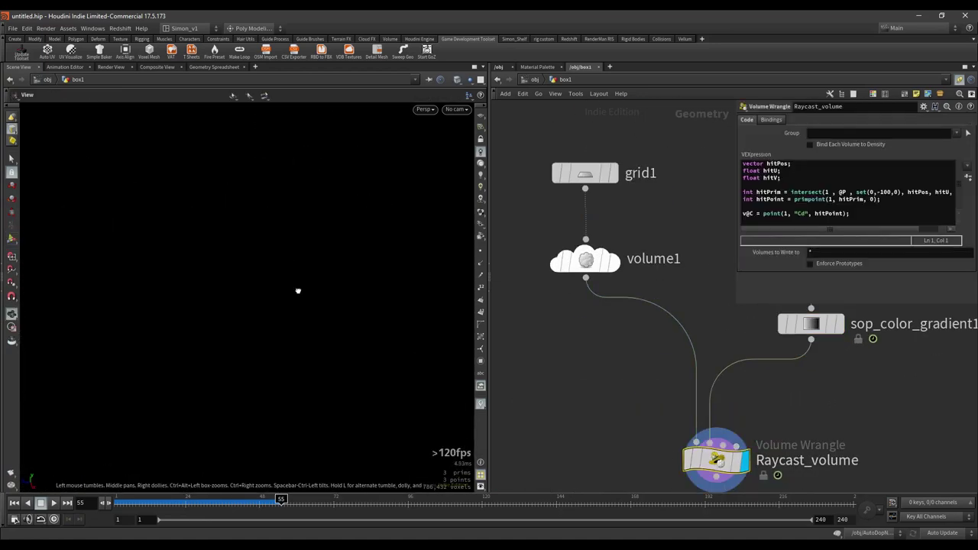
key(space+g)
drag(298, 290, 195, 284)
scroll(199, 287, up, 3)
middle_drag(295, 334, 259, 293)
drag(258, 293, 275, 334)
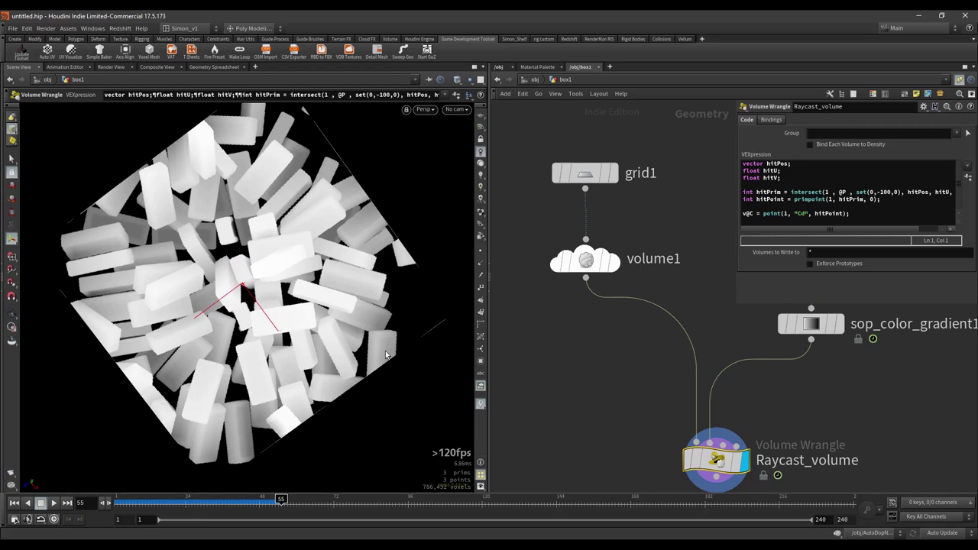
Move the black point of sop_color_gradient1's ramp to position 0.0478589.
middle_drag(663, 363, 578, 387)
scroll(628, 391, down, 3)
scroll(682, 374, up, 3)
click(683, 358)
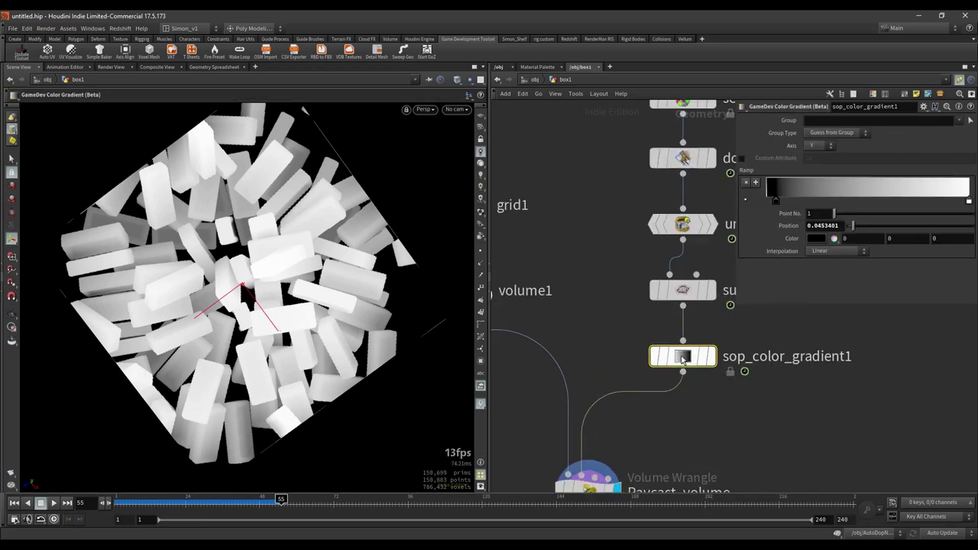
mouse_move(777, 202)
mouse_down()
mouse_move(841, 199)
mouse_move(777, 201)
mouse_up()
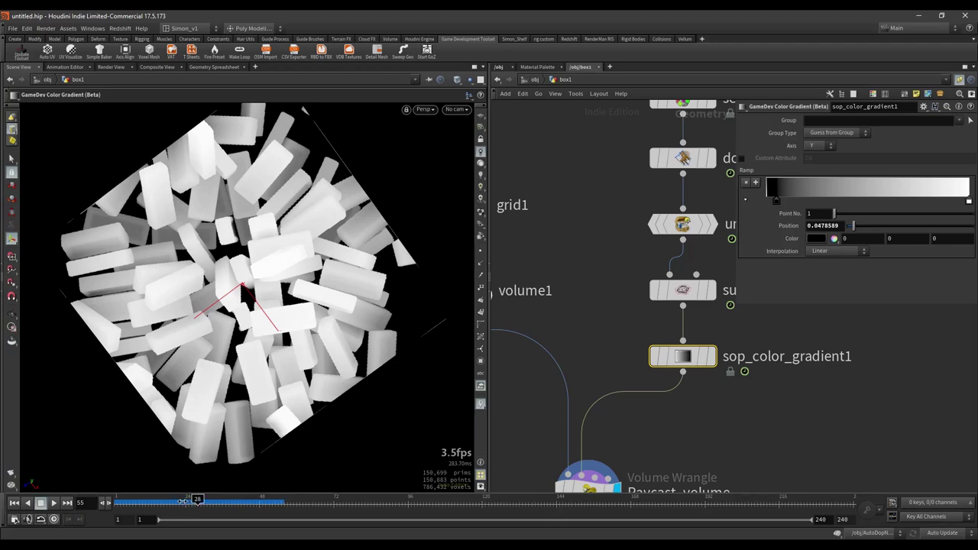
Play the animation from frame 17 with Raycast_volume selected, and inspect the raycast volume from an angled view.
drag(184, 501, 163, 500)
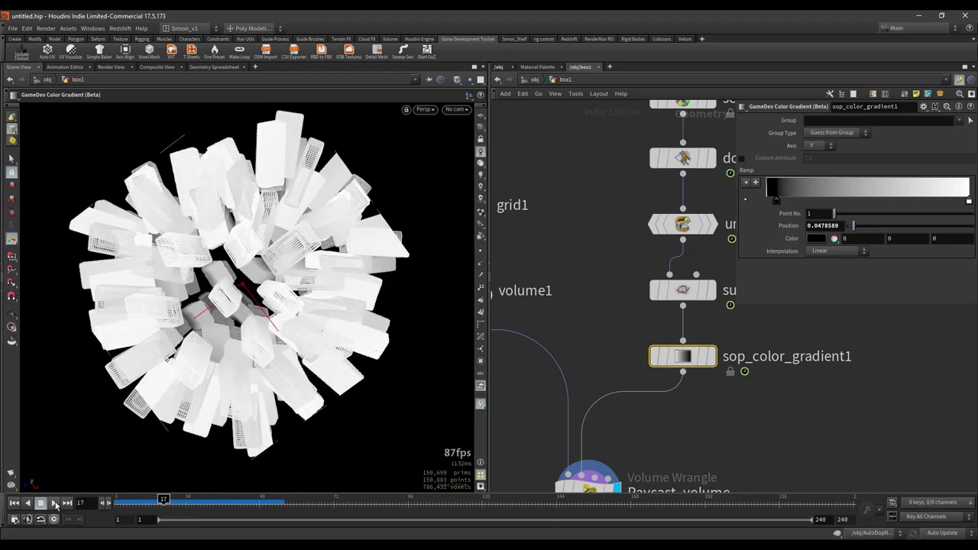
click(54, 503)
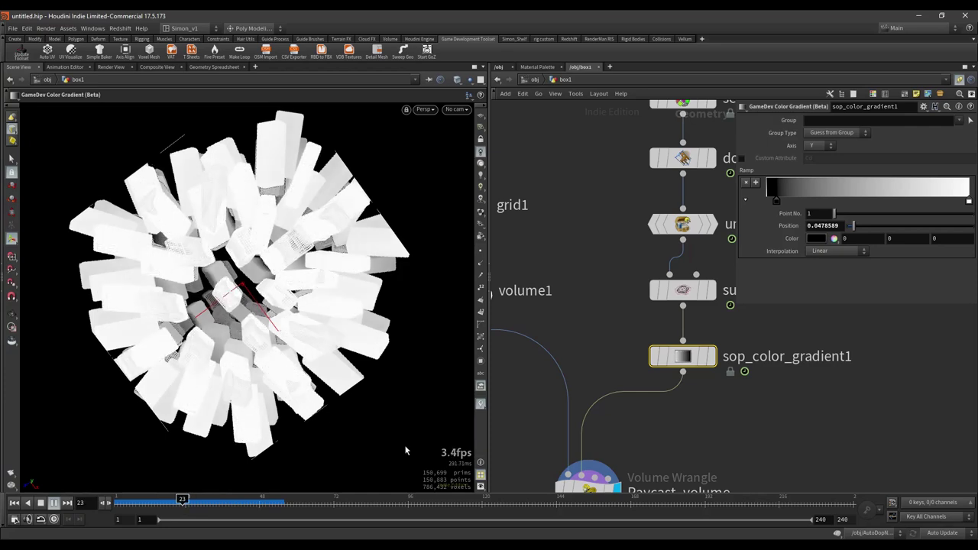
middle_drag(529, 423, 519, 357)
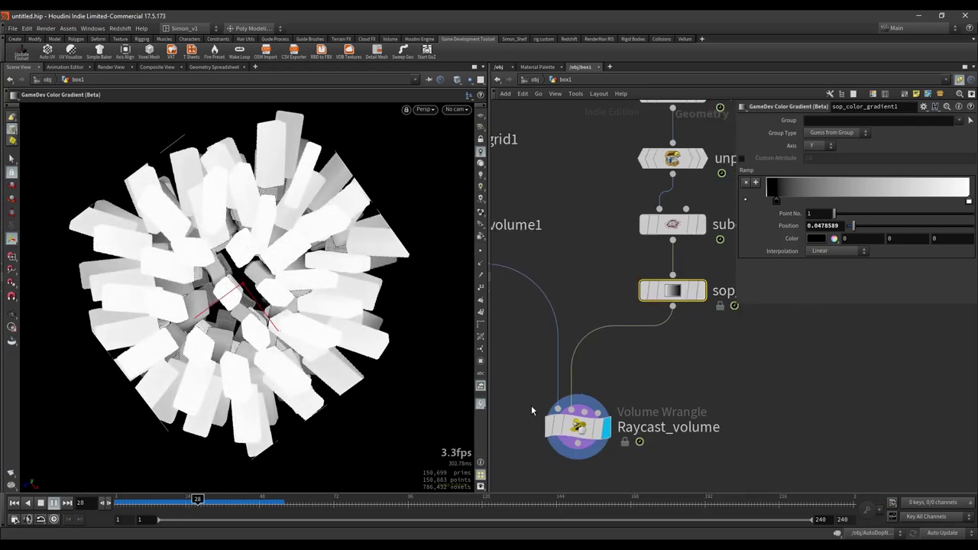
click(600, 432)
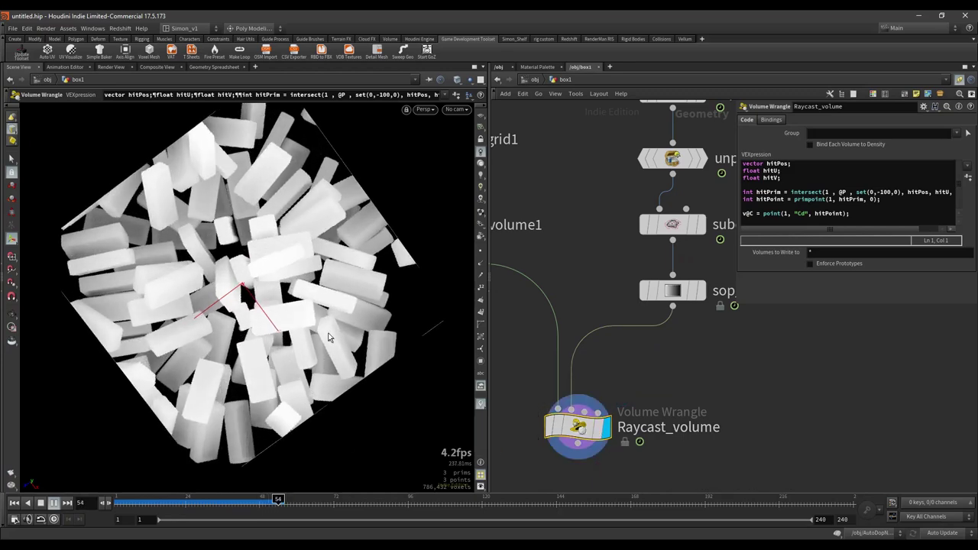
key(h)
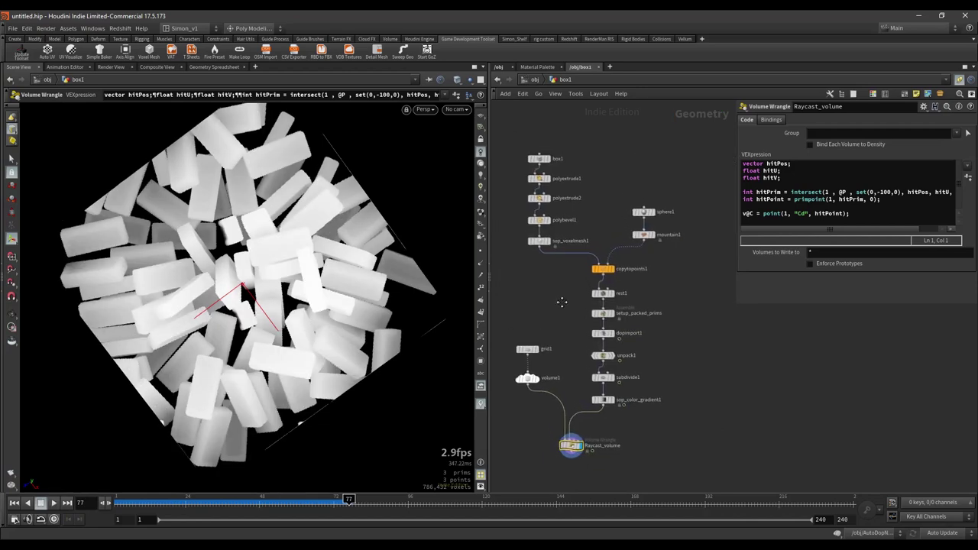
middle_drag(561, 301, 583, 317)
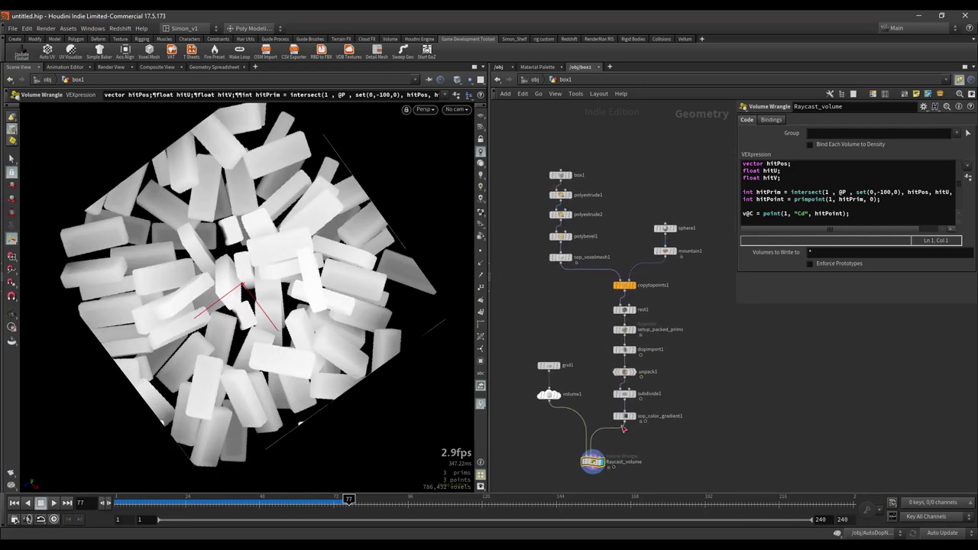
middle_drag(654, 445, 683, 362)
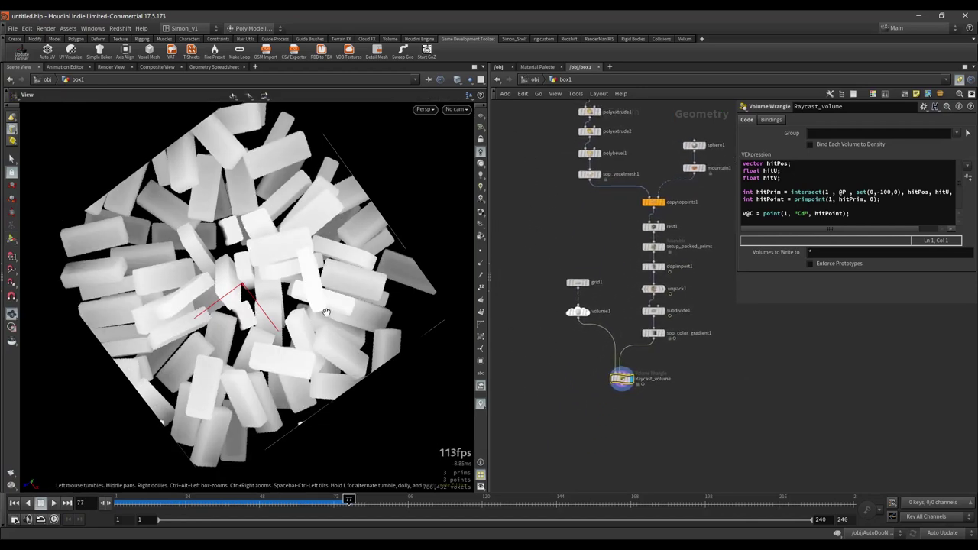
alt+drag(327, 312, 374, 256)
Add a Null node wired to the output of Raycast_volume.
scroll(605, 417, up, 5)
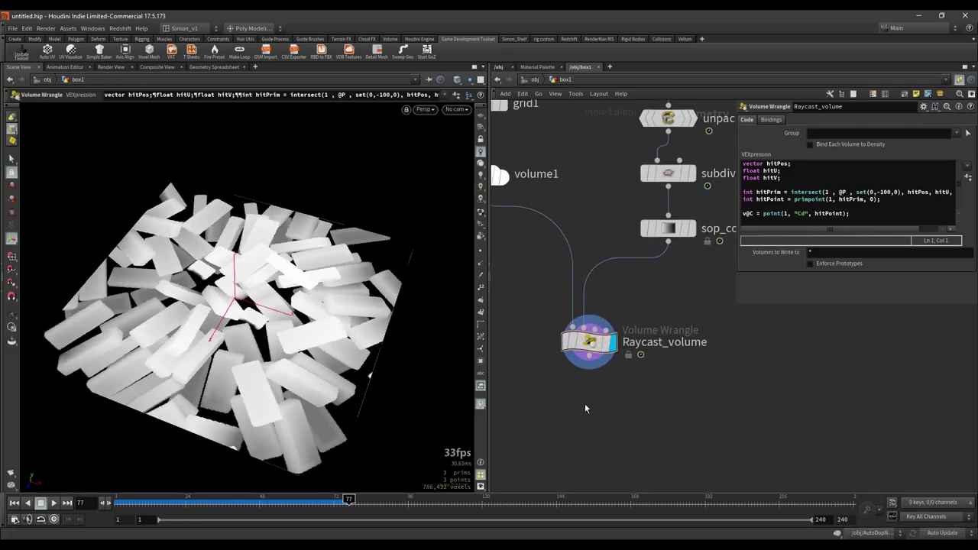
key(Tab)
text(nul)
key(Return)
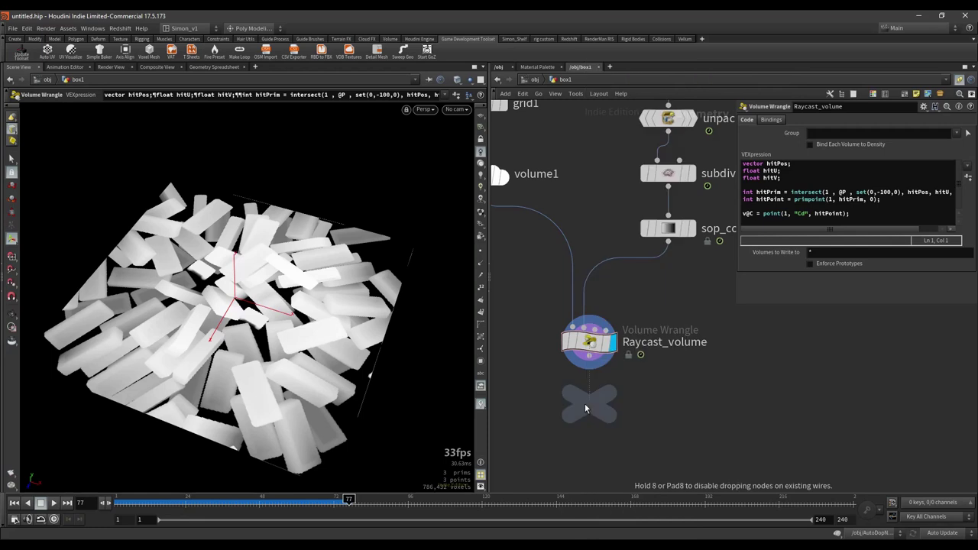
click(589, 405)
scroll(589, 404, up, 3)
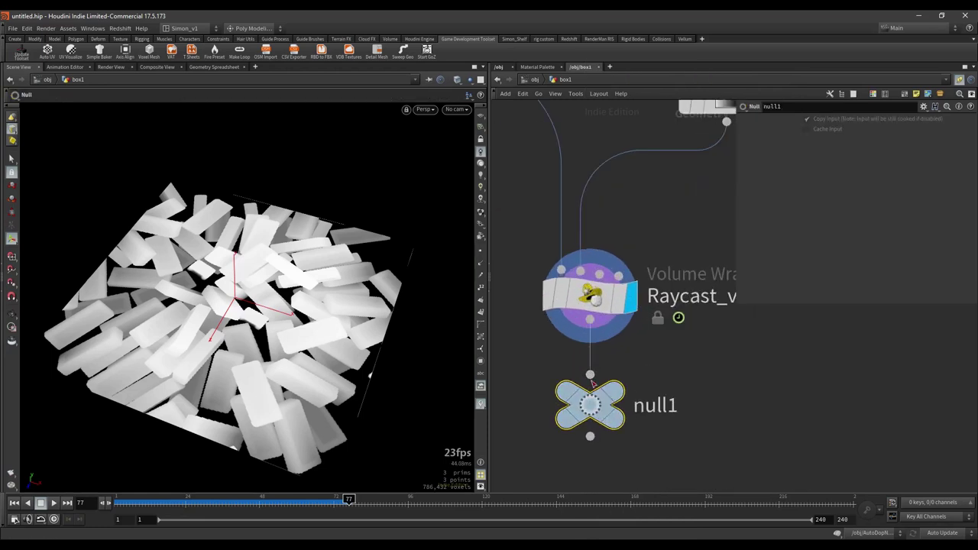
Rename the null under Raycast_volume as OUT_Heightmap_volume.
double_click(654, 409)
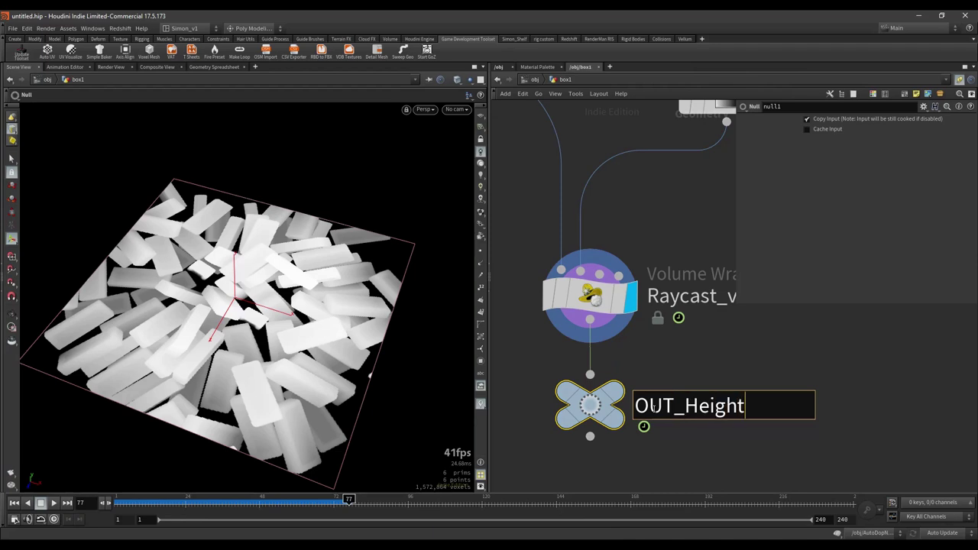
text(OUT_Height_volum)
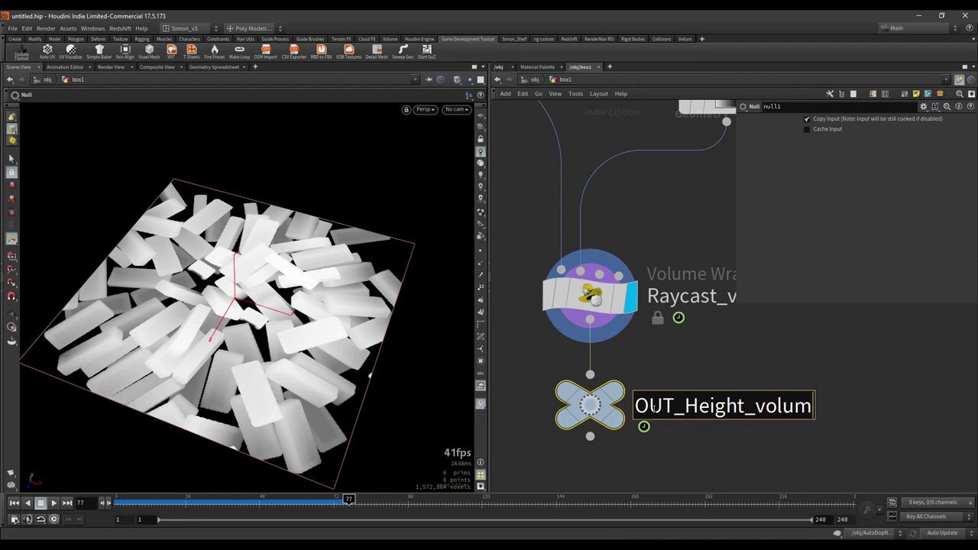
text(e)
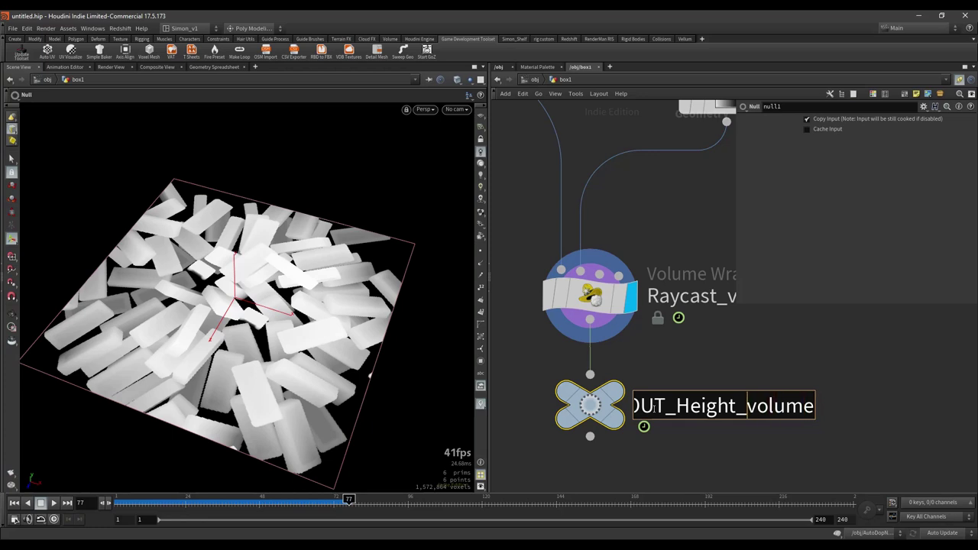
text(ap)
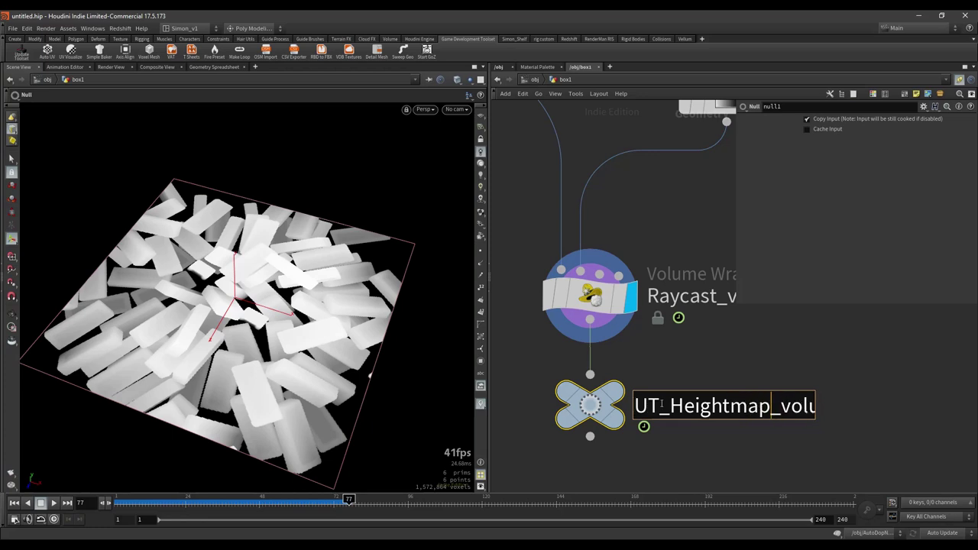
key(Return)
Add a COP2 Network node and place it beside Raycast_volume.
key(Tab)
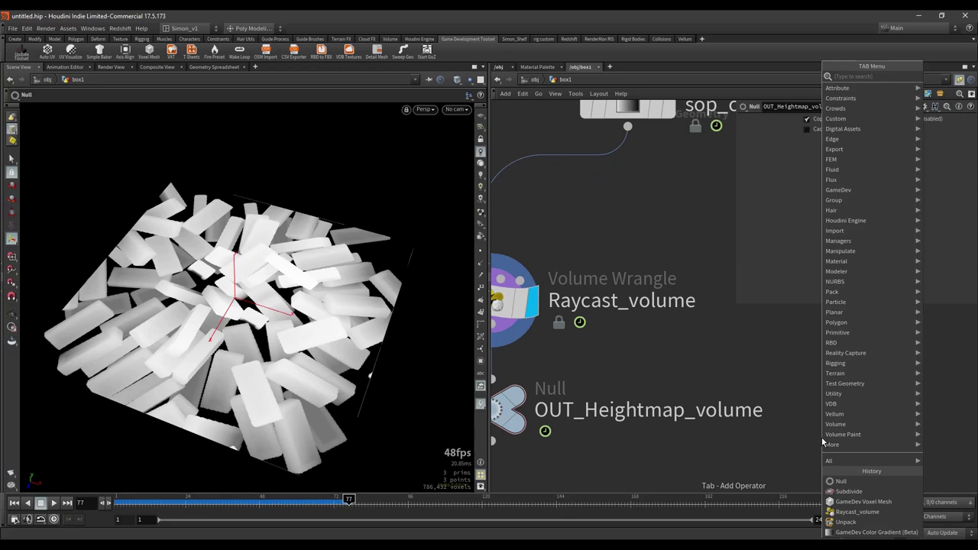
text(cop)
key(Return)
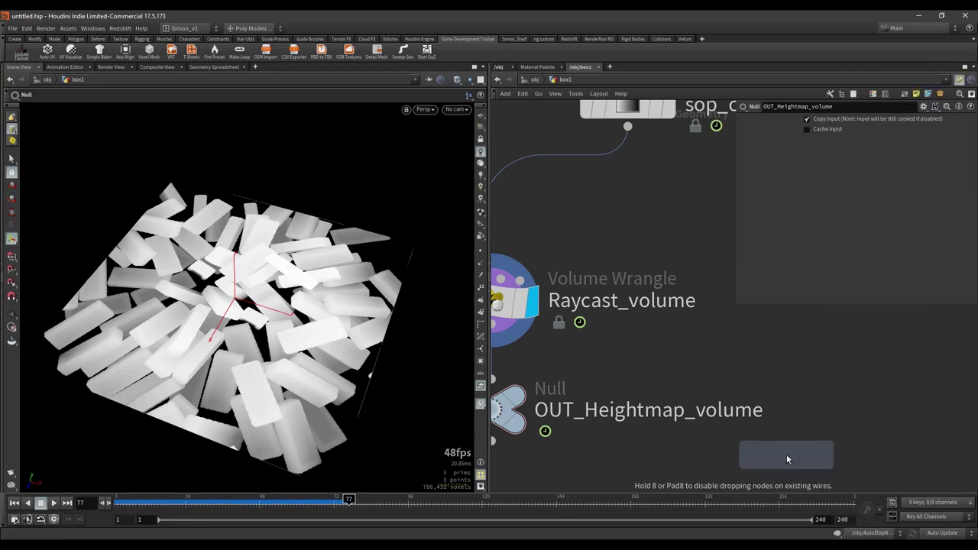
click(786, 454)
drag(779, 441, 781, 384)
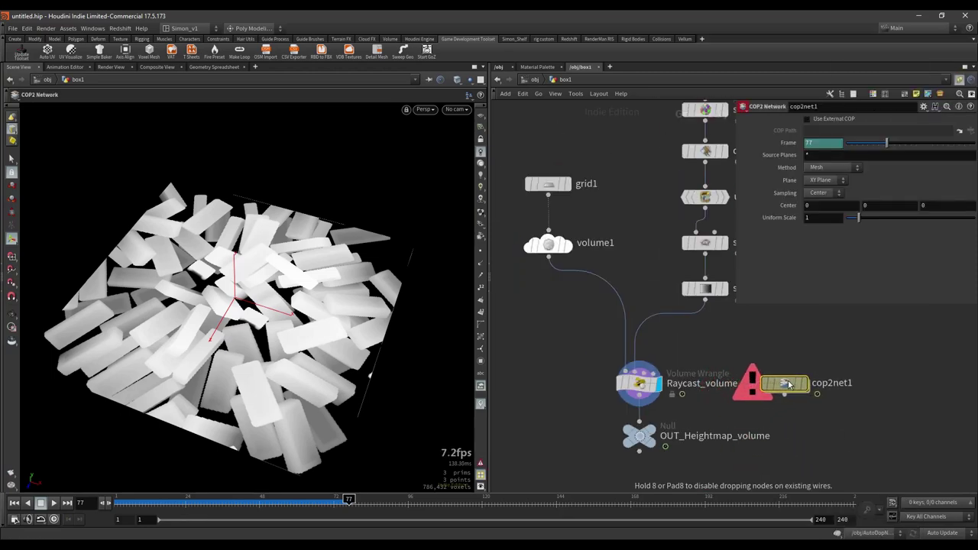
scroll(783, 382, up, 3)
Enter the COP2 network and add a SOP Import node.
double_click(781, 382)
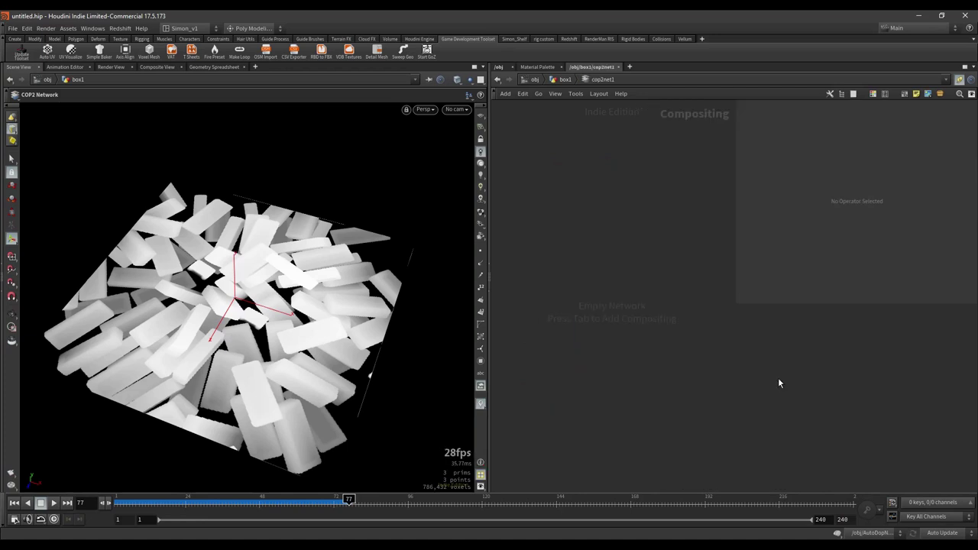
key(Tab)
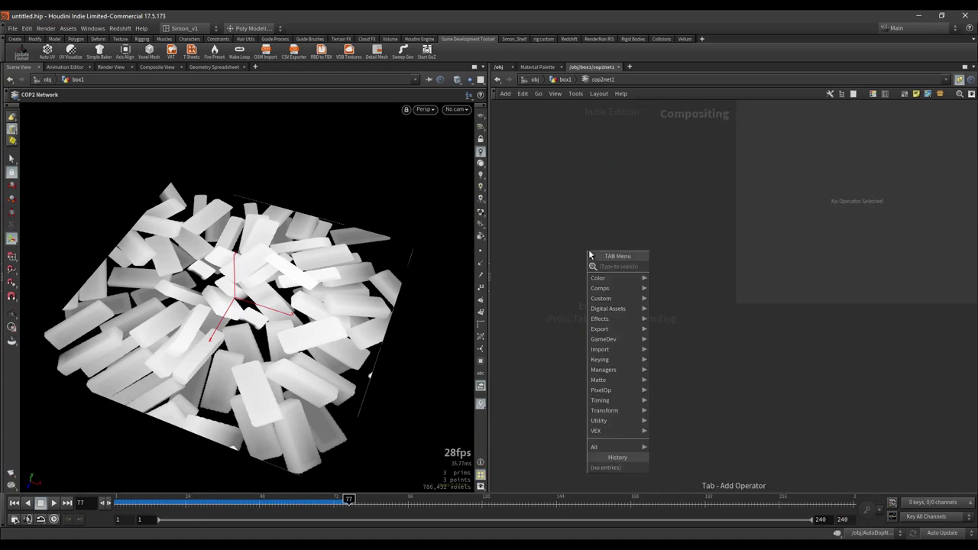
key(Return)
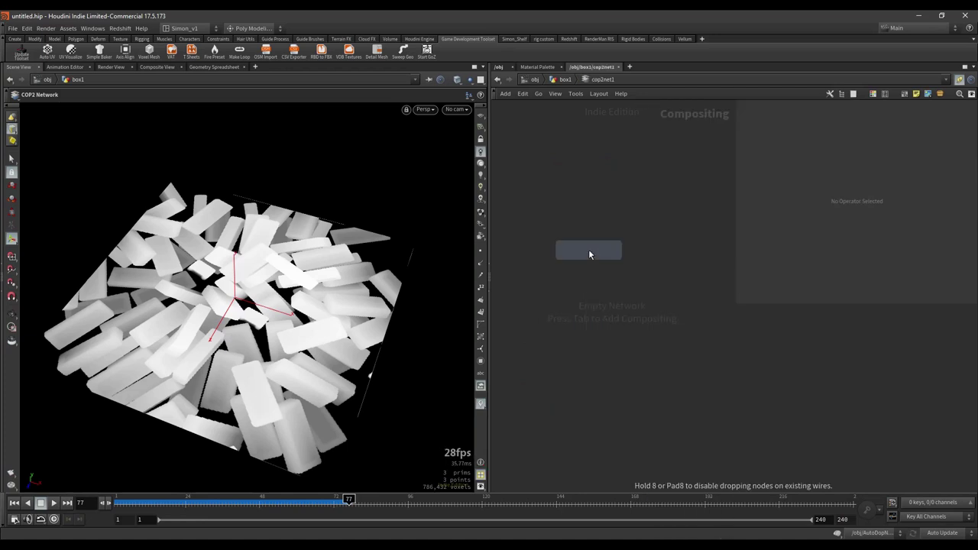
click(591, 251)
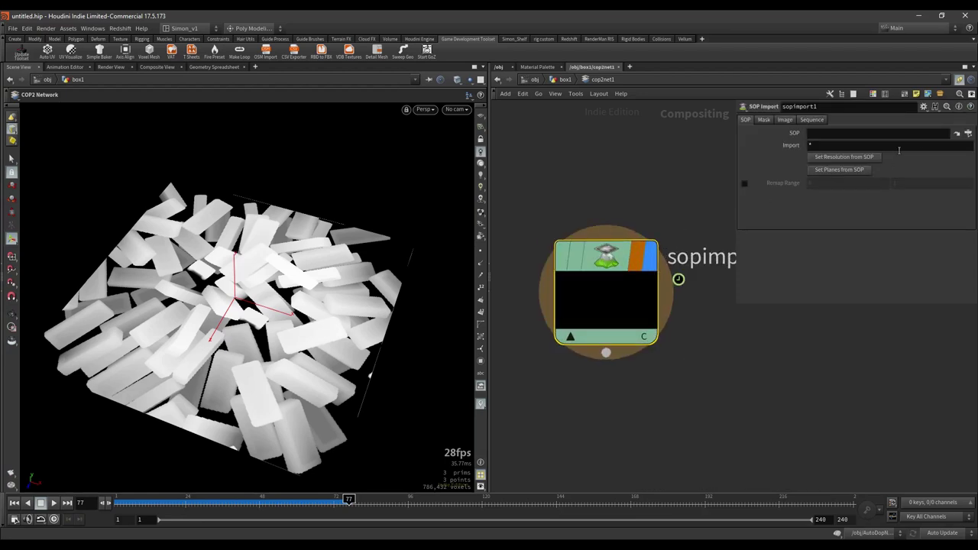
Set the SOP Import node's source to /obj/box1/OUT_Heightmap_volume.
click(968, 133)
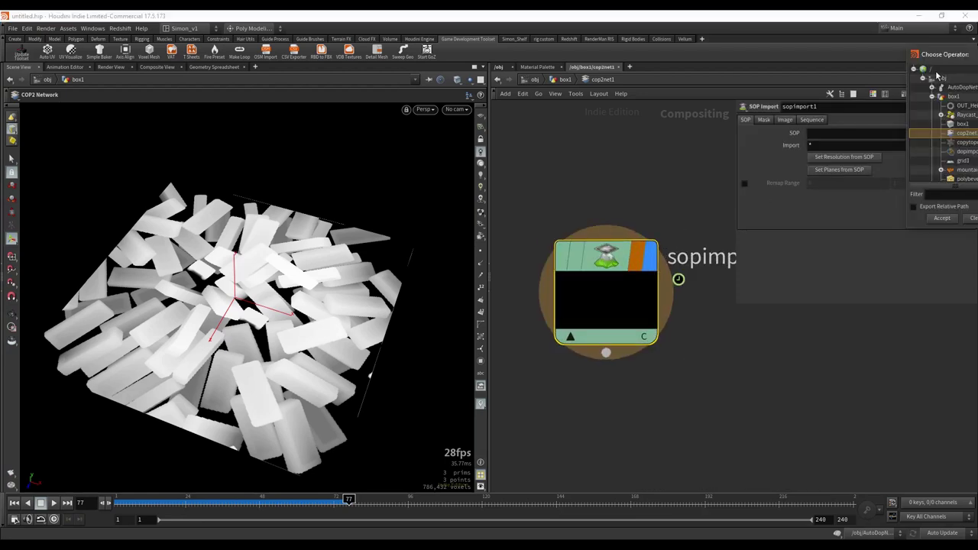
drag(945, 73, 457, 112)
click(472, 159)
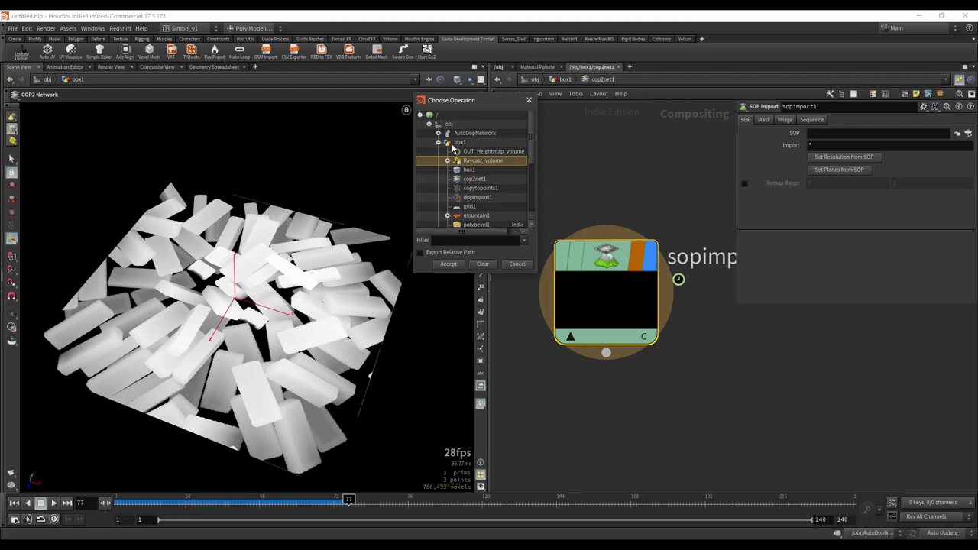
click(470, 152)
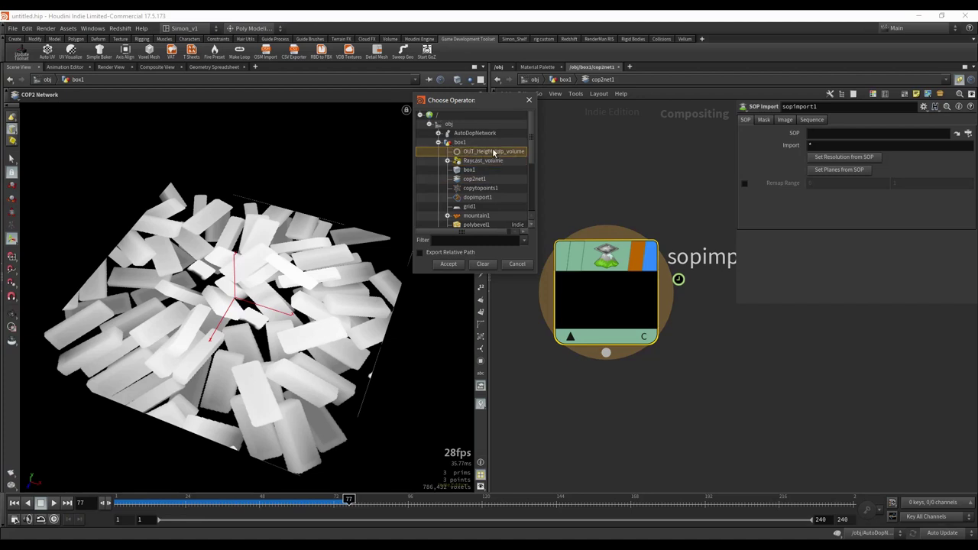
click(458, 267)
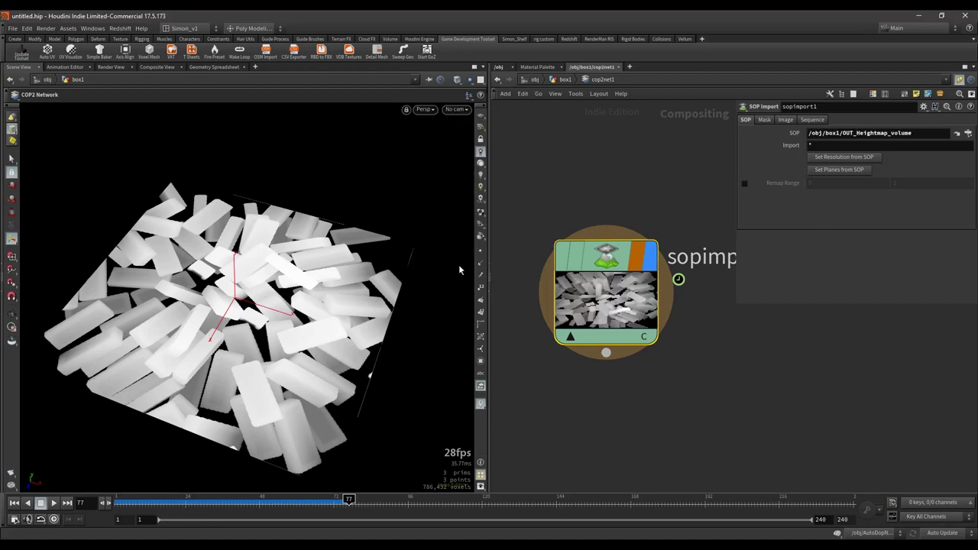
Show the imported height map in the Composite View with the whole image in frame.
click(150, 65)
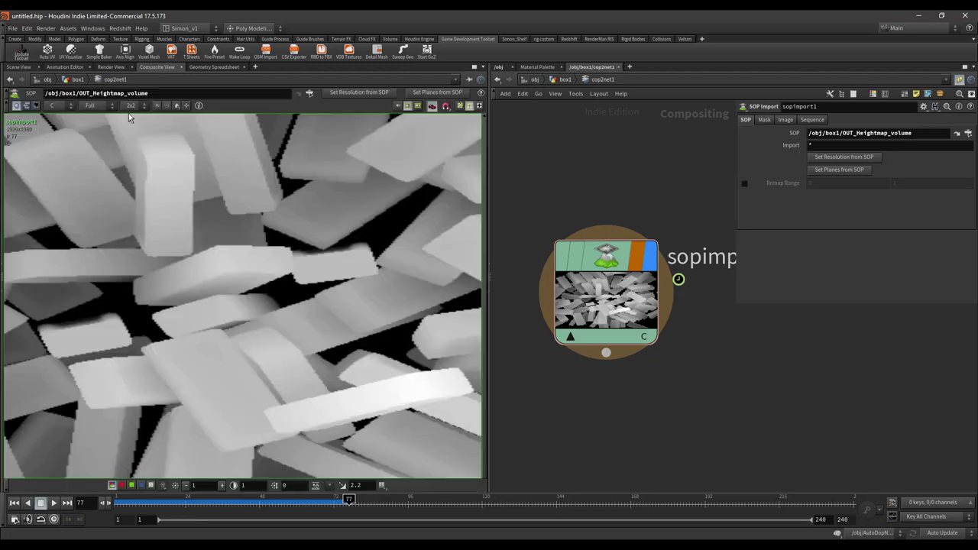
scroll(237, 241, down, 5)
middle_drag(354, 266, 353, 290)
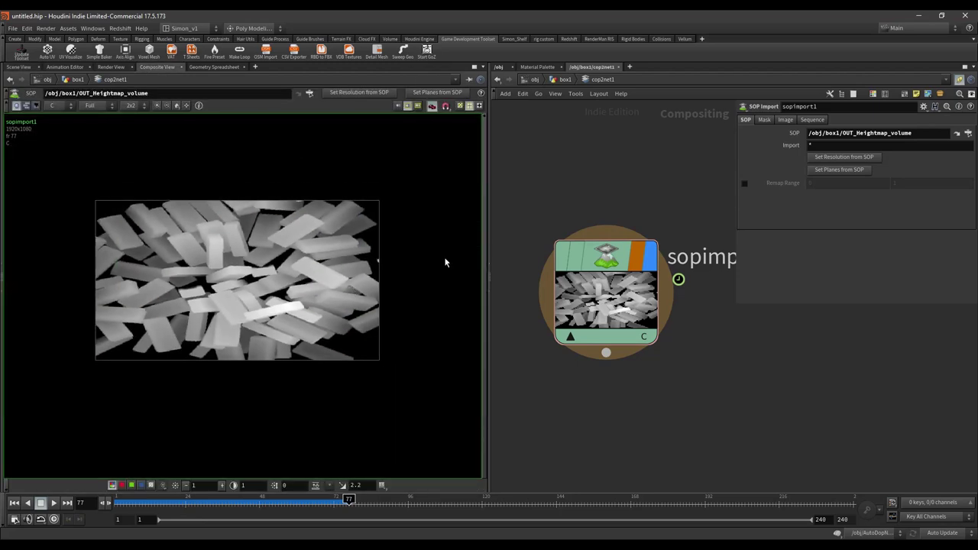
Override the SOP Import image size with 512 x 512.
click(787, 120)
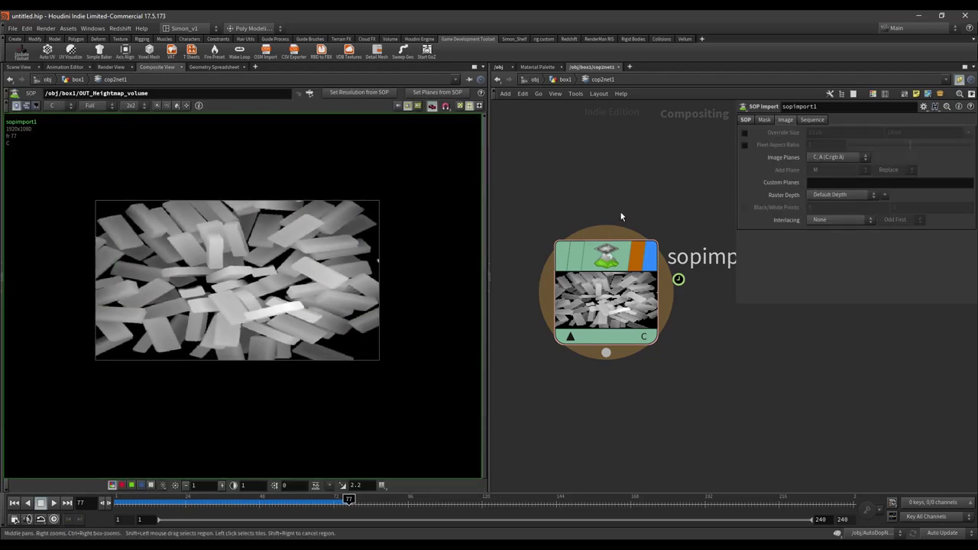
click(744, 134)
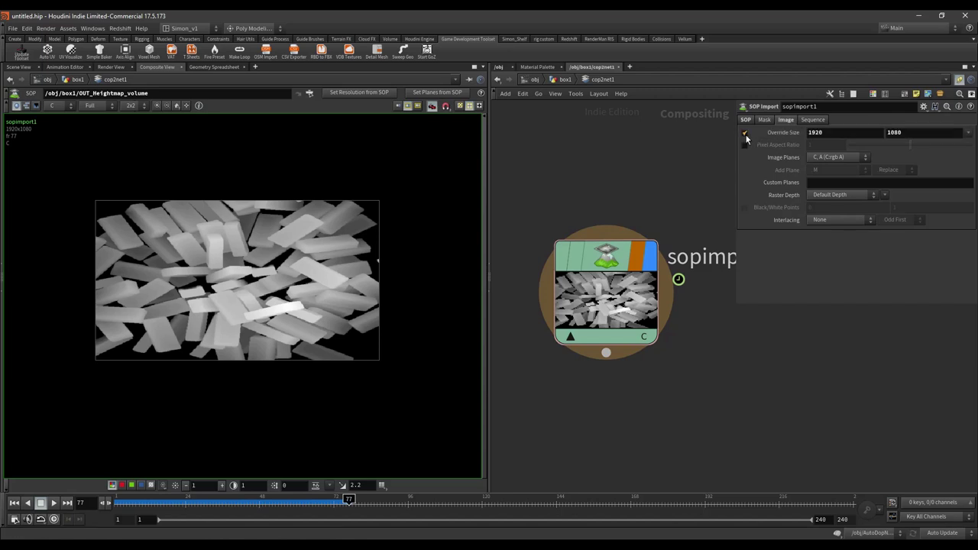
click(968, 133)
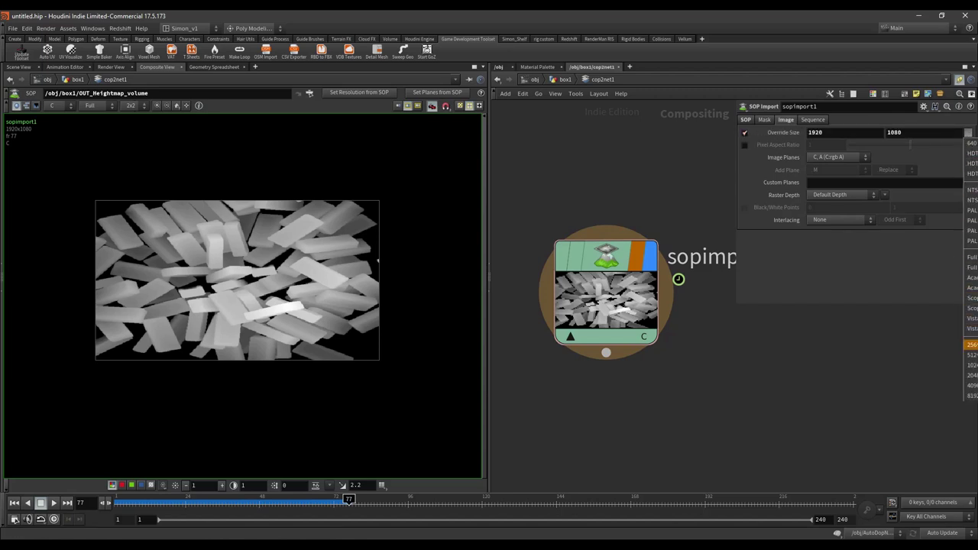
click(971, 356)
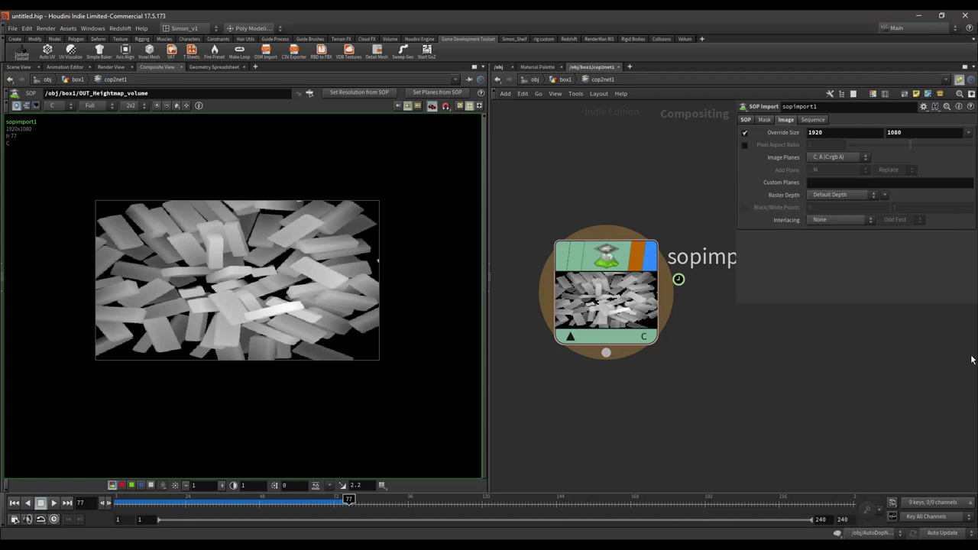
scroll(104, 333, up, 2)
scroll(104, 334, up, 2)
scroll(160, 284, down, 1)
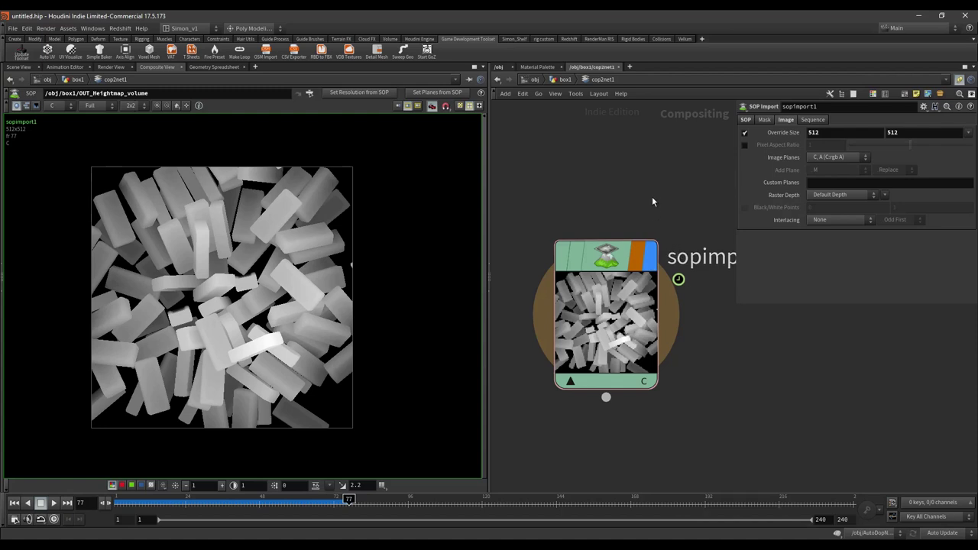
Return to the box1 network and check volume1's sampling divisions against the import's image size.
click(747, 120)
click(785, 120)
click(564, 80)
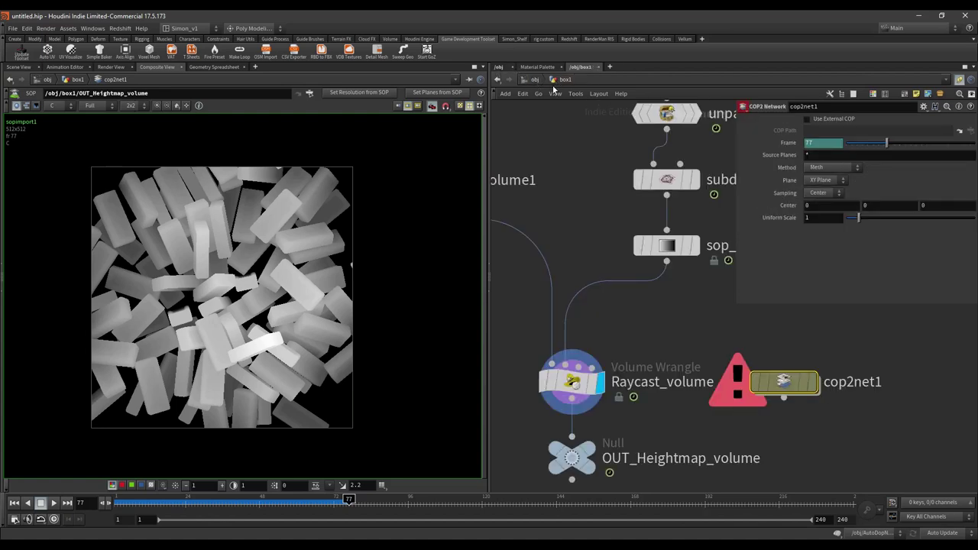
middle_drag(580, 213, 655, 280)
scroll(657, 281, down, 3)
scroll(579, 214, up, 3)
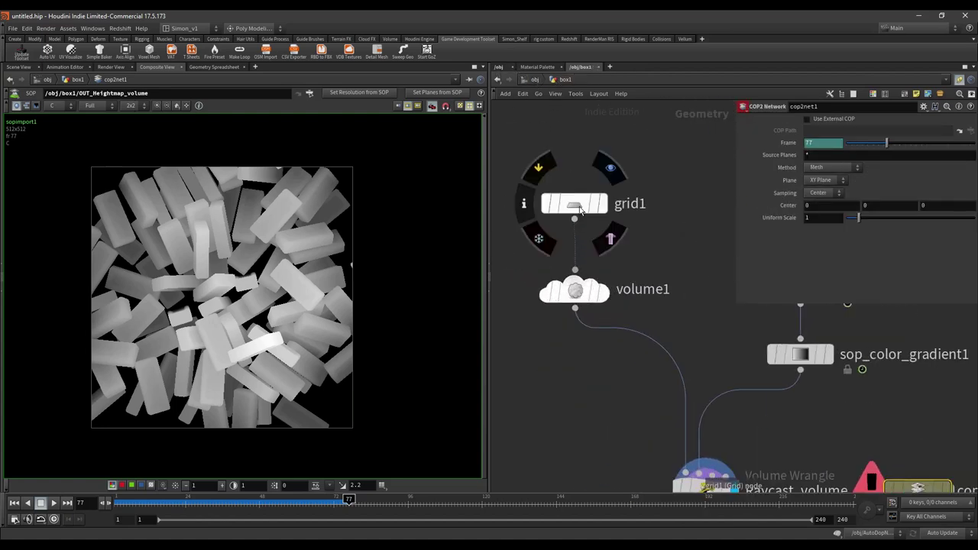
click(574, 290)
middle_drag(707, 426, 559, 306)
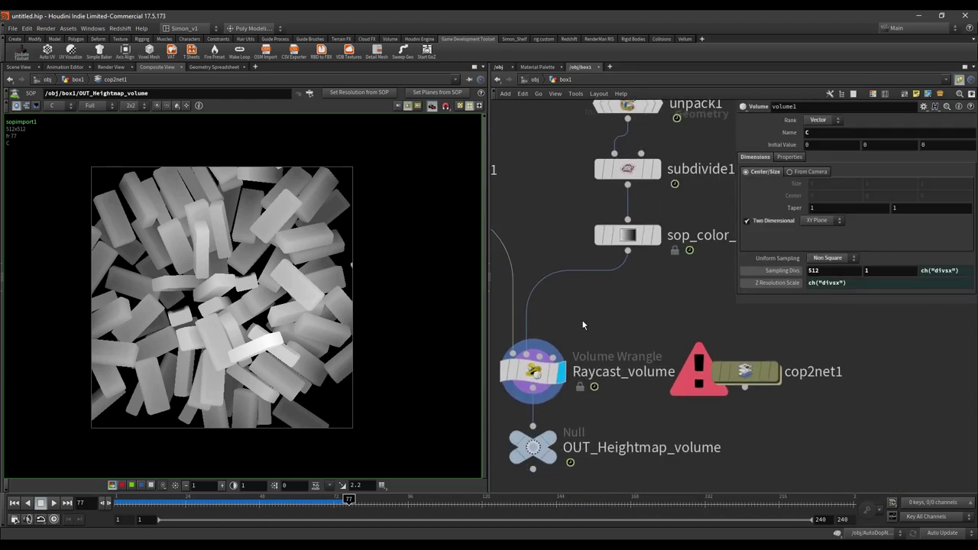
Store the box1 network view, with volume1, Raycast_volume and cop2net1 in sight, as quickmark 1.
scroll(243, 308, up, 5)
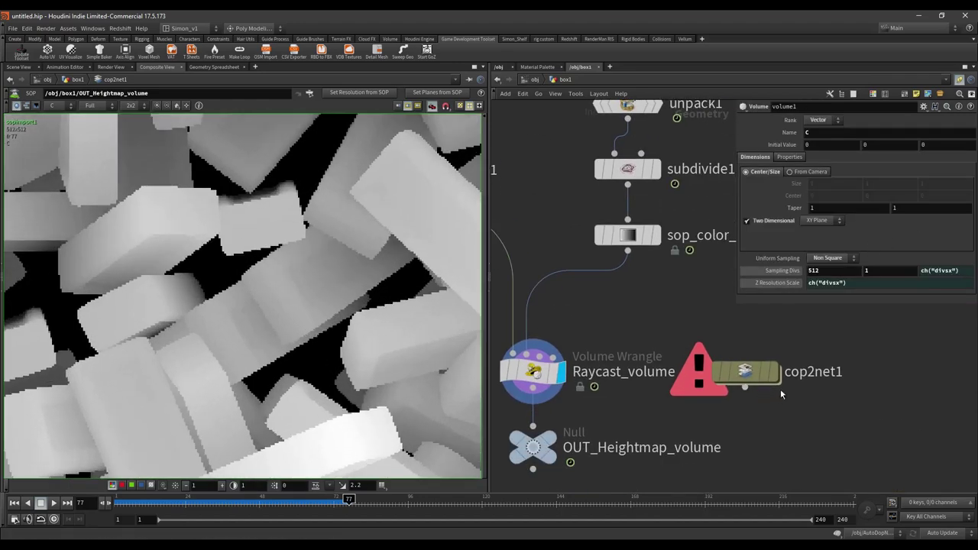
mouse_move(745, 374)
click(745, 375)
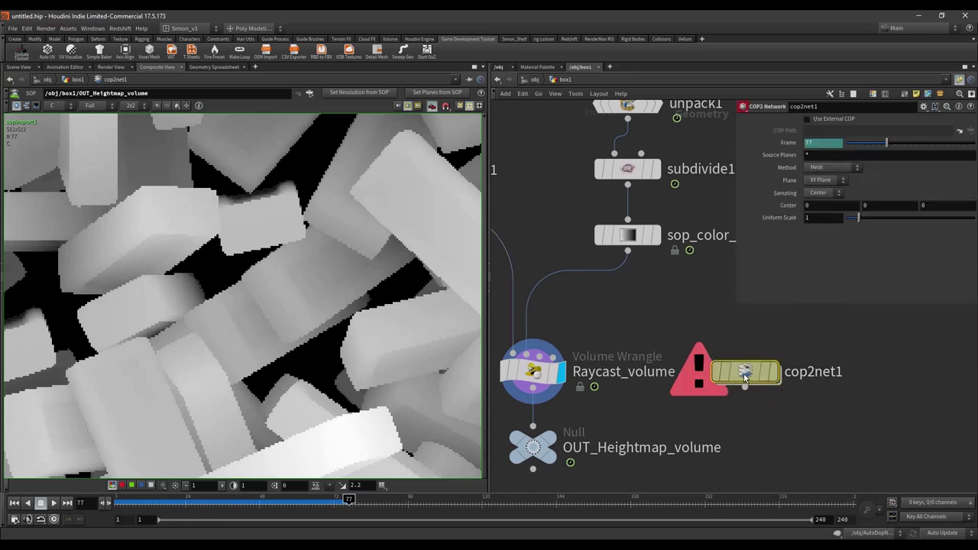
scroll(743, 374, down, 5)
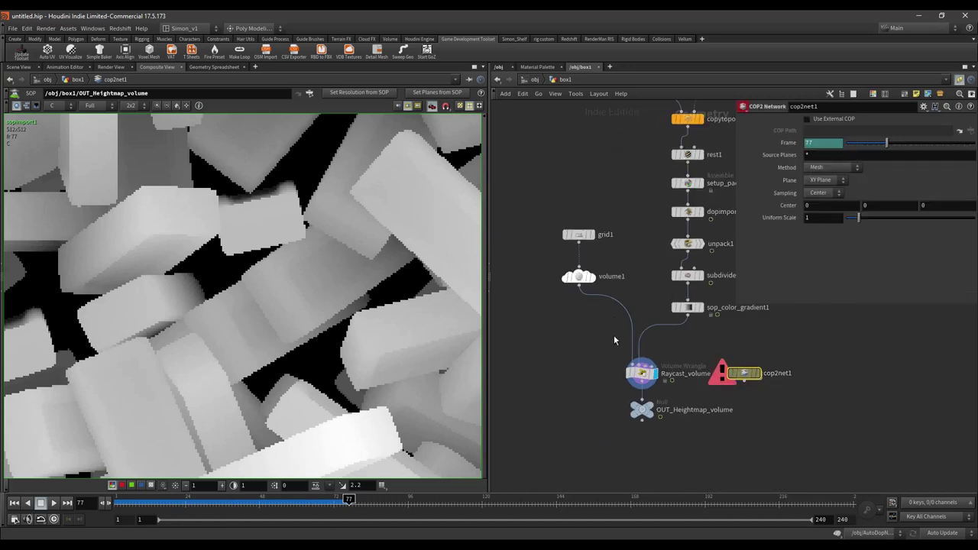
middle_drag(613, 340, 596, 358)
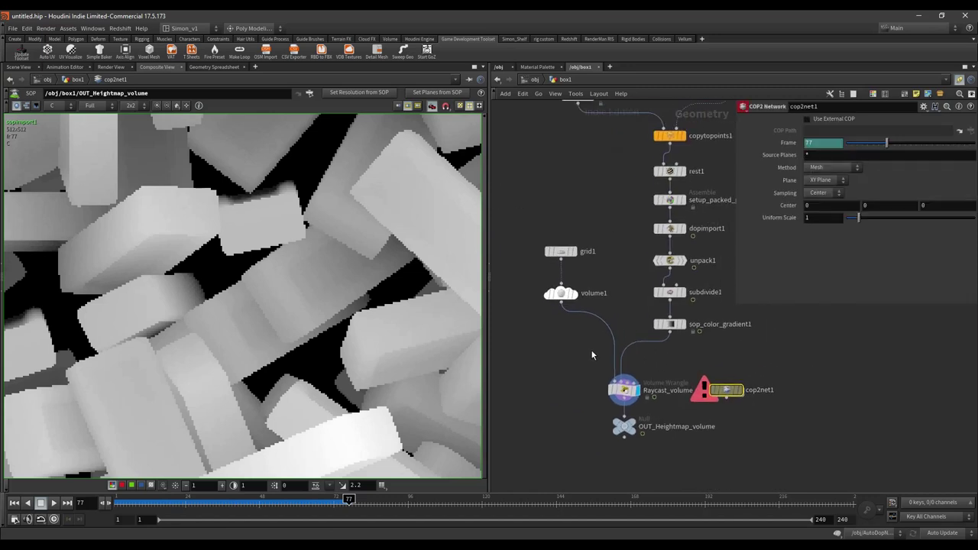
key(ctrl+1)
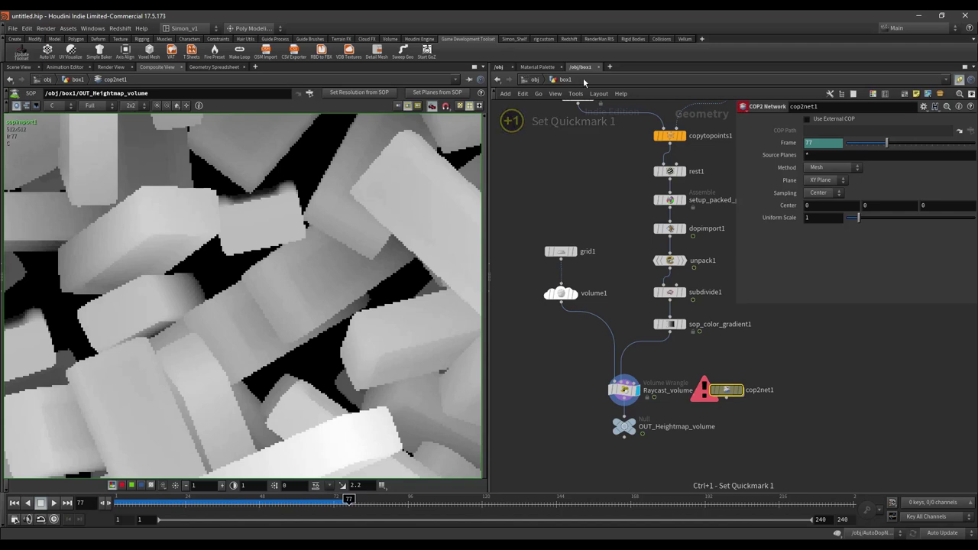
Store the inside of cop2net1 as quickmark 2 and switch between the two quickmarks.
middle_drag(610, 251, 589, 230)
scroll(726, 408, up, 3)
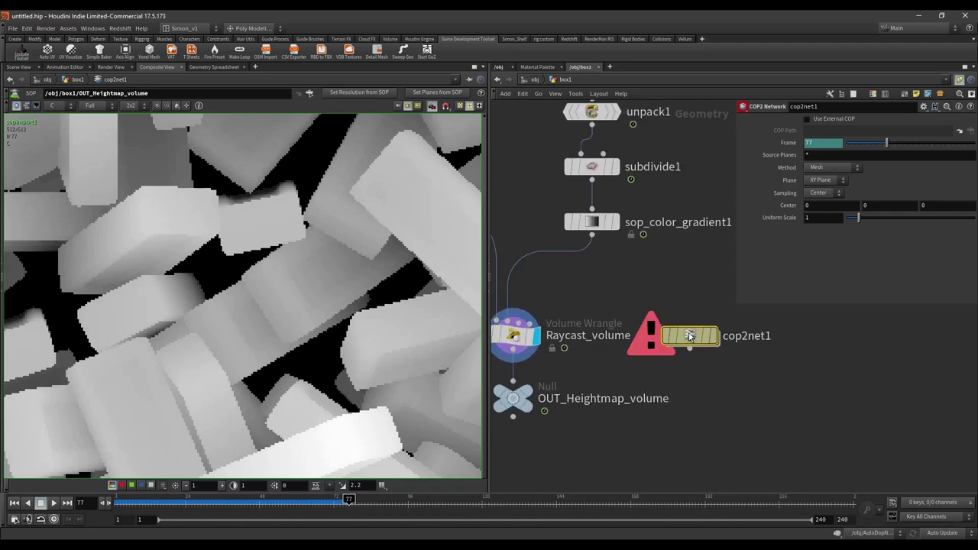
double_click(688, 336)
key(ctrl+2)
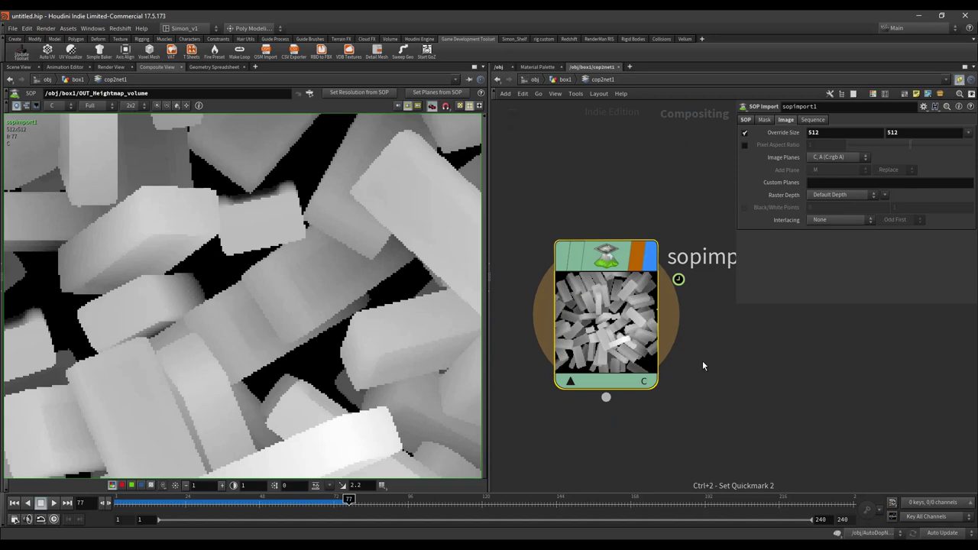
key(1)
key(2)
Go back to the box1 network and set volume1's sampling divisions to 1024.
key(1)
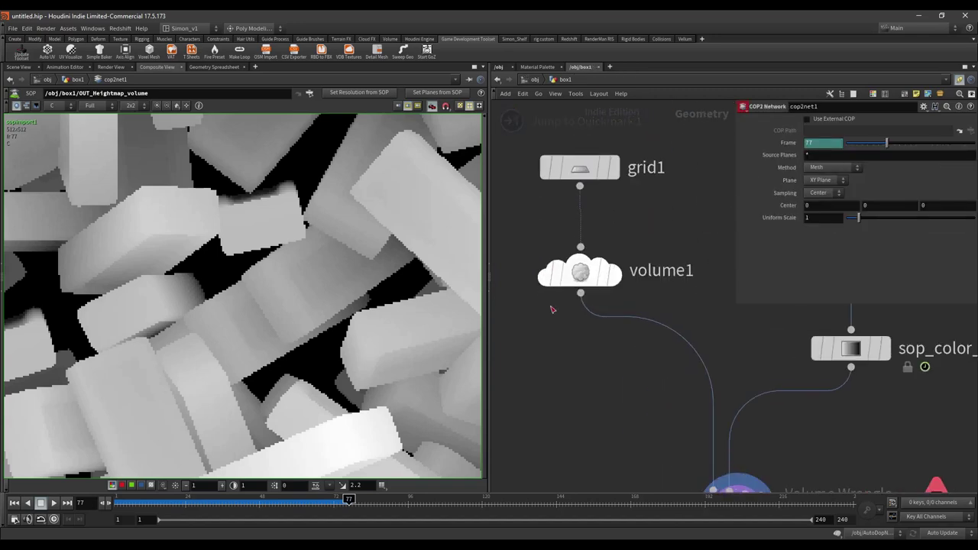
click(574, 287)
click(778, 269)
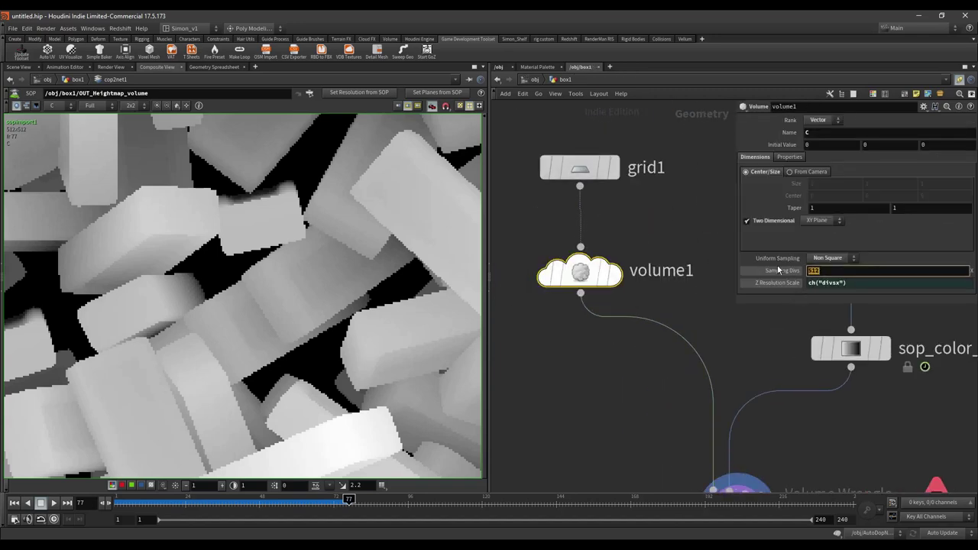
text(1024)
key(Return)
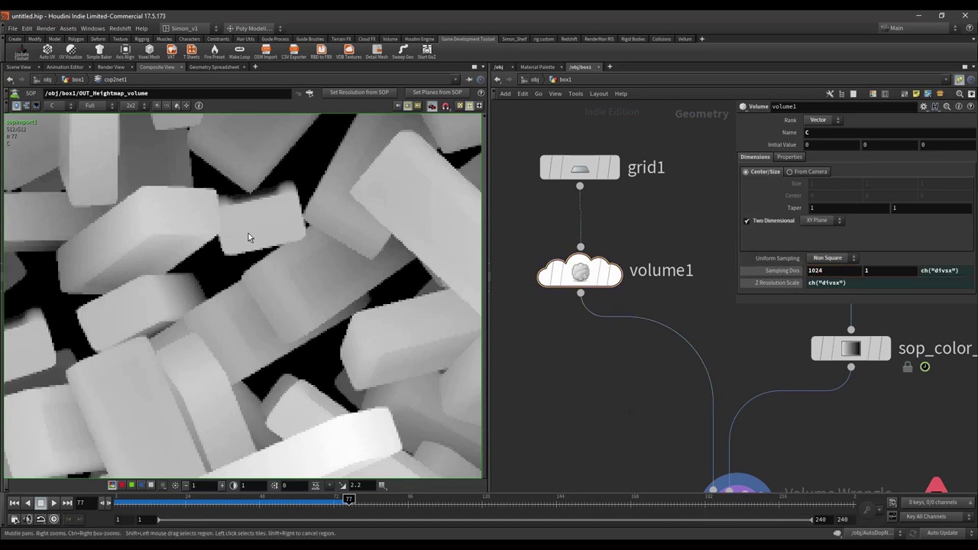
Return to cop2net1 and set the SOP Import's override image size to 1024 x 1024.
key(2)
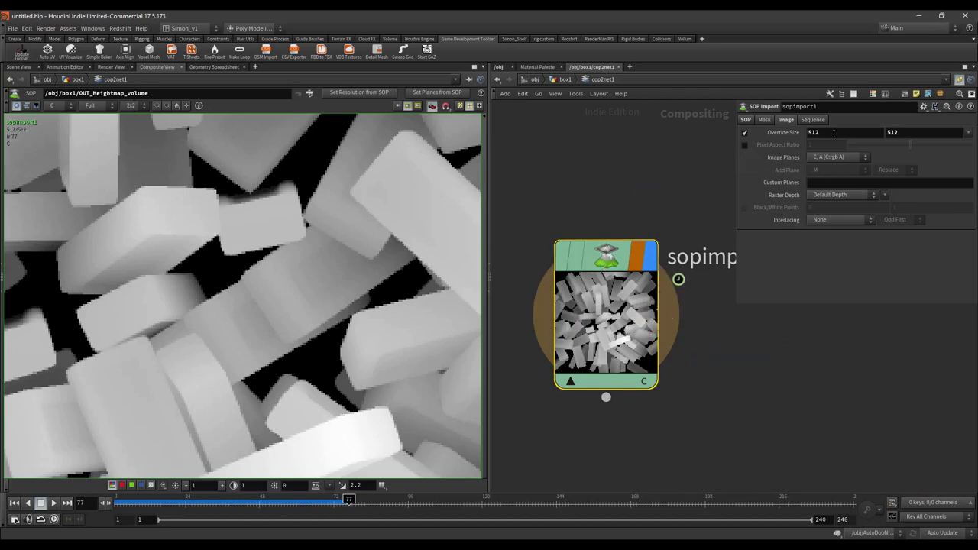
click(968, 132)
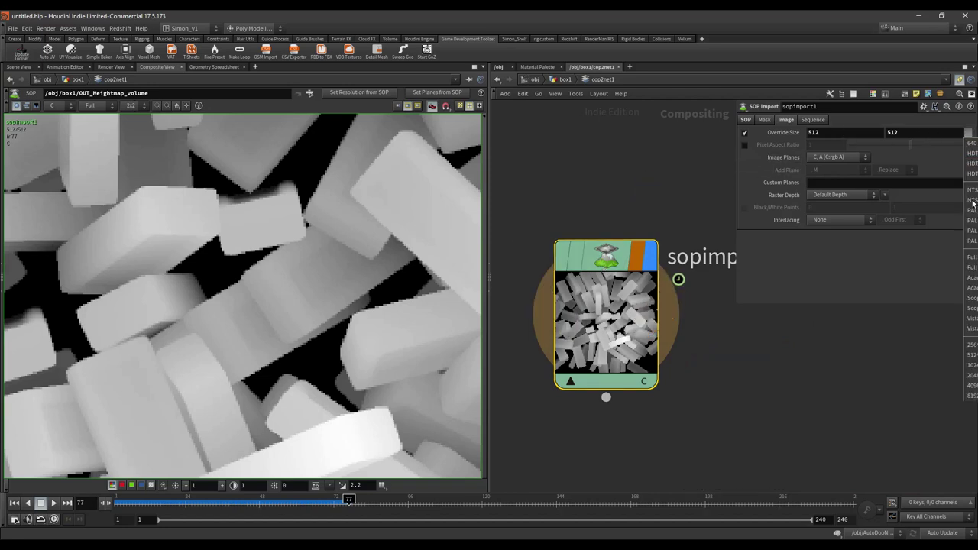
click(972, 365)
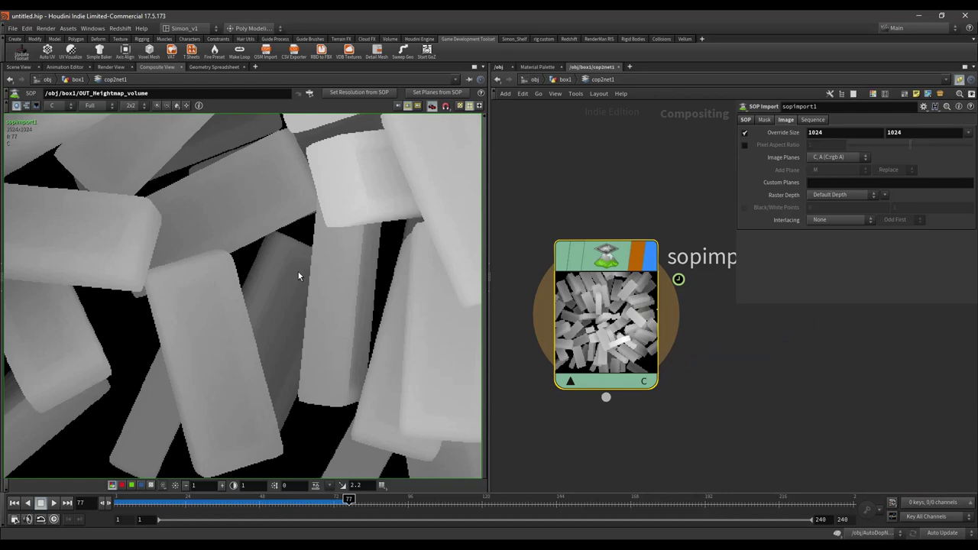
Play the height map animation from about frame 38 to review it at the higher resolution.
scroll(286, 315, down, 3)
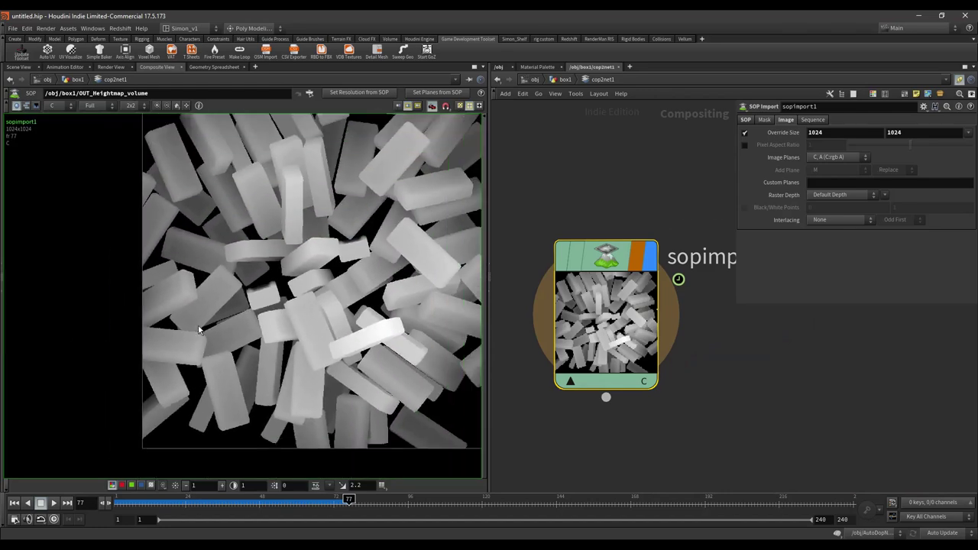
middle_drag(339, 222, 301, 298)
click(226, 499)
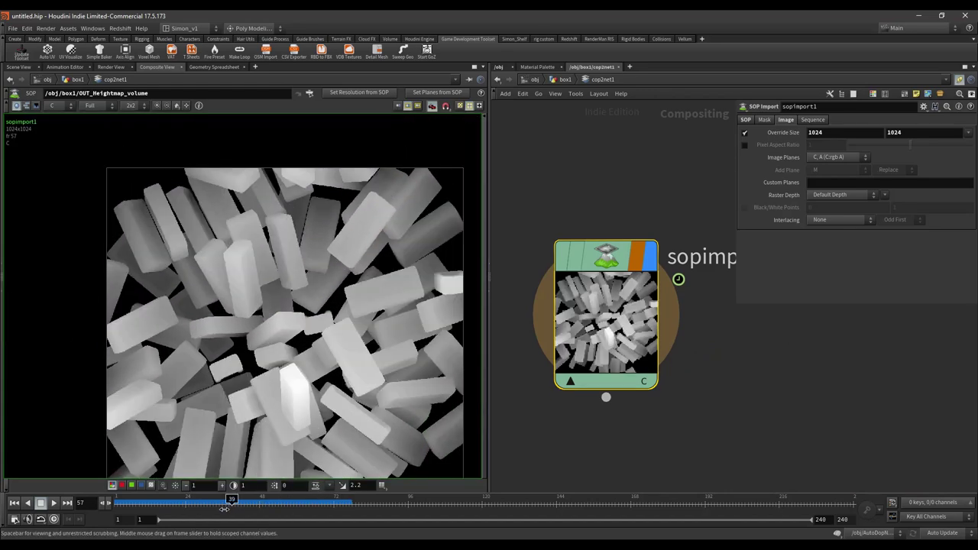
click(54, 503)
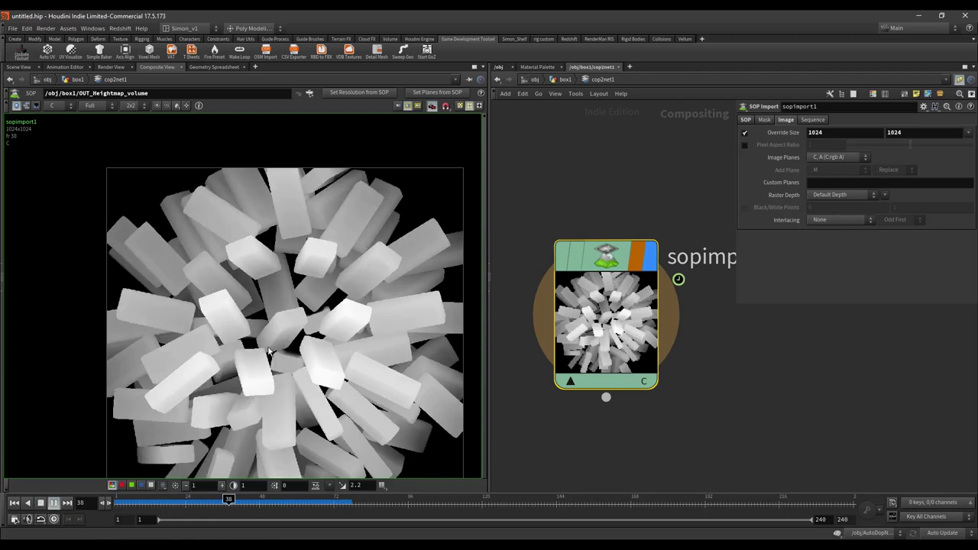
middle_drag(307, 336, 289, 306)
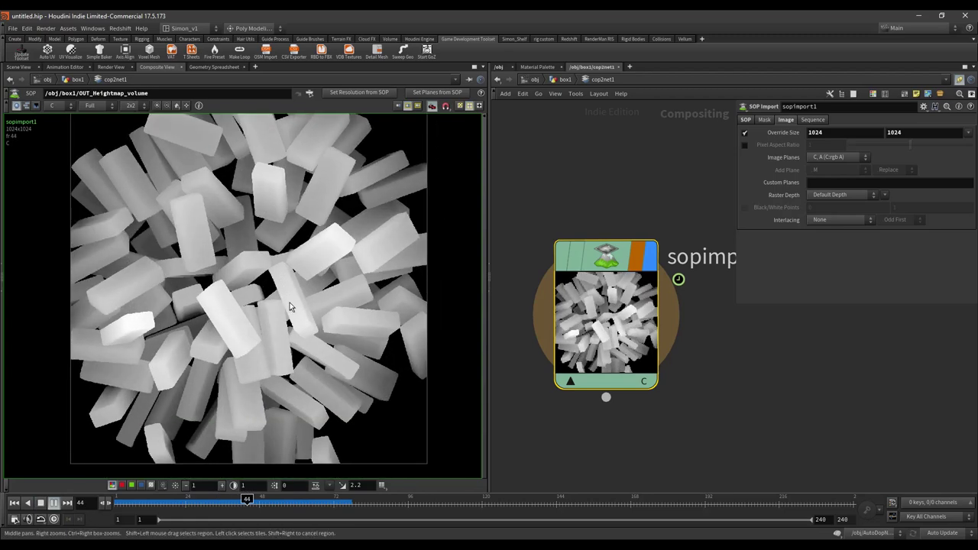
scroll(290, 307, down, 2)
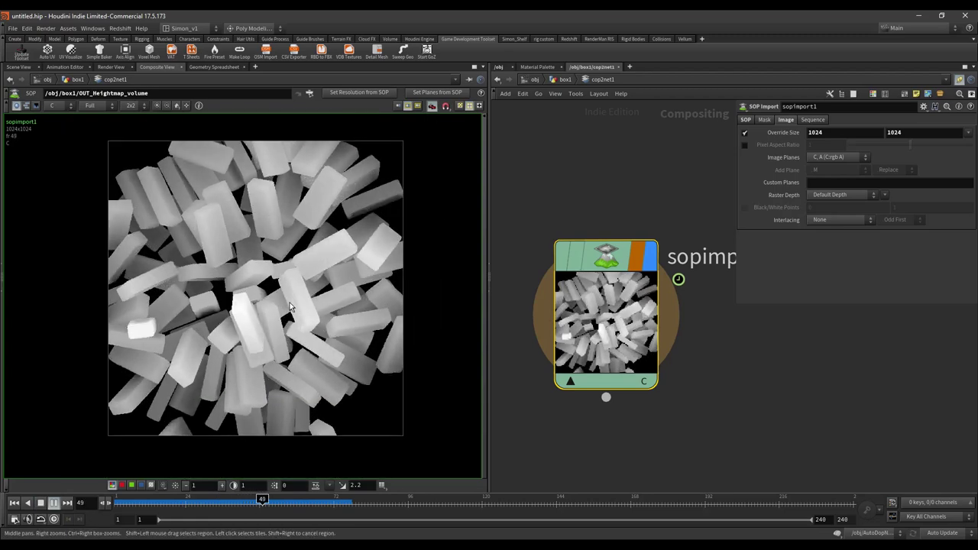
click(40, 504)
Display a GameDev Normal From Grayscale node connected to sopimport1 and raise its strength to 6.59.
scroll(721, 385, down, 3)
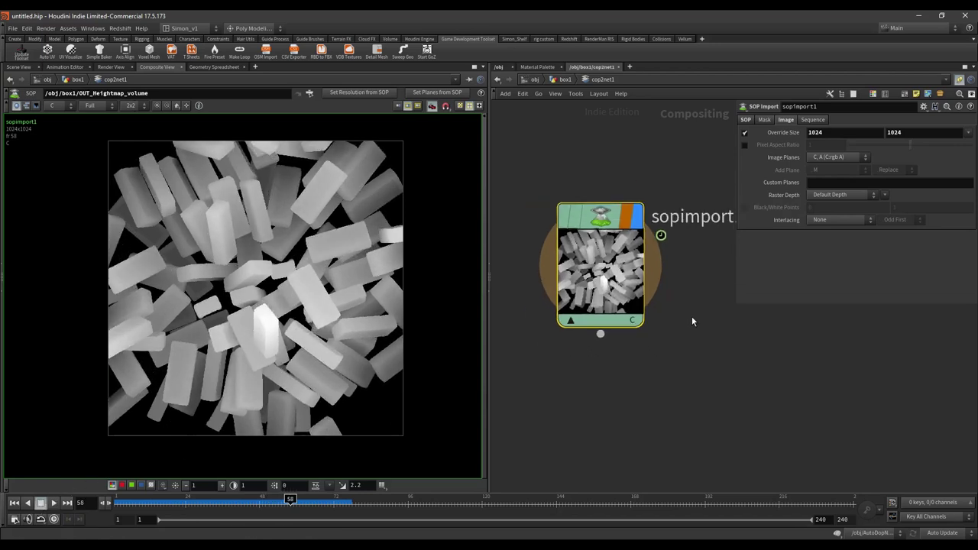
scroll(644, 395, up, 1)
click(666, 392)
key(Tab)
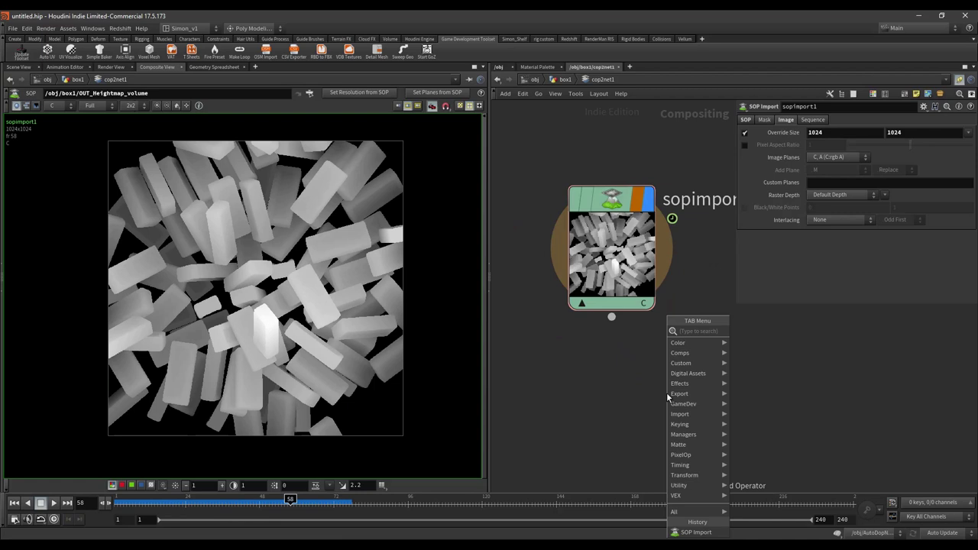
text(norm)
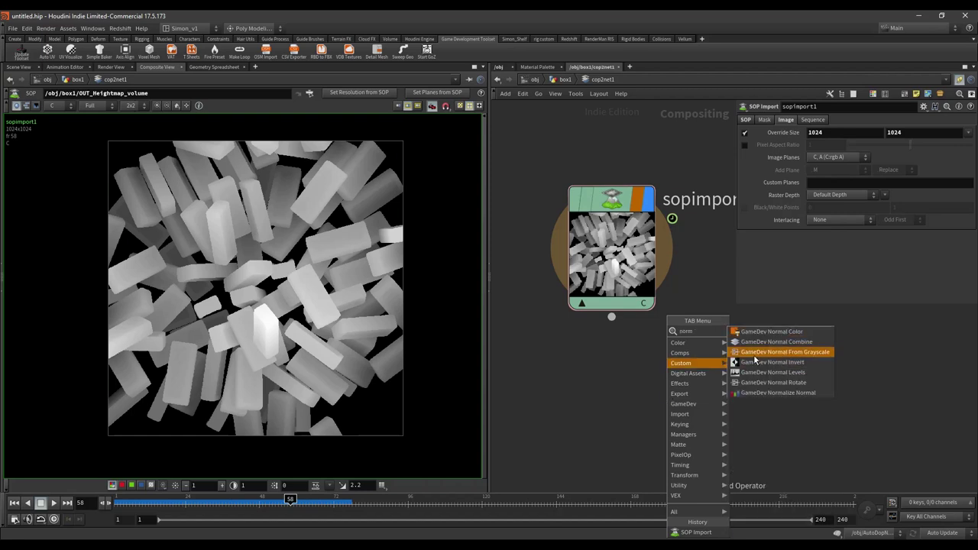
click(734, 356)
click(633, 426)
drag(612, 317, 662, 393)
click(632, 405)
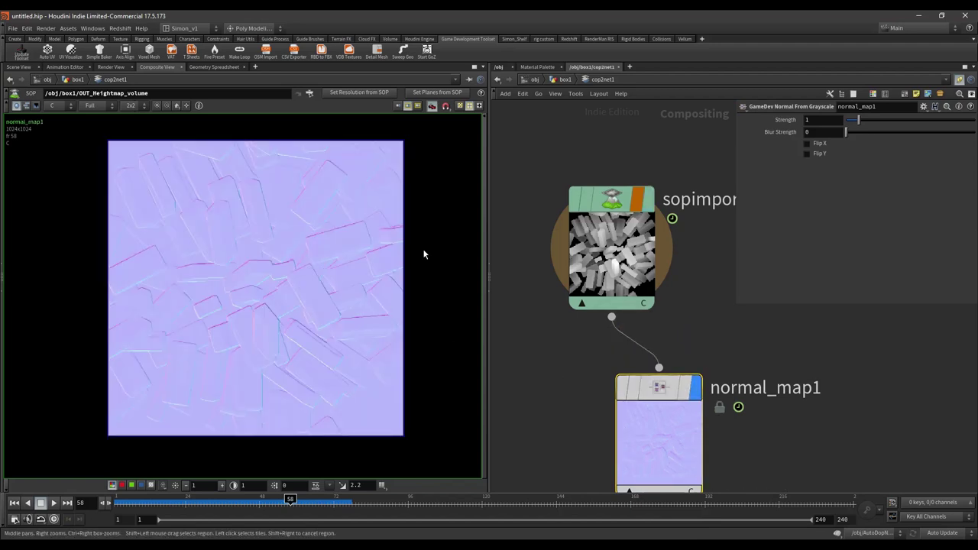
drag(858, 120, 931, 121)
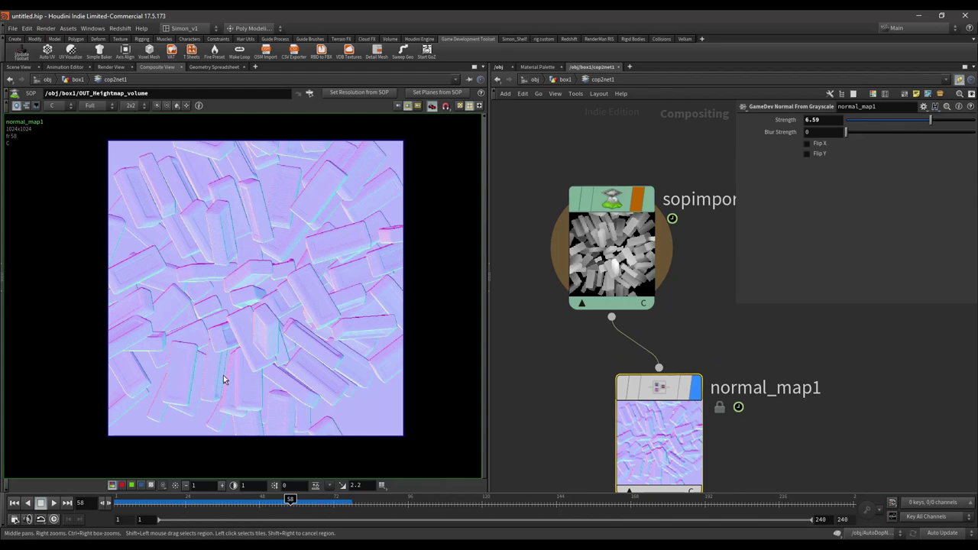
middle_drag(576, 405, 569, 325)
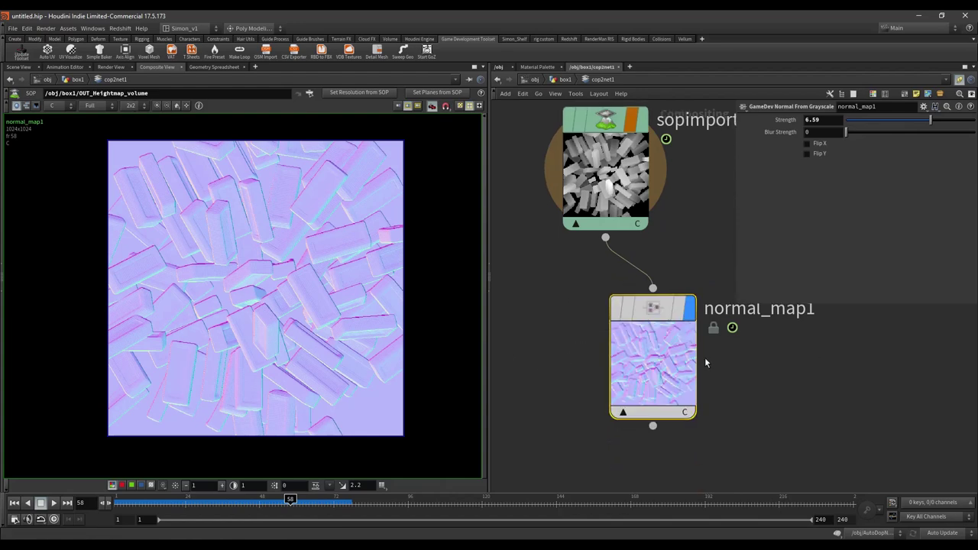
Delete the Normal From Grayscale node from the compositing network.
key(Delete)
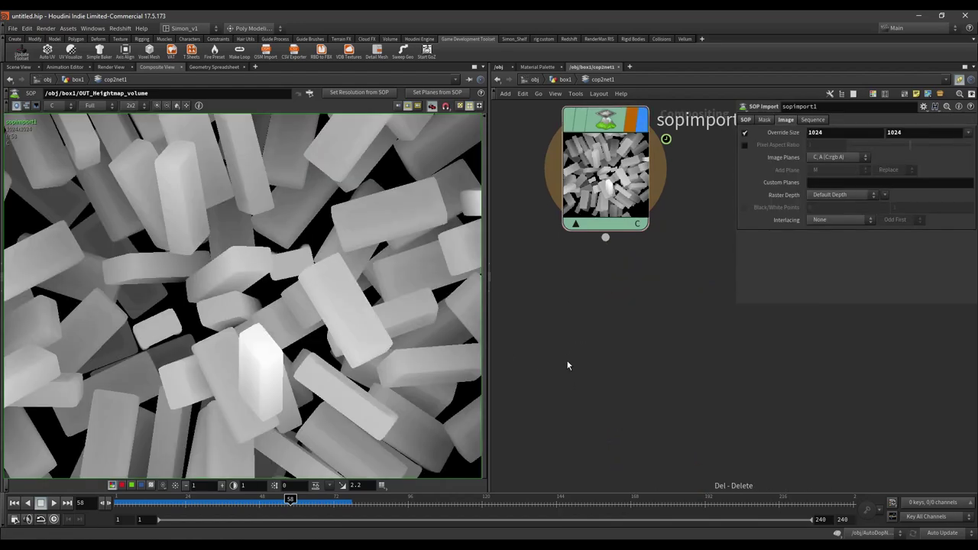
scroll(263, 339, down, 4)
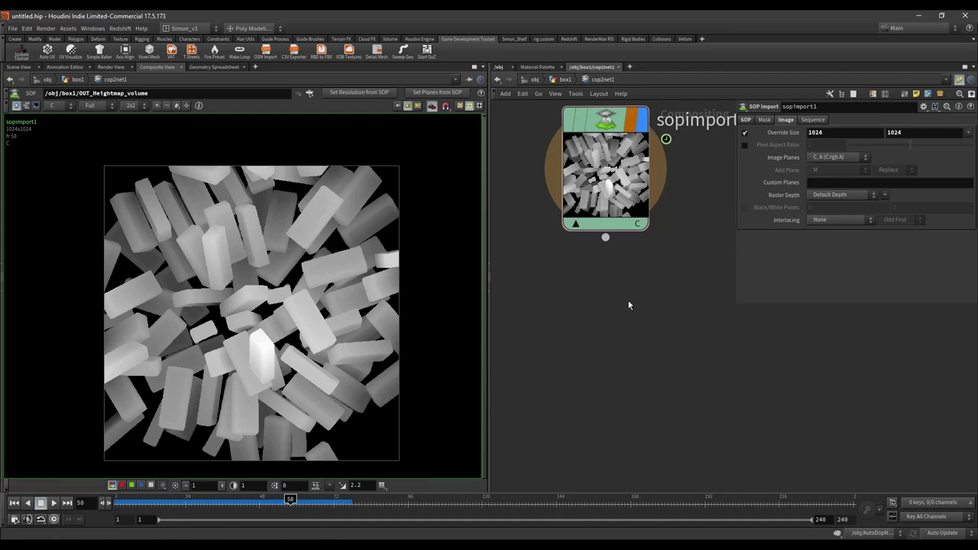
middle_drag(614, 345, 640, 323)
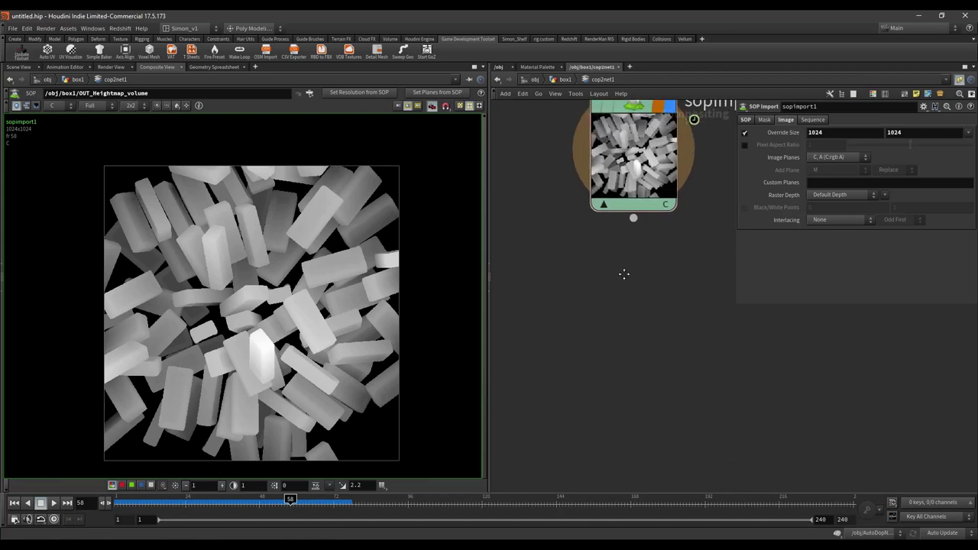
middle_drag(625, 273, 627, 373)
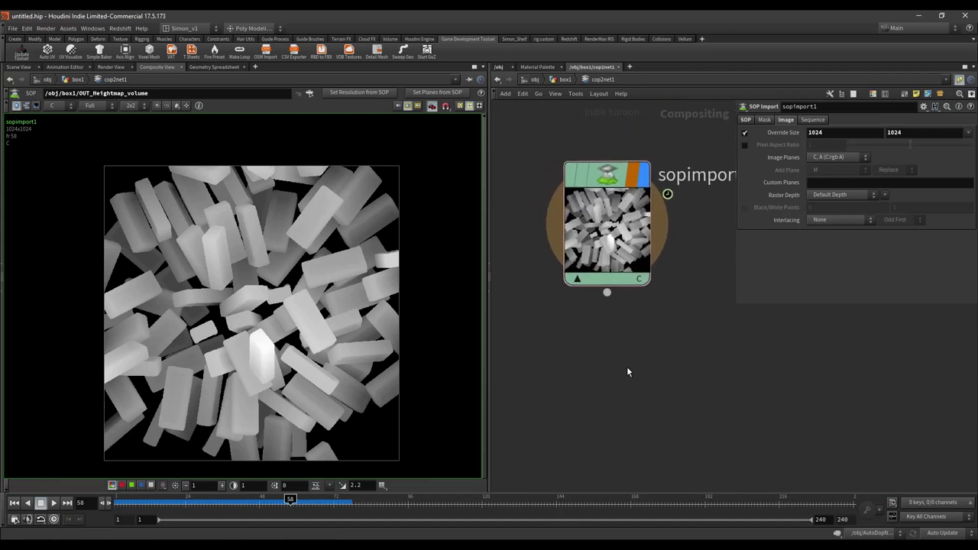
Add a ROP File Output node below sopimport1 and connect the imported height map to it.
scroll(625, 355, up, 1)
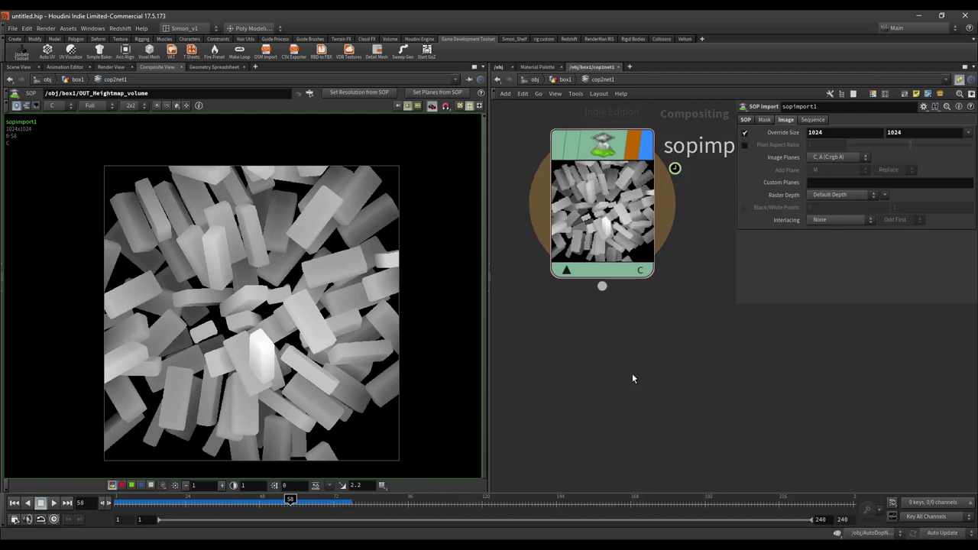
key(Tab)
key(Escape)
key(Tab)
text(rop)
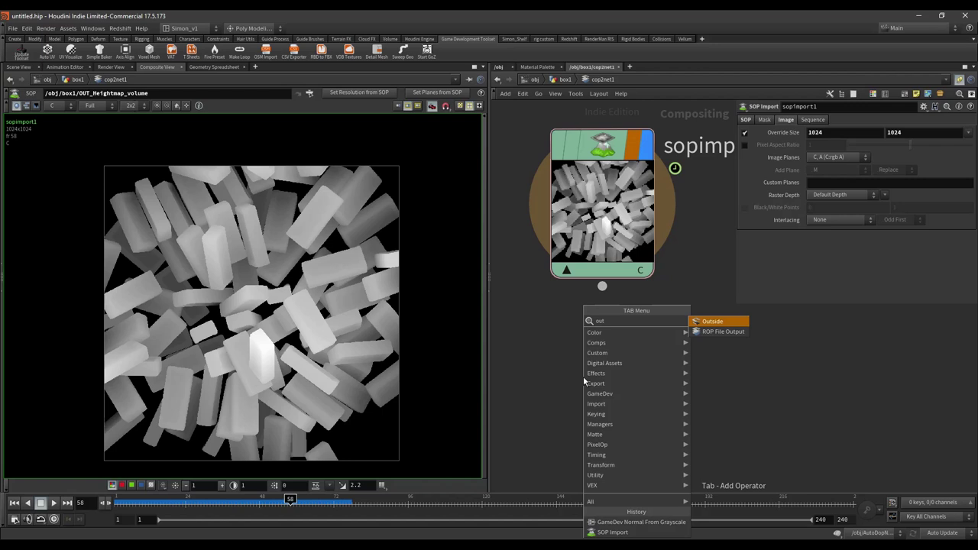
key(Return)
click(578, 384)
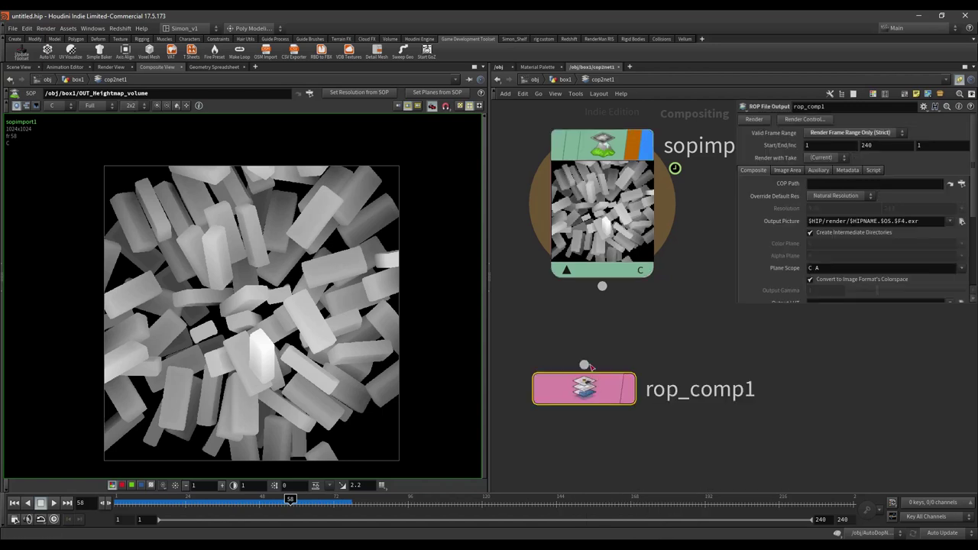
drag(585, 388, 603, 391)
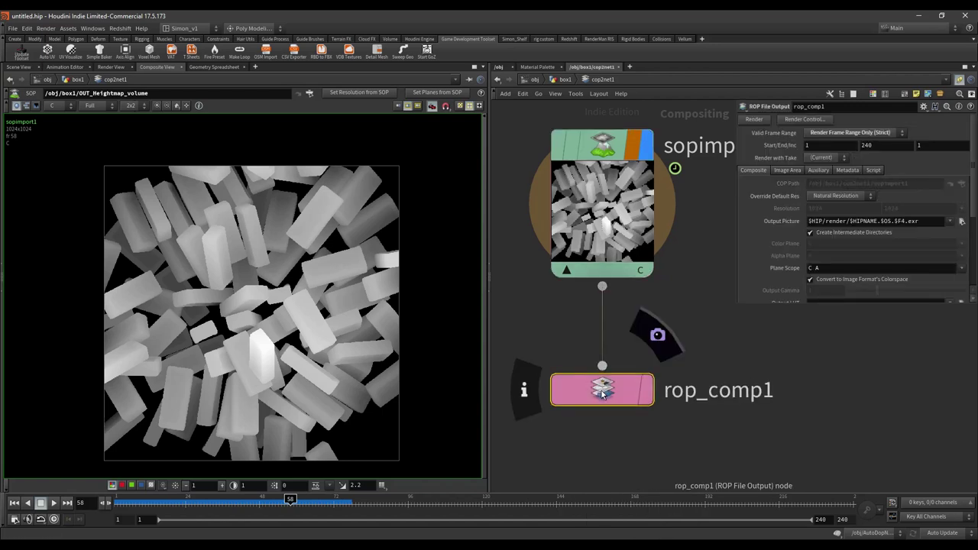
Set the ROP File Output to render the current frame only, with the output picture $HIP/render/$HIPNAME.$OS.png.
click(823, 133)
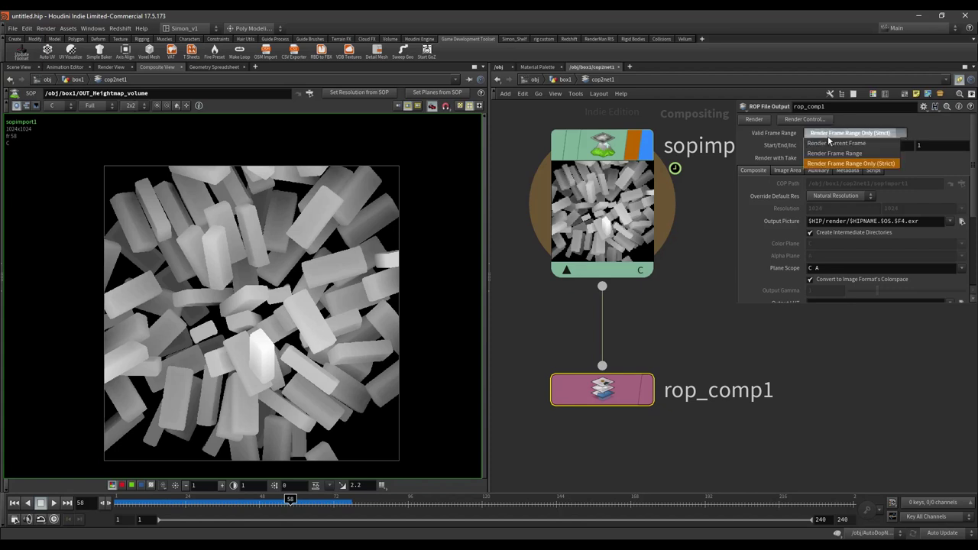
click(831, 147)
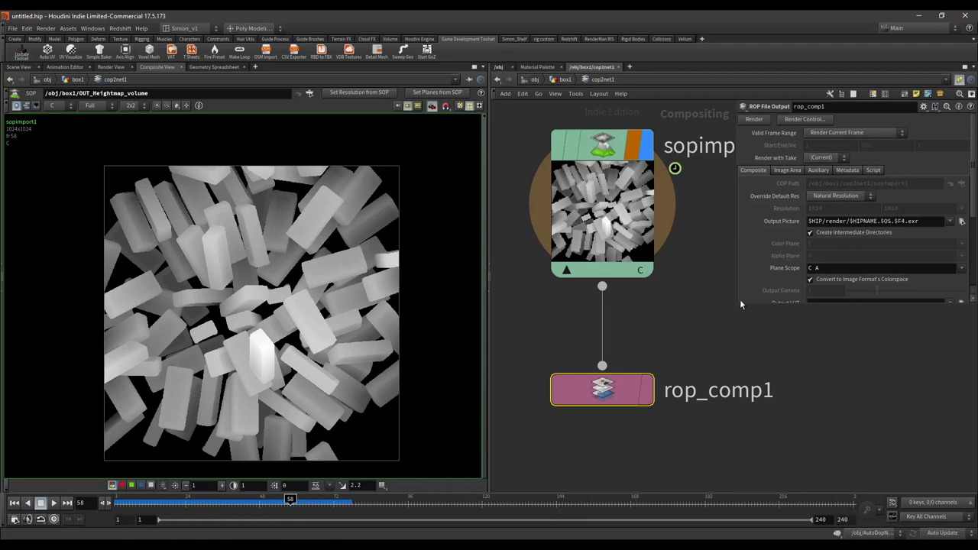
click(925, 222)
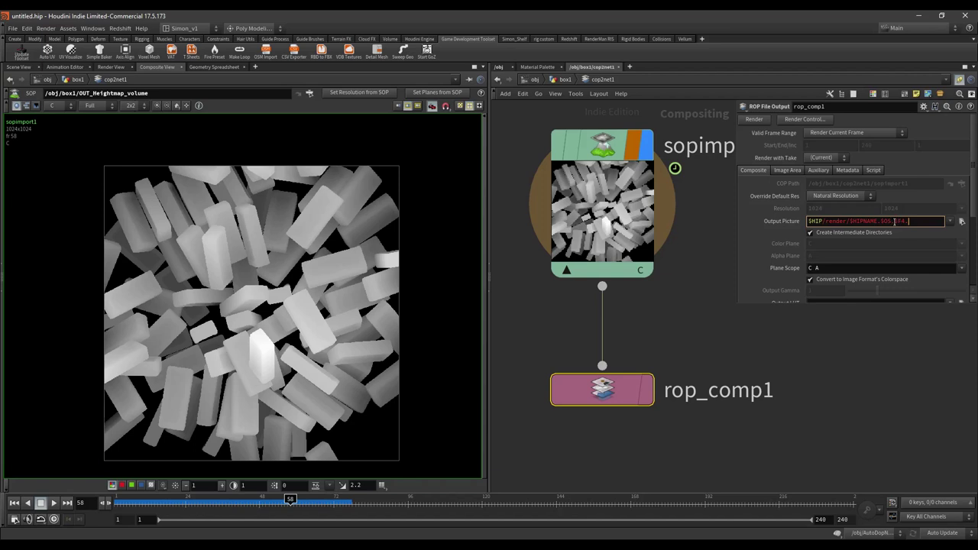
drag(893, 221, 907, 221)
click(896, 221)
drag(901, 221, 897, 222)
key(BackSpace)
click(894, 330)
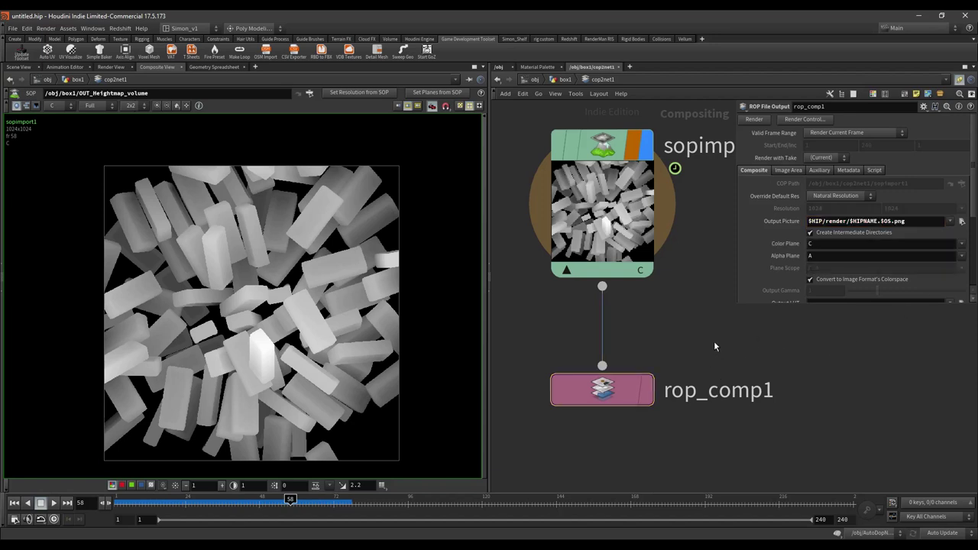
Clear the Alpha Plane setting of rop_comp1 so only color plane C is written.
click(836, 258)
key(Return)
scroll(745, 245, down, 3)
scroll(772, 254, up, 3)
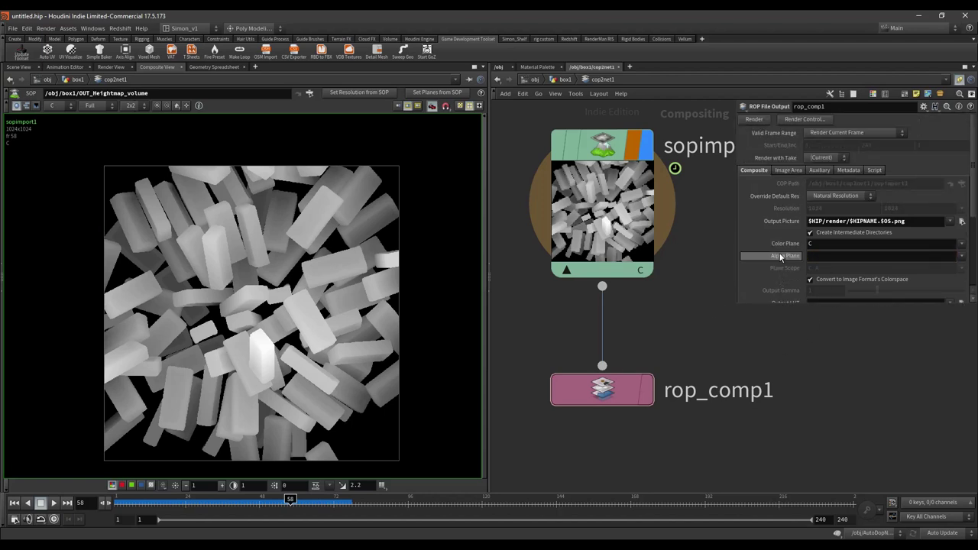
Save the Falling_bricks scene and render the current height map frame to the PNG file.
key(ctrl+s)
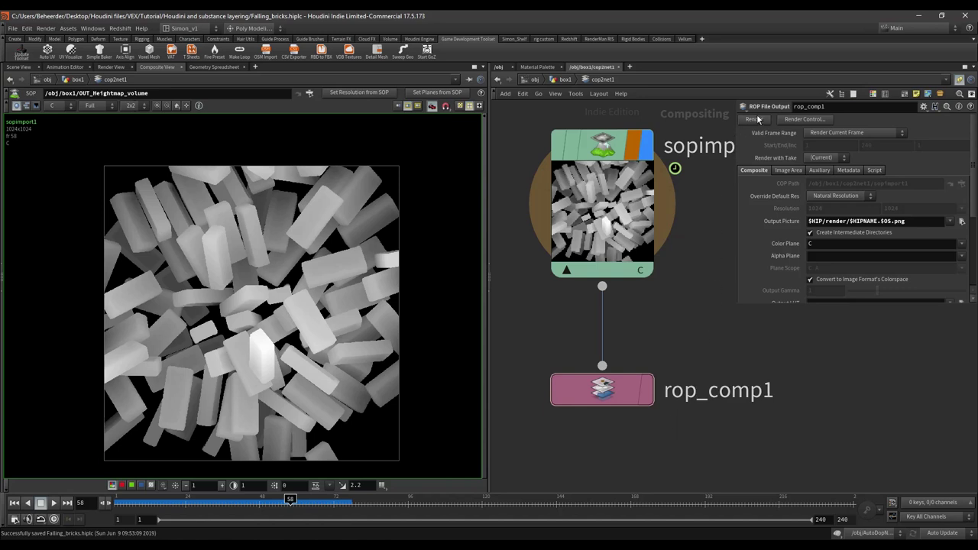
click(758, 123)
Review the parts of the output picture path and check the rendered Falling_bricks.rop_comp1.png in the photo viewer.
drag(915, 219, 778, 219)
click(764, 390)
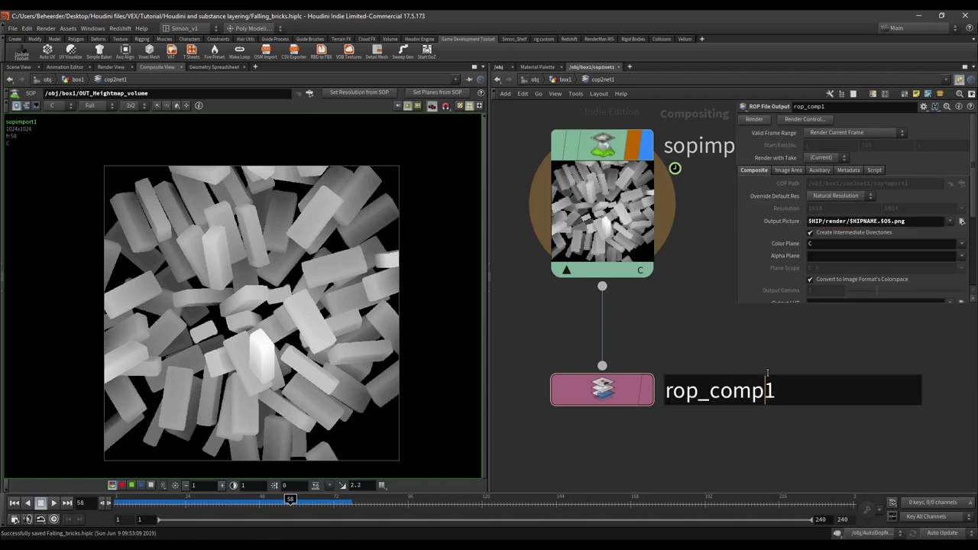
drag(823, 222, 803, 221)
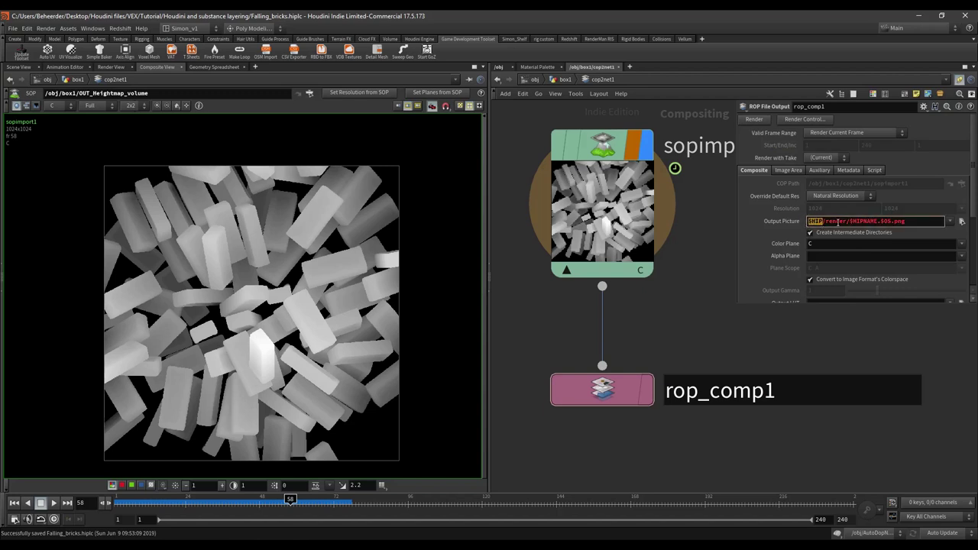
click(838, 222)
double_click(844, 221)
click(792, 351)
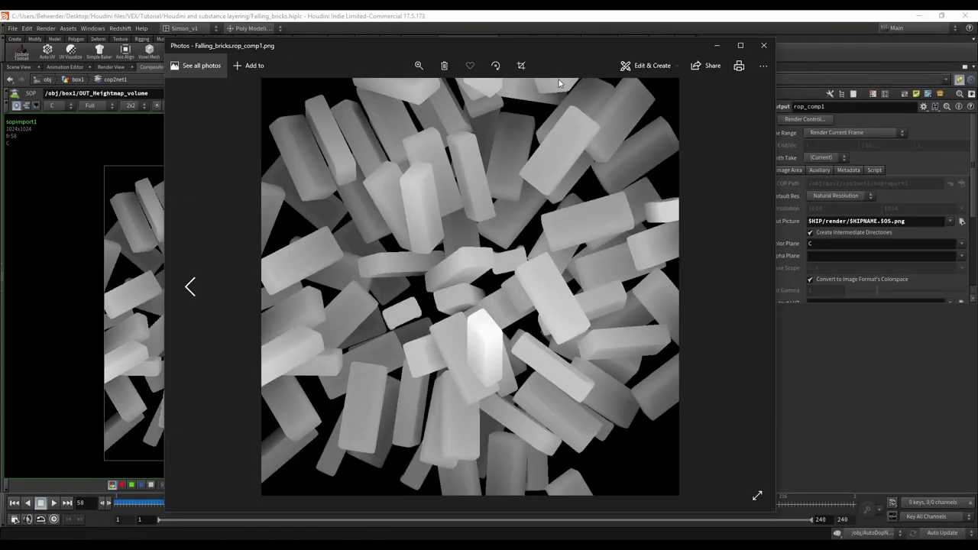
click(762, 50)
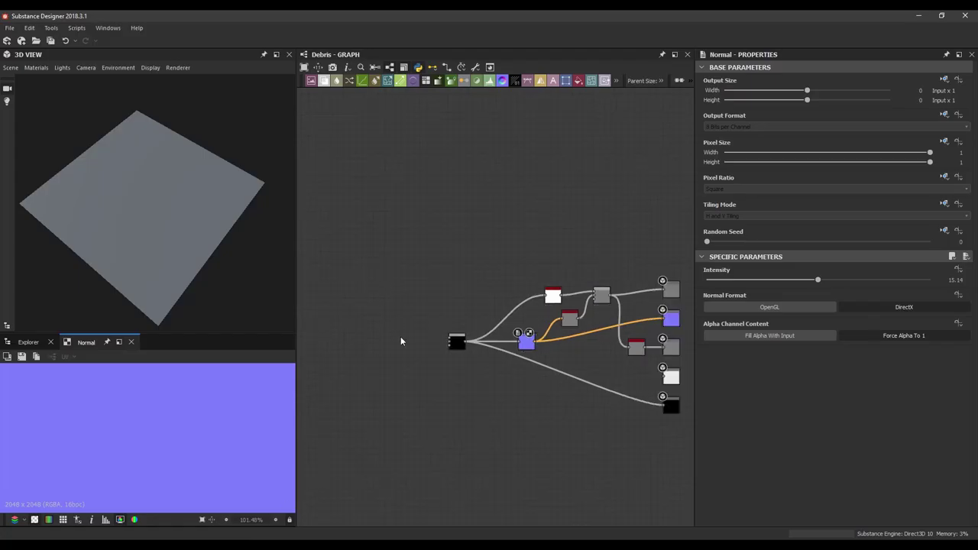
Switch to Substance Designer and link the rendered brick height map into the Debris graph as a bitmap ahead of the first Blend node.
scroll(401, 353, up, 3)
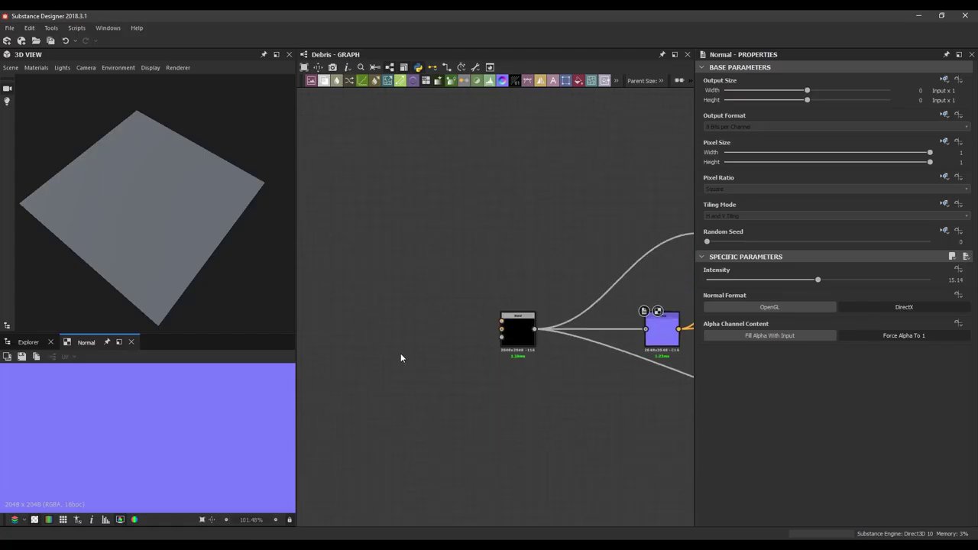
scroll(412, 348, down, 5)
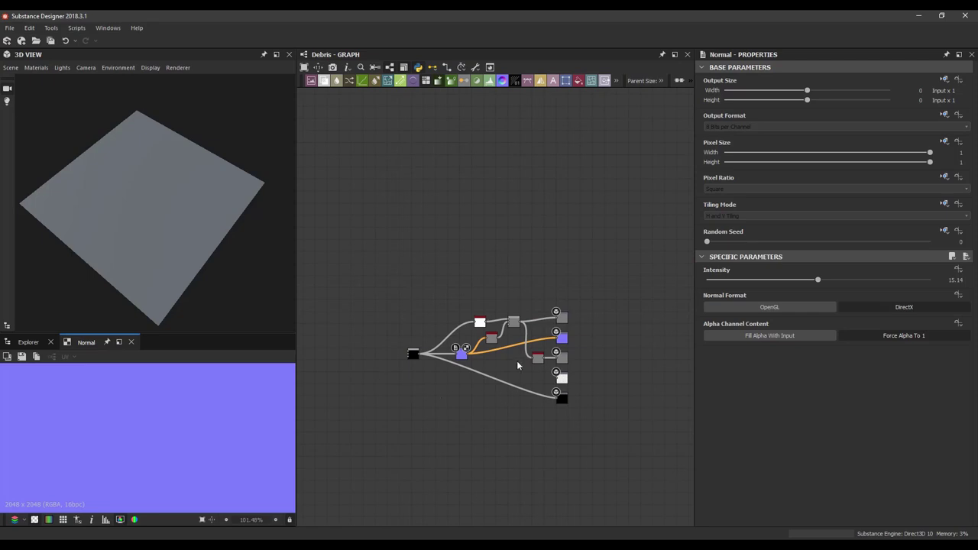
scroll(464, 380, up, 4)
middle_drag(415, 403, 505, 406)
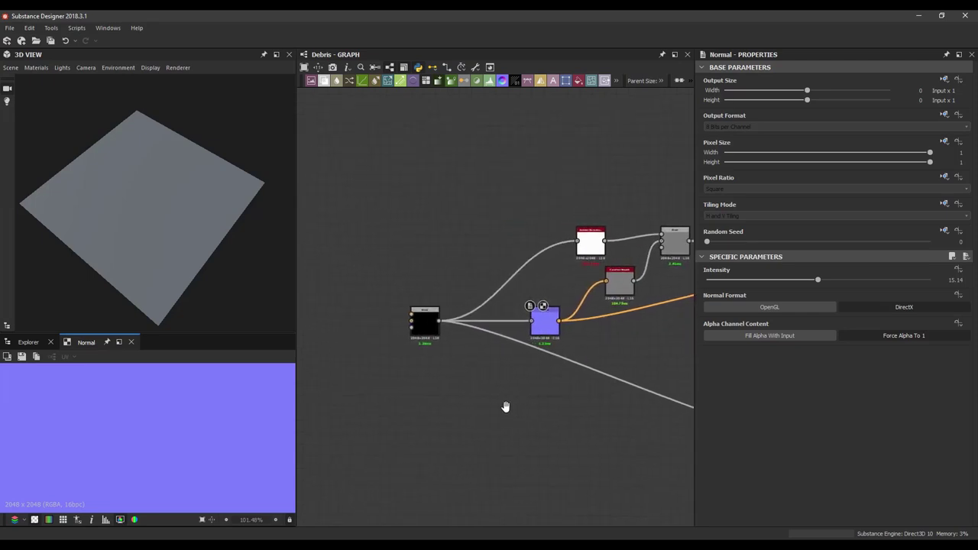
scroll(504, 407, down, 2)
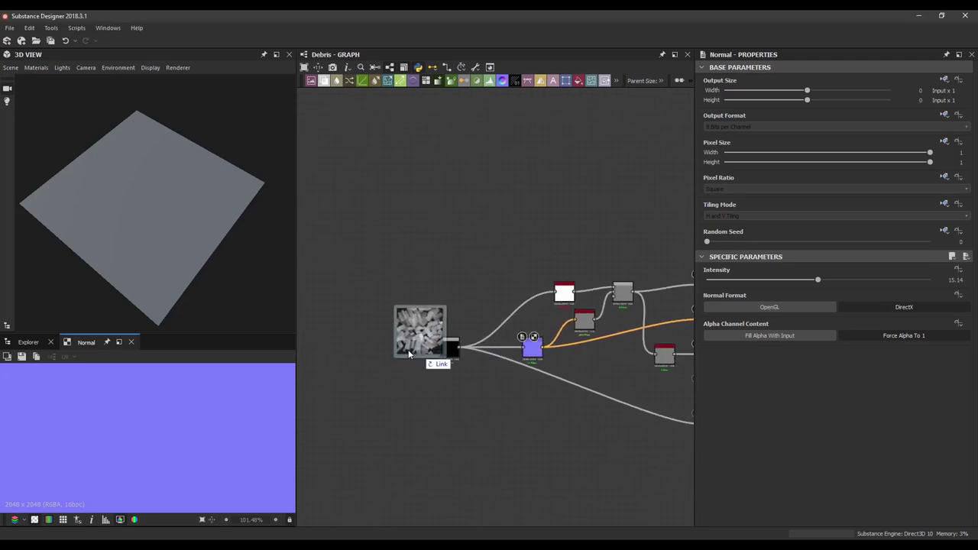
drag(408, 349, 370, 350)
click(385, 359)
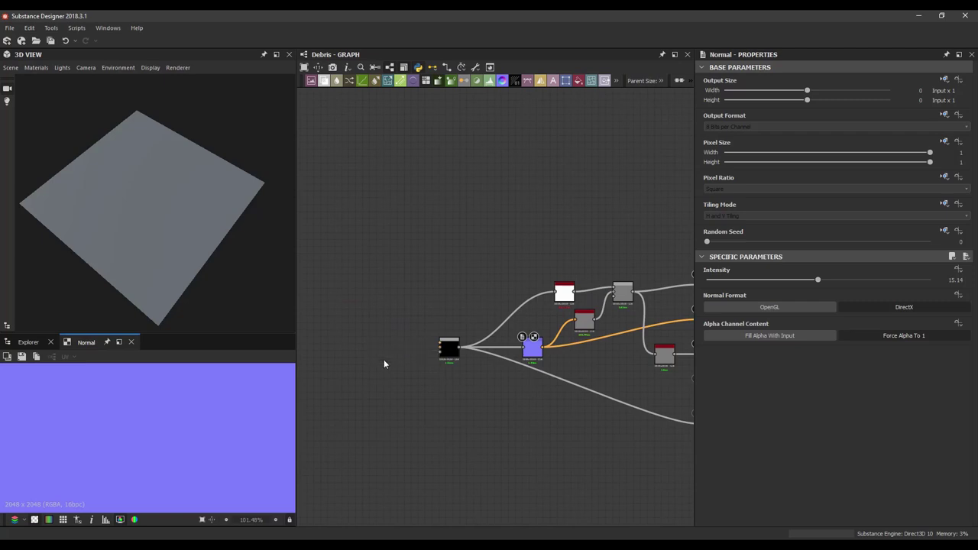
scroll(384, 359, up, 3)
drag(360, 341, 389, 352)
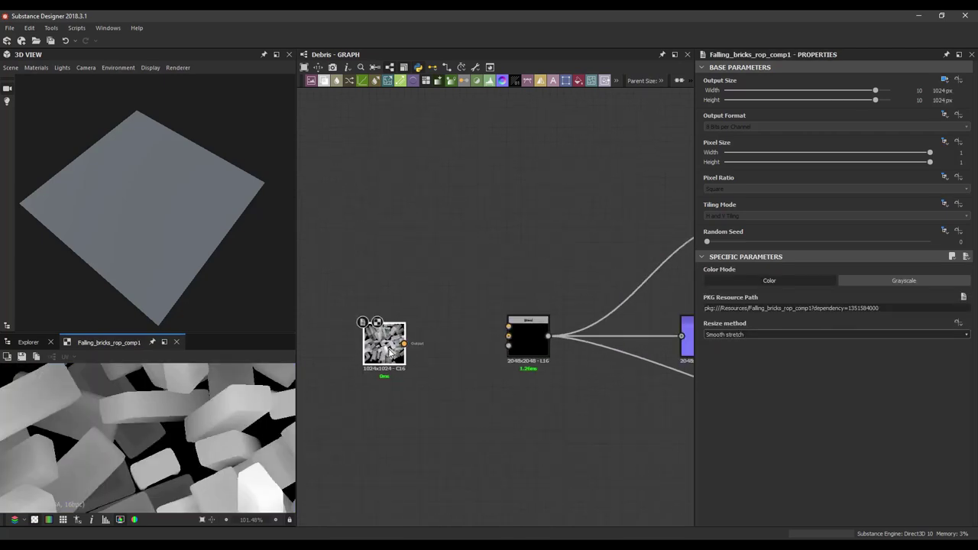
Set the bitmap's color mode to Grayscale and connect its output to the first Blend node's Background input.
click(768, 281)
scroll(376, 367, up, 1)
drag(375, 367, 415, 356)
scroll(444, 318, up, 1)
drag(449, 318, 606, 317)
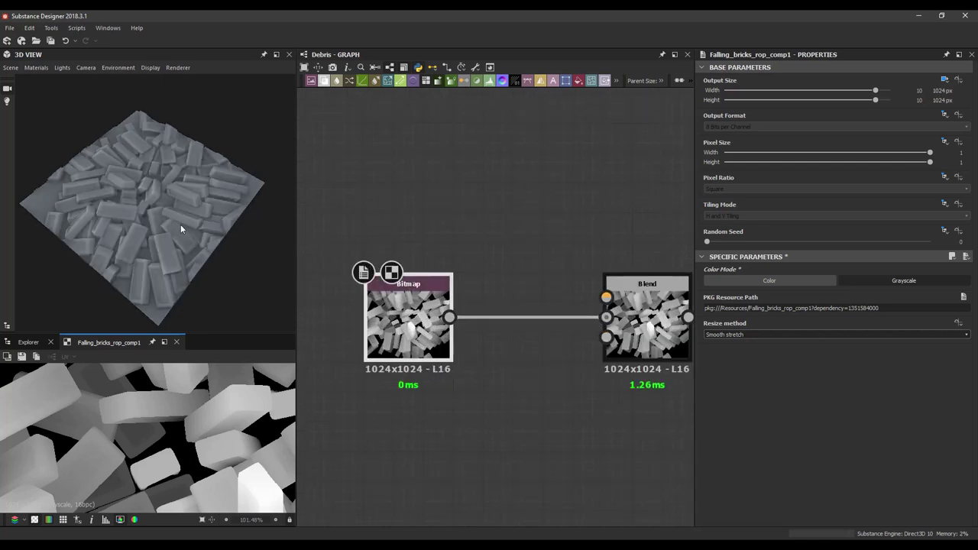
Examine the displaced bricks in the 3D view and the graph branches fed by the first Blend node.
mouse_move(181, 224)
mouse_down()
mouse_move(233, 225)
mouse_move(181, 223)
mouse_up()
scroll(181, 223, up, 3)
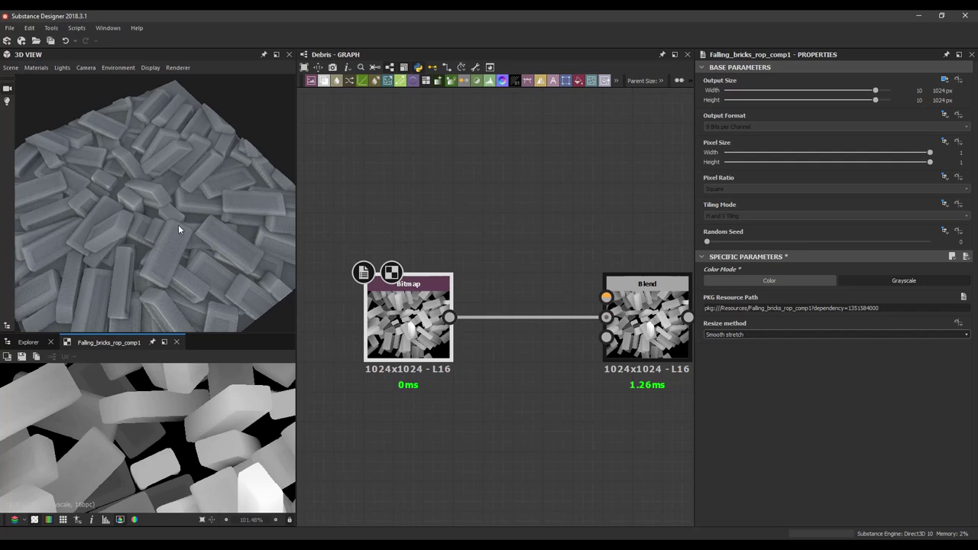
scroll(178, 225, down, 2)
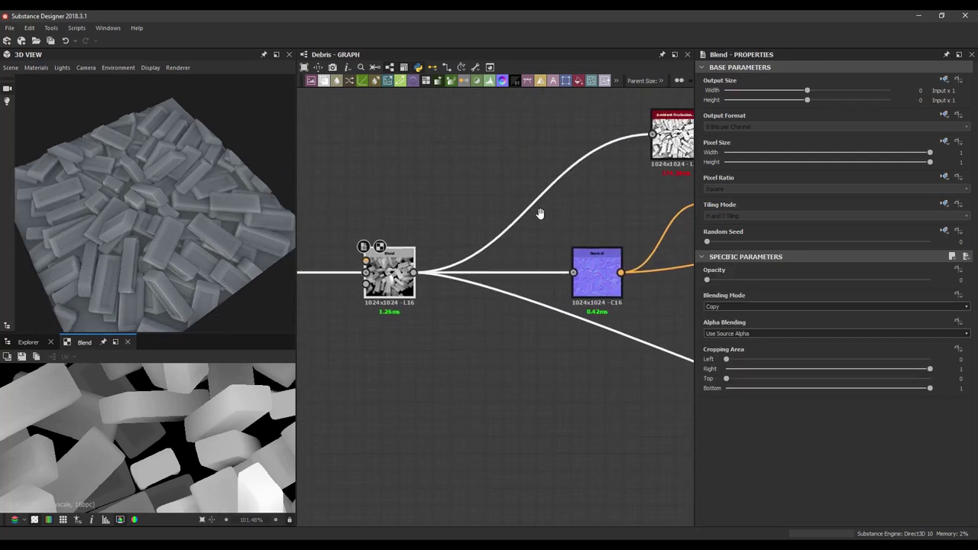
middle_drag(540, 214, 564, 257)
scroll(461, 354, down, 2)
scroll(457, 287, up, 4)
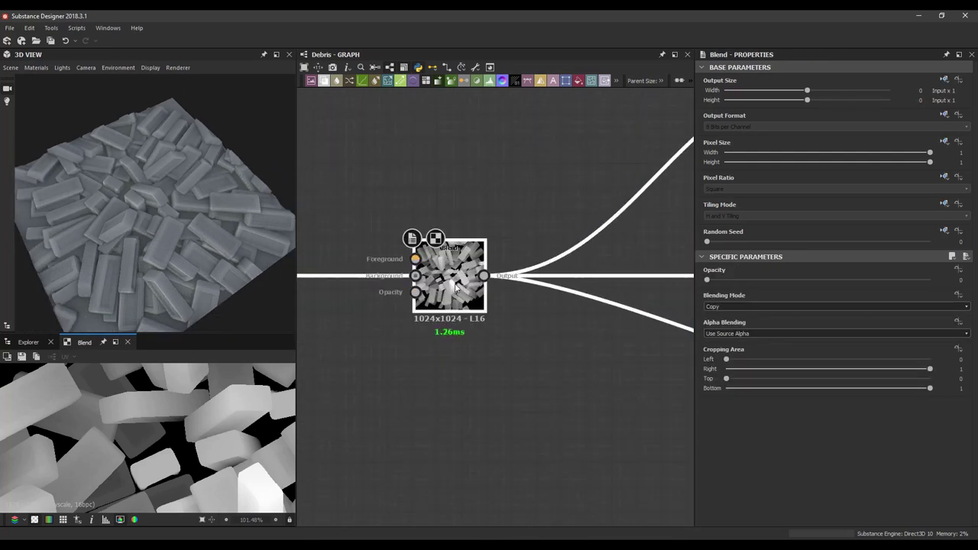
middle_drag(463, 298, 390, 324)
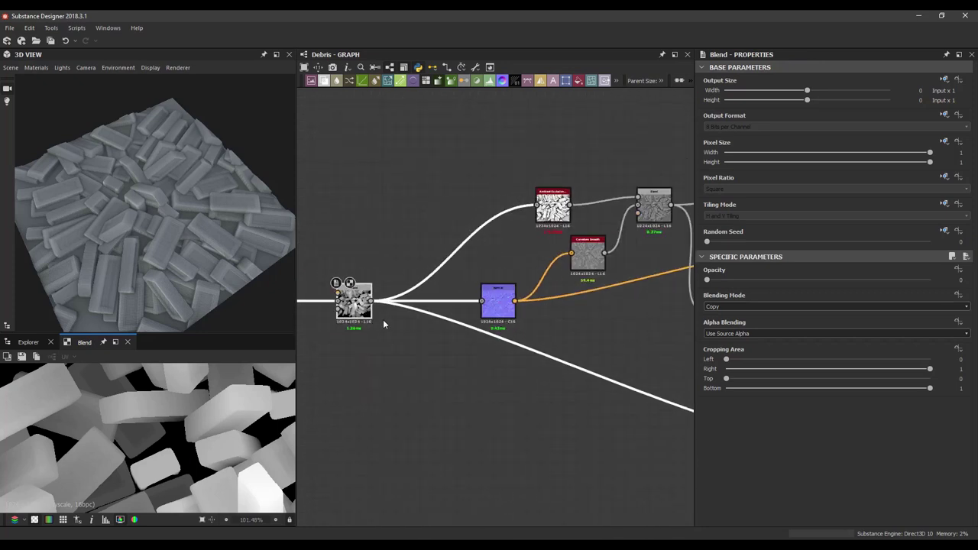
middle_drag(384, 325, 539, 321)
mouse_move(540, 264)
middle_down()
mouse_move(403, 270)
mouse_move(534, 260)
middle_up()
scroll(582, 311, up, 2)
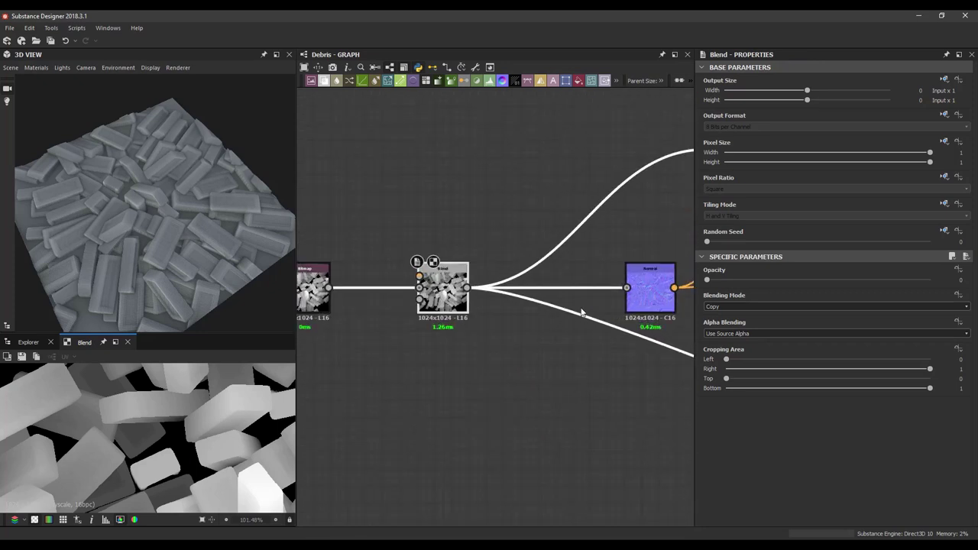
middle_drag(582, 311, 462, 342)
scroll(462, 342, down, 2)
scroll(536, 335, up, 3)
Display the Normal node's map in the 2D view and examine the brick surfaces.
double_click(493, 342)
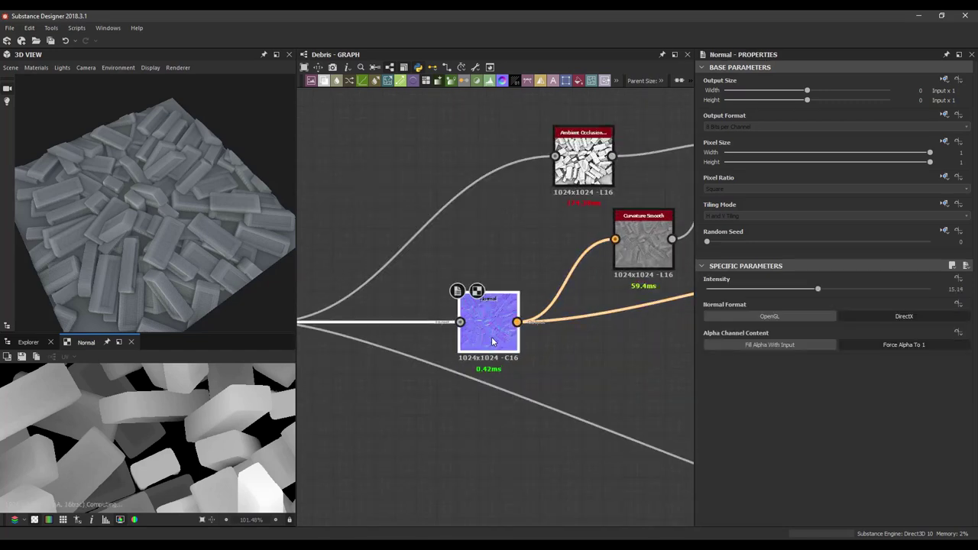
scroll(183, 463, down, 3)
scroll(183, 462, up, 3)
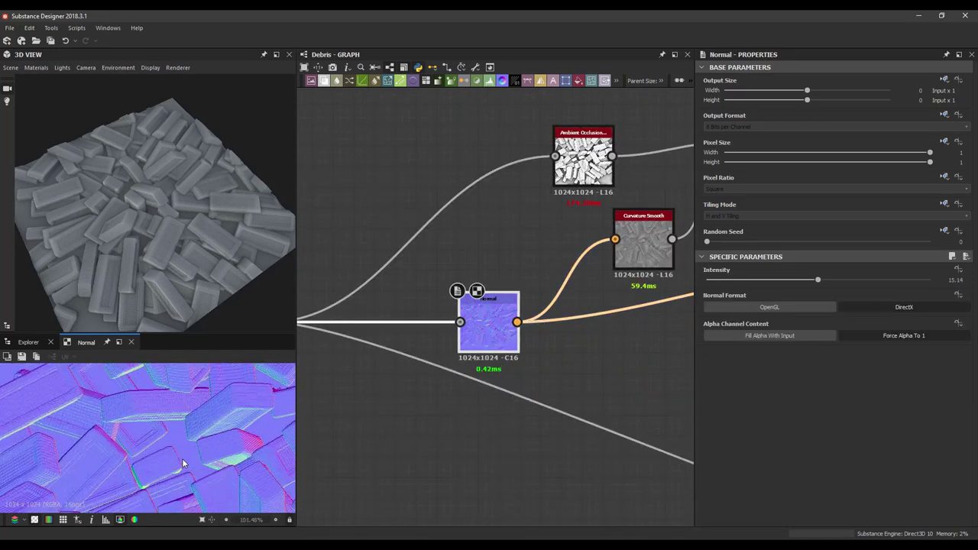
middle_drag(187, 419, 128, 469)
Lower the Normal node's intensity to 0.48 and inspect the bricks' shading from a low angle under changed lighting.
drag(757, 282, 709, 284)
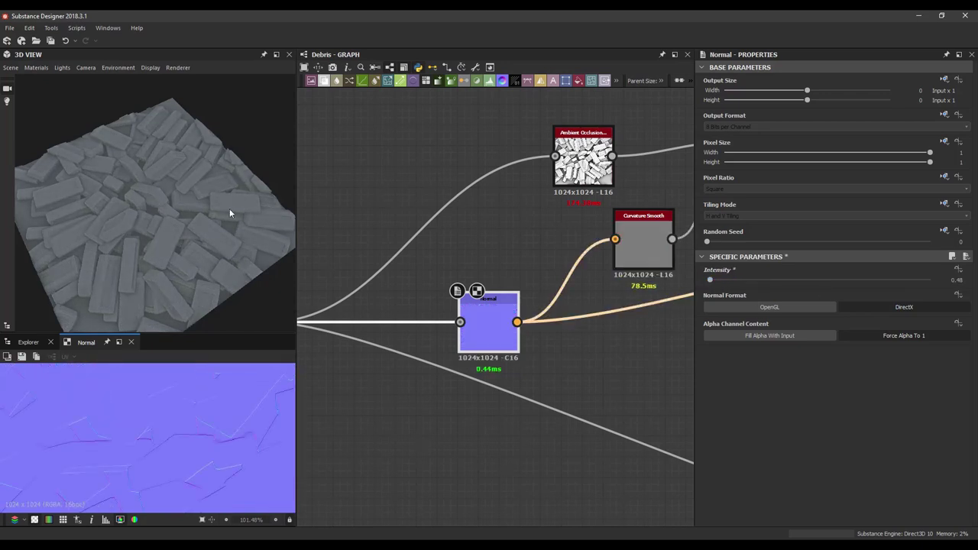
drag(161, 239, 175, 199)
ctrl+shift+right_drag(175, 197, 117, 217)
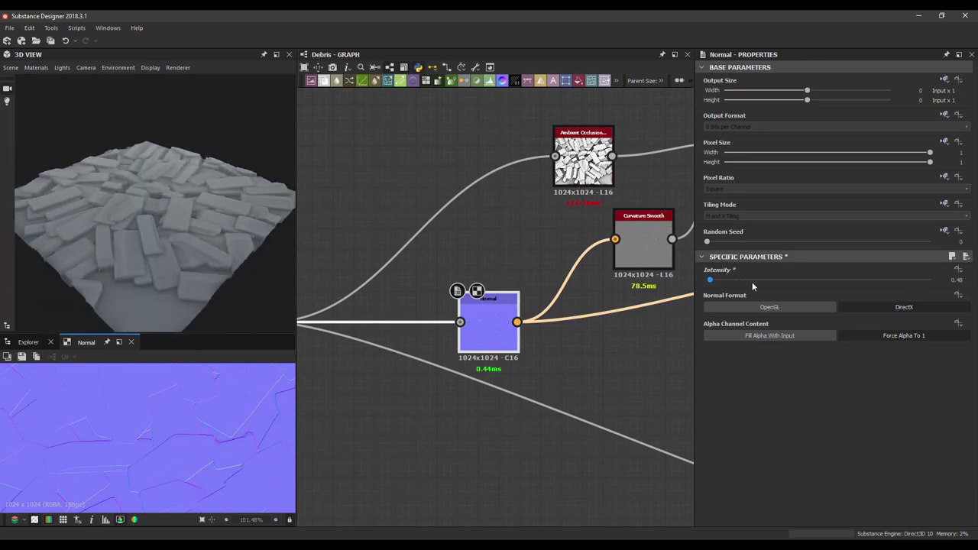
Raise the Normal node's intensity to 12.97 and check the bricks in the 3D view.
drag(710, 280, 807, 282)
drag(103, 190, 84, 221)
Inspect the Curvature Smooth node and the Ambient Occlusion node's map and settings.
middle_drag(444, 245, 312, 252)
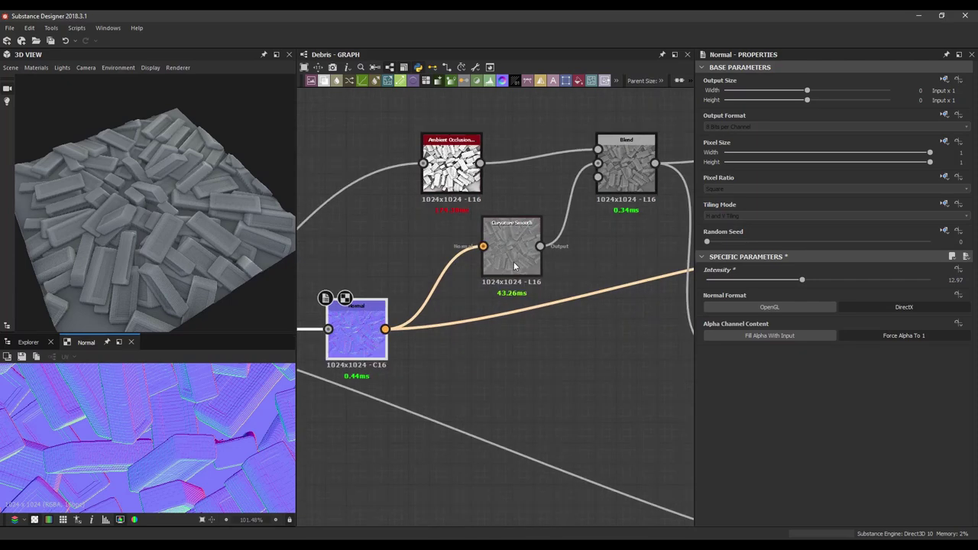
click(510, 246)
click(451, 165)
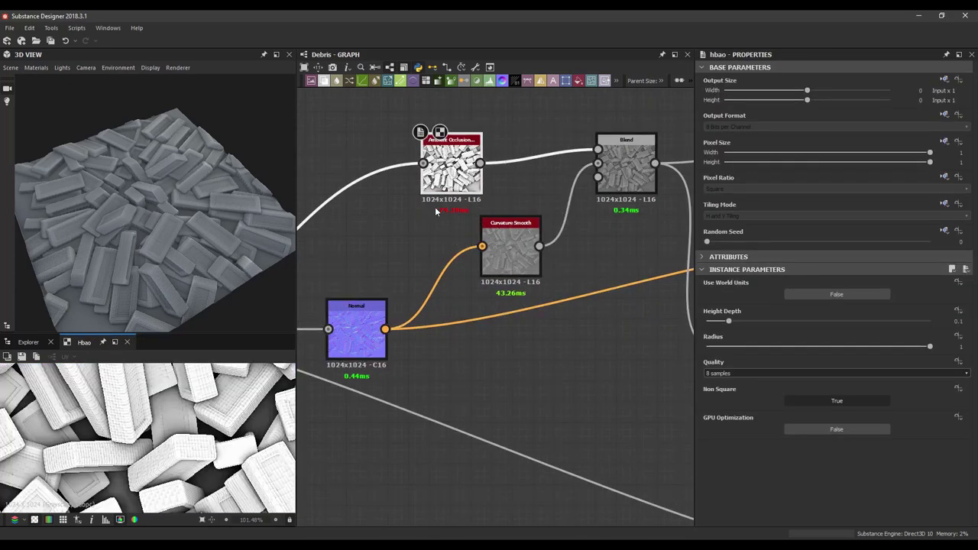
Reposition the Ambient Occlusion node directly above the Curvature Smooth node.
middle_drag(428, 256, 361, 289)
scroll(473, 288, down, 2)
drag(380, 222, 423, 209)
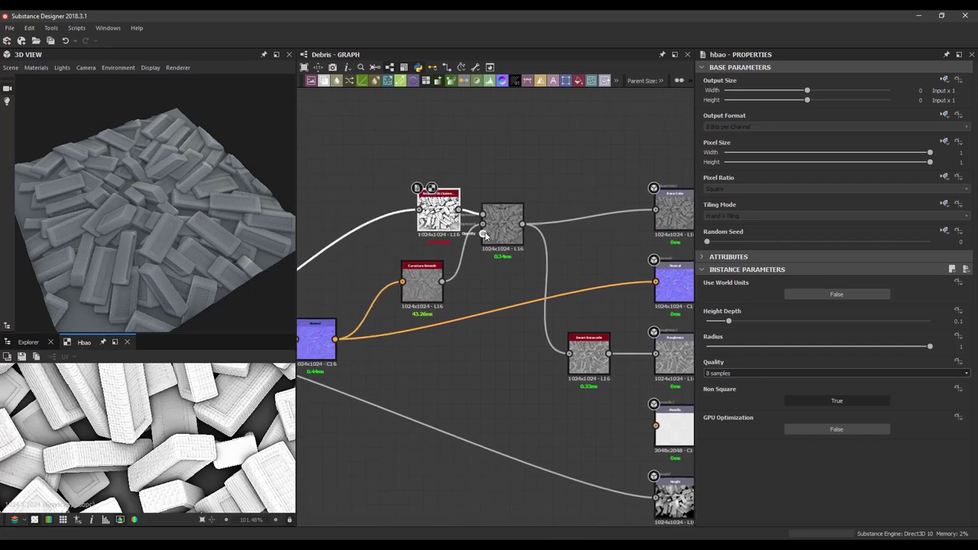
Preview the Multiply Blend node, the Base Color output, the Invert Grayscale node and the Height output in turn.
click(503, 223)
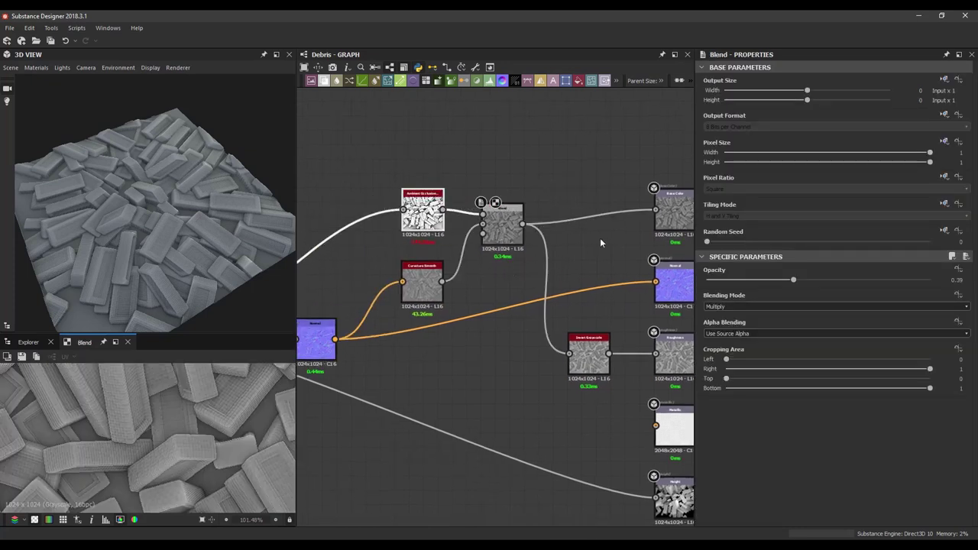
click(674, 211)
middle_drag(606, 274, 509, 209)
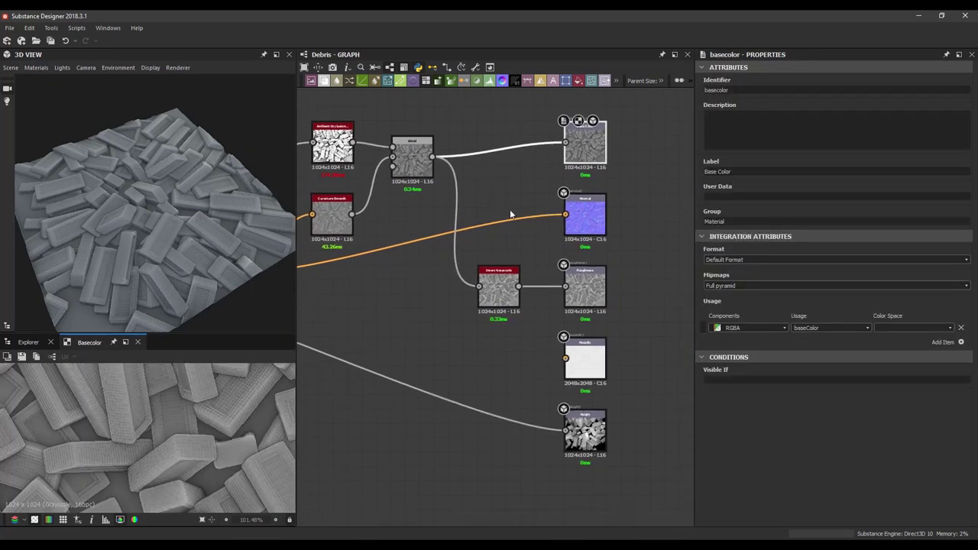
double_click(496, 297)
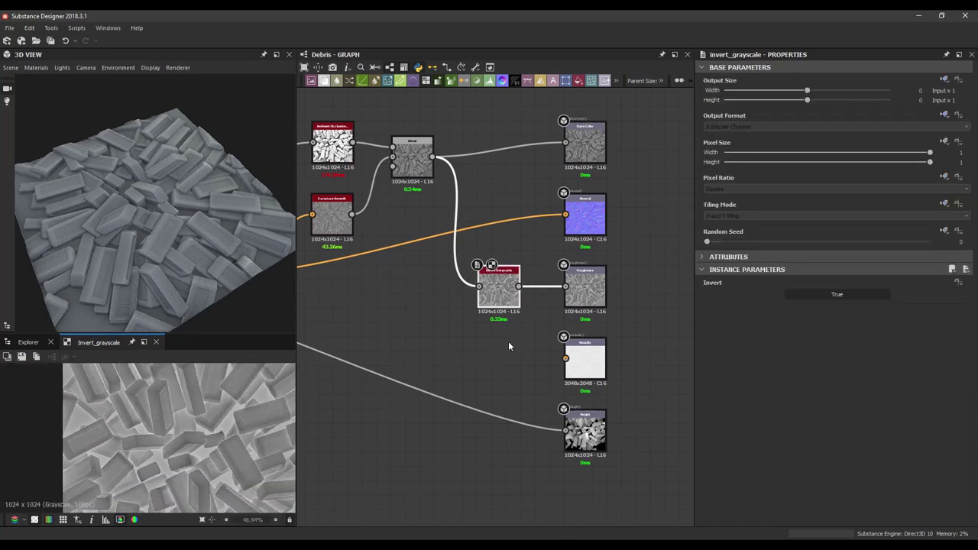
drag(190, 258, 208, 217)
middle_drag(487, 397, 544, 352)
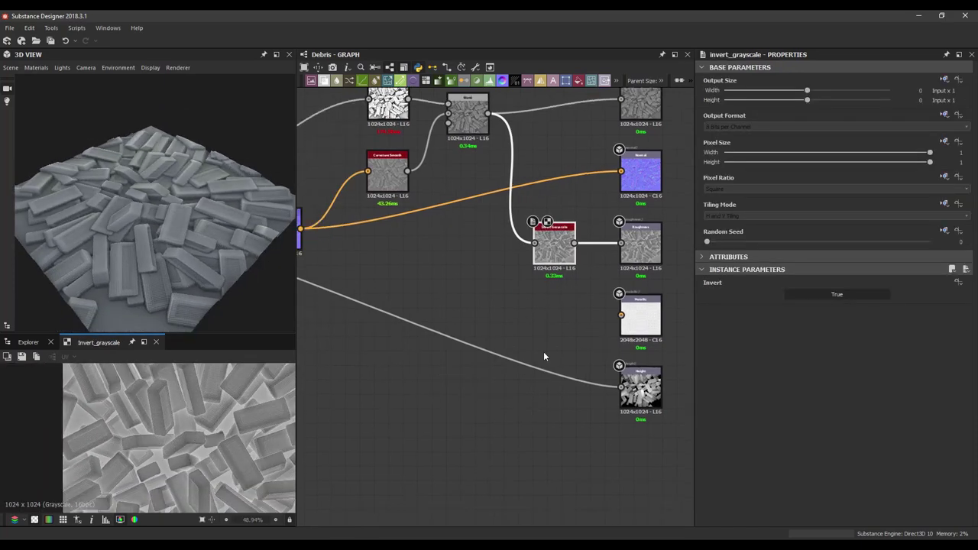
scroll(527, 348, down, 2)
double_click(610, 379)
Return to the start of the graph and open the brick height map's Bitmap node.
middle_drag(365, 343, 512, 342)
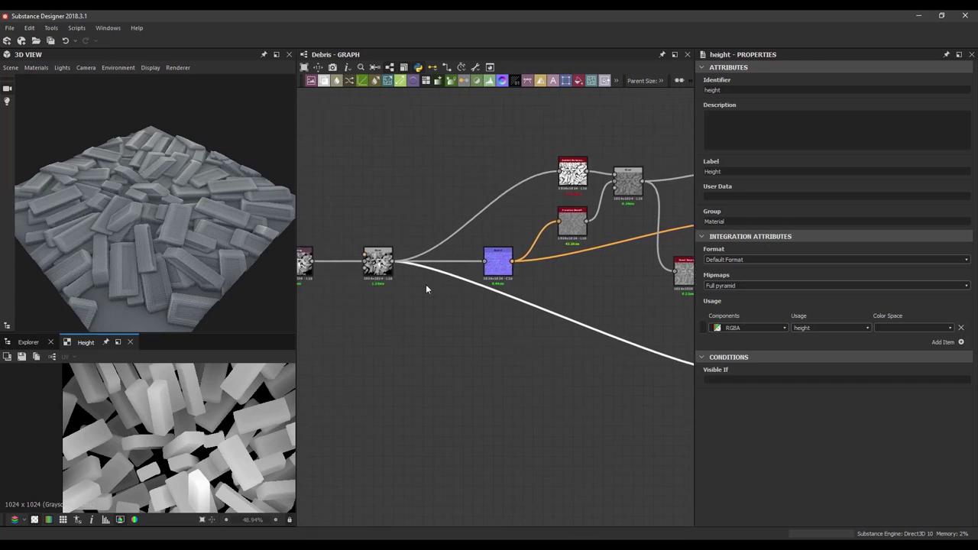
middle_drag(332, 226, 352, 254)
scroll(431, 303, up, 1)
double_click(432, 300)
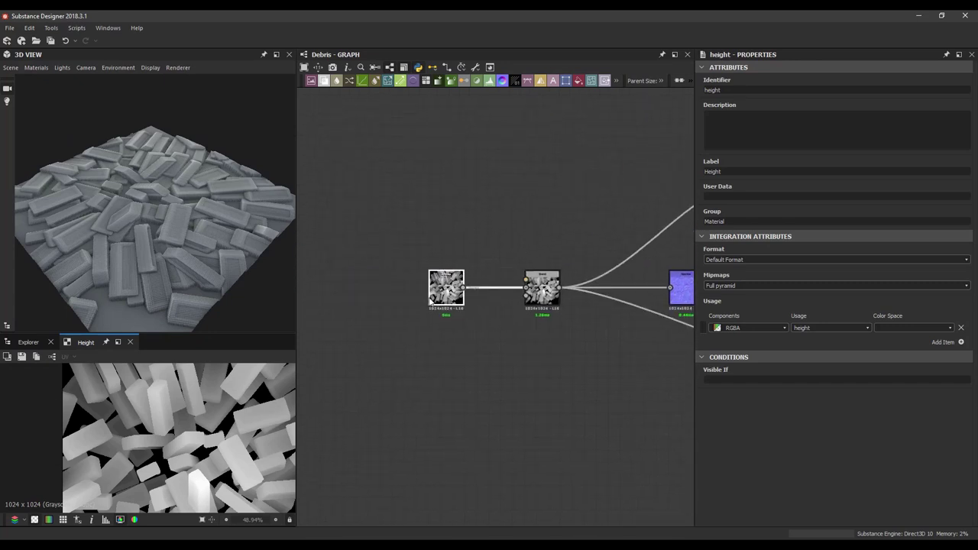
Examine the displaced brick surface in the 3D view from several angles, close up and from farther away.
scroll(160, 264, up, 8)
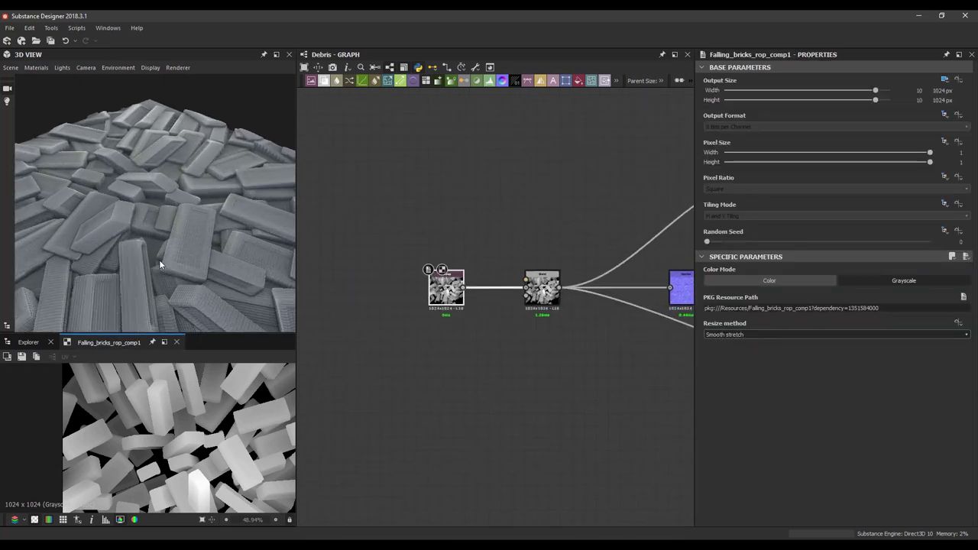
drag(138, 262, 82, 259)
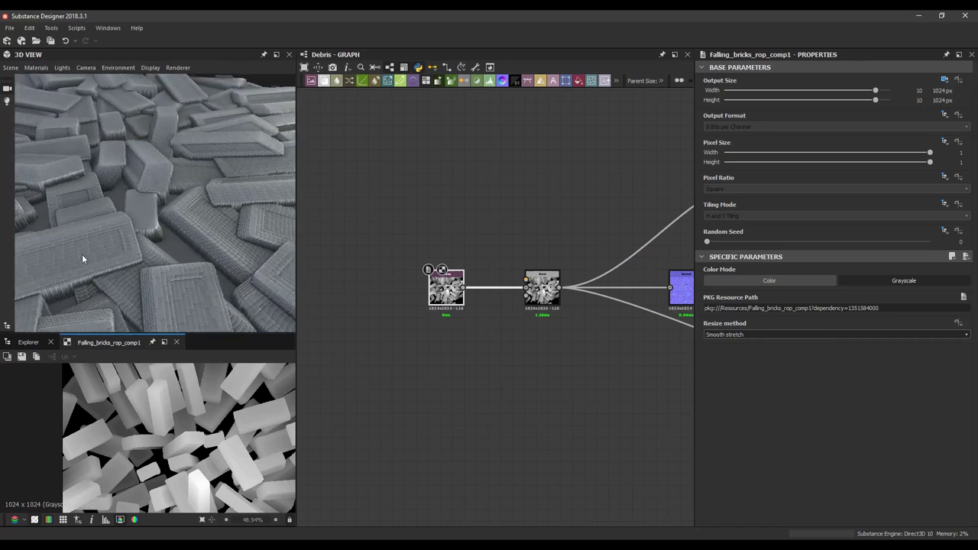
drag(161, 263, 193, 218)
scroll(225, 225, up, 2)
scroll(192, 221, down, 3)
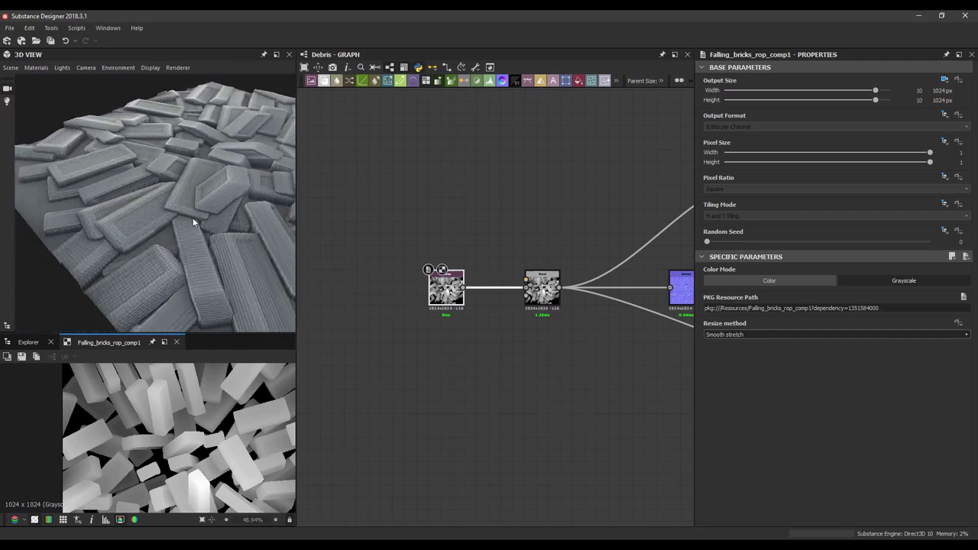
key(alt+Tab)
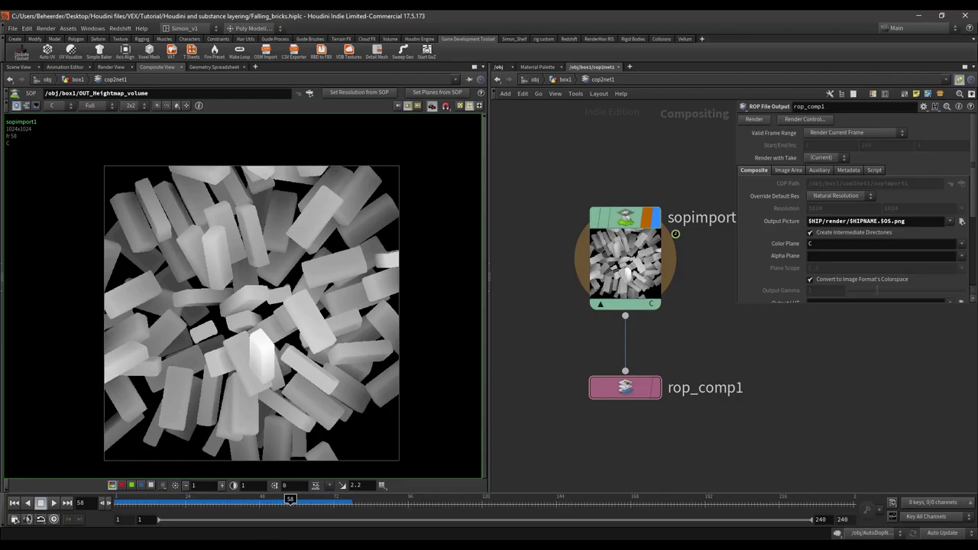
key(alt+Tab)
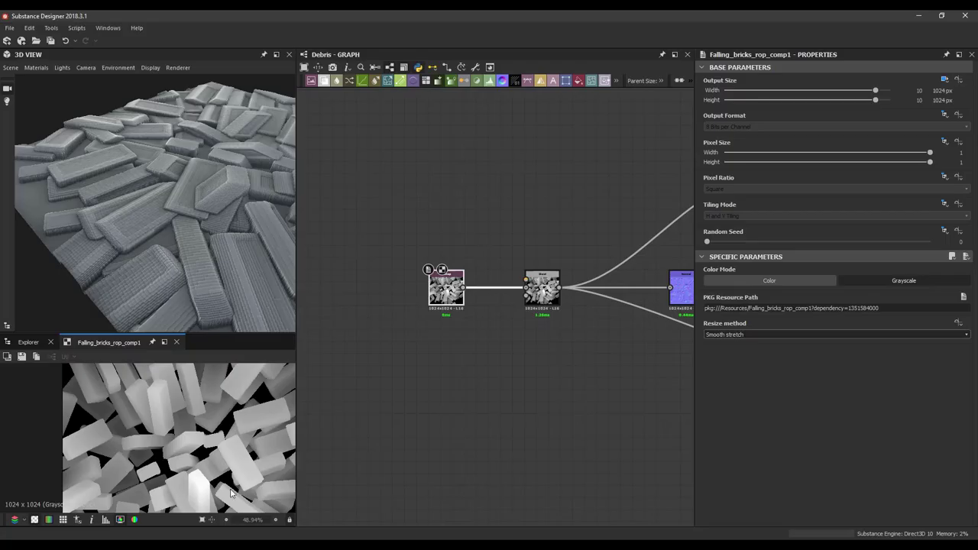
drag(193, 217, 162, 201)
scroll(145, 221, up, 3)
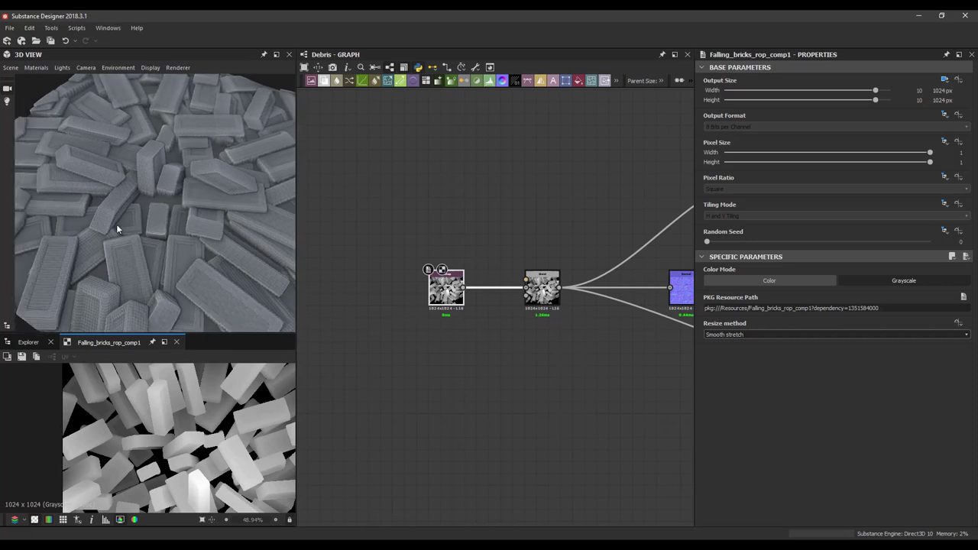
drag(117, 225, 130, 240)
scroll(167, 230, down, 3)
scroll(122, 241, up, 2)
scroll(127, 242, down, 3)
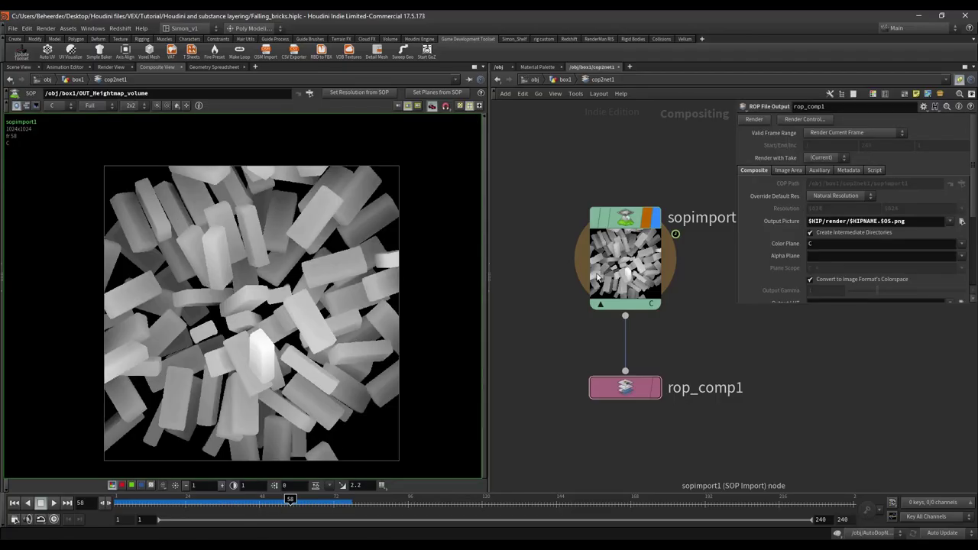
Switch to Houdini, render the height map at frame 36 through rop_comp1, and check the updated bricks in Substance Designer.
click(343, 500)
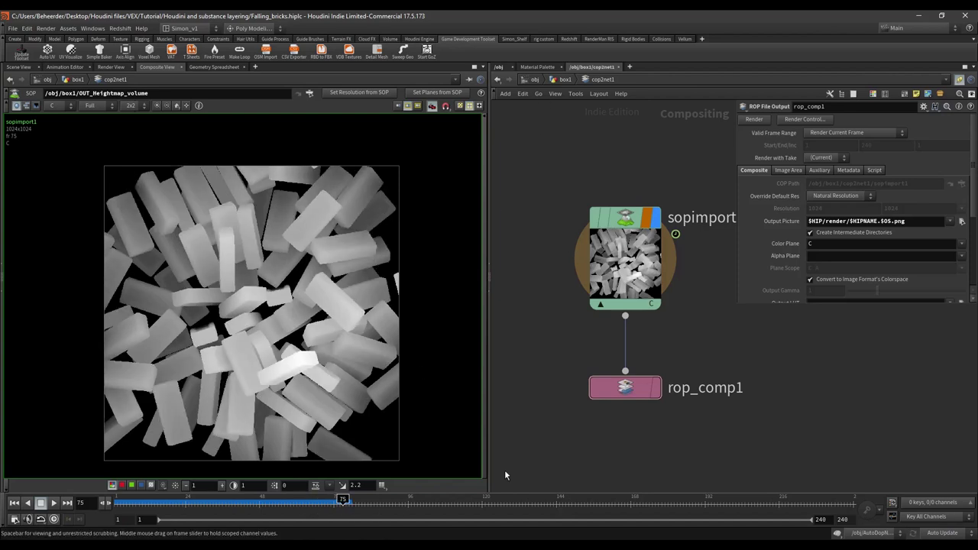
click(222, 501)
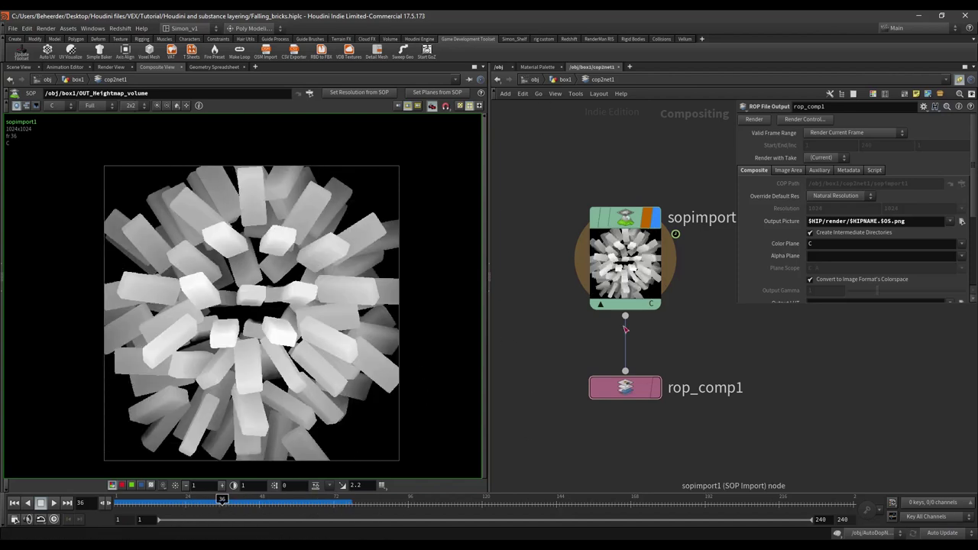
click(625, 387)
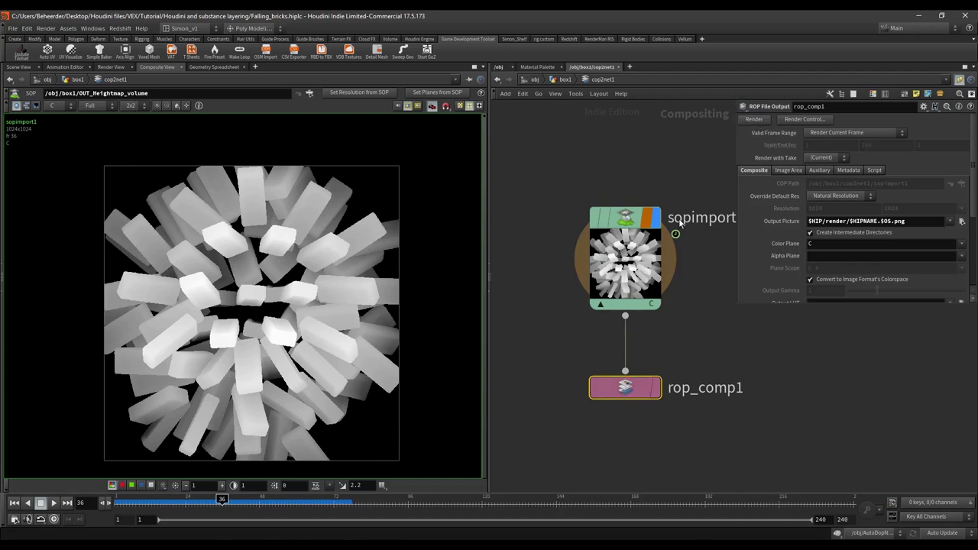
key(alt+Tab)
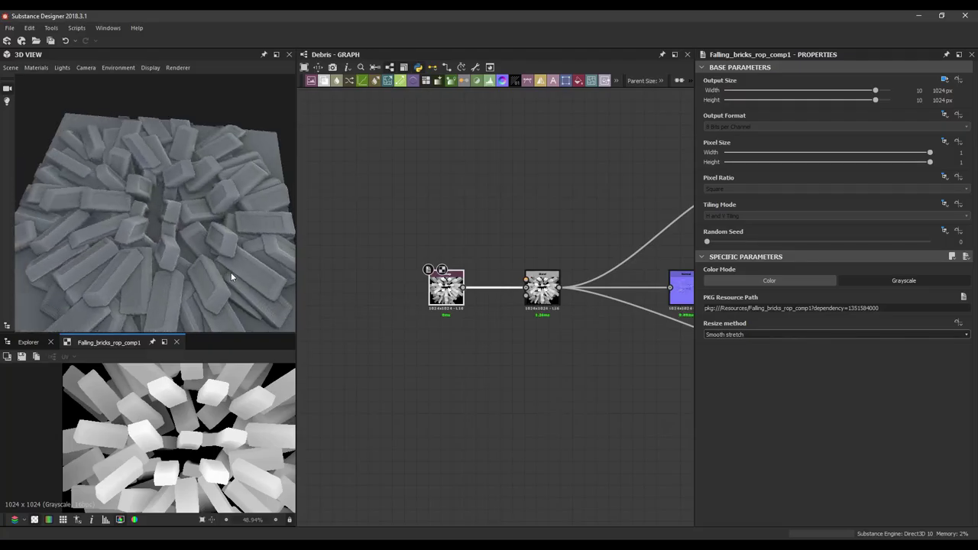
drag(230, 277, 224, 303)
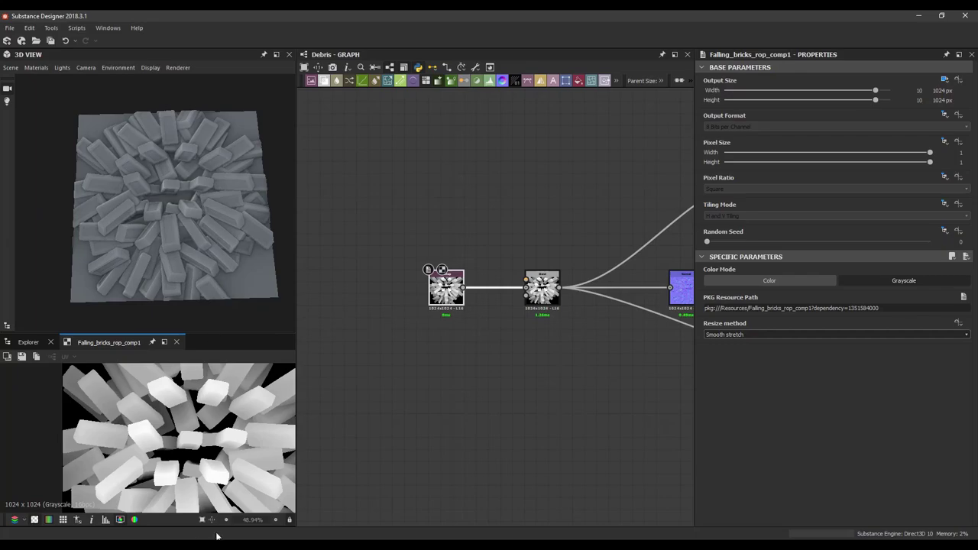
Switch to Houdini, render the height map at frame 98, and inspect the updated bricks in Substance Designer's 3D view.
key(alt+Tab)
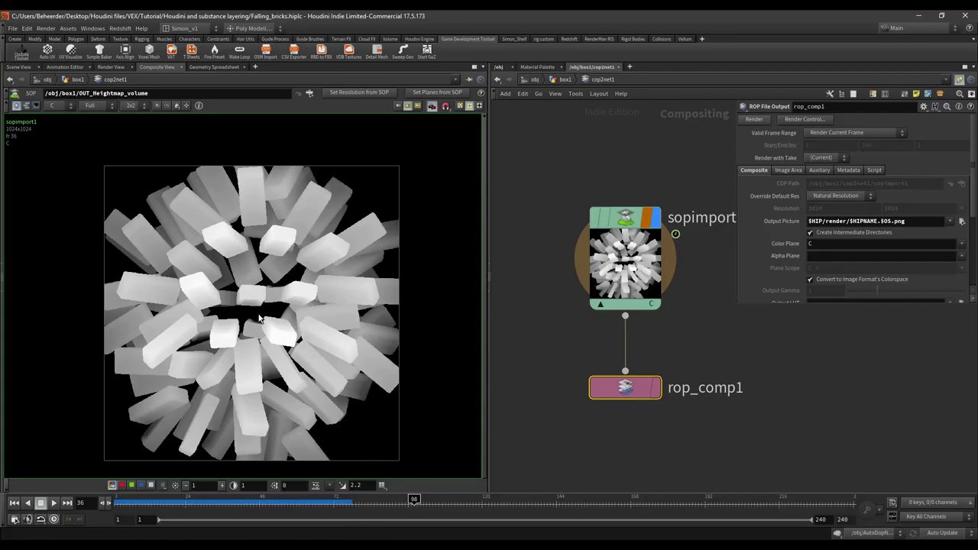
click(753, 120)
key(alt+Tab)
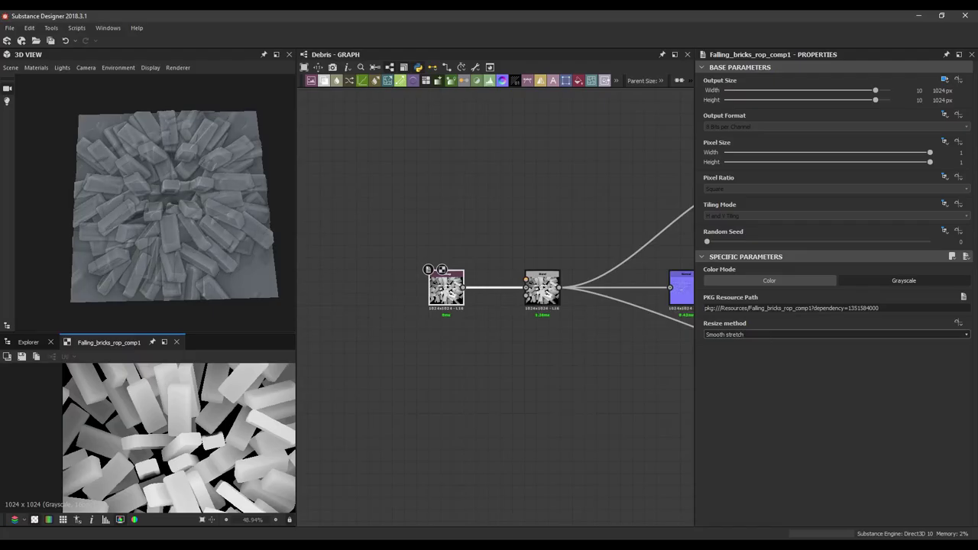
drag(158, 245, 43, 214)
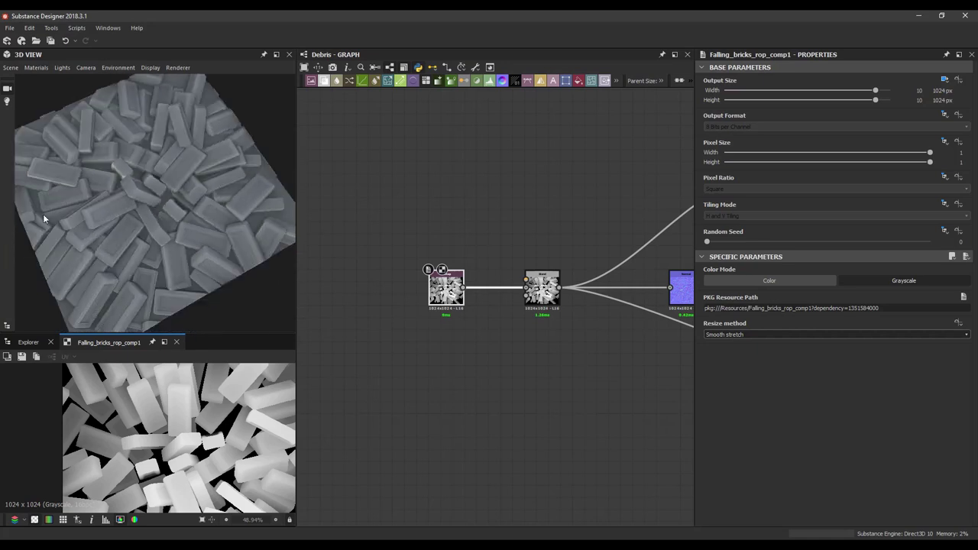
drag(212, 226, 215, 206)
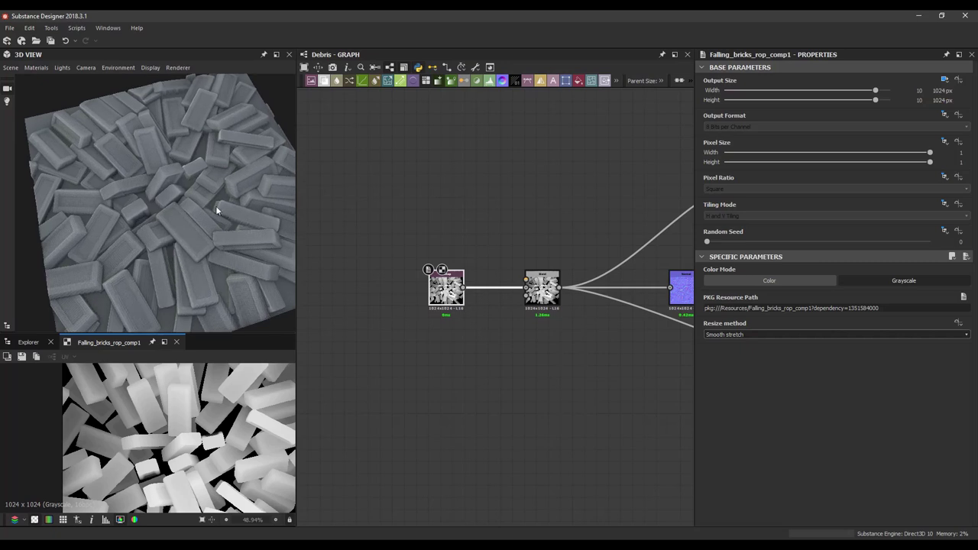
scroll(180, 266, up, 3)
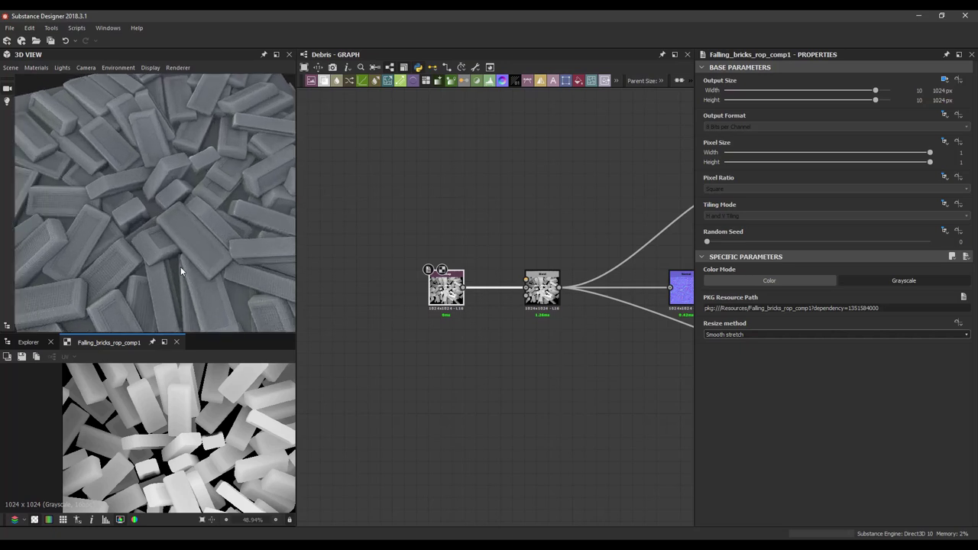
drag(180, 263, 113, 231)
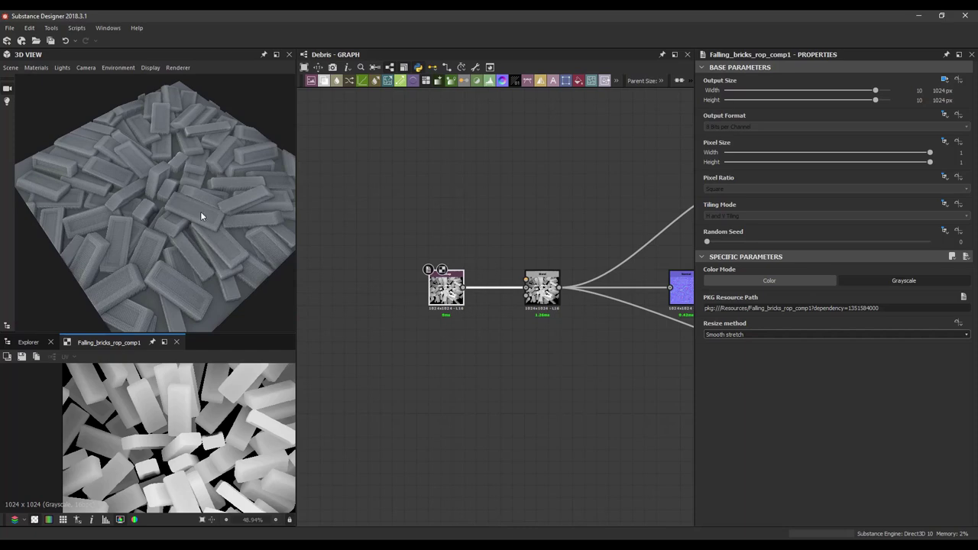
drag(201, 211, 164, 218)
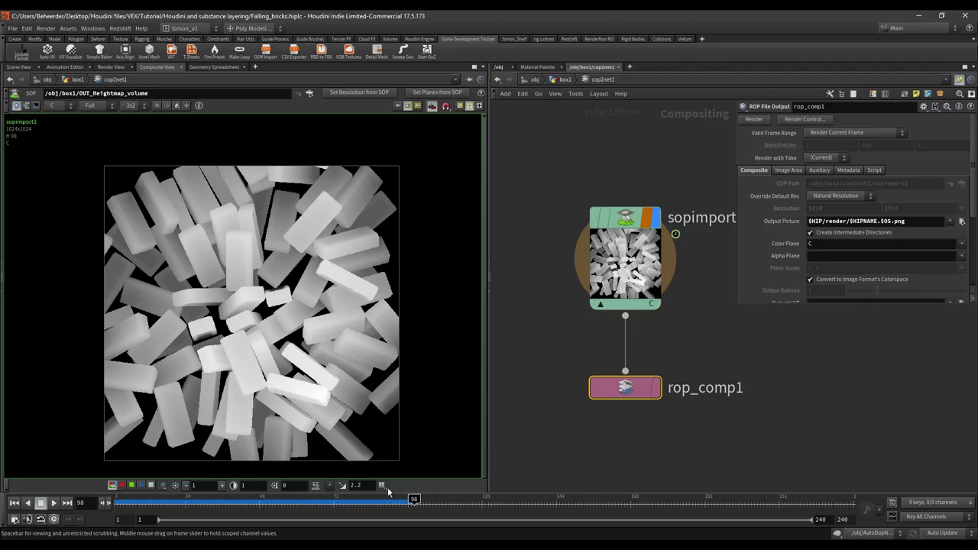
Render the height map at frame 64 in Houdini and review the updated bricks in Substance Designer's 3D view.
click(309, 503)
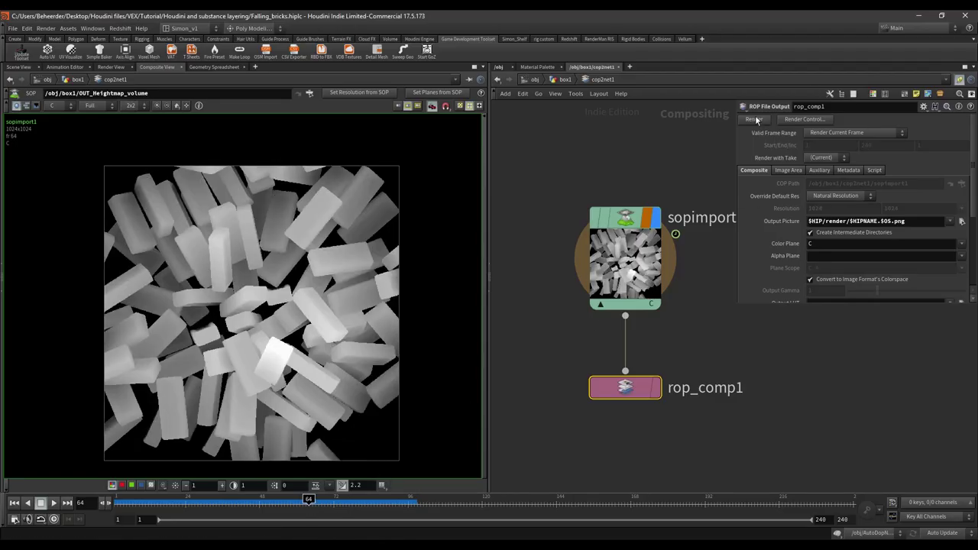
click(918, 15)
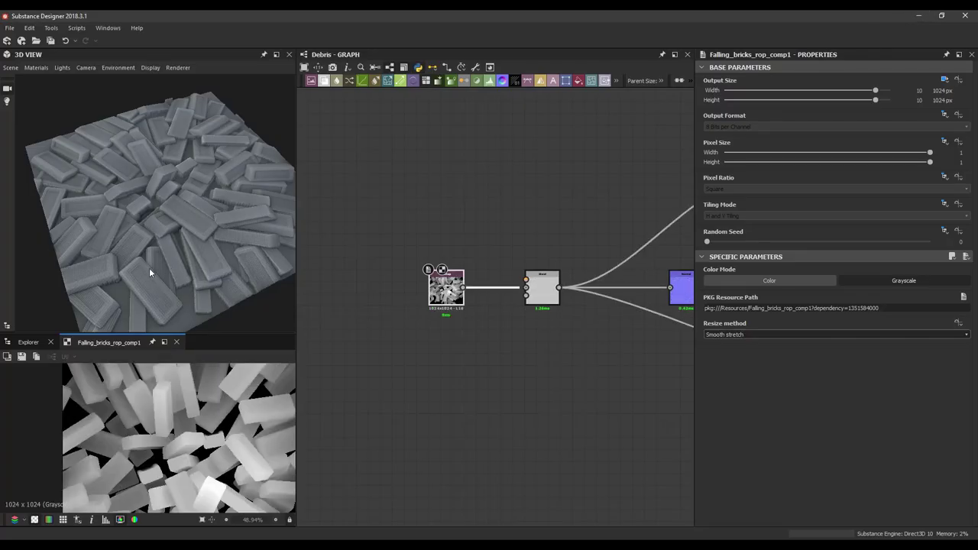
drag(157, 245, 201, 155)
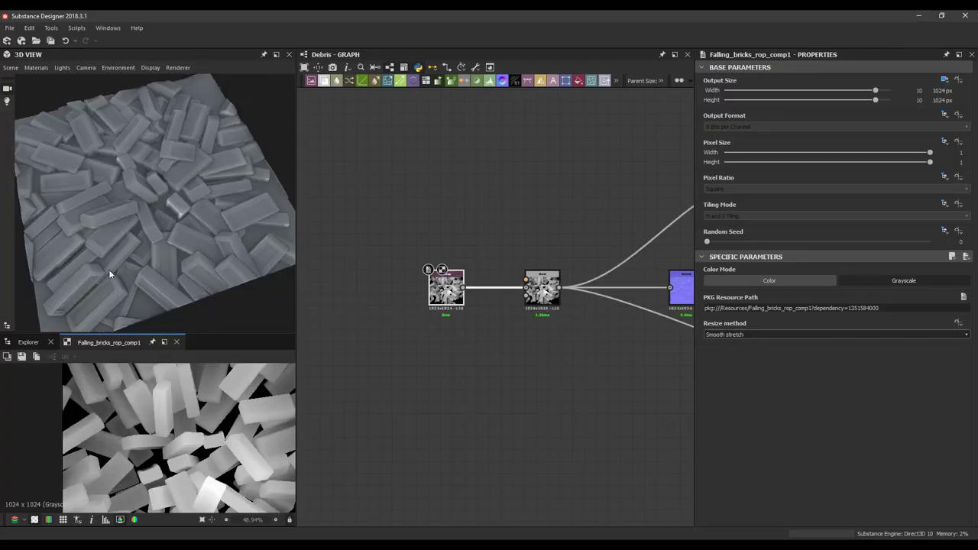
drag(109, 269, 221, 278)
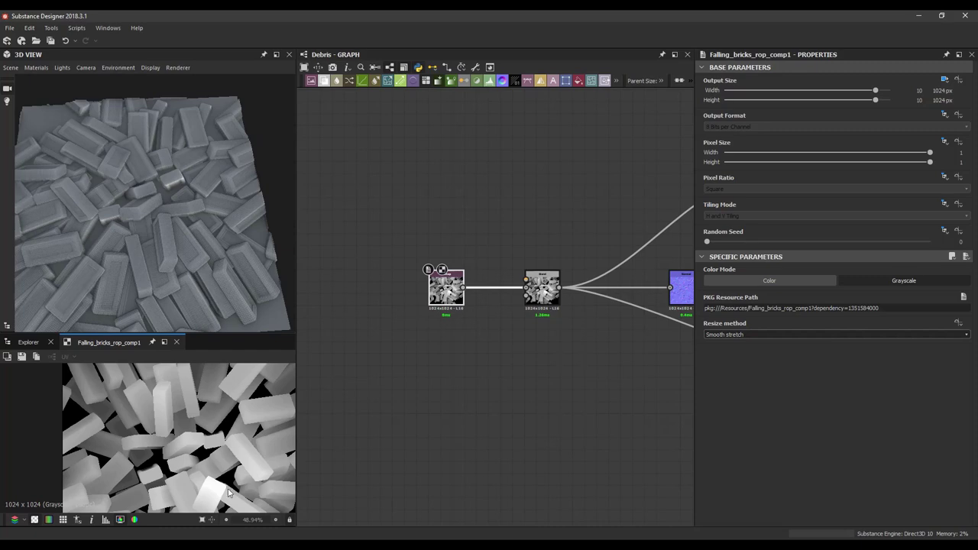
drag(194, 272, 256, 232)
Increase the Tiling of the 3D view's Default material and examine how the brick pattern repeats across the surface.
click(36, 67)
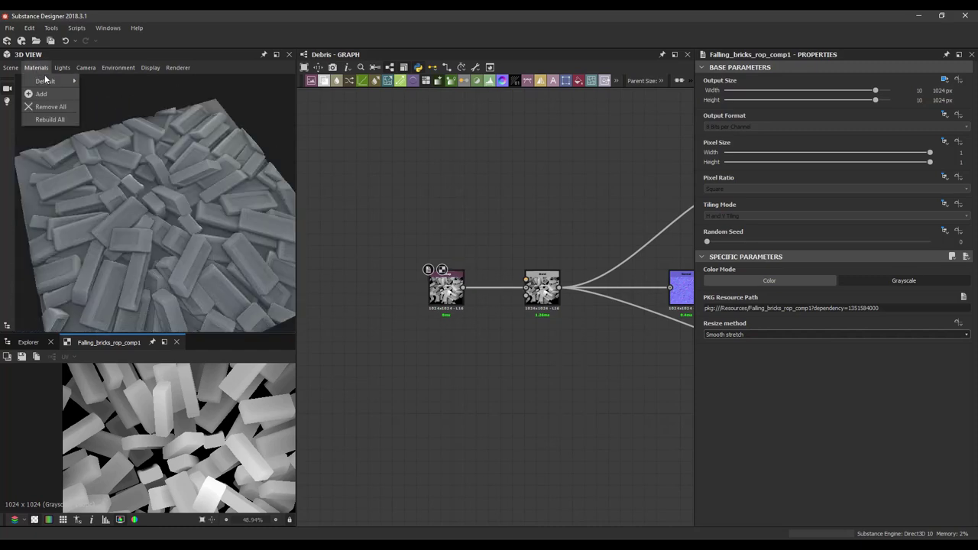
click(86, 82)
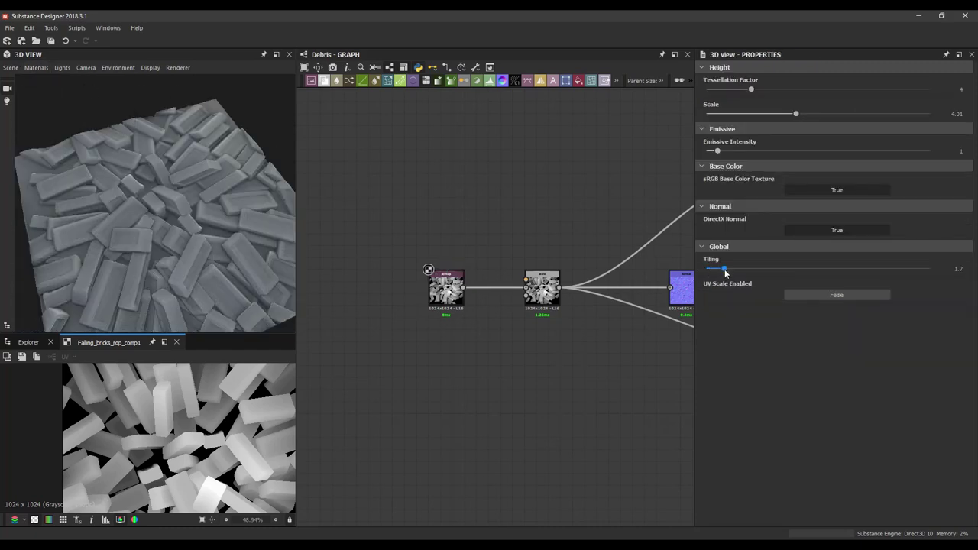
drag(725, 273, 743, 274)
drag(159, 183, 144, 148)
scroll(128, 209, up, 4)
drag(168, 239, 200, 219)
scroll(169, 189, down, 4)
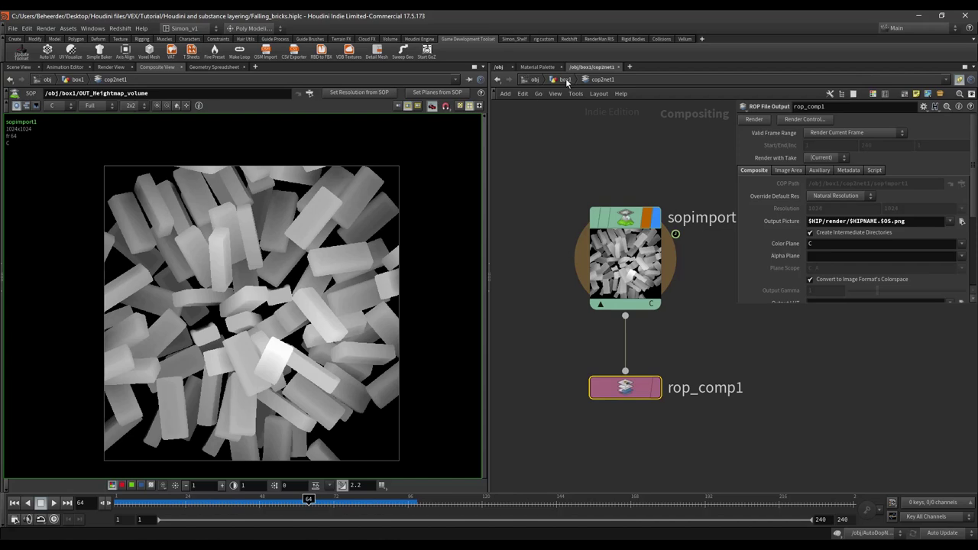
Switch to Houdini, go up to the box1 network and add a GameDev Mesh Tiler node beside the color gradient node.
click(565, 79)
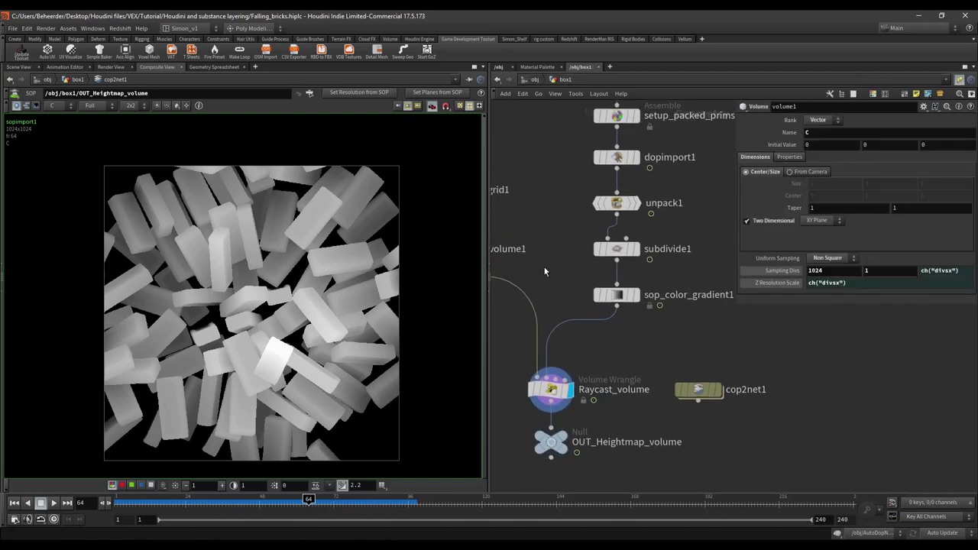
scroll(544, 271, down, 2)
drag(621, 457, 520, 300)
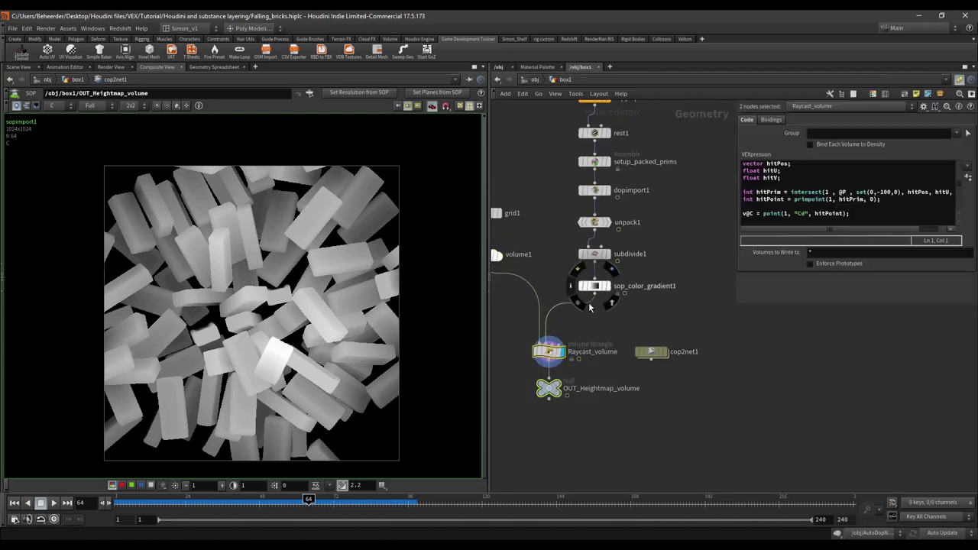
click(656, 327)
key(Tab)
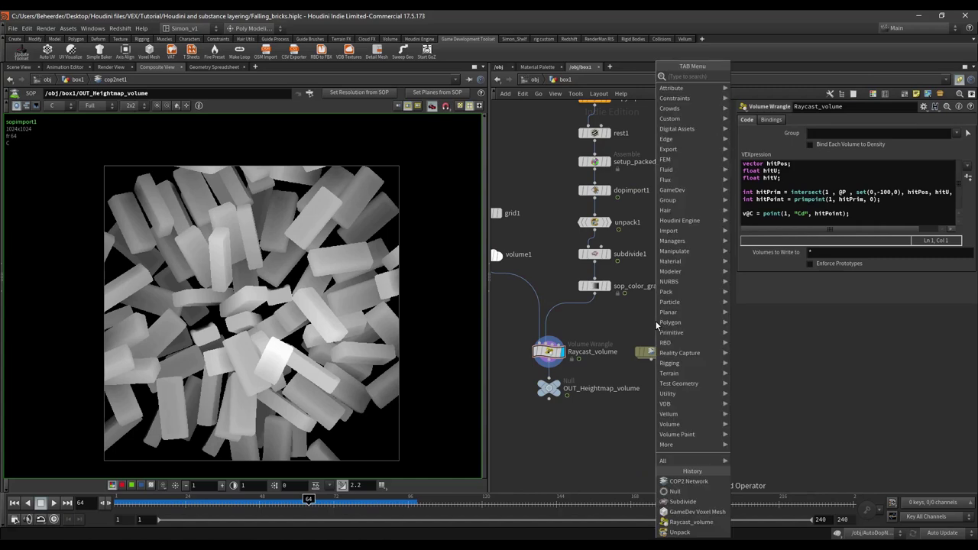
text(mesh)
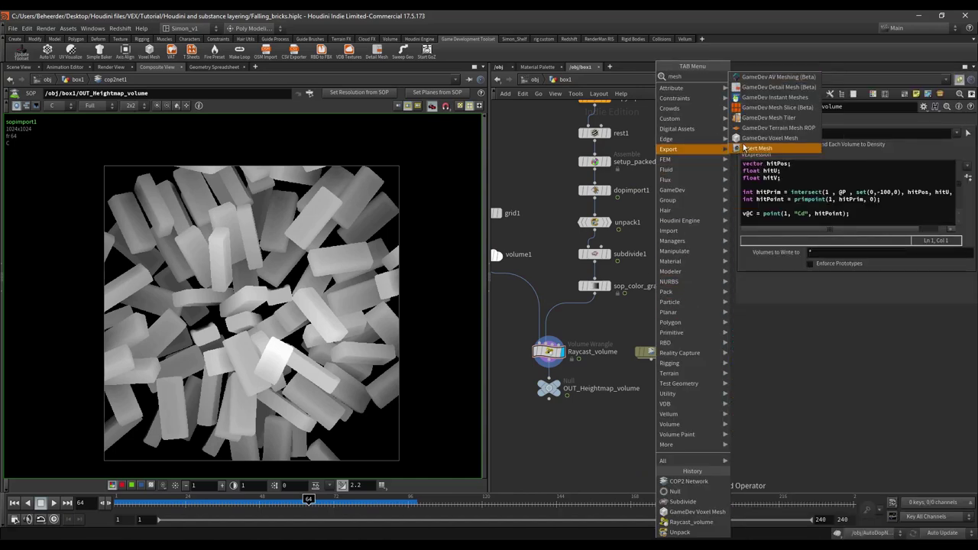
click(757, 118)
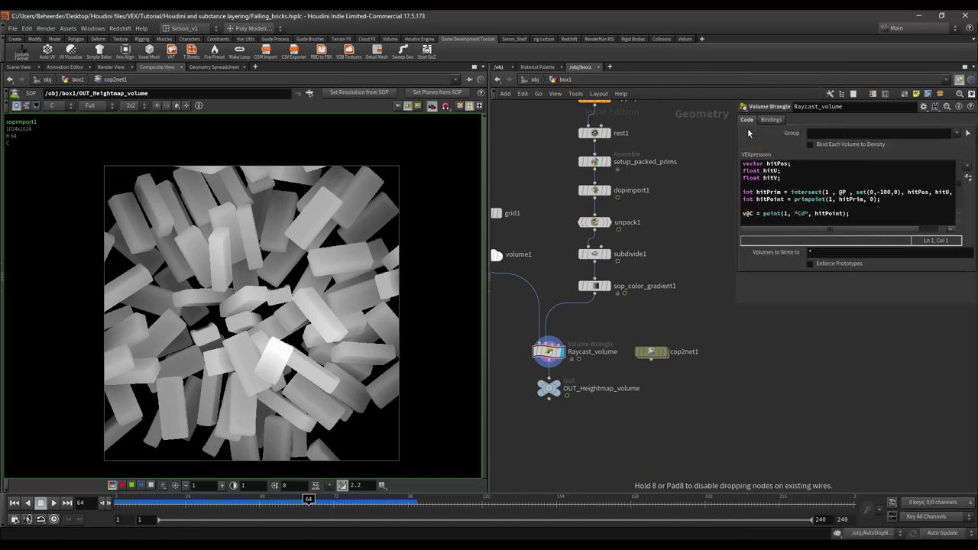
click(681, 298)
scroll(671, 335, down, 2)
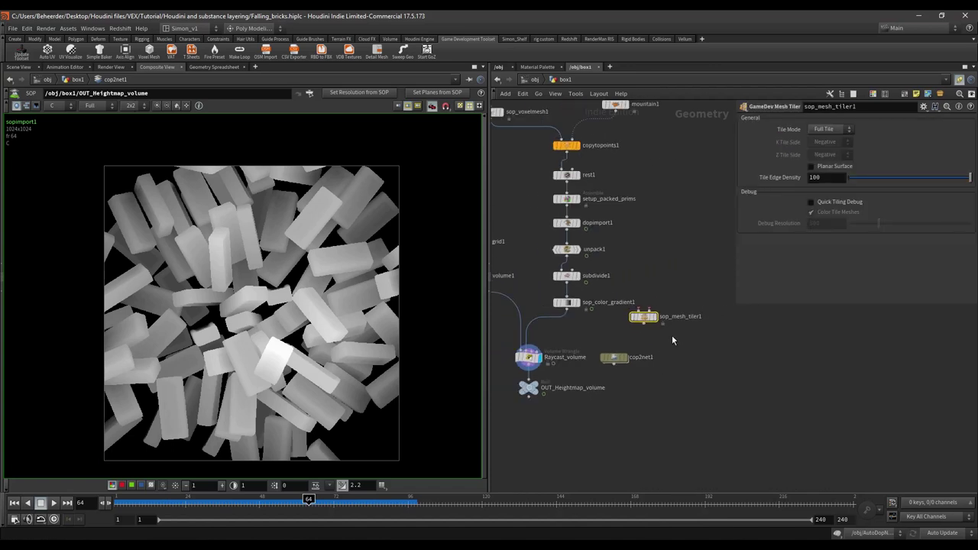
Move the color gradient, Raycast_volume, OUT_Heightmap_volume and cop2net1 nodes down, and place the mesh tiler between subdivide1 and sop_color_gradient1.
drag(655, 394, 574, 262)
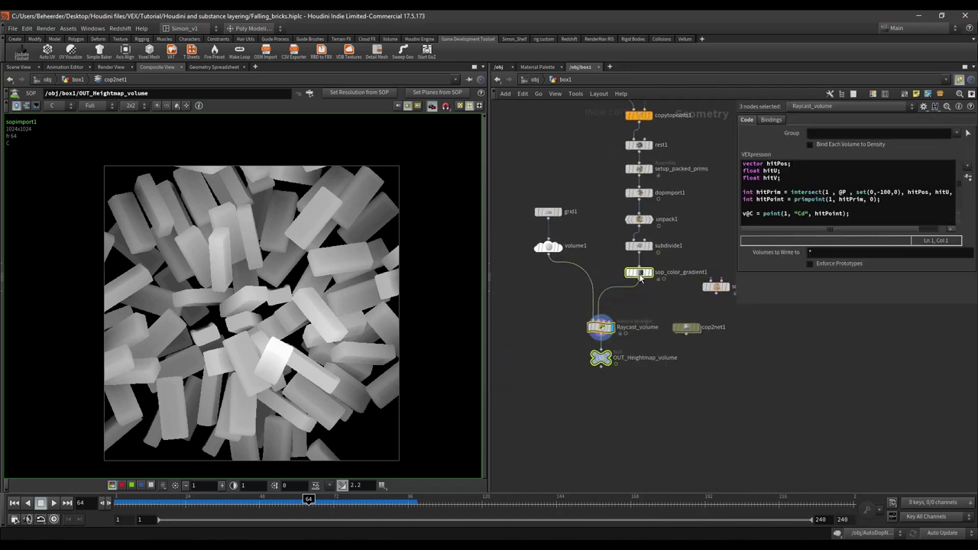
drag(639, 274, 641, 307)
drag(711, 354, 717, 385)
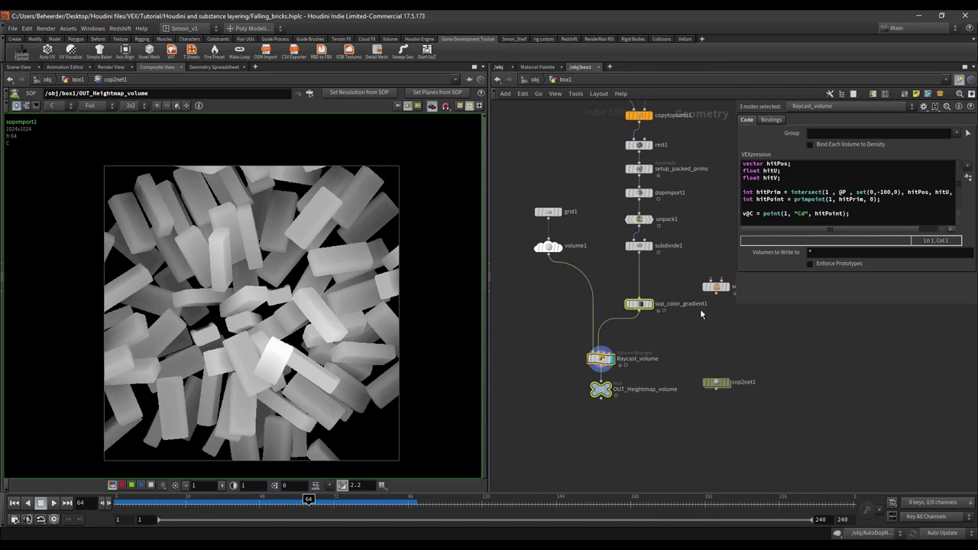
drag(703, 289, 601, 280)
scroll(607, 243, up, 3)
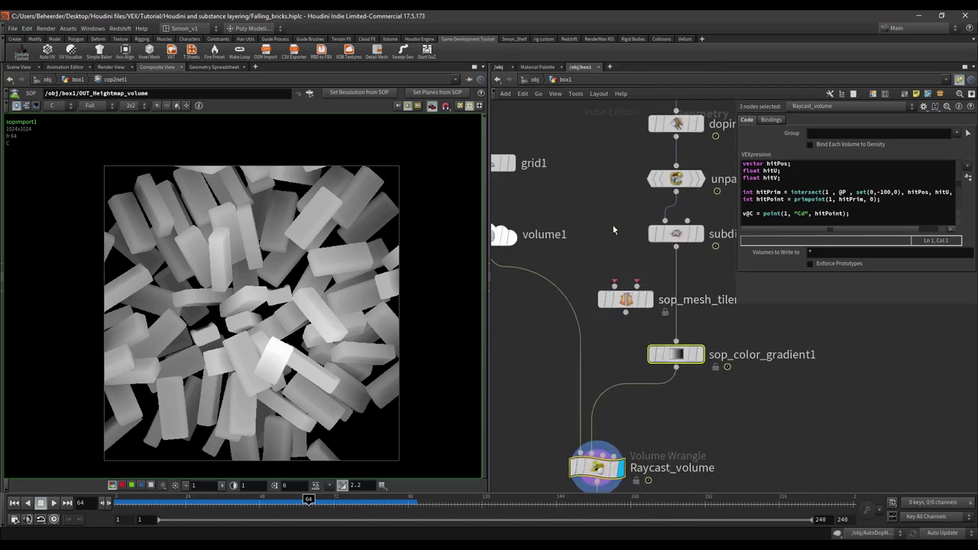
Connect subdivide1's output to the first input of sop_mesh_tiler1 and display the mesh tiler node in the scene view.
click(608, 242)
middle_drag(611, 225, 624, 282)
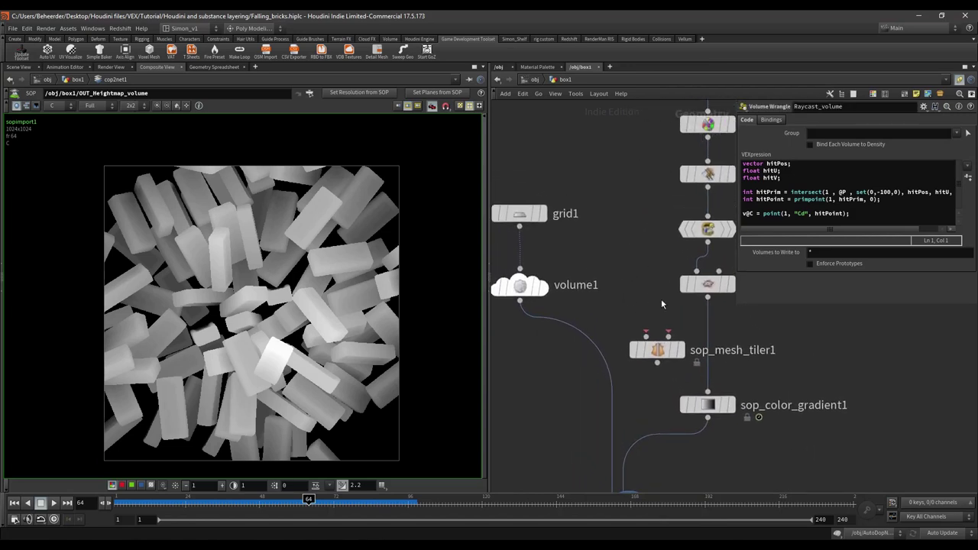
drag(709, 300, 647, 335)
click(20, 67)
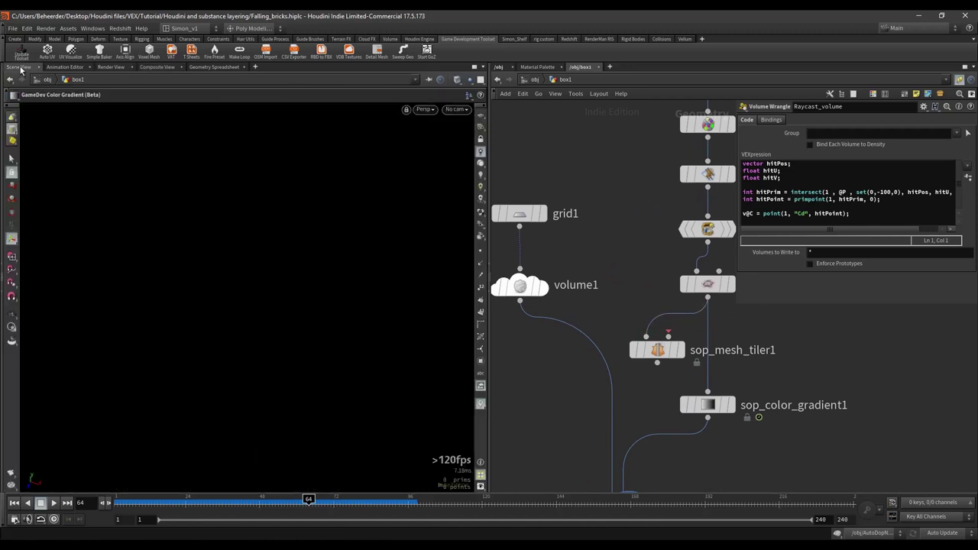
key(space+g)
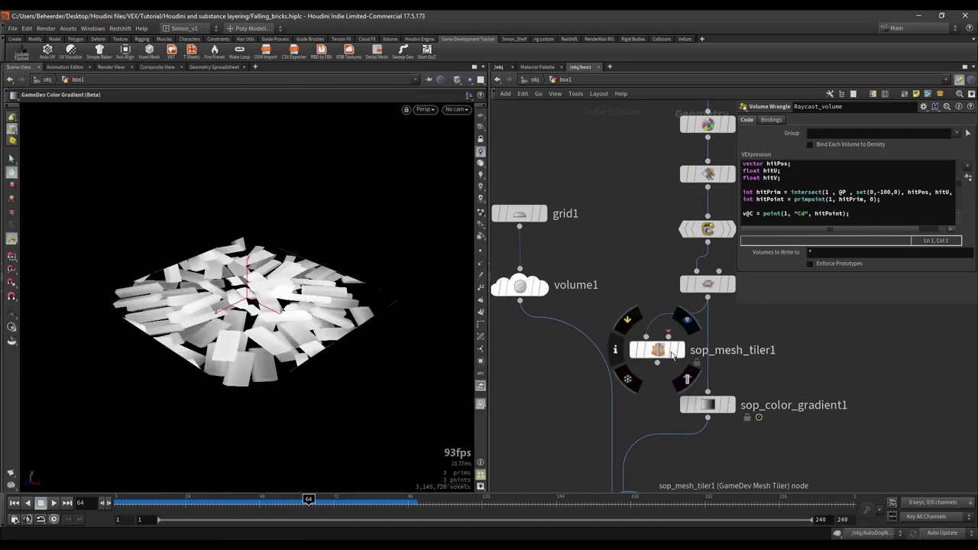
click(686, 320)
click(659, 352)
Connect grid1 to the second input of sop_mesh_tiler1 and view the tiled bricks as a wireframe-shaded mesh.
mouse_move(624, 266)
middle_down()
mouse_move(614, 261)
mouse_move(631, 264)
middle_up()
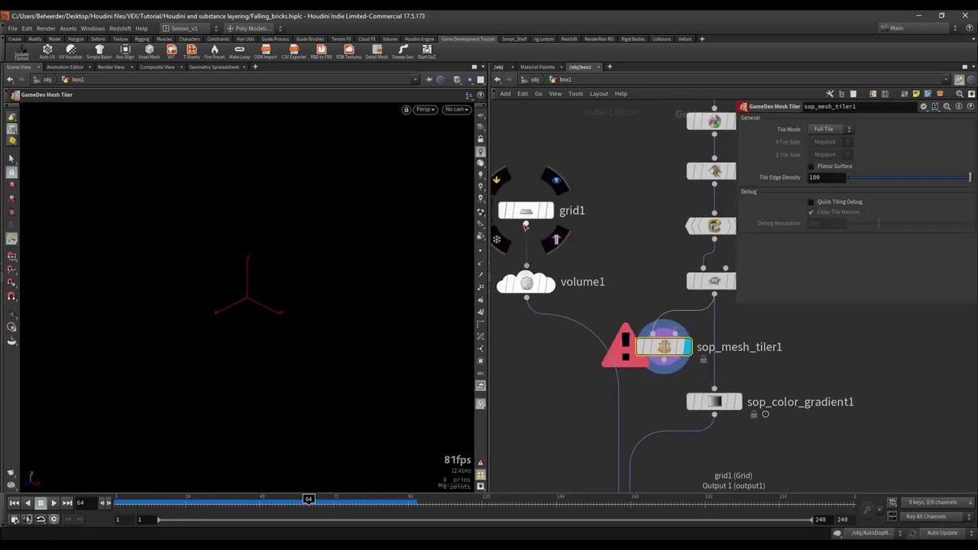
drag(525, 223, 669, 327)
key(h)
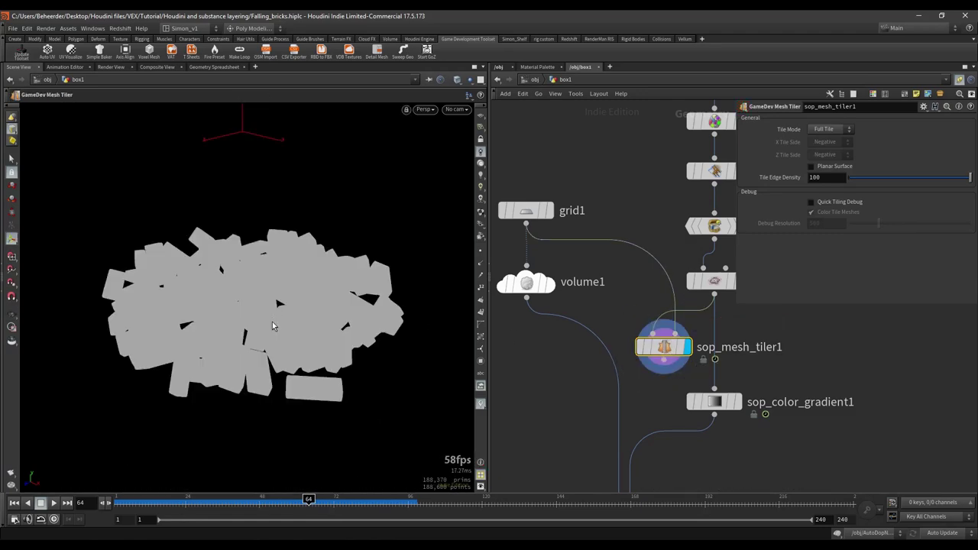
key(shift+w)
mouse_move(275, 314)
alt+mouse_down()
mouse_move(243, 376)
mouse_move(235, 369)
alt+mouse_up()
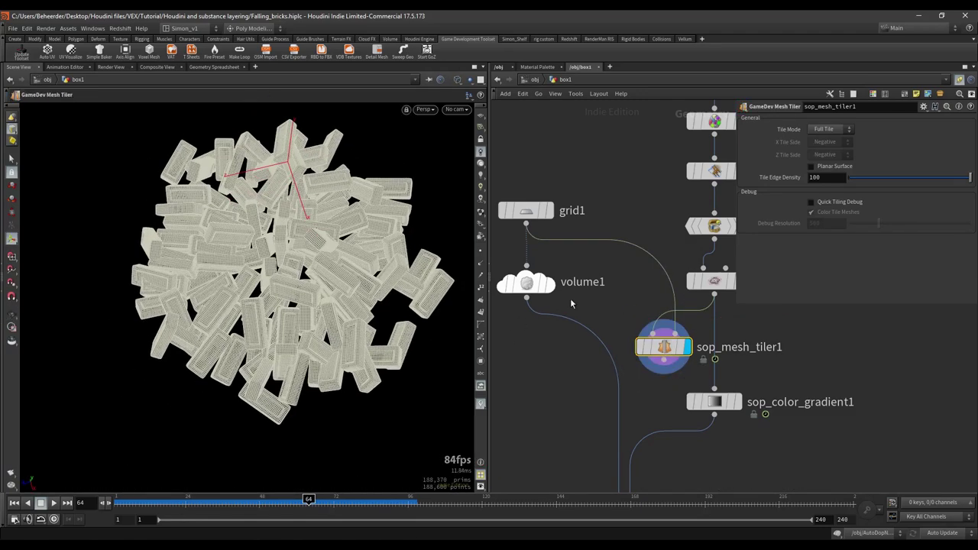
Compare the bricks before and after tiling by displaying subdivide1 and sop_mesh_tiler1 alternately.
middle_drag(570, 303, 517, 323)
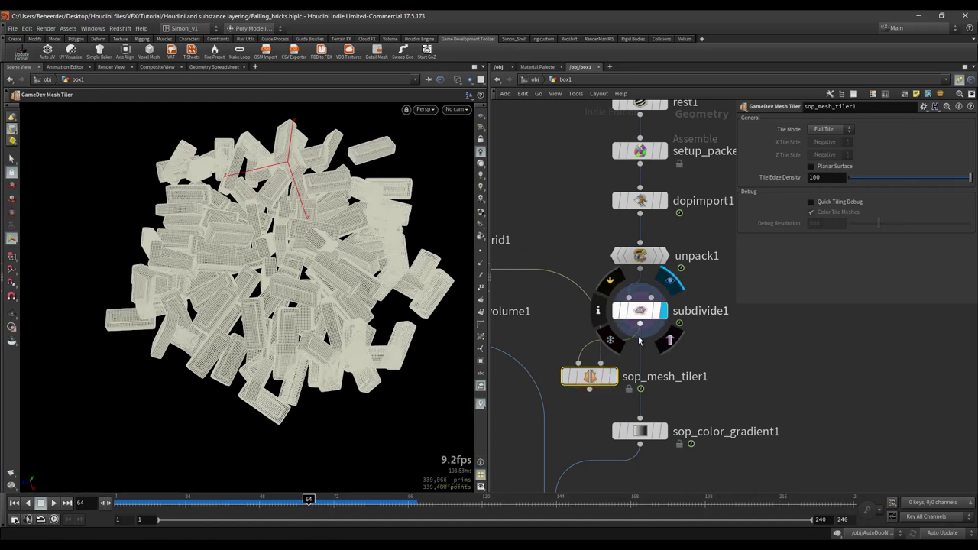
mouse_move(614, 384)
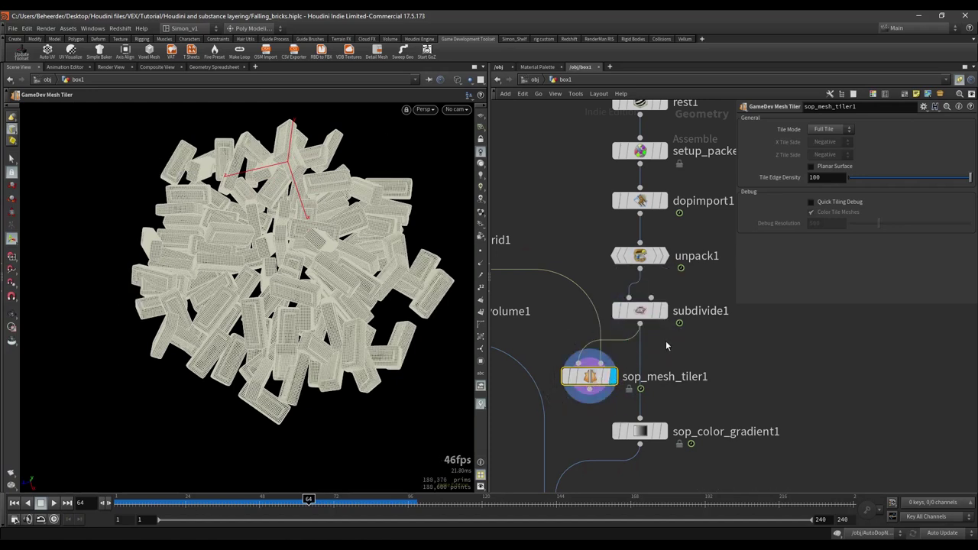
click(664, 311)
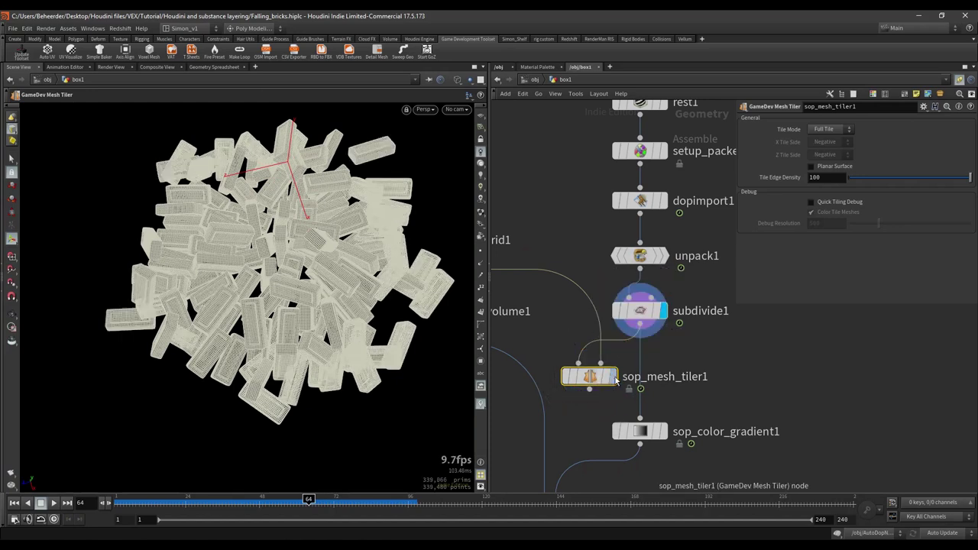
click(612, 379)
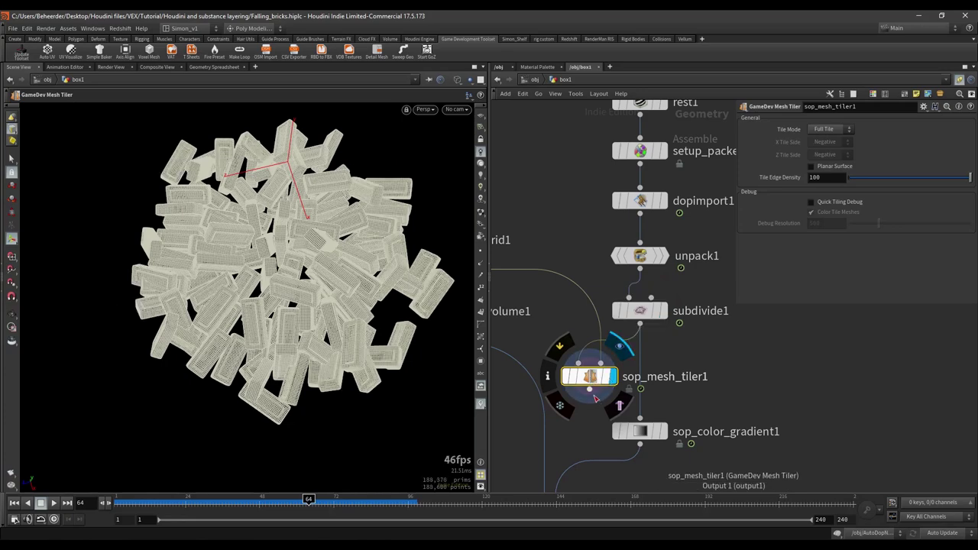
Feed sop_mesh_tiler1 into sop_color_gradient1 and, with Raycast_volume displayed, open the cop2net1 network.
middle_drag(702, 388, 737, 221)
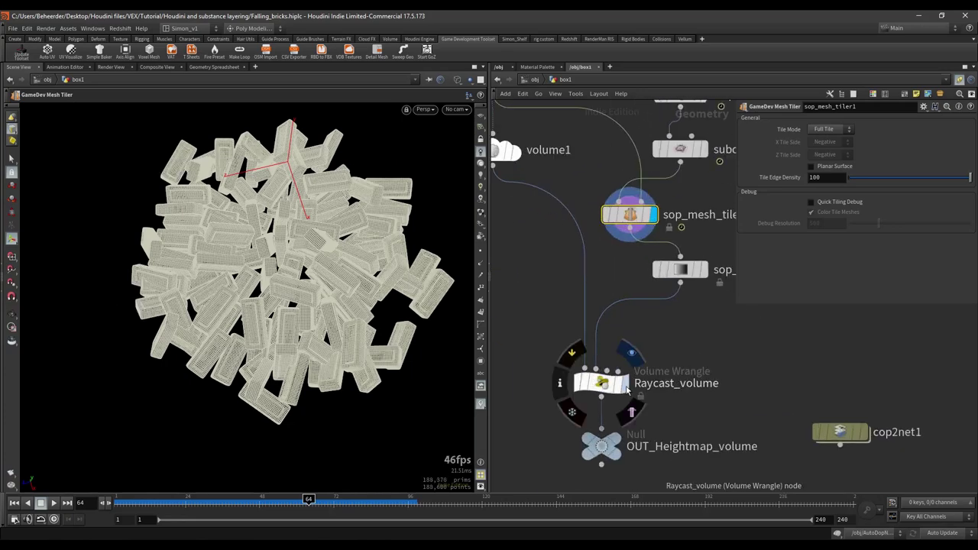
click(604, 386)
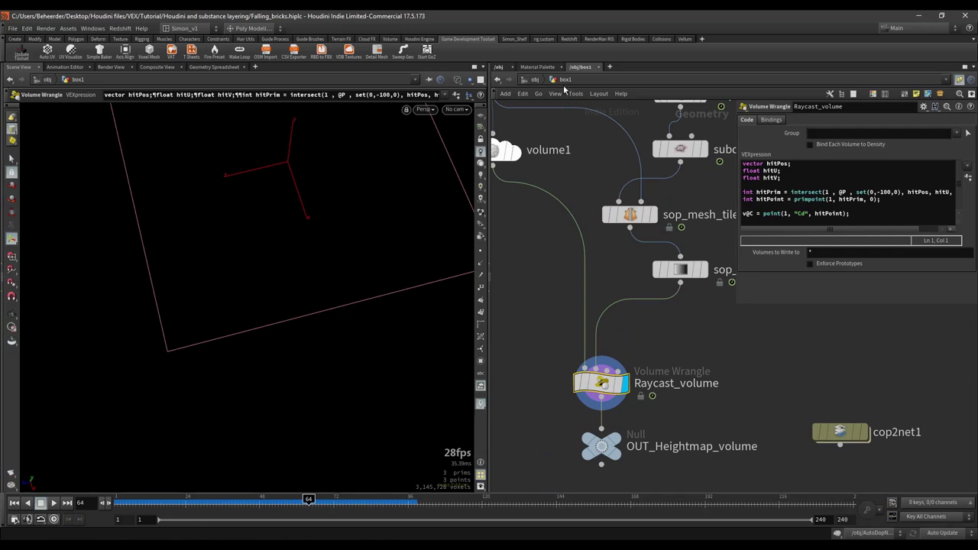
click(840, 432)
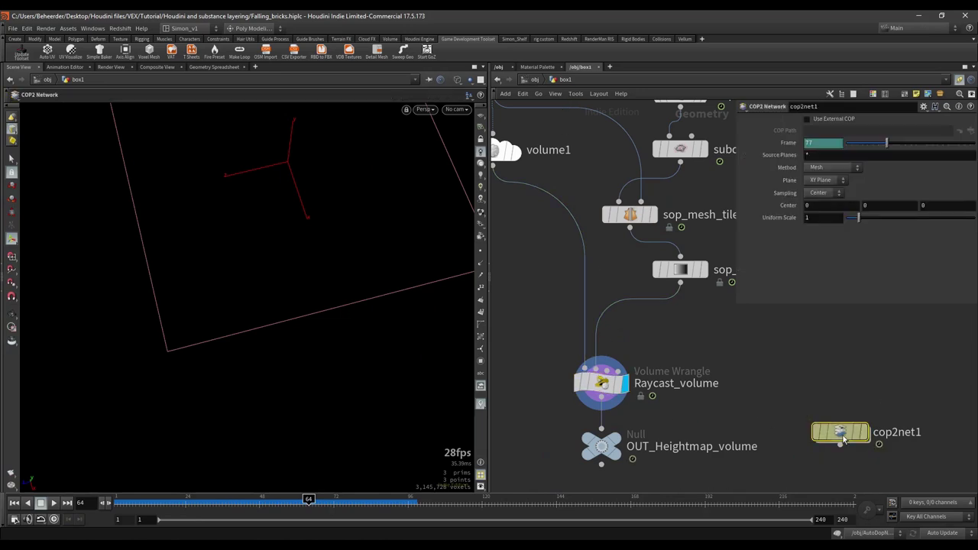
double_click(842, 434)
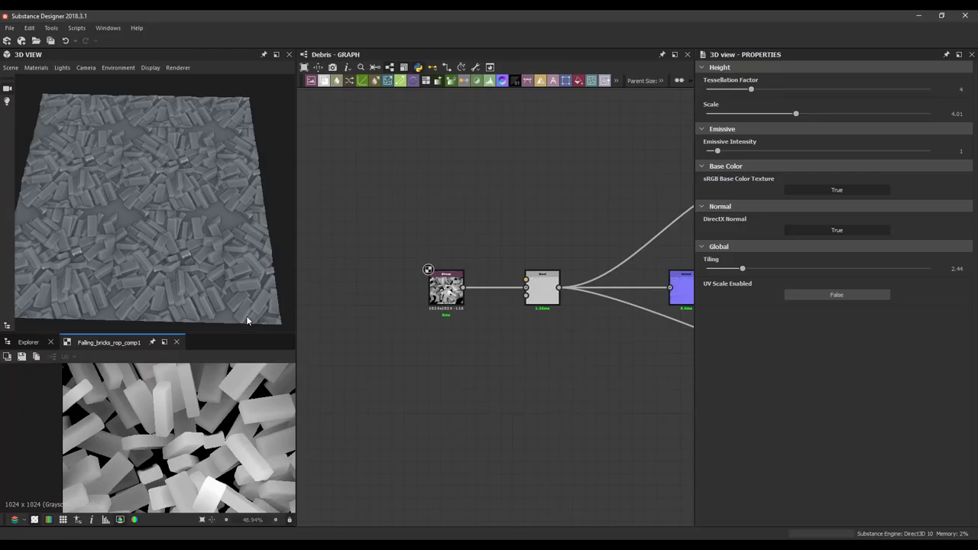
Switch to Substance Designer and examine the 3D view's tiled brick surface for seams.
drag(170, 231, 138, 238)
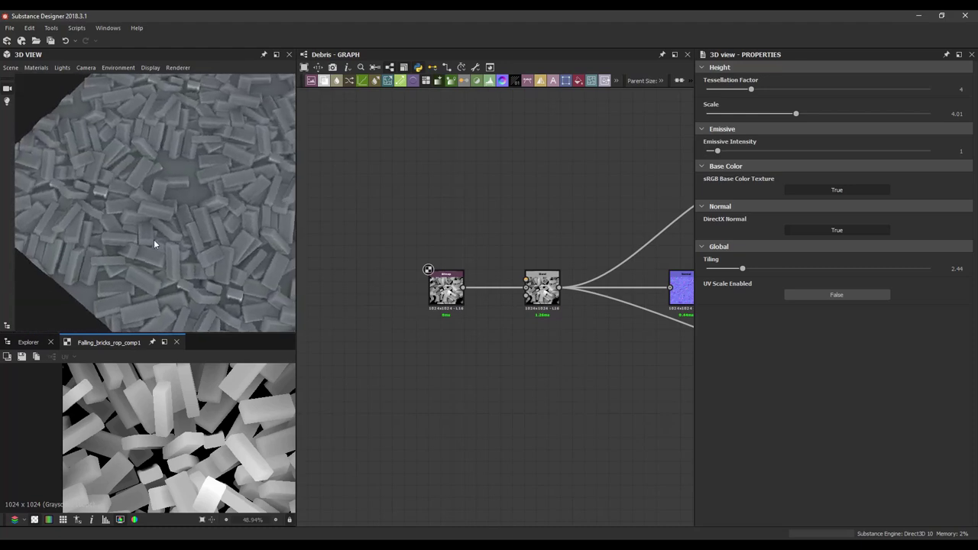
mouse_move(154, 240)
mouse_down()
mouse_move(107, 224)
mouse_move(199, 231)
mouse_move(147, 227)
mouse_up()
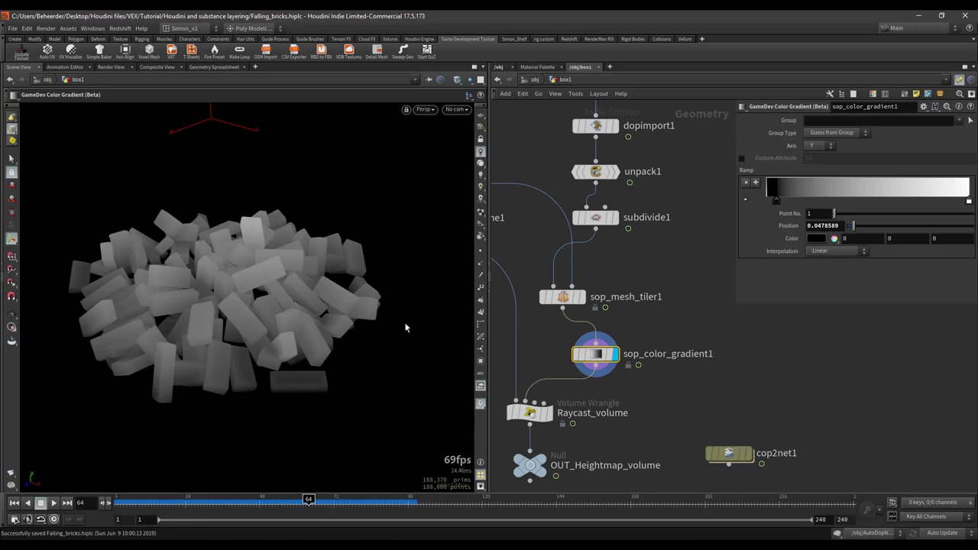
Switch to Houdini and add a Color node beside subdivide1 in the box1 network.
middle_drag(663, 288, 644, 288)
click(671, 260)
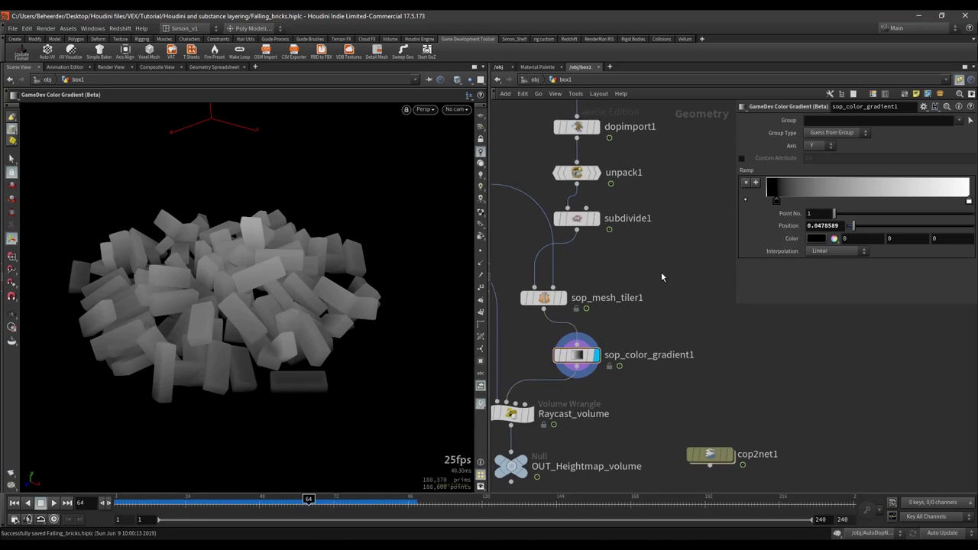
key(Tab)
text(colo)
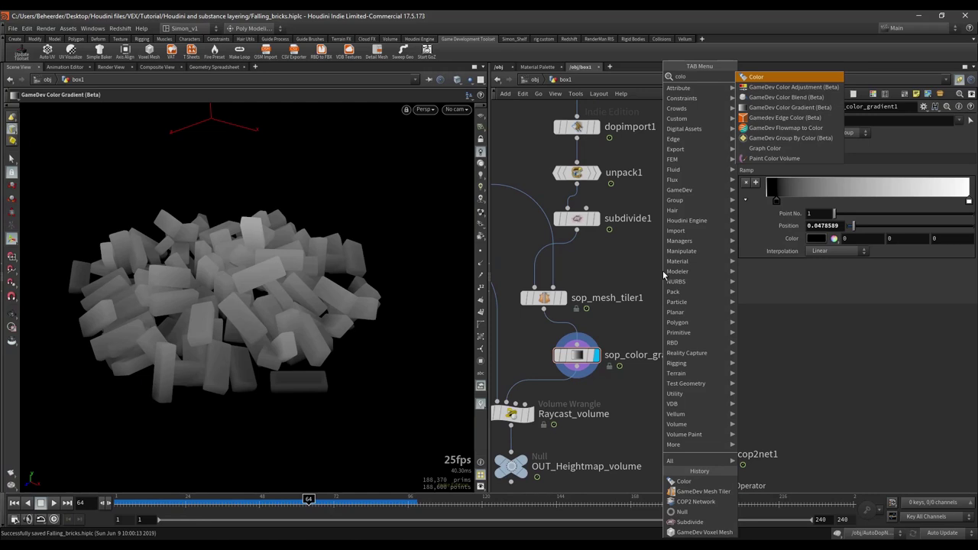
key(Return)
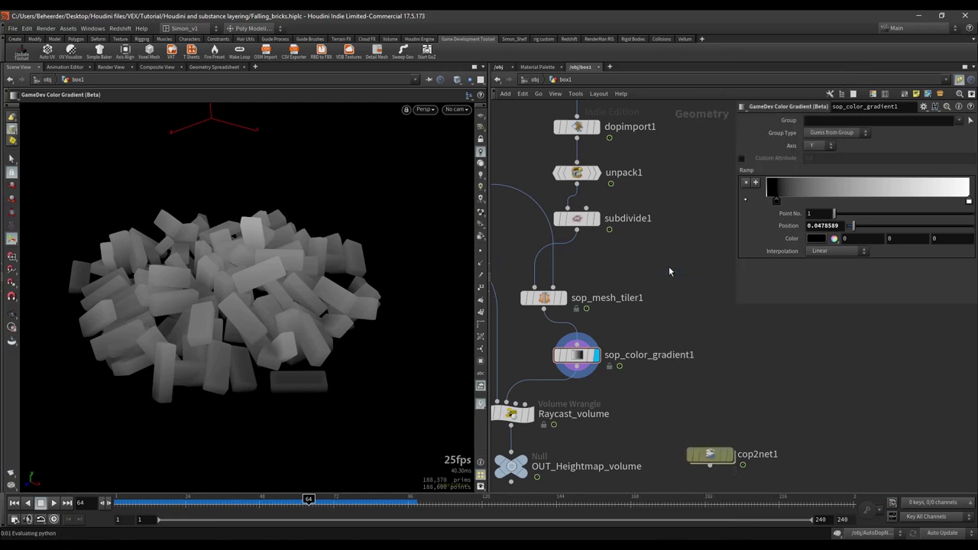
click(668, 267)
Connect subdivide1's output to the new Color node, display that node and move it slightly closer to subdivide1.
scroll(608, 242, up, 2)
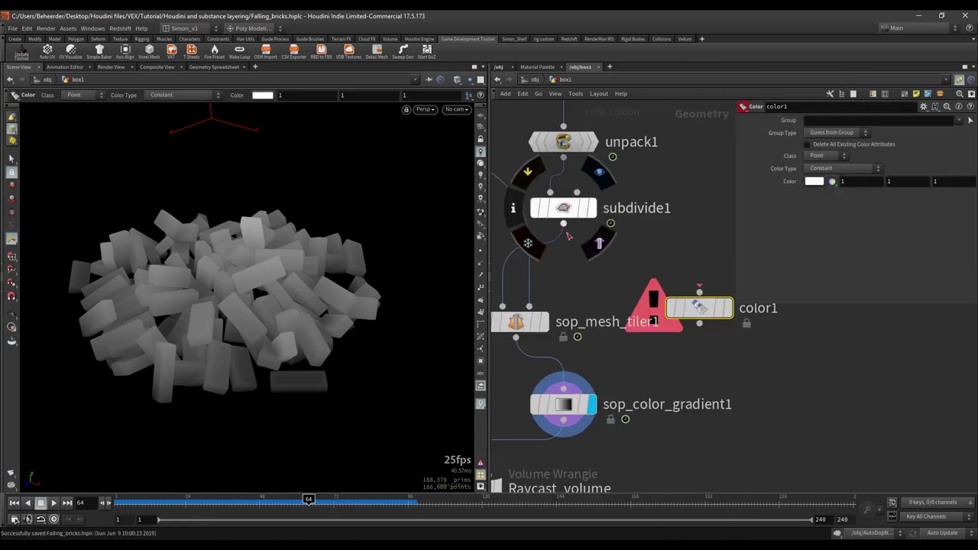
drag(563, 225, 687, 287)
middle_drag(604, 275, 585, 227)
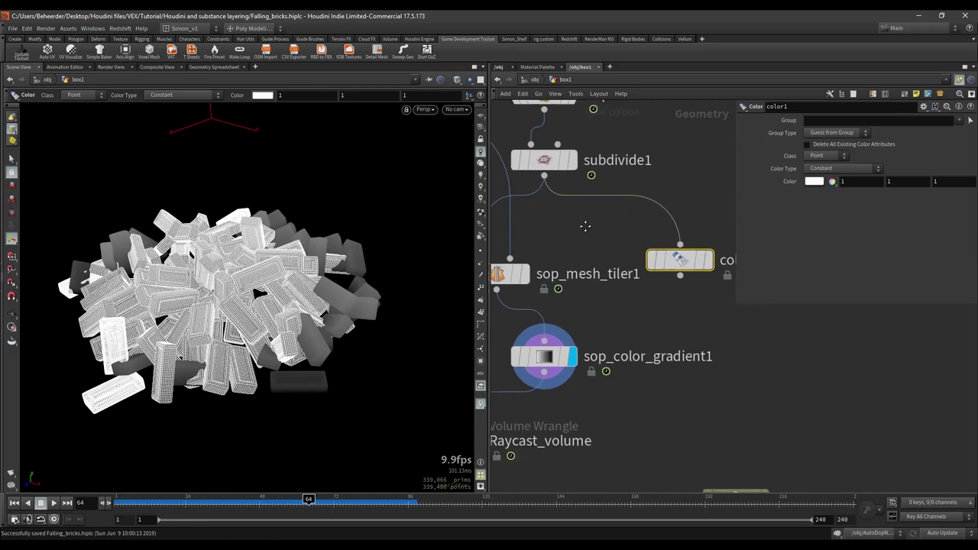
click(707, 263)
drag(680, 260, 664, 241)
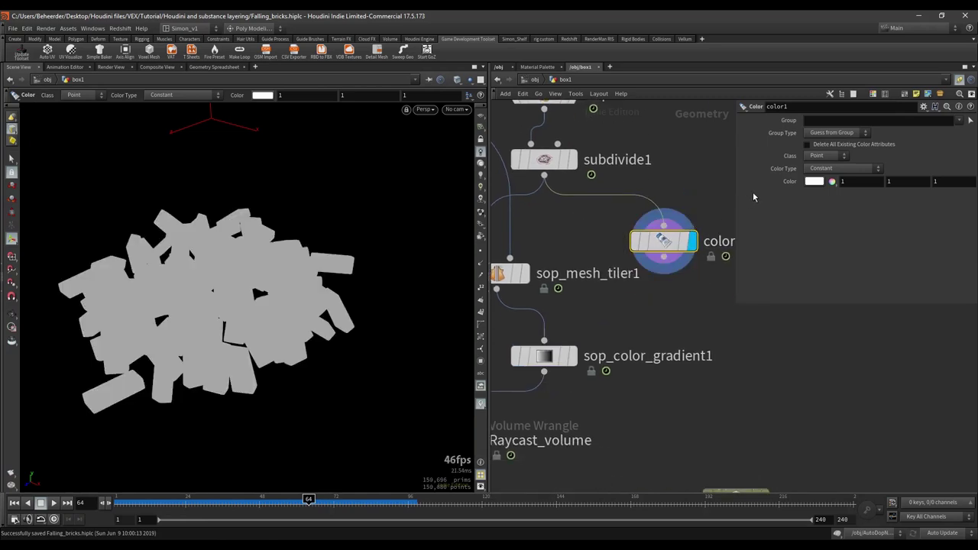
Set the Color node's Color Type to Random from Attribute.
click(813, 170)
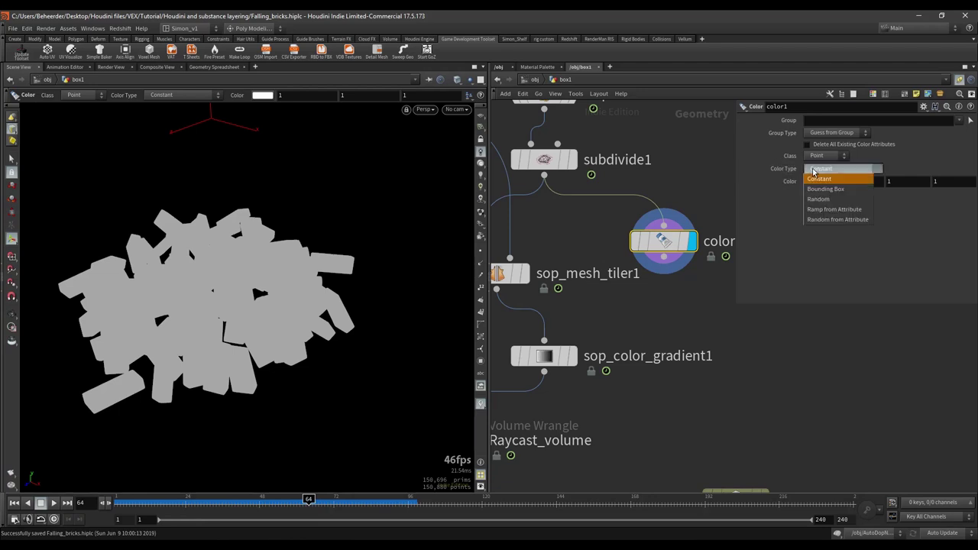
click(838, 219)
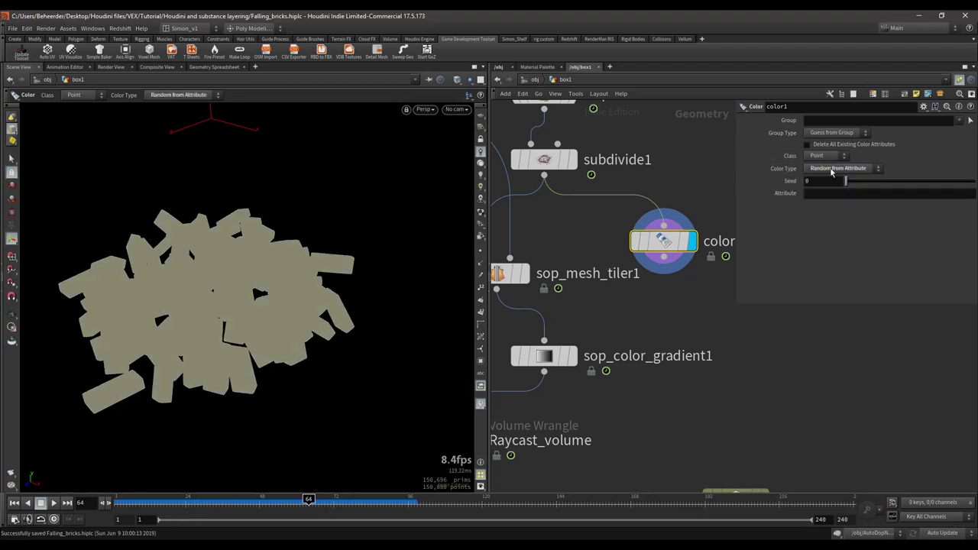
click(831, 194)
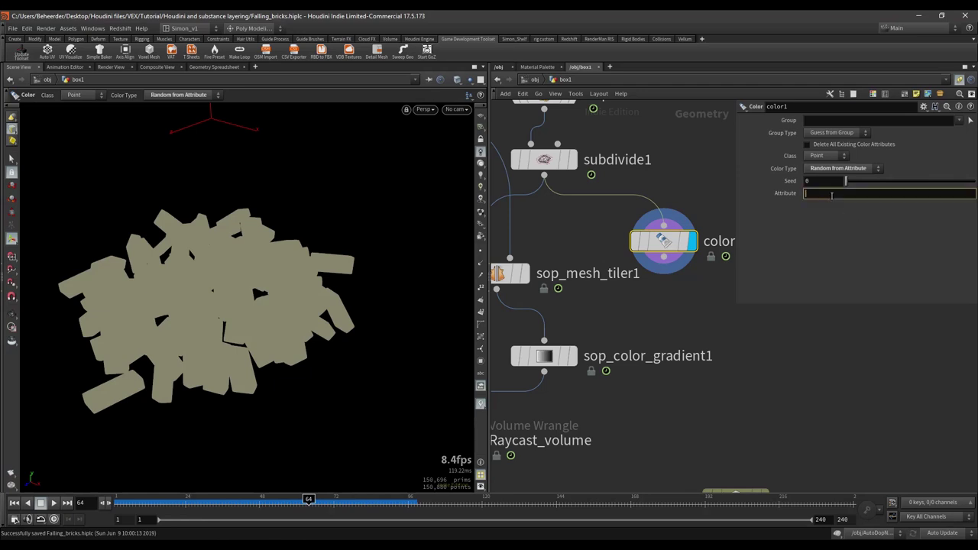
Examine subdivide1's primitive attributes in the geometry spreadsheet to find one that identifies each brick.
click(547, 159)
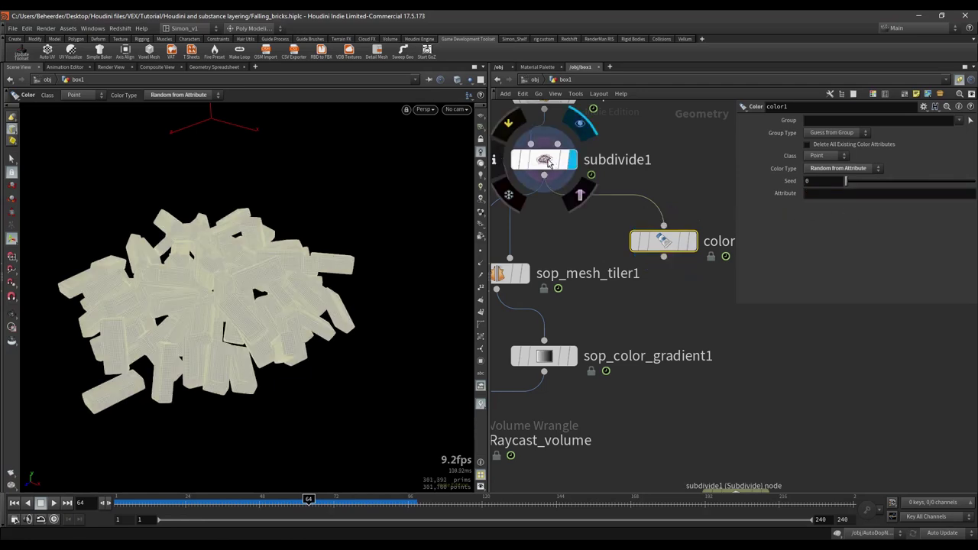
click(212, 67)
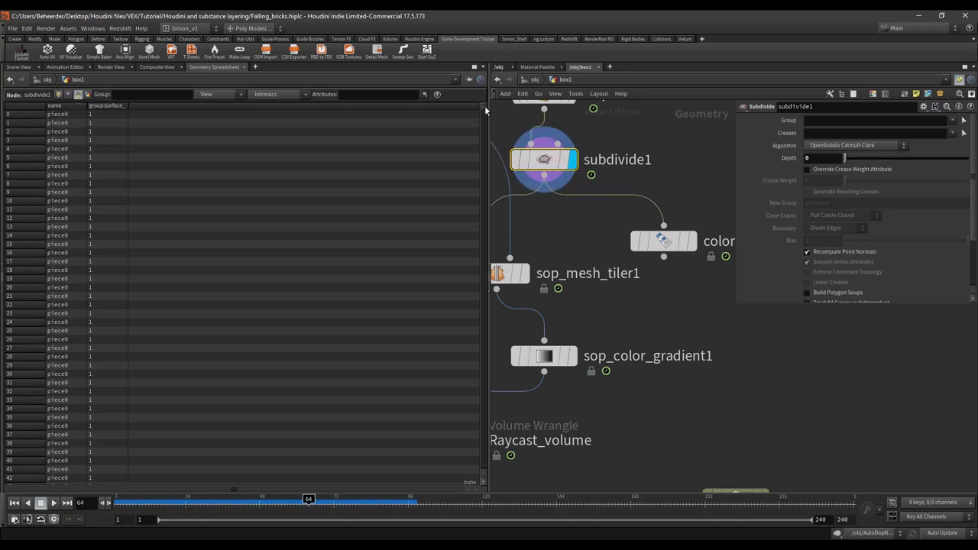
drag(484, 111, 468, 260)
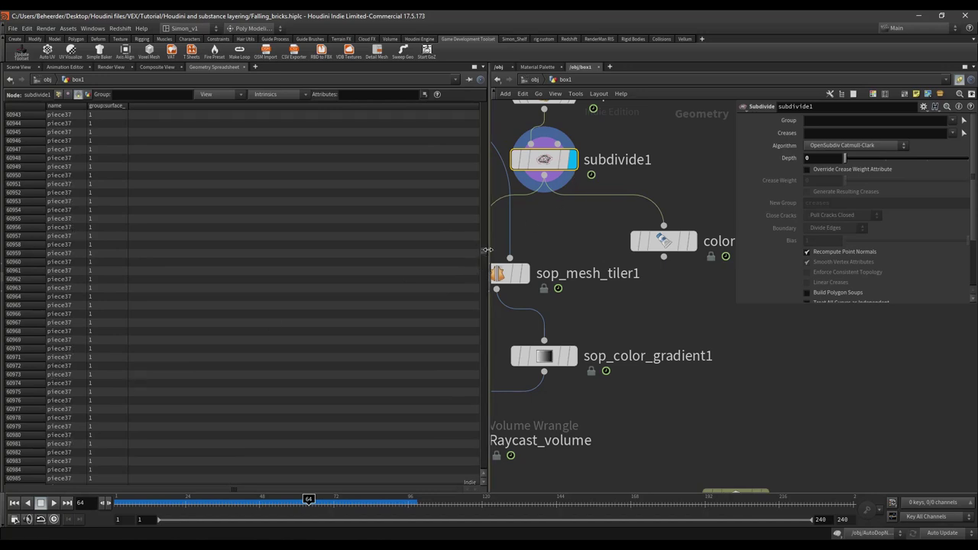
drag(489, 265, 483, 102)
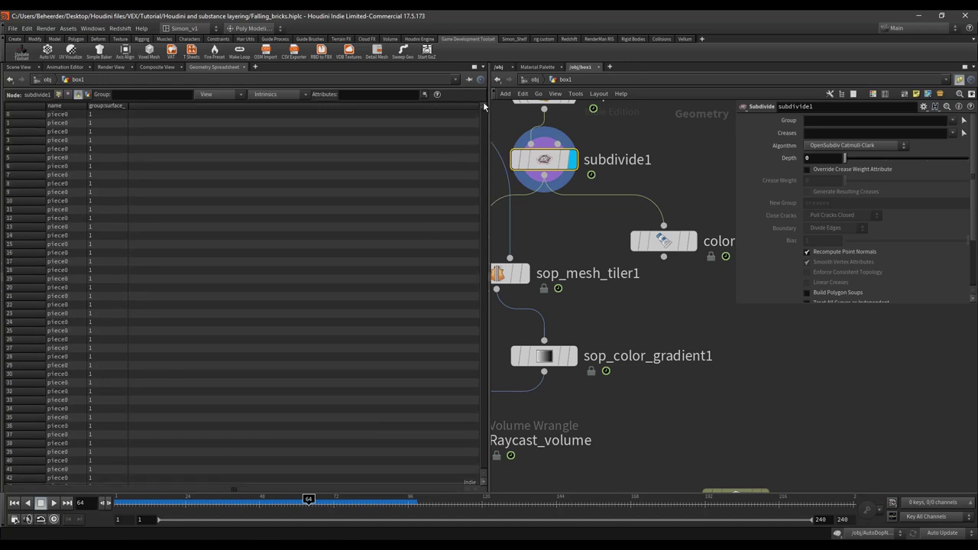
click(18, 67)
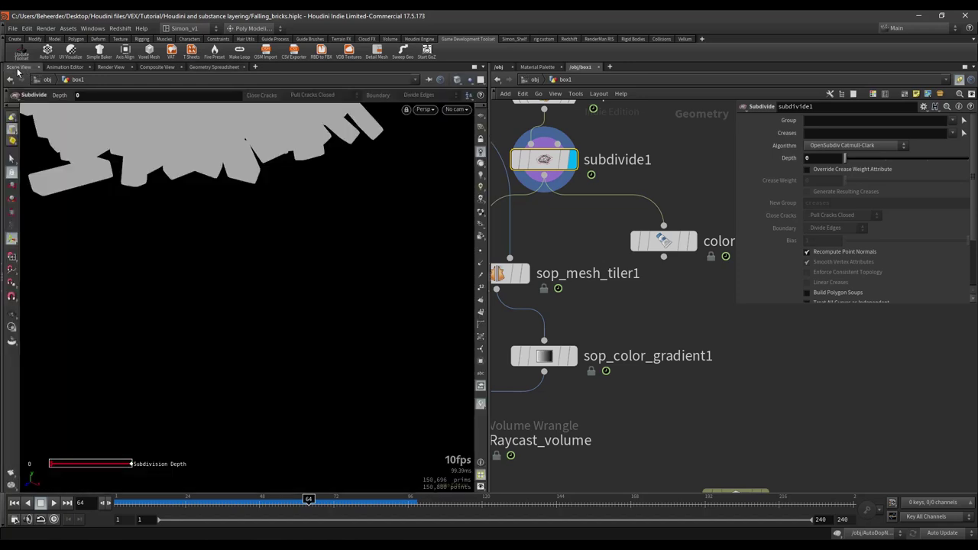
click(195, 68)
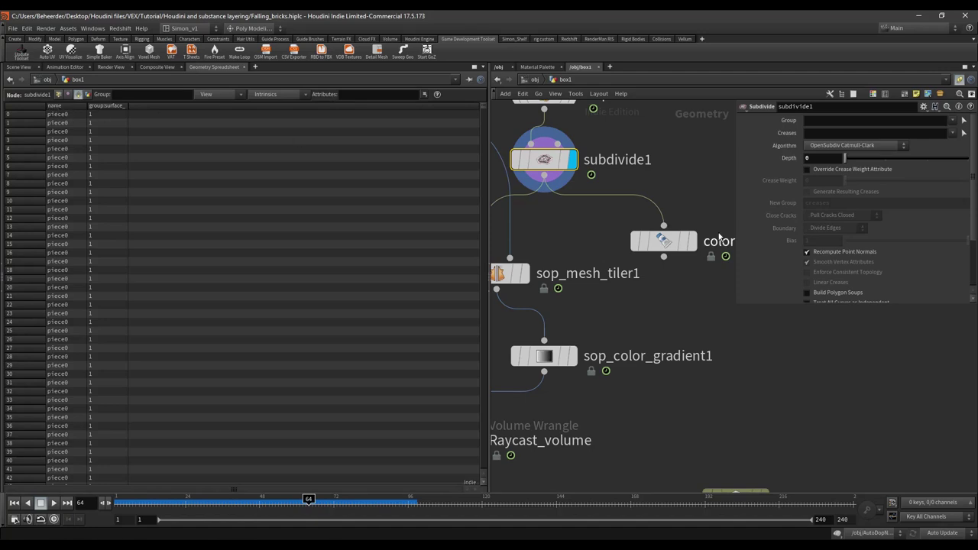
Set color1's Attribute to name and display the node's result framed in the scene view.
click(669, 243)
click(826, 193)
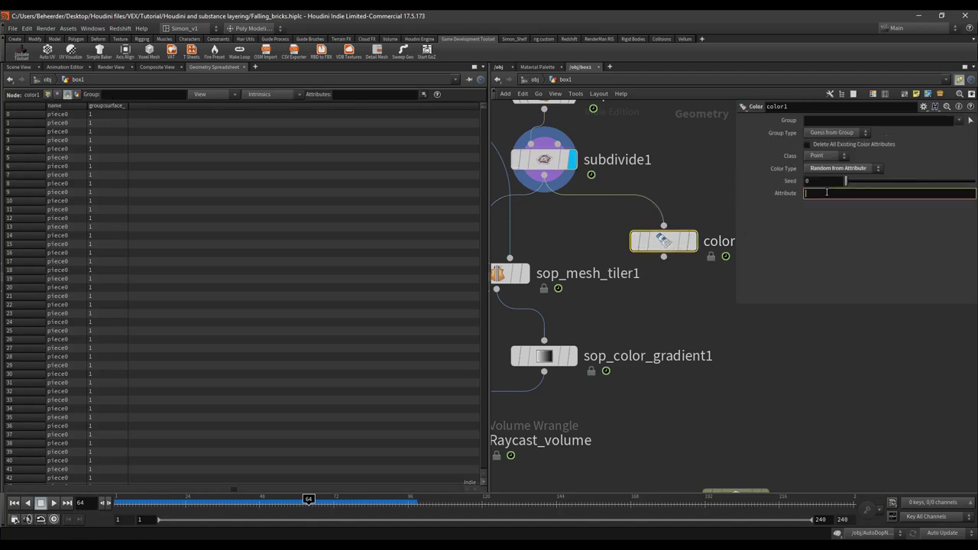
click(575, 260)
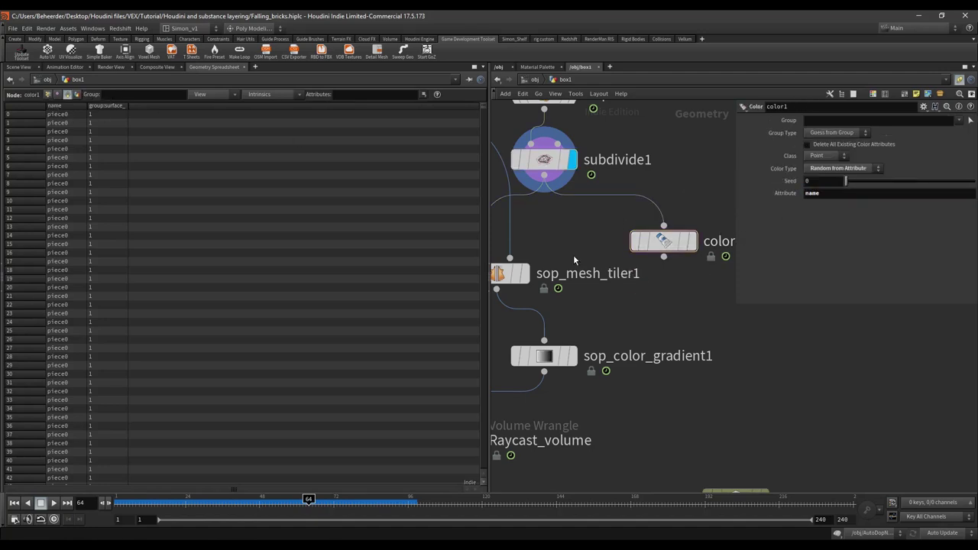
click(19, 66)
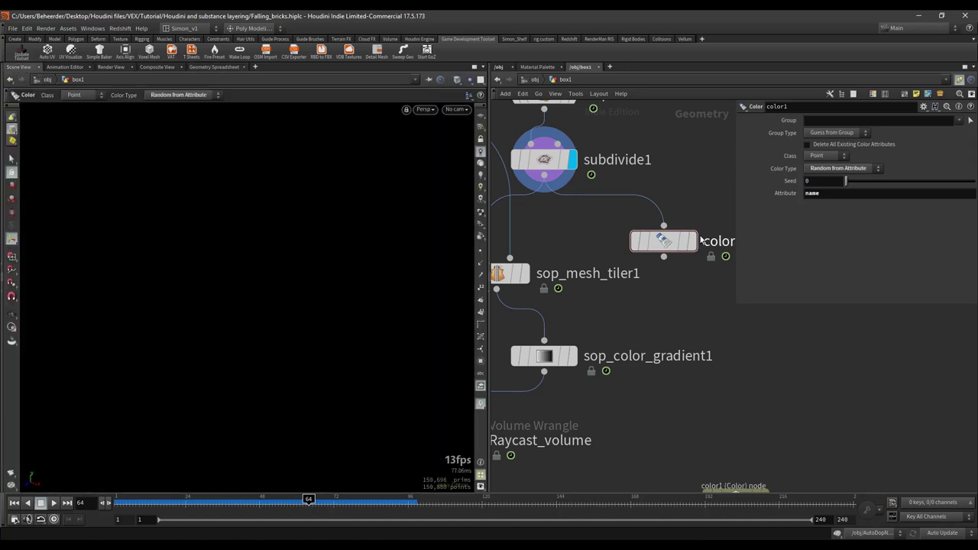
click(687, 242)
key(space+g)
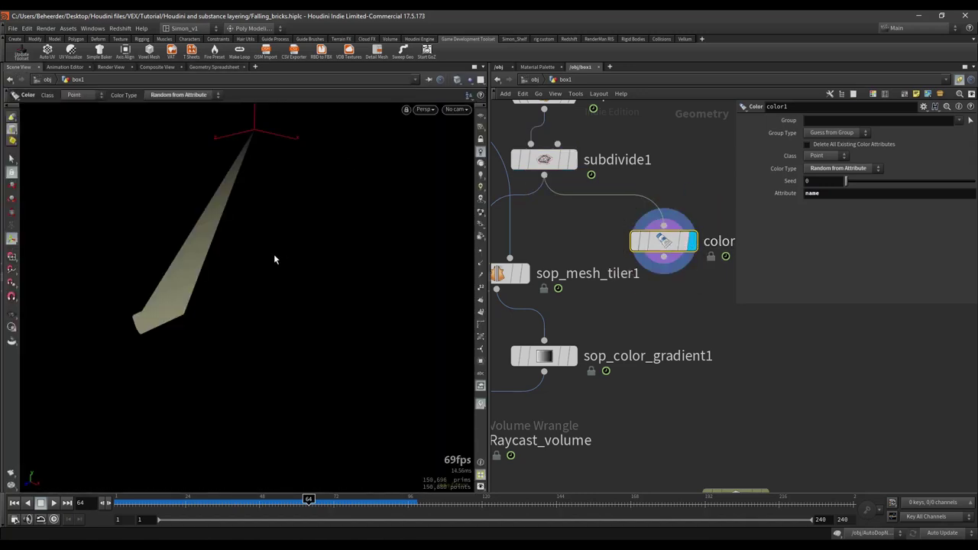
Go to frame 74 and inspect the brick colors up close in the scene view, toggling between wireframe and shaded display.
key(shift+w)
key(shift+w)
drag(316, 496, 340, 499)
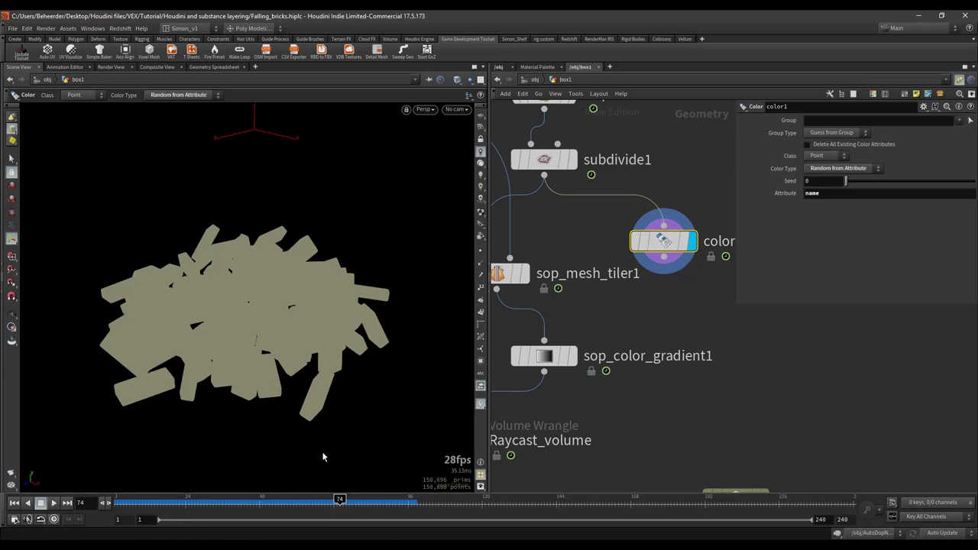
key(shift+w)
alt+drag(340, 195, 350, 238)
scroll(351, 239, up, 2)
key(shift+w)
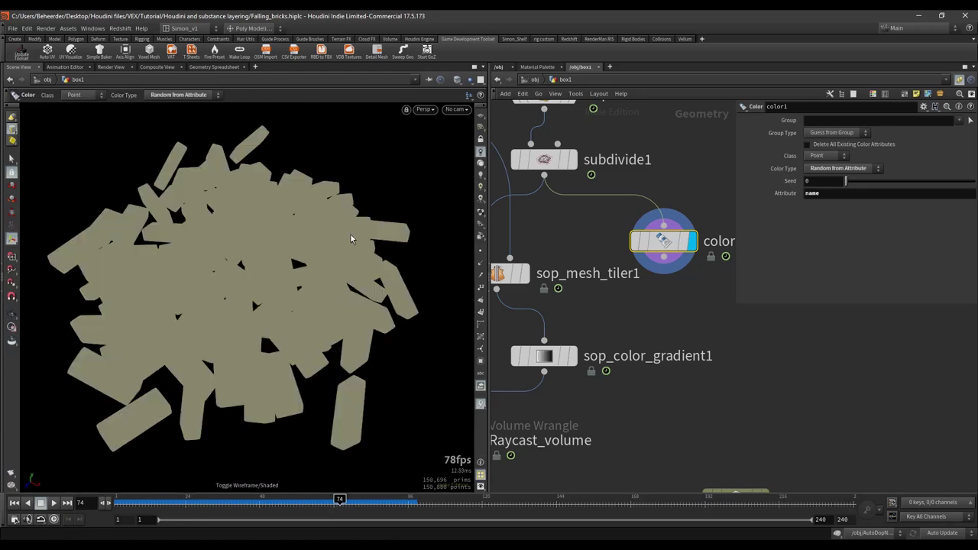
Choose color1's Class to suit the primitive name attribute and check the bricks in wireframe and shaded display.
click(831, 157)
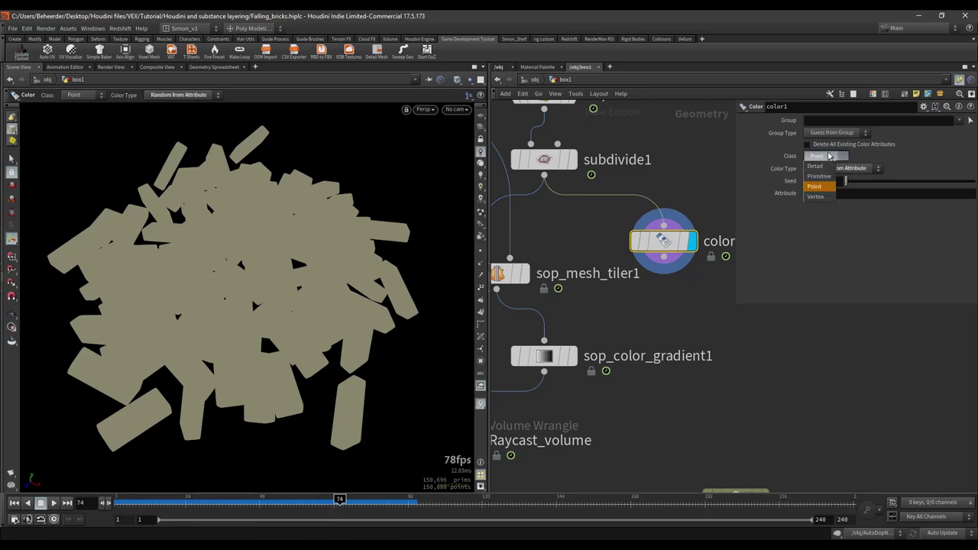
click(822, 182)
mouse_move(268, 310)
alt+mouse_down()
mouse_move(255, 399)
mouse_move(240, 334)
mouse_move(249, 296)
mouse_move(253, 329)
mouse_move(443, 293)
mouse_move(274, 310)
alt+mouse_up()
scroll(240, 334, down, 2)
key(shift+w)
key(shift+w)
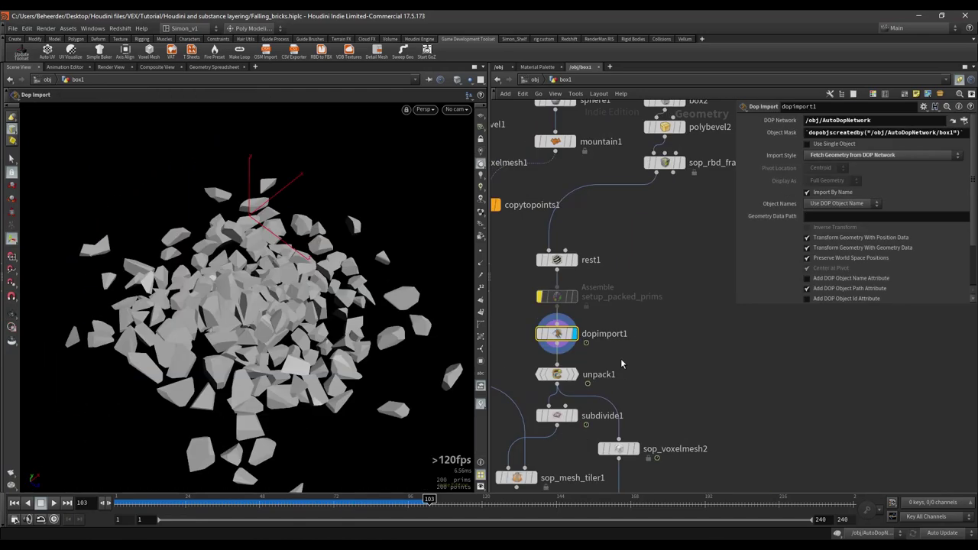
Display box2 and polybevel2 in turn and open polybevel2's parameters to review the bevelled source box.
middle_drag(621, 358, 609, 379)
scroll(609, 379, down, 3)
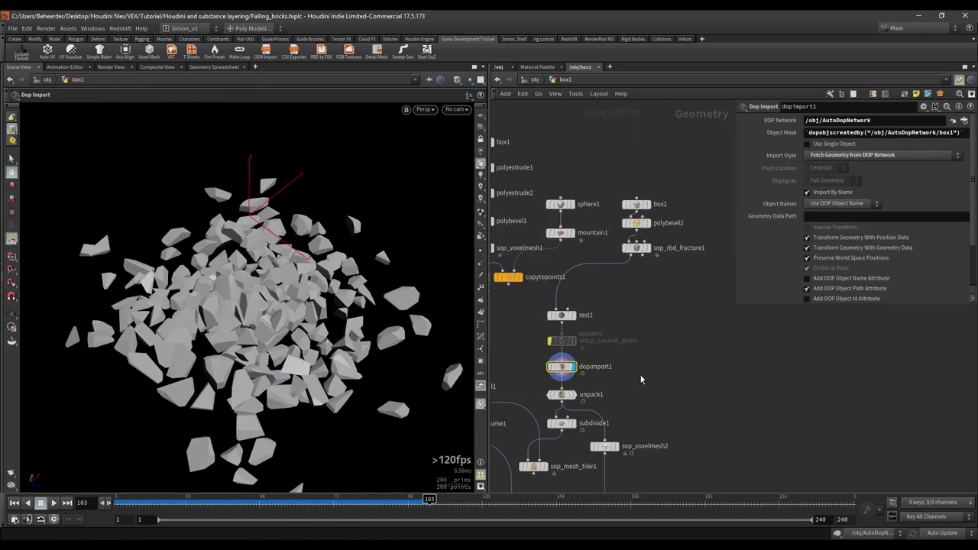
middle_drag(564, 328, 590, 325)
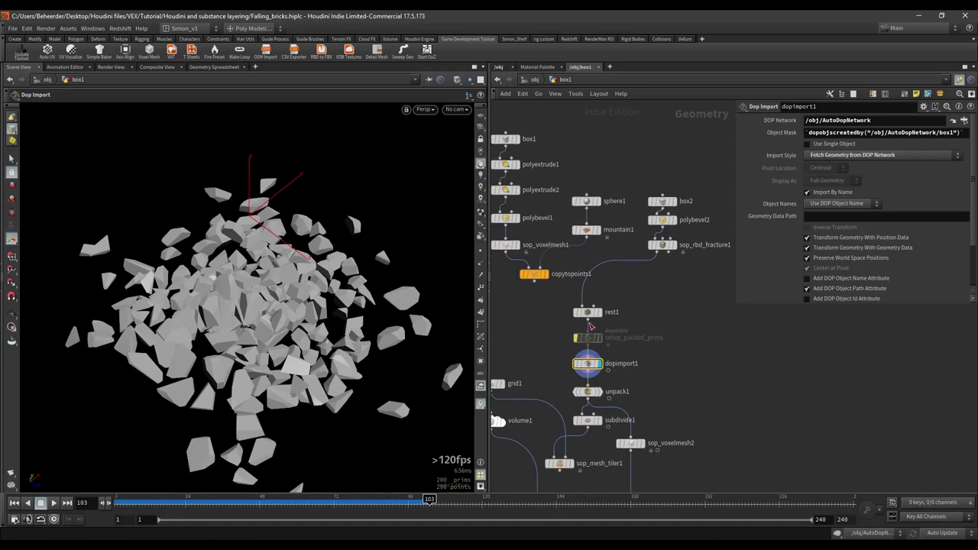
middle_drag(648, 311, 618, 357)
scroll(642, 248, up, 5)
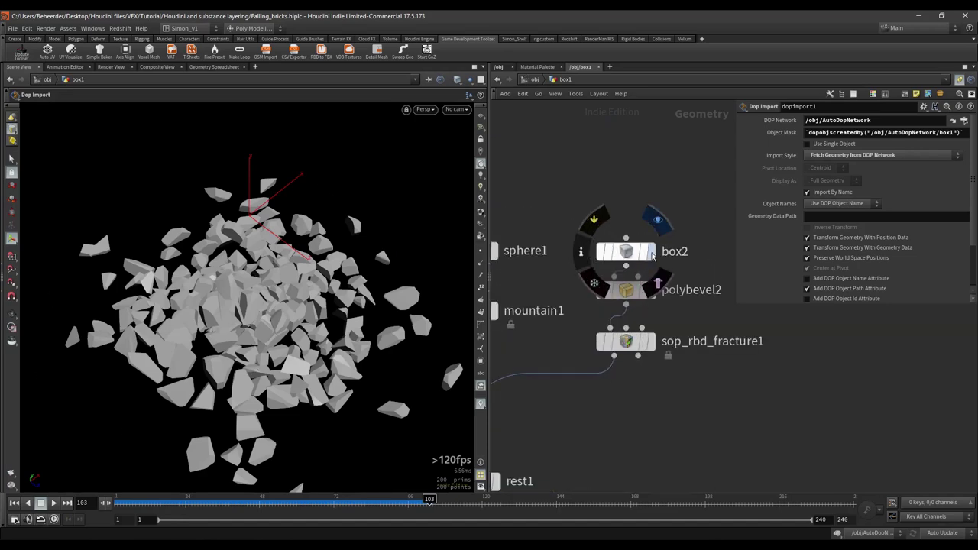
click(643, 256)
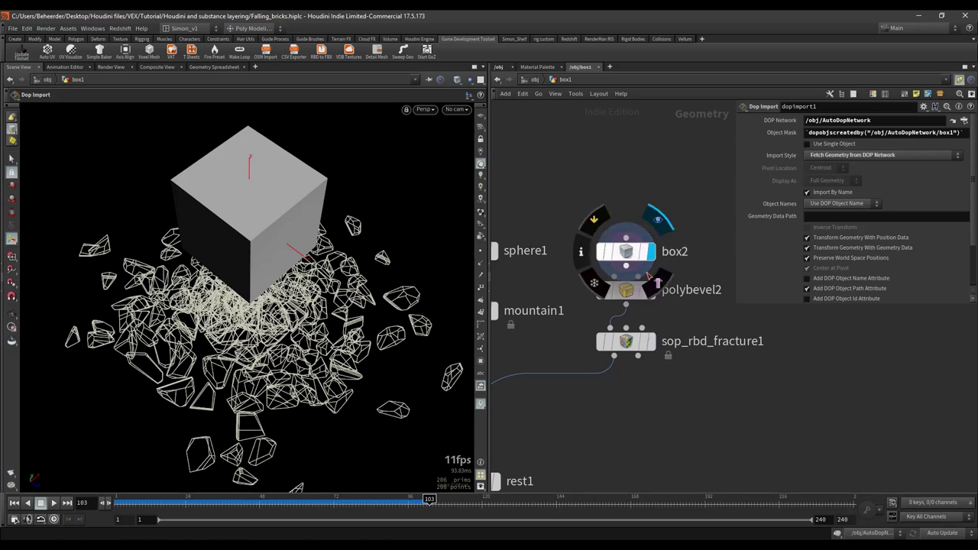
click(651, 290)
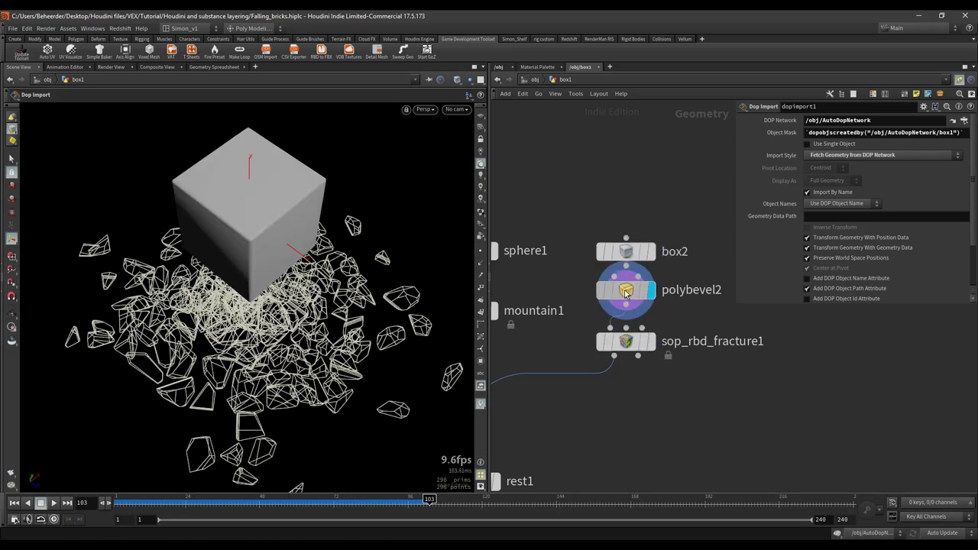
click(625, 290)
Display sop_rbd_fracture1 and review its Base Settings and Scatter Noise parameters.
click(651, 342)
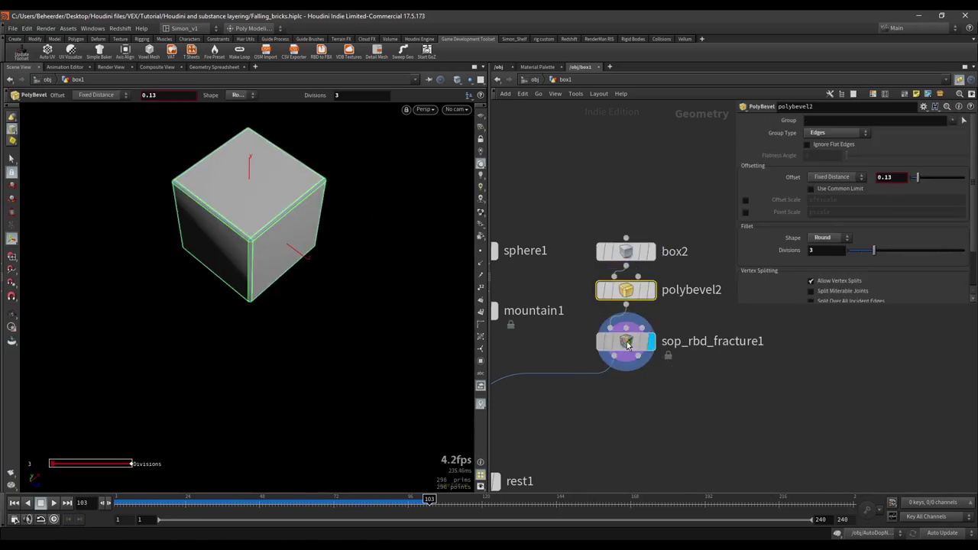
click(627, 342)
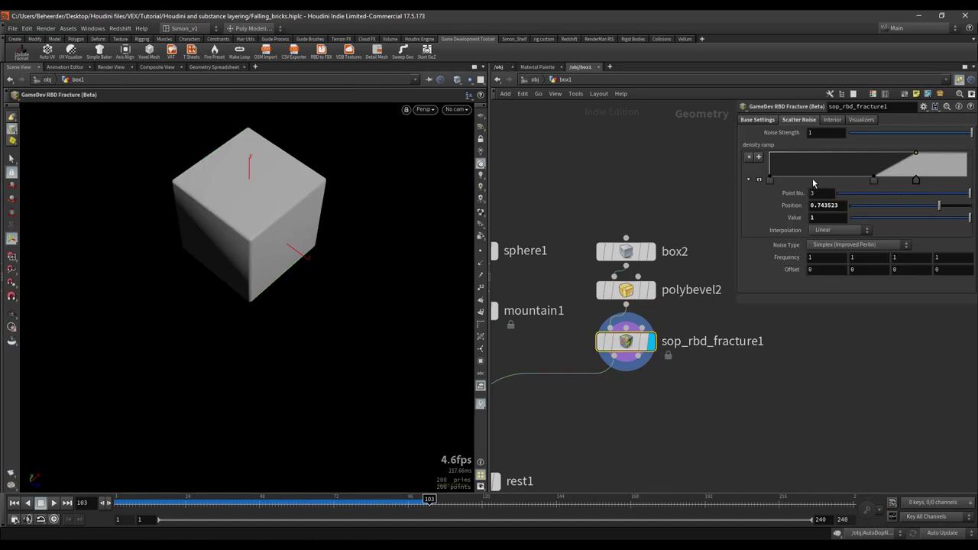
click(758, 120)
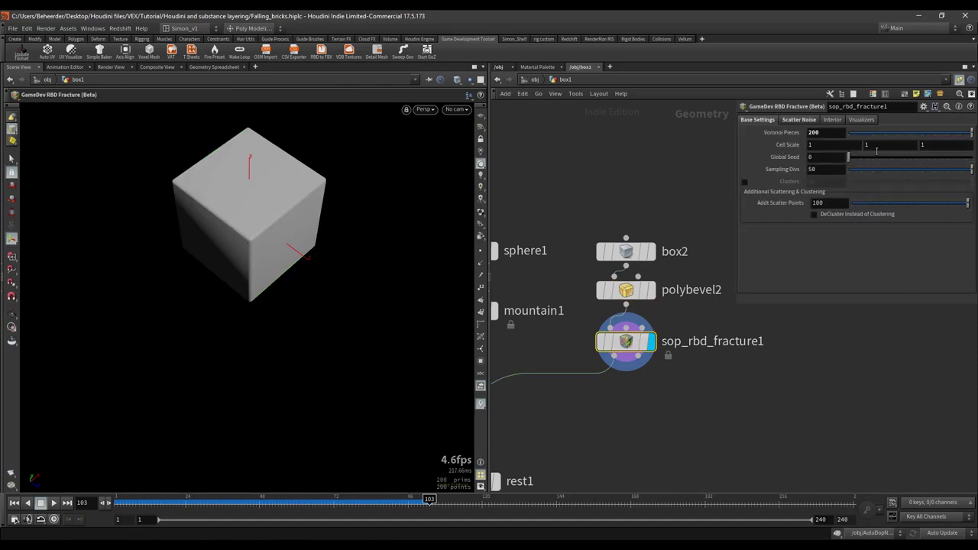
double_click(817, 133)
click(795, 122)
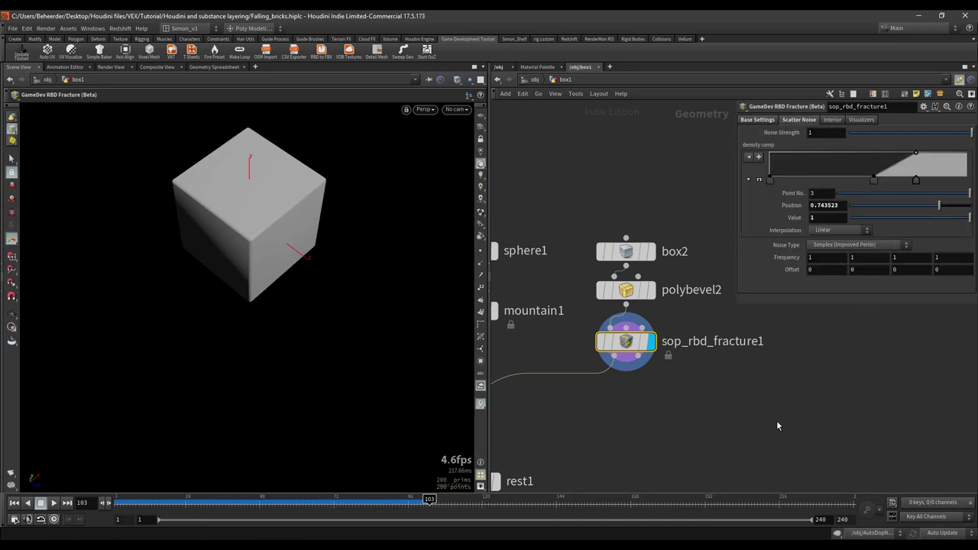
Display and select the dopimport1 node to show the simulated fracture pieces.
middle_drag(626, 440, 687, 363)
scroll(687, 364, down, 4)
middle_drag(640, 444, 640, 344)
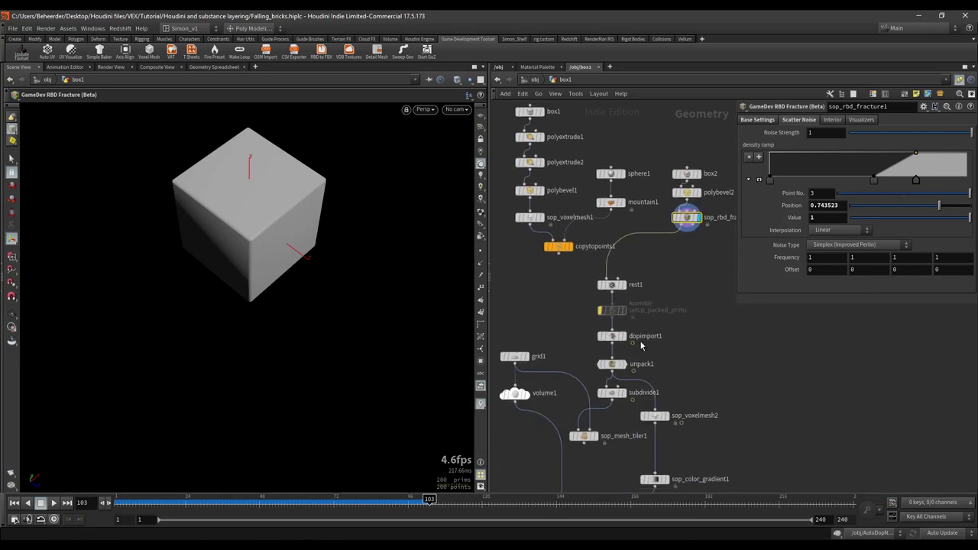
scroll(627, 369, up, 3)
click(616, 311)
click(596, 311)
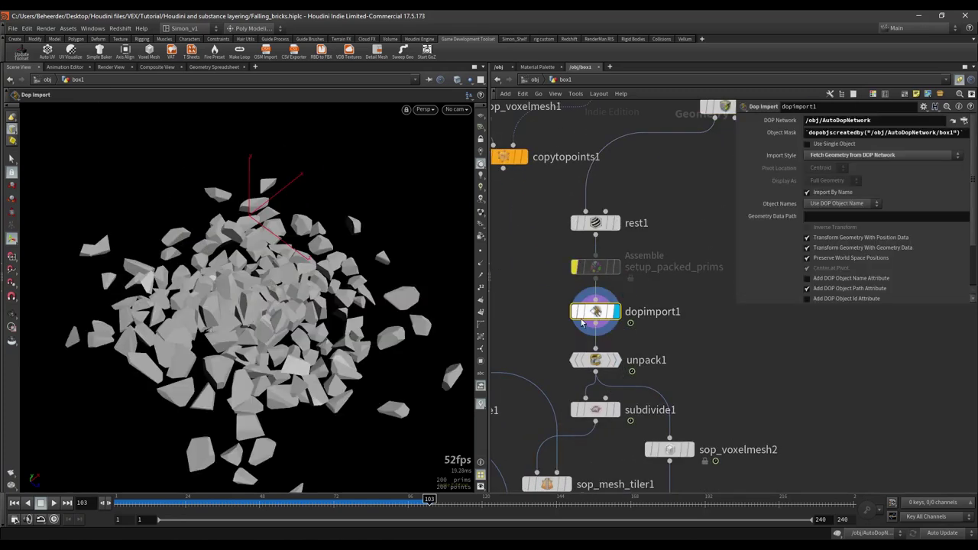
Play the fracture simulation from frame 1, stop it once the pieces have scattered, and inspect the pile.
click(140, 501)
drag(105, 502, 90, 502)
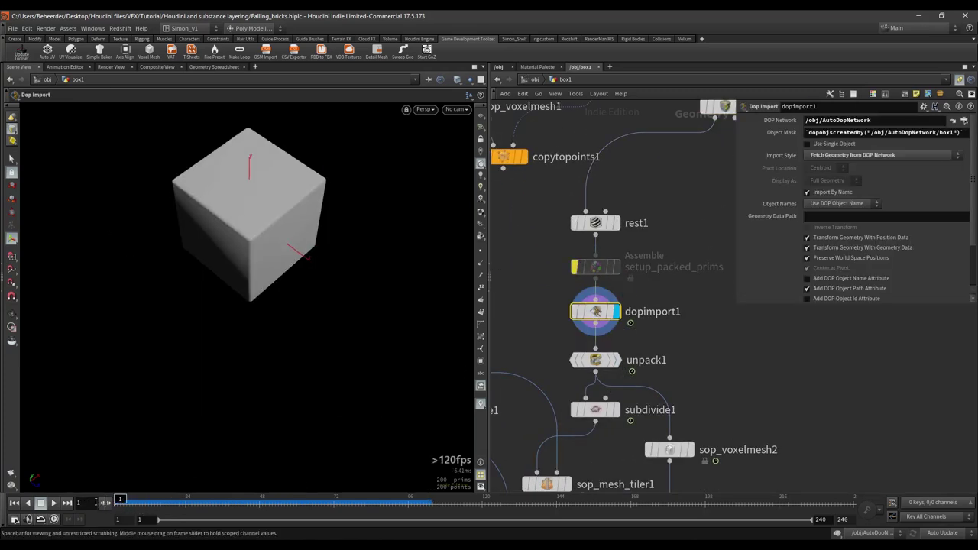
click(55, 503)
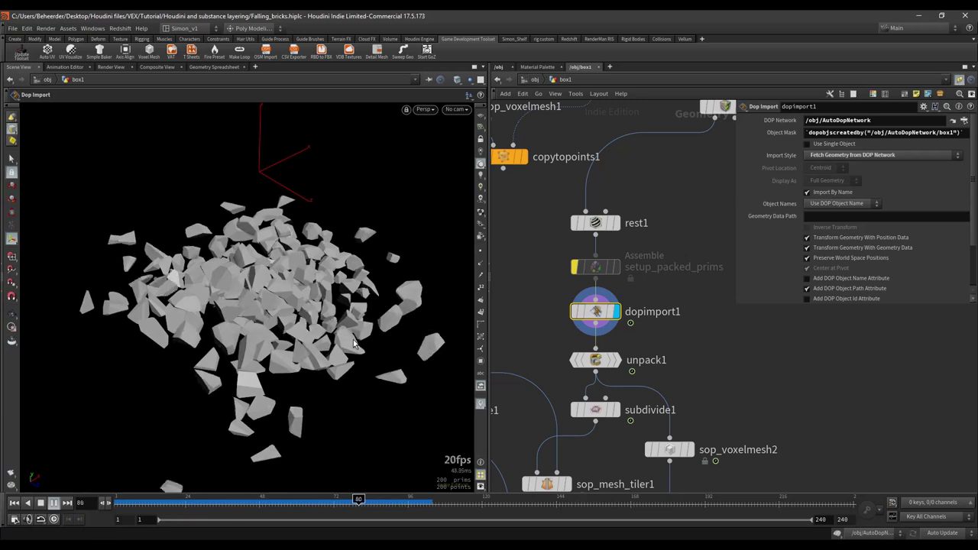
click(40, 504)
key(Escape)
drag(323, 240, 359, 315)
Nudge subdivide1, sop_voxelmesh2 and sop_color_gradient1 slightly while tracing the network from dopimport1 to the height map output.
middle_drag(665, 349, 633, 257)
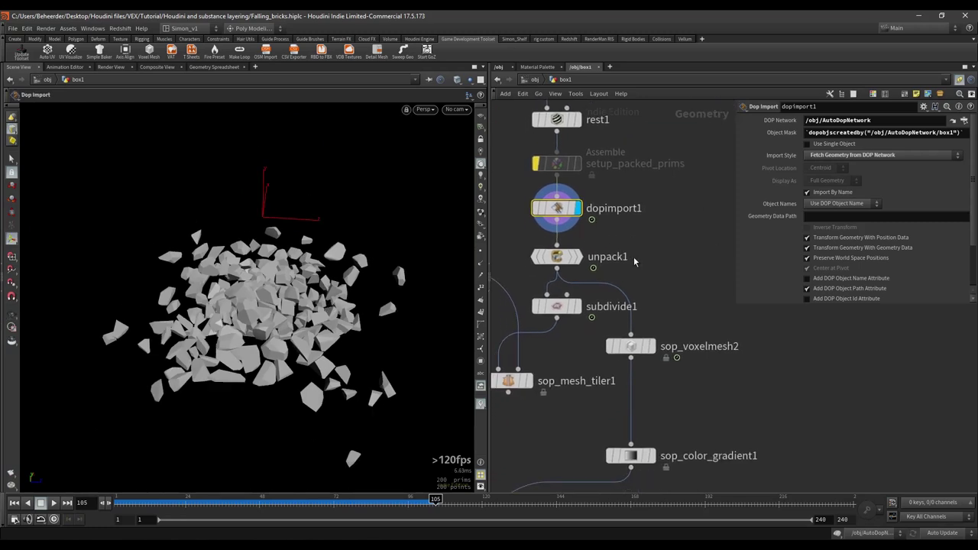
middle_drag(697, 395, 677, 336)
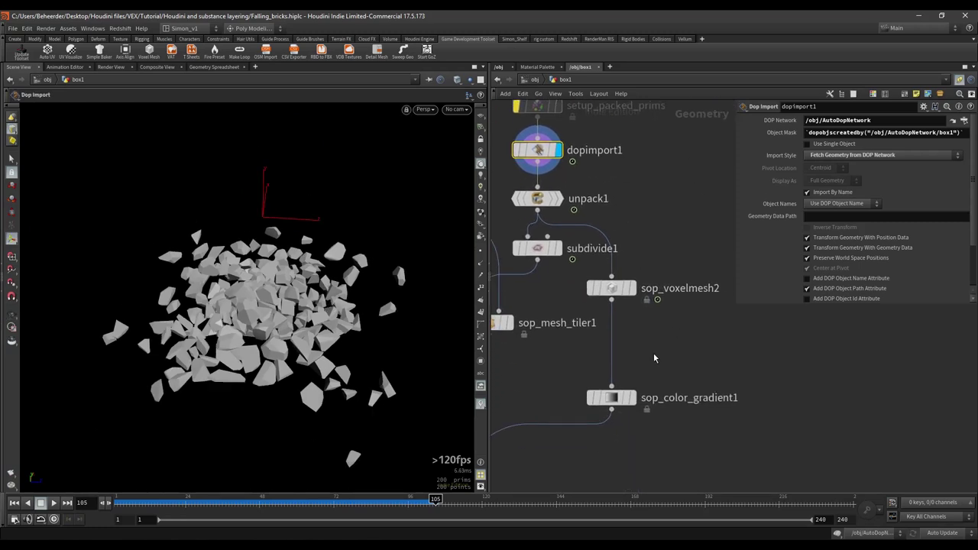
mouse_move(542, 252)
mouse_down()
mouse_move(529, 255)
mouse_move(537, 262)
mouse_up()
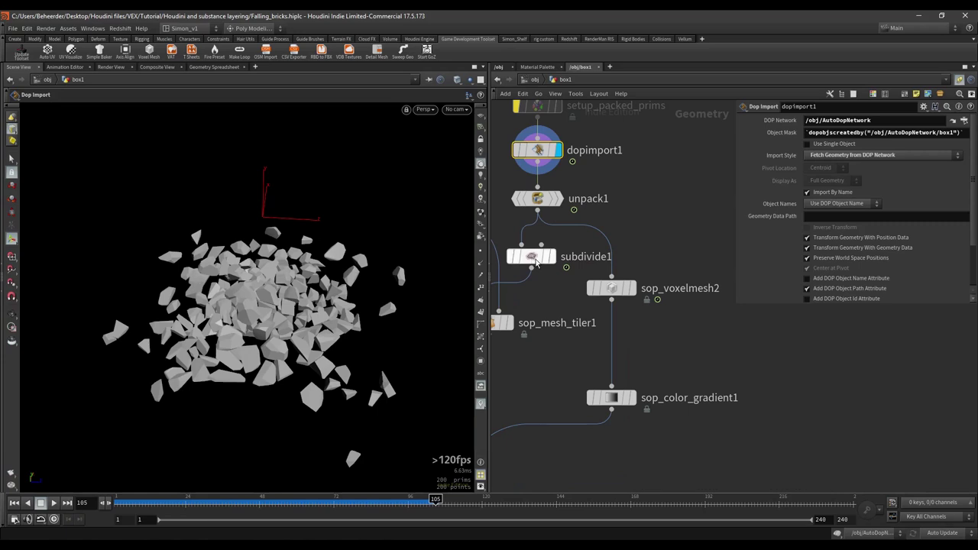
drag(611, 288, 626, 290)
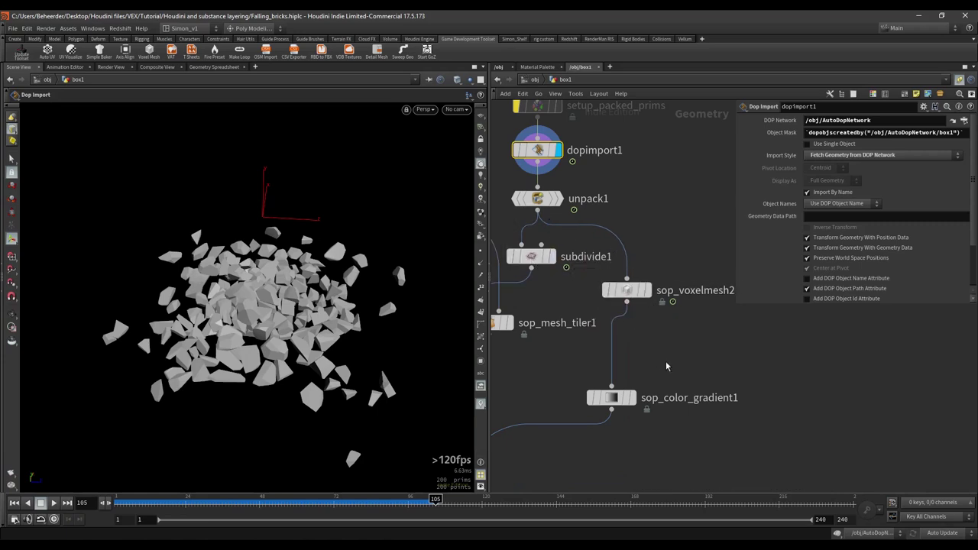
middle_drag(667, 367, 683, 262)
scroll(683, 262, down, 1)
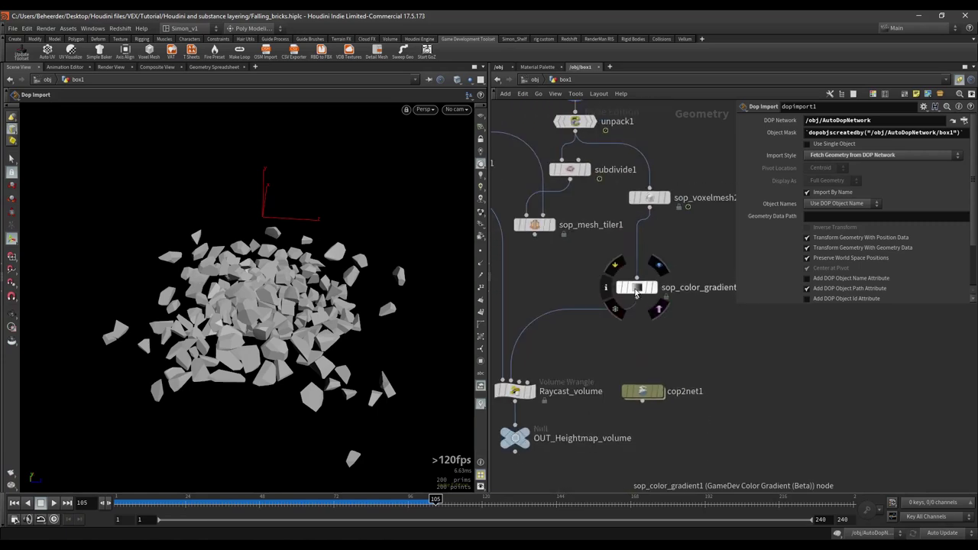
drag(636, 293, 647, 295)
middle_drag(631, 285, 701, 252)
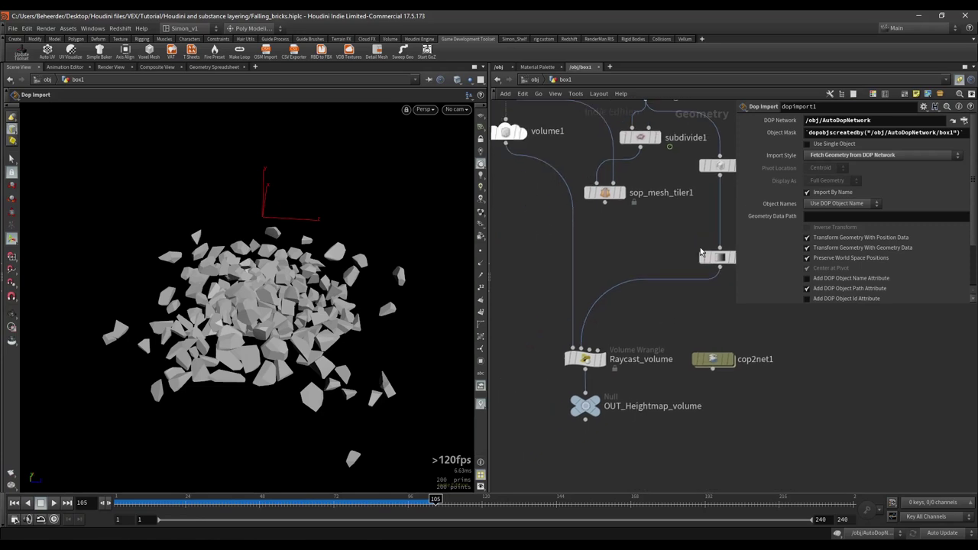
middle_drag(707, 206, 632, 300)
scroll(631, 309, down, 2)
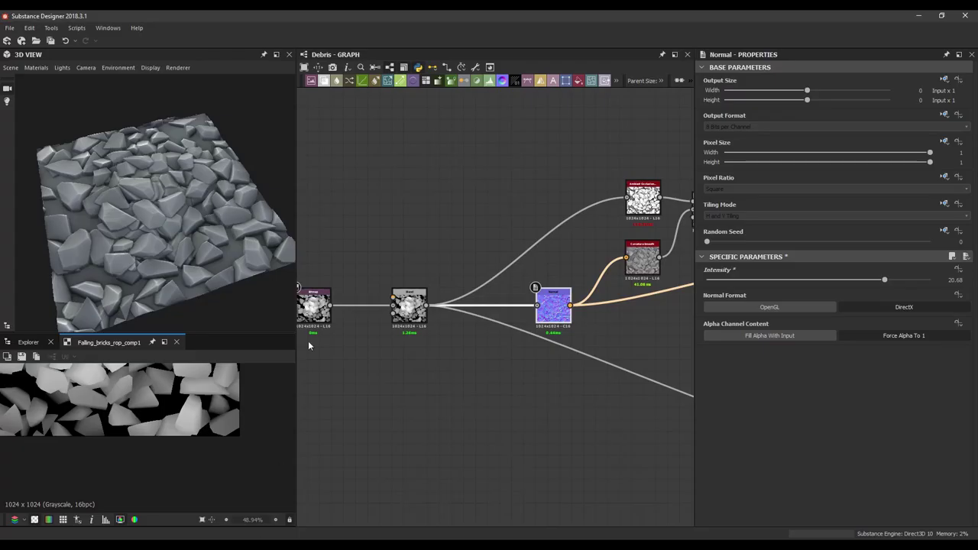
Switch to Substance Designer and inspect the debris material's stone surfaces up close in the 3D view.
drag(199, 237, 23, 252)
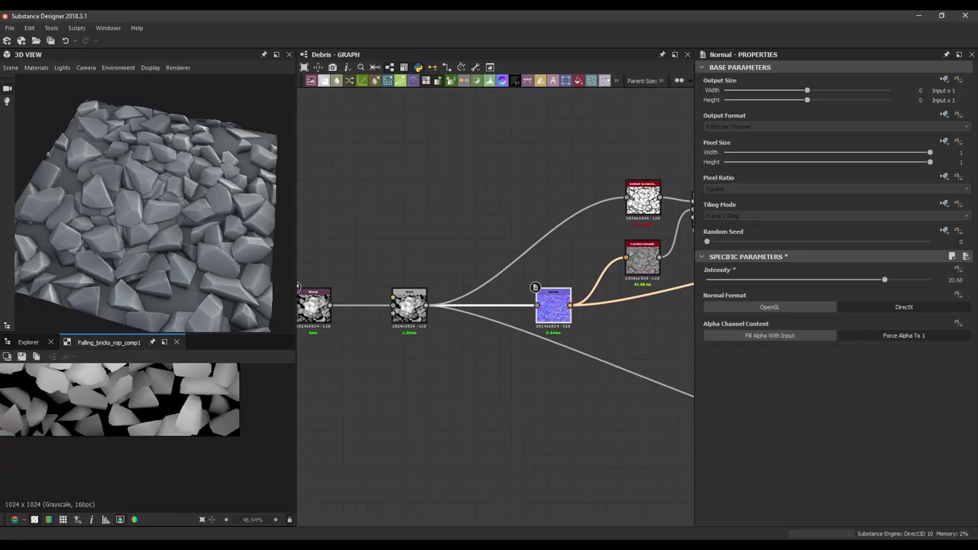
scroll(110, 217, up, 10)
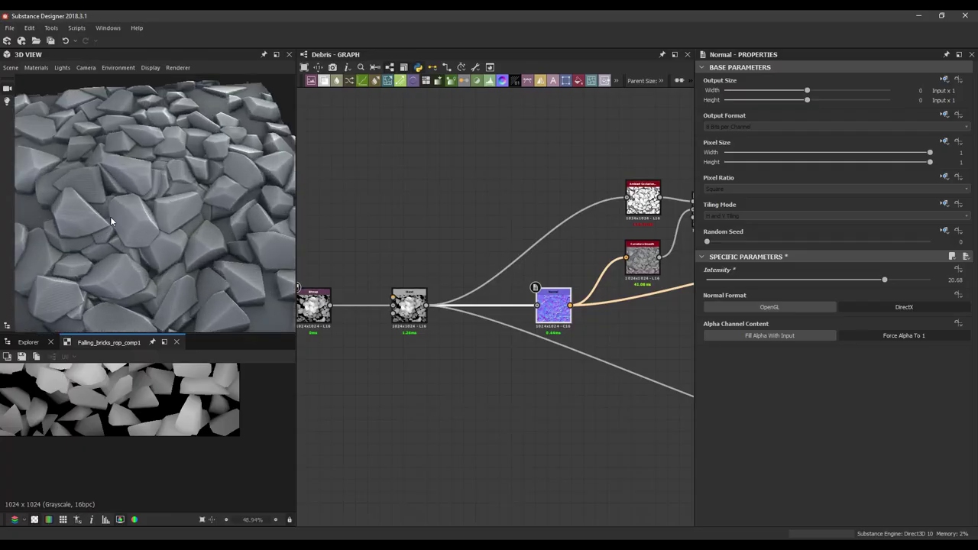
scroll(111, 232, up, 5)
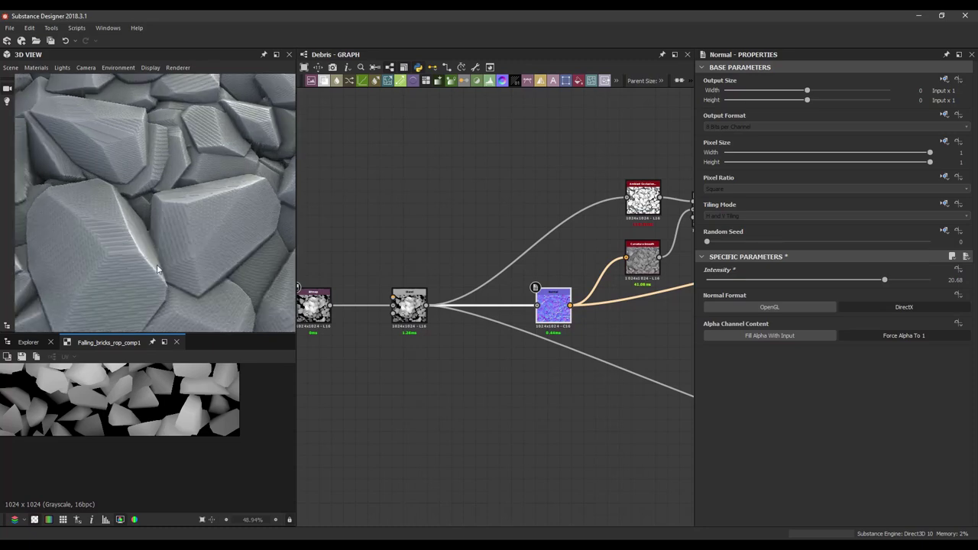
scroll(245, 167, down, 3)
scroll(178, 213, down, 6)
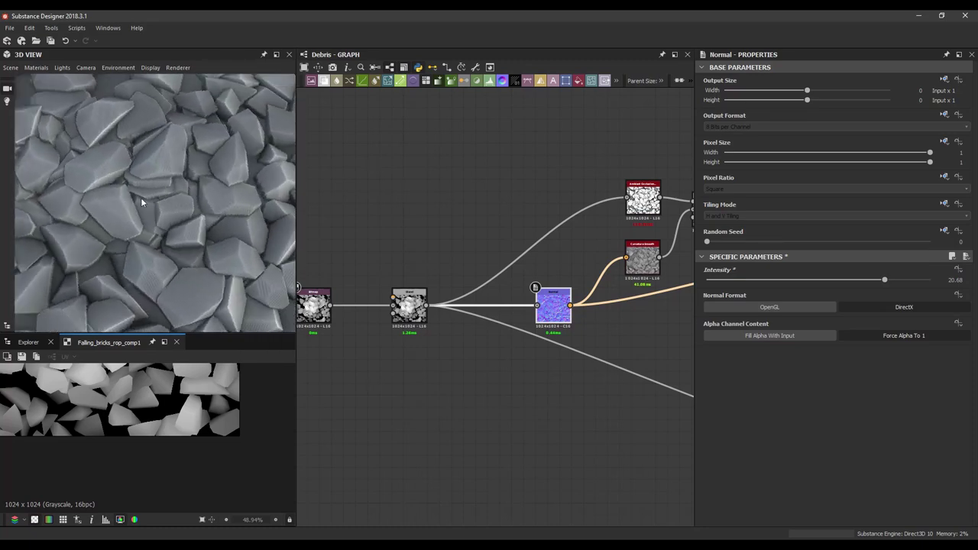
drag(141, 201, 178, 290)
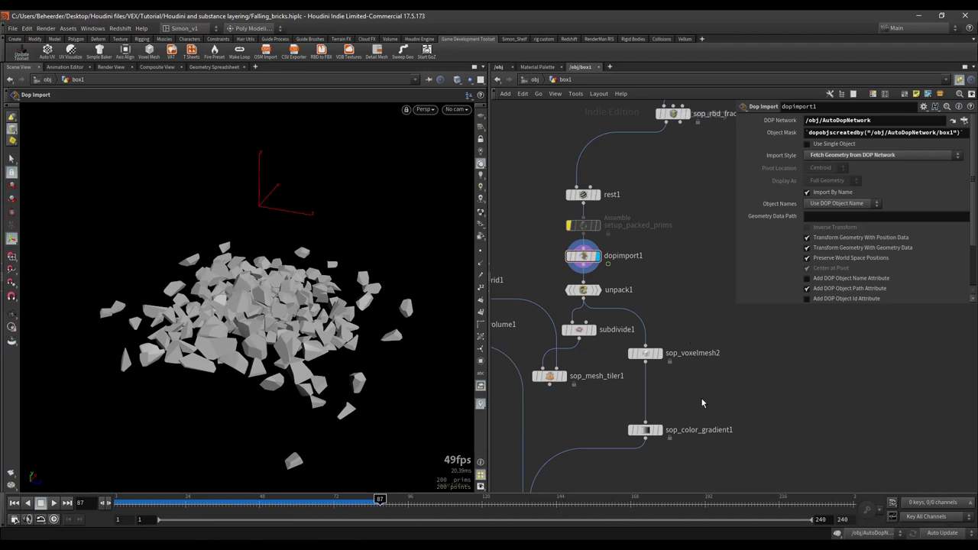
Switch back to Houdini and add a GameDev Simple Baker node below sop_color_gradient1.
middle_drag(702, 403, 684, 332)
middle_drag(702, 403, 677, 380)
key(Tab)
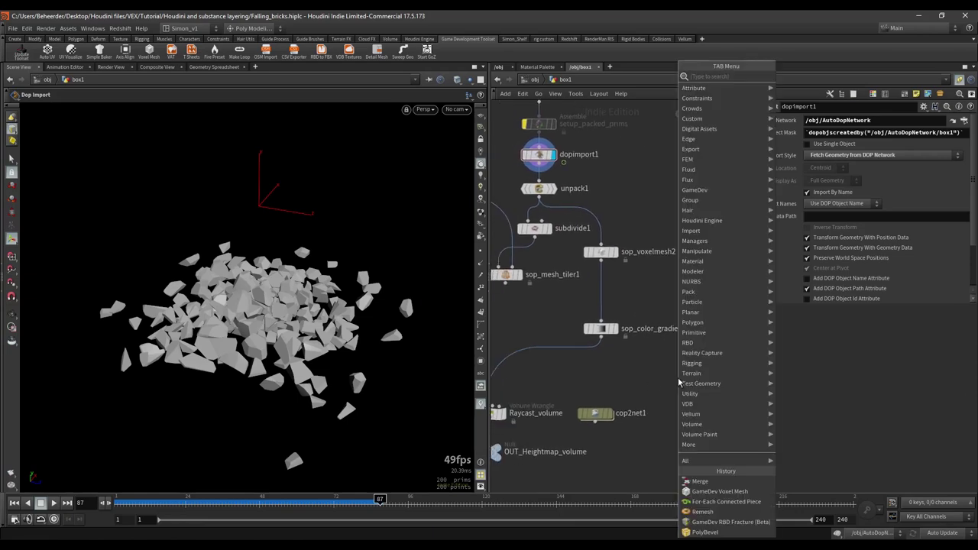
text(s)
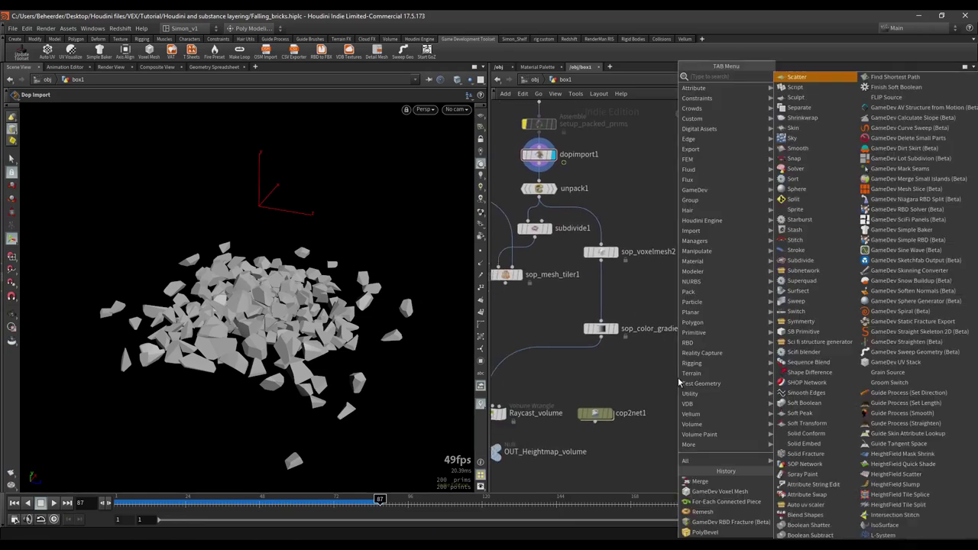
text(impl)
key(Return)
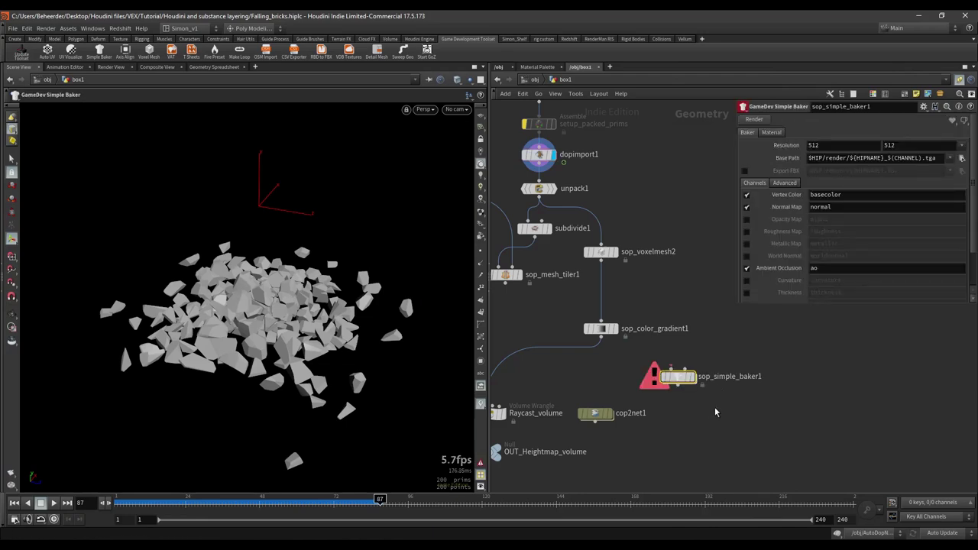
Add a GameDev Maps Baker (Beta) node below sop_simple_baker1, line the two baker nodes up and select both.
key(Tab)
text(map)
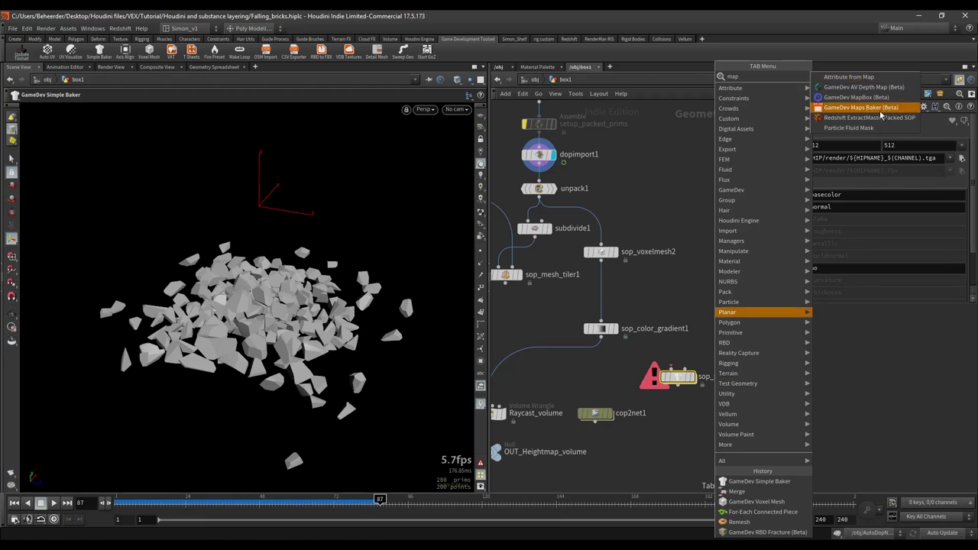
click(861, 107)
click(686, 418)
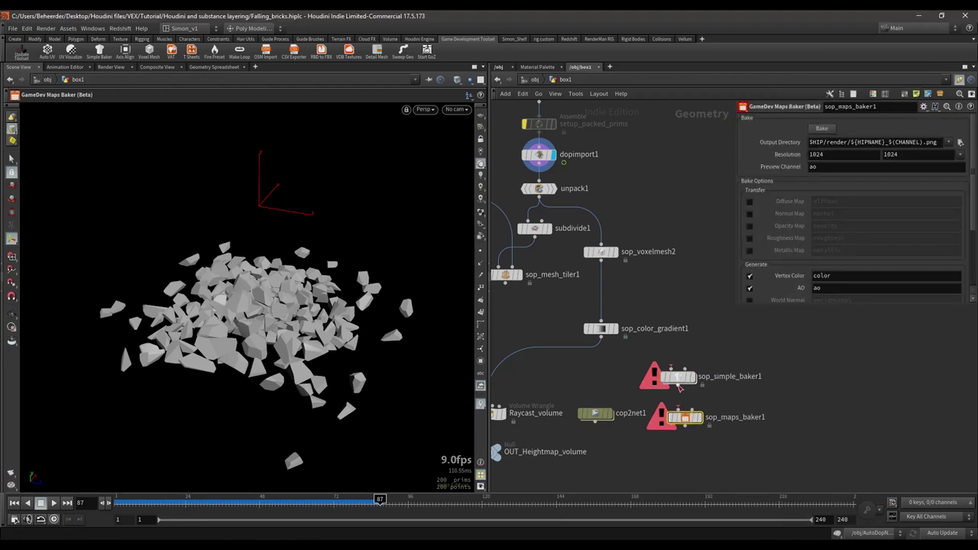
drag(678, 378, 685, 380)
drag(636, 361, 707, 445)
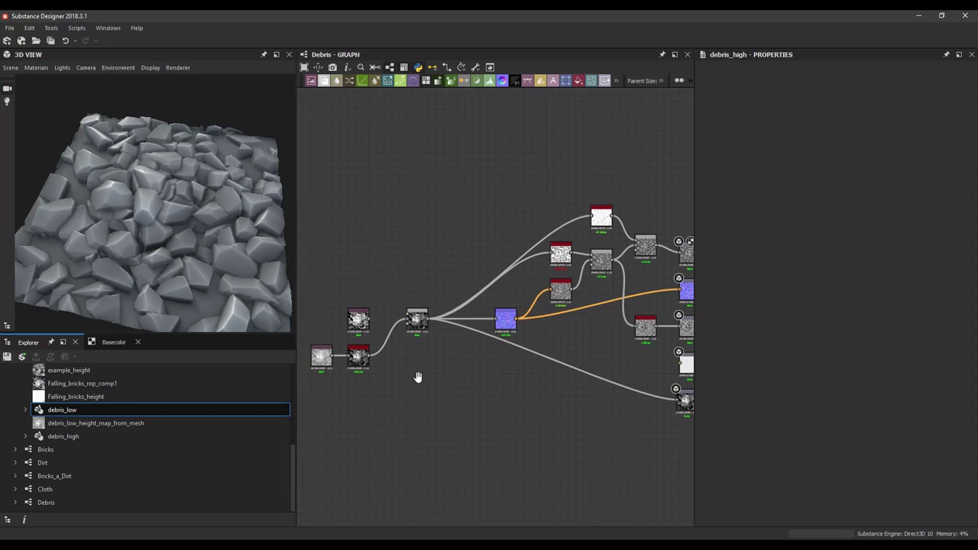
Inspect the debris stones up close, open the model baking settings for debris_low, view the available bakers, and close the dialog without rendering.
middle_drag(416, 378, 444, 388)
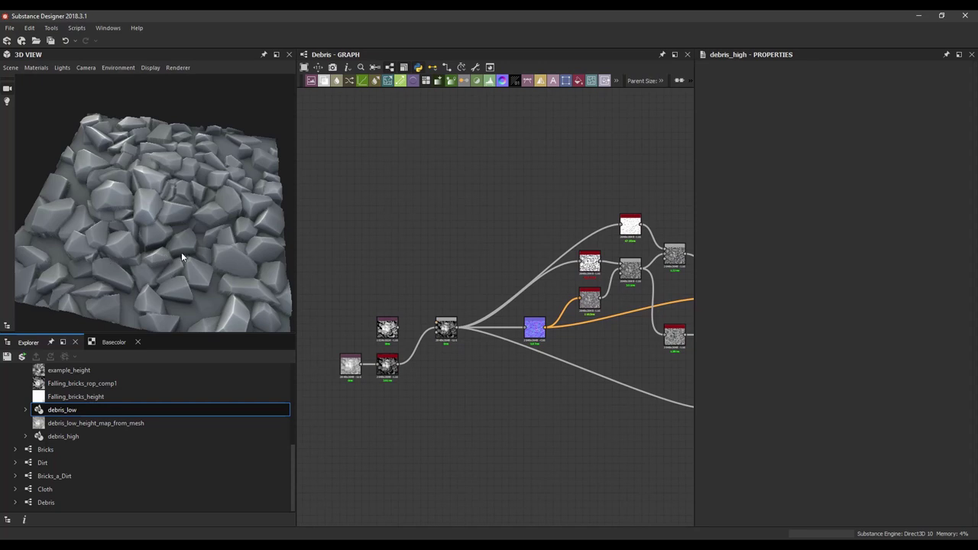
drag(182, 253, 124, 224)
scroll(130, 212, up, 5)
scroll(196, 206, down, 3)
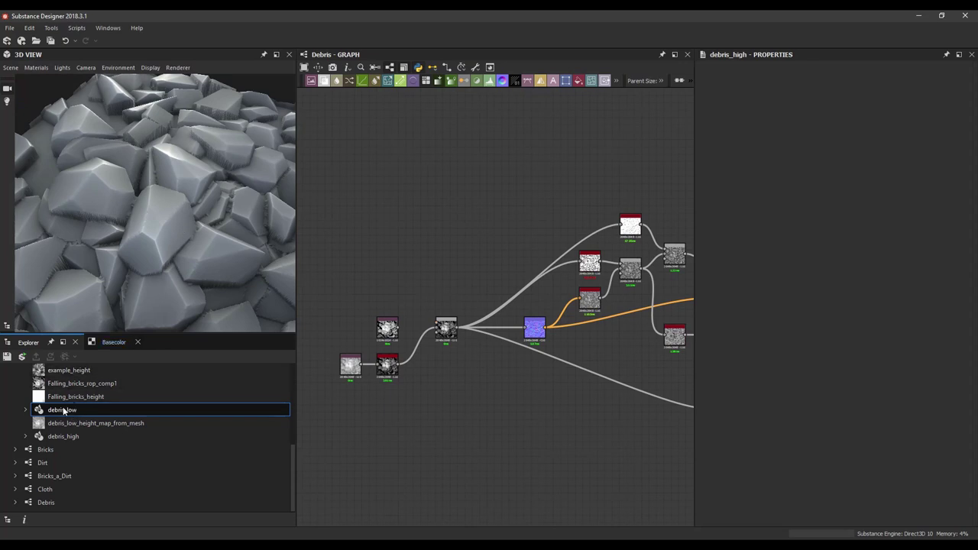
right_click(65, 411)
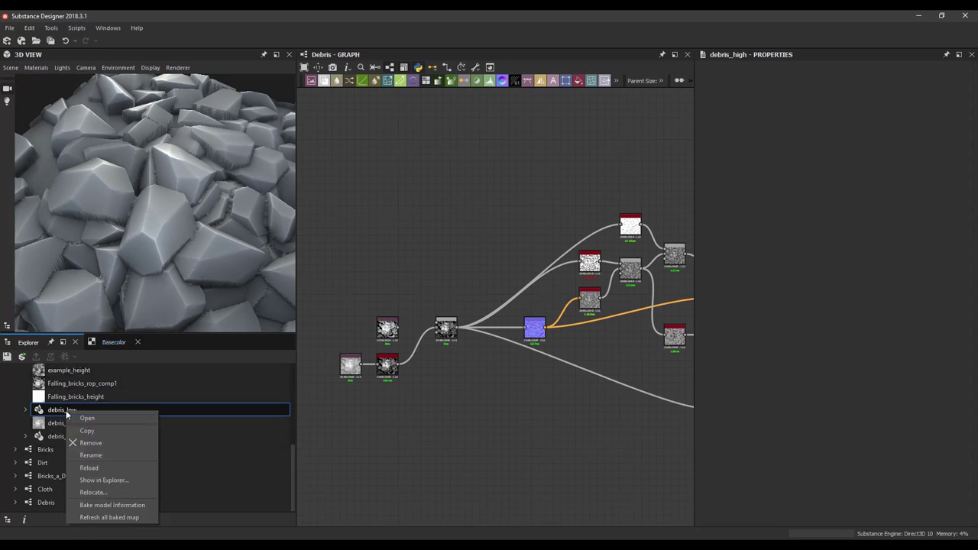
click(111, 506)
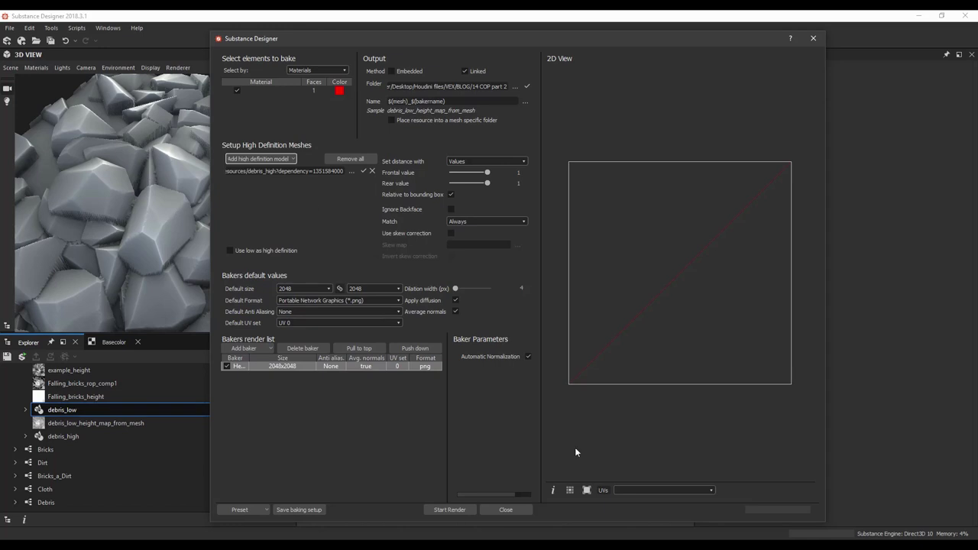
click(245, 348)
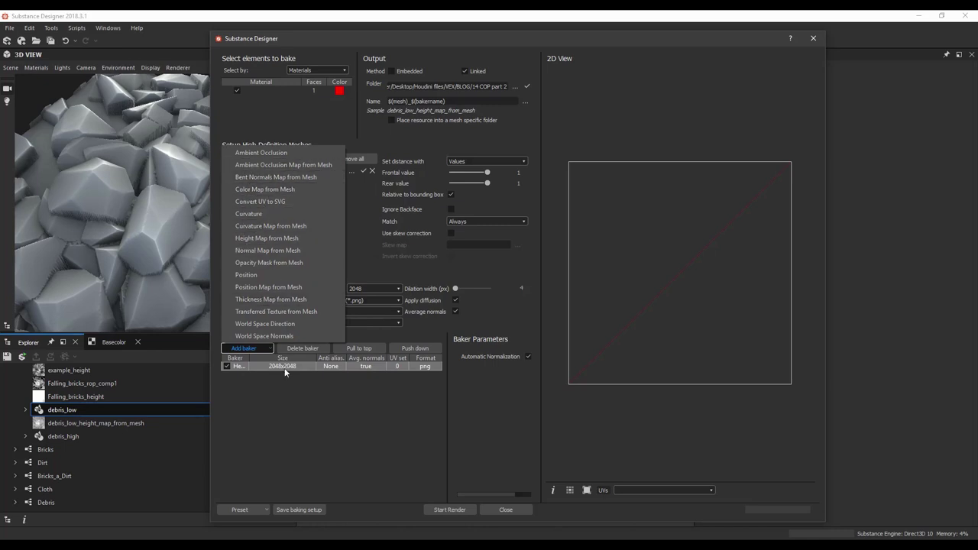
click(324, 446)
click(324, 445)
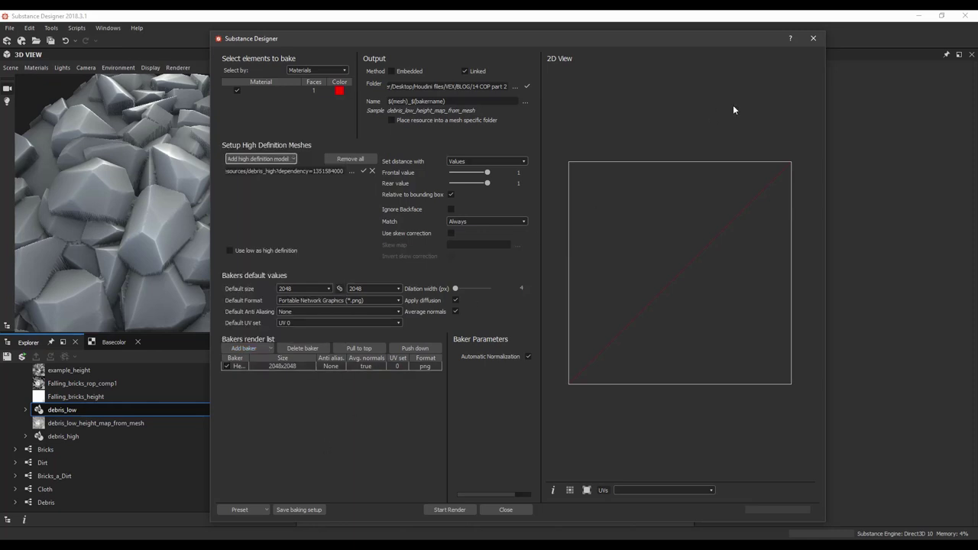
click(813, 40)
Select the Normal node to check its properties, and connect the 1024x1024 Bitmap directly to the Blend node in place of Auto Levels.
scroll(543, 354, up, 3)
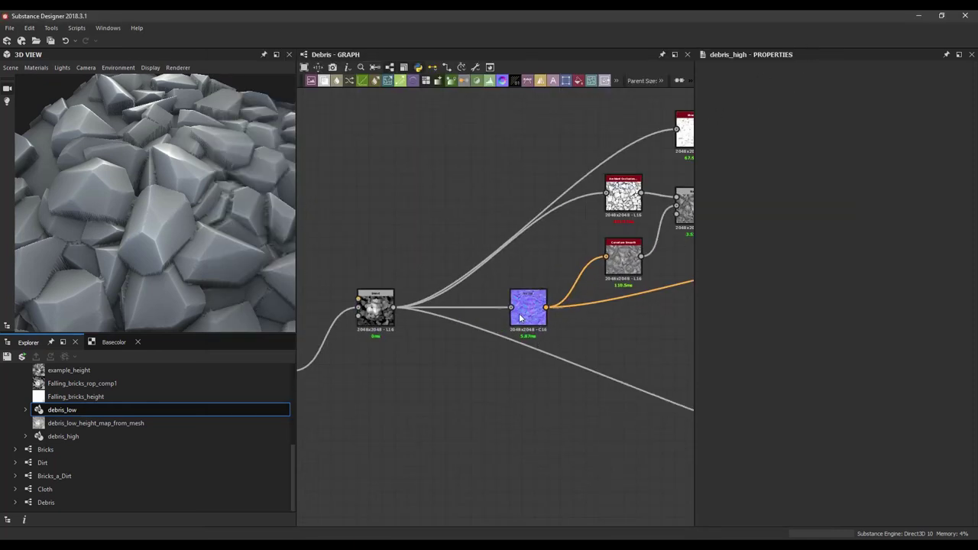
click(526, 315)
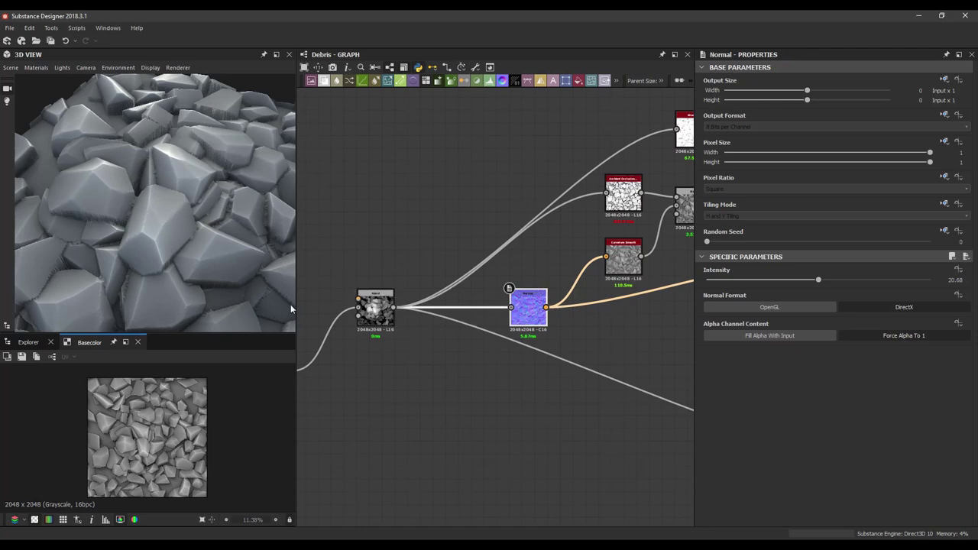
scroll(146, 219, down, 4)
mouse_move(142, 238)
mouse_down()
mouse_move(222, 243)
mouse_move(184, 248)
mouse_move(158, 219)
mouse_move(168, 205)
mouse_move(170, 231)
mouse_move(63, 229)
mouse_move(179, 234)
mouse_move(208, 250)
mouse_move(161, 237)
mouse_up()
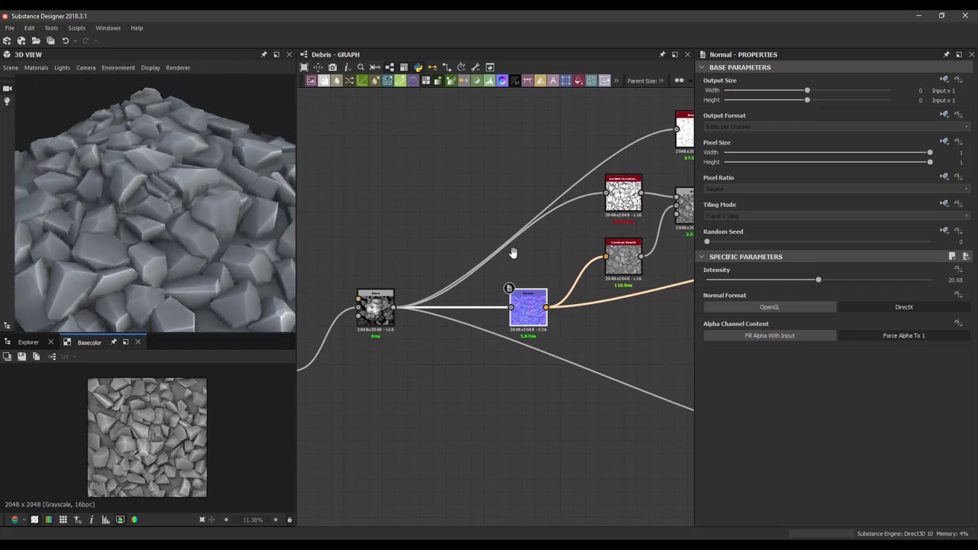
middle_drag(513, 253, 717, 260)
scroll(523, 312, up, 3)
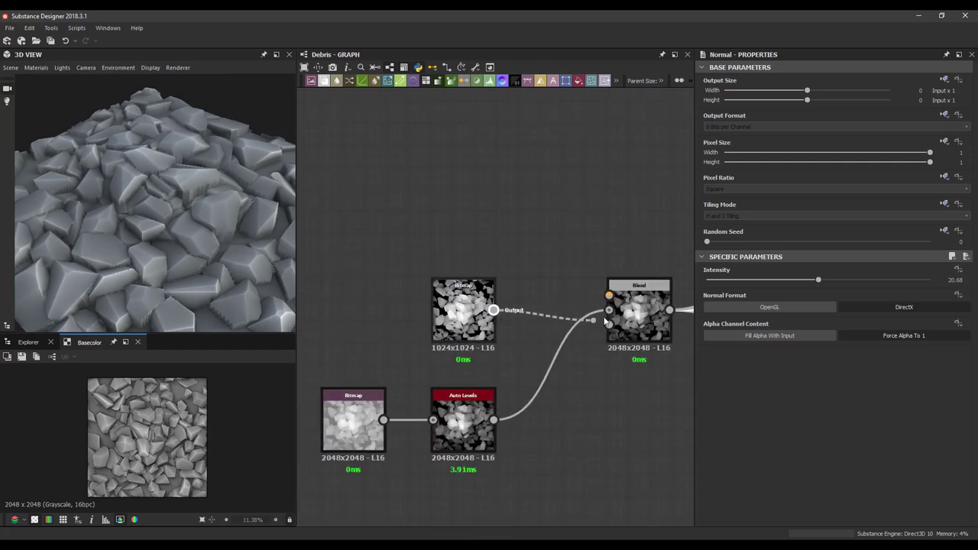
drag(604, 321, 609, 310)
Examine the stone faces and steep edges produced by the 1024x1024 height bitmap from several angles in the 3D view.
drag(174, 227, 158, 262)
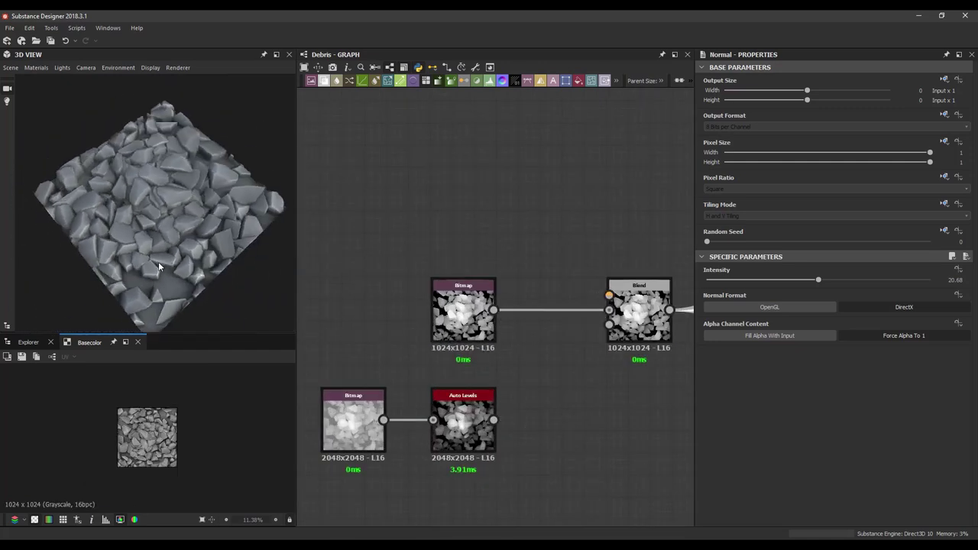
right_drag(159, 263, 224, 205)
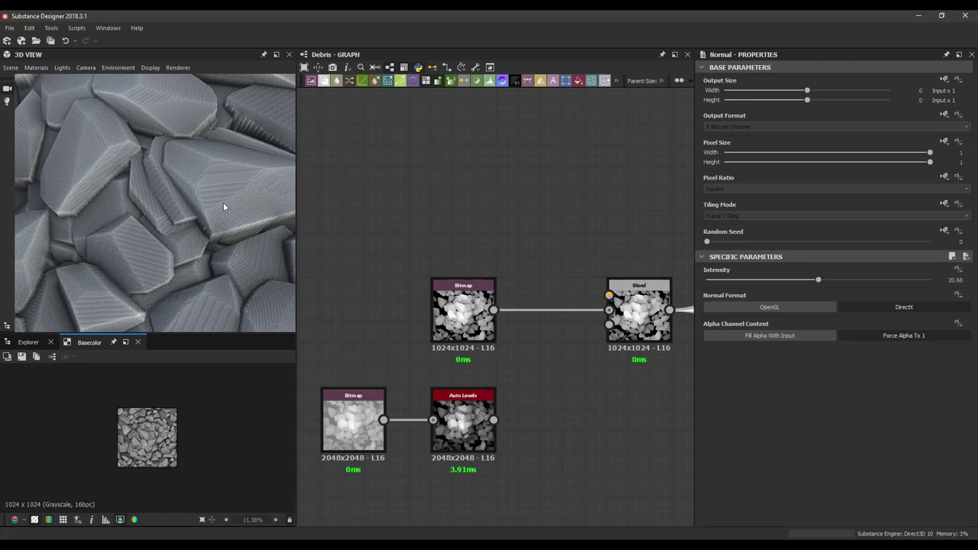
drag(224, 207, 138, 193)
scroll(147, 194, down, 8)
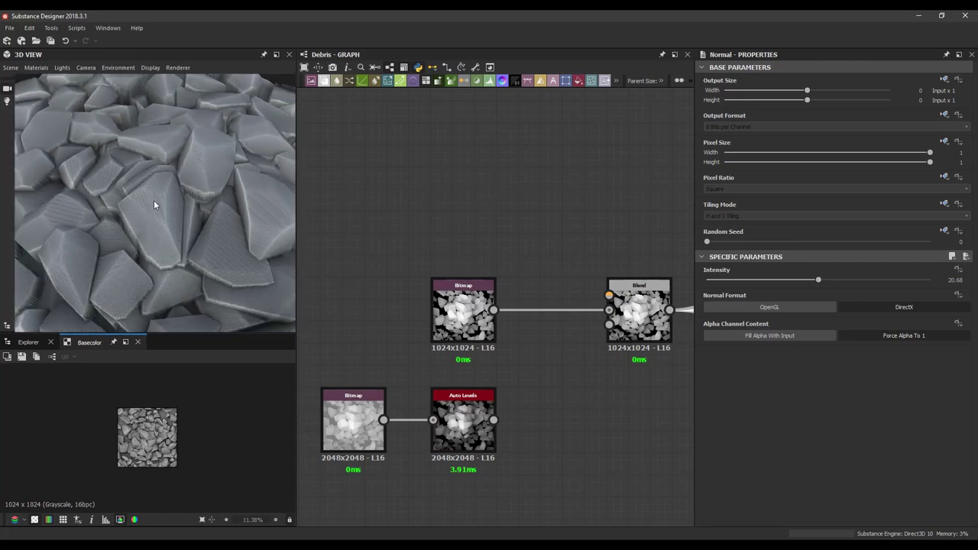
drag(154, 202, 193, 169)
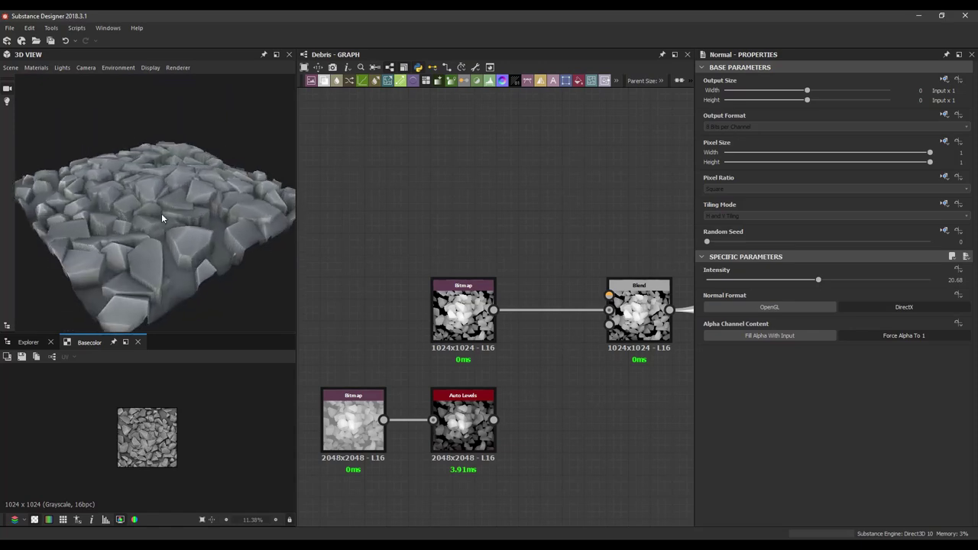
scroll(161, 213, up, 5)
scroll(160, 213, up, 5)
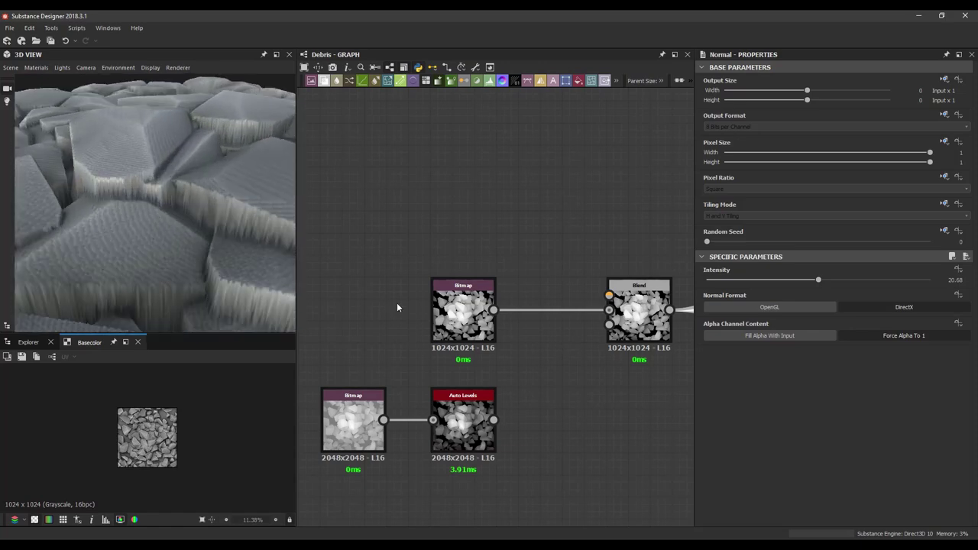
Reconnect the Auto Levels output to the Blend node and inspect the resulting stone surfaces in the 3D view.
drag(493, 420, 609, 309)
drag(152, 224, 217, 226)
scroll(216, 225, down, 8)
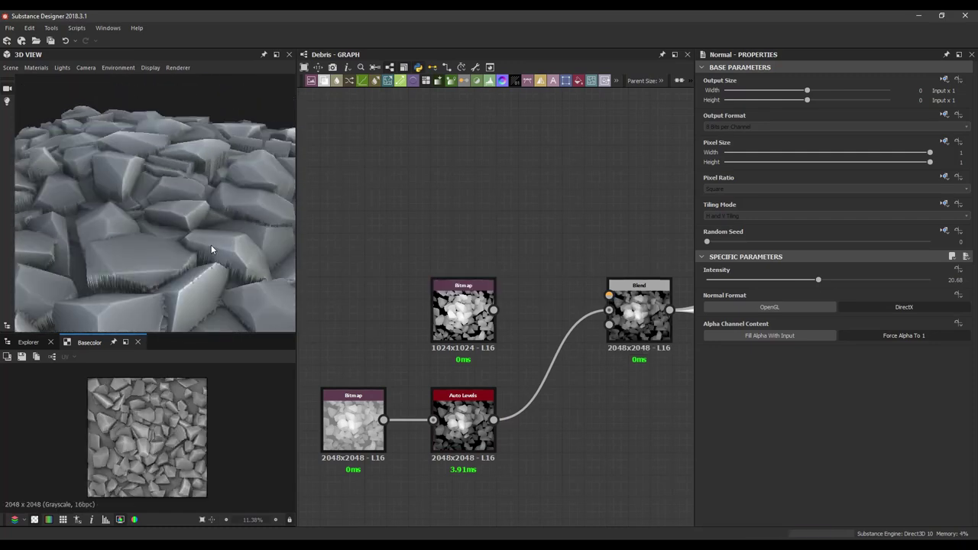
drag(116, 236, 151, 188)
scroll(168, 228, up, 5)
scroll(166, 227, down, 5)
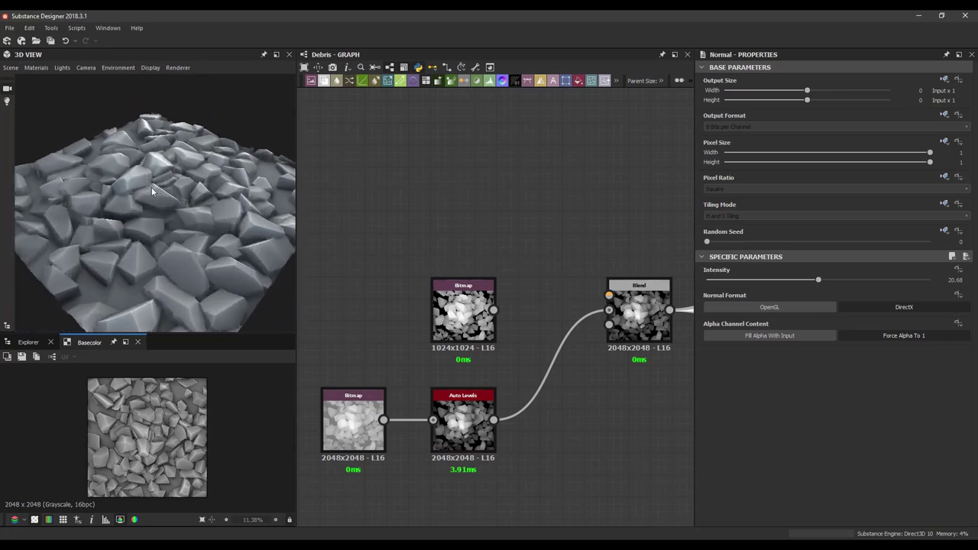
Open the Bricks_a_Dirt graph and view its blended brick and dirt material in 3D.
click(28, 346)
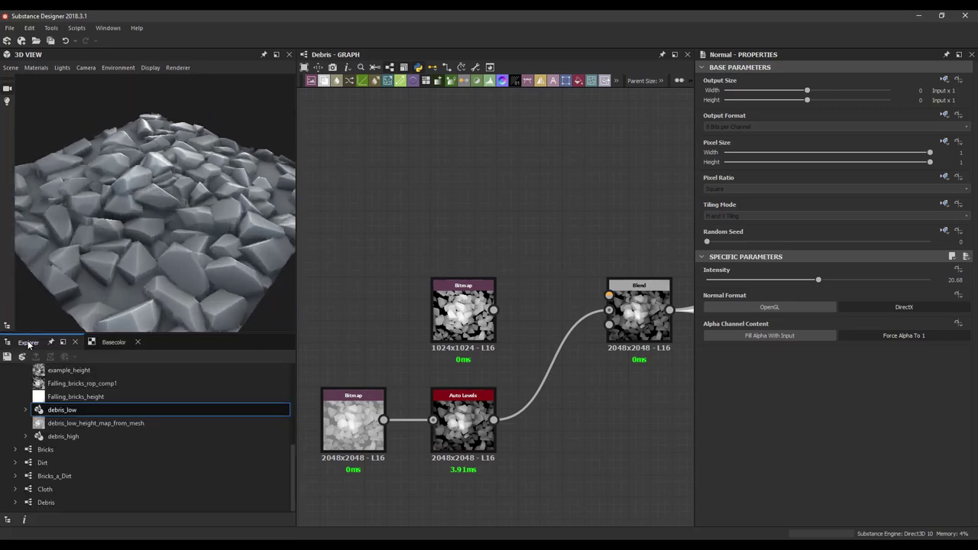
click(71, 476)
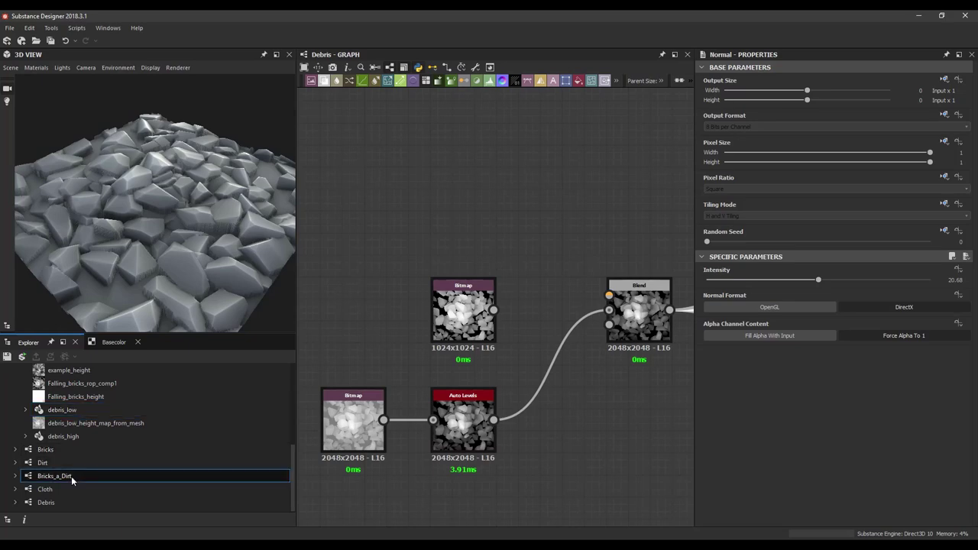
double_click(71, 476)
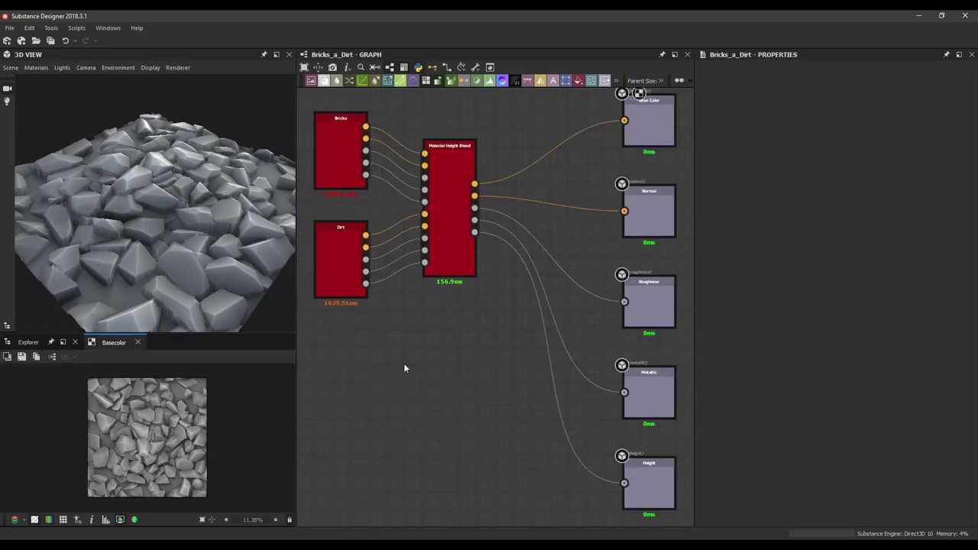
click(451, 364)
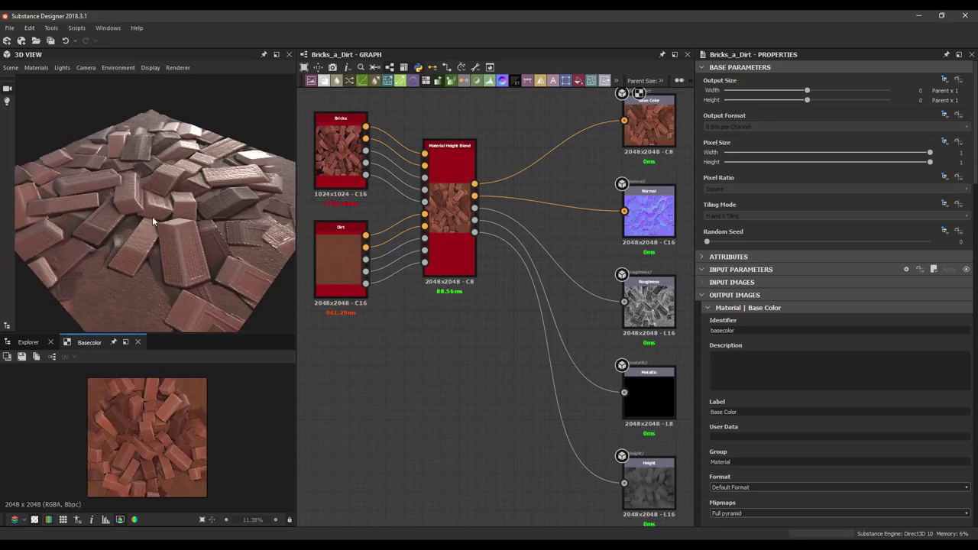
drag(151, 217, 260, 231)
scroll(164, 253, down, 2)
Set the Material Height Blend node's Height Offset to 0.12 and inspect the bricks partly buried in dirt.
click(443, 229)
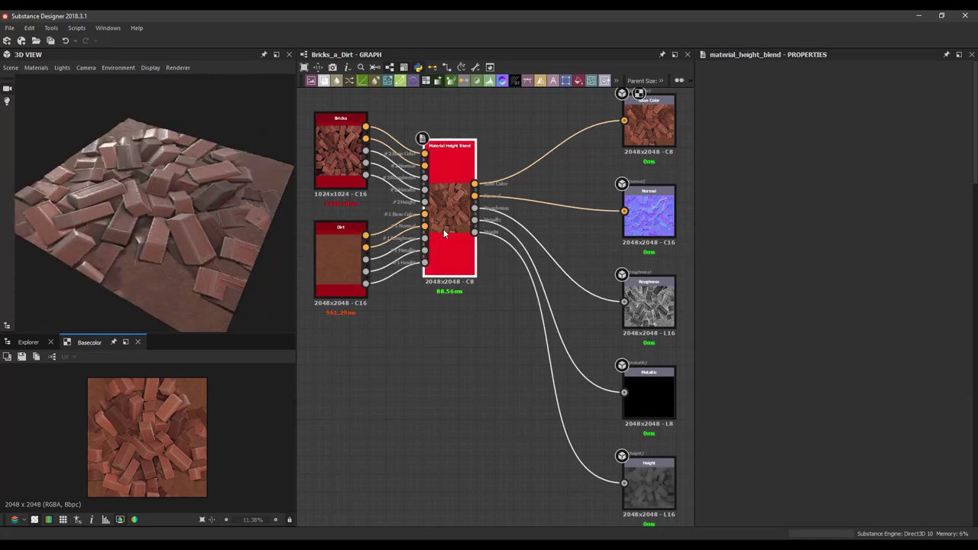
drag(200, 233, 179, 181)
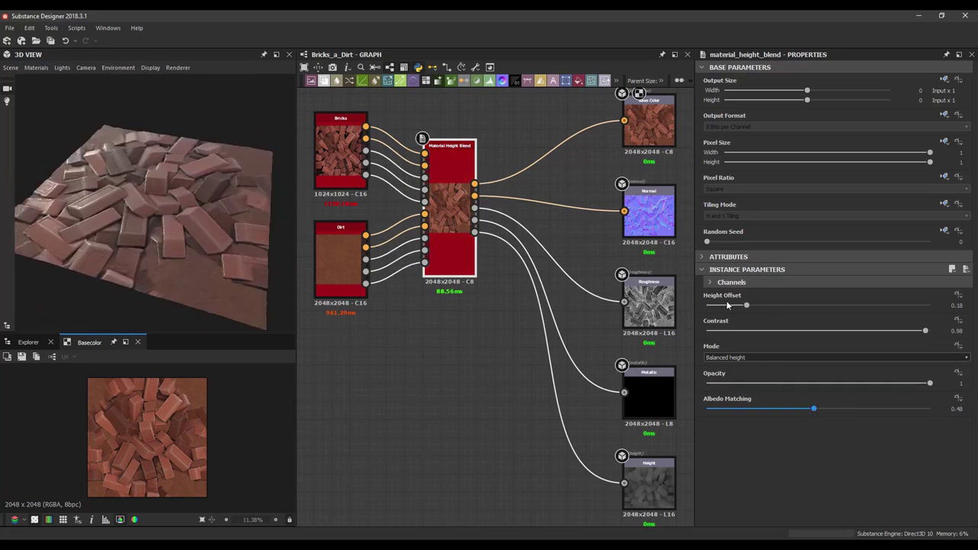
mouse_move(757, 306)
mouse_down()
mouse_move(795, 307)
mouse_move(716, 314)
mouse_move(740, 314)
mouse_up()
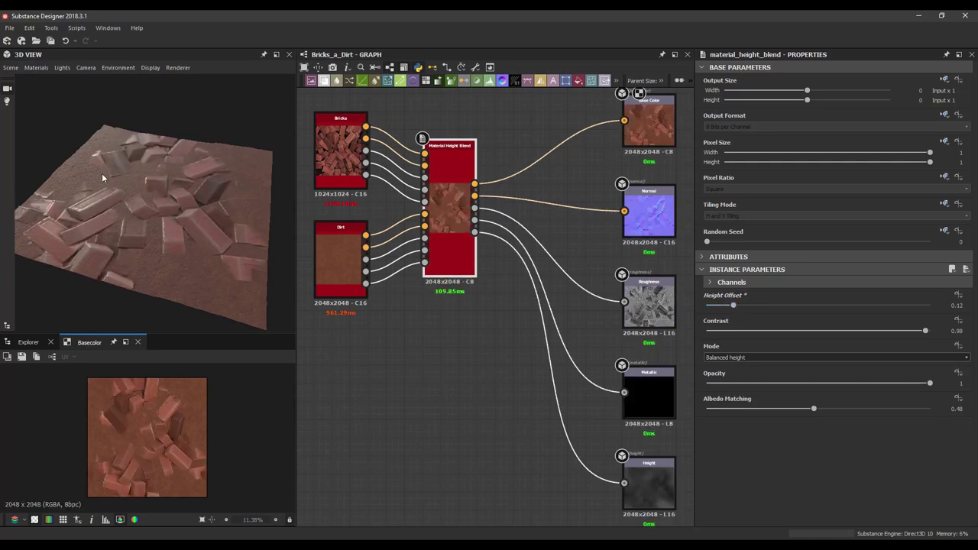
drag(102, 173, 41, 214)
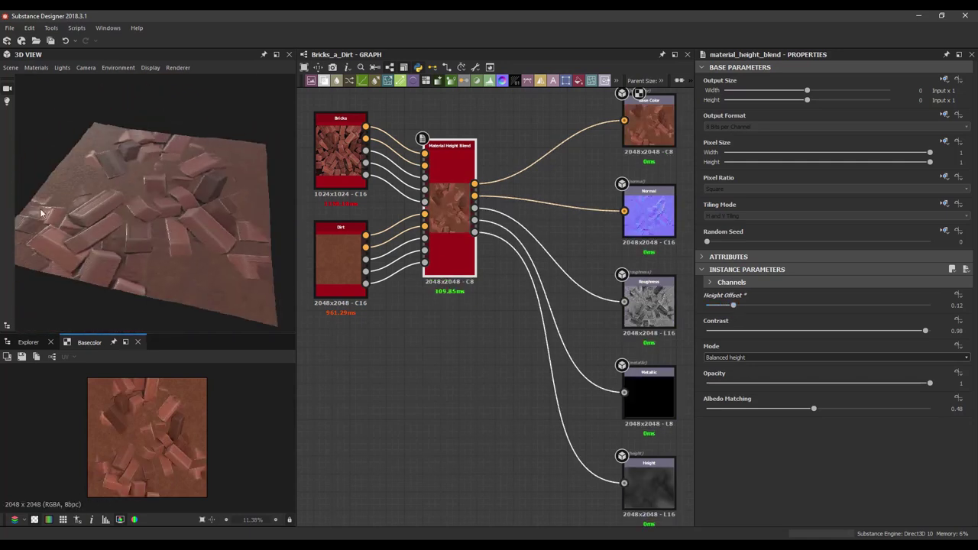
drag(180, 212, 17, 206)
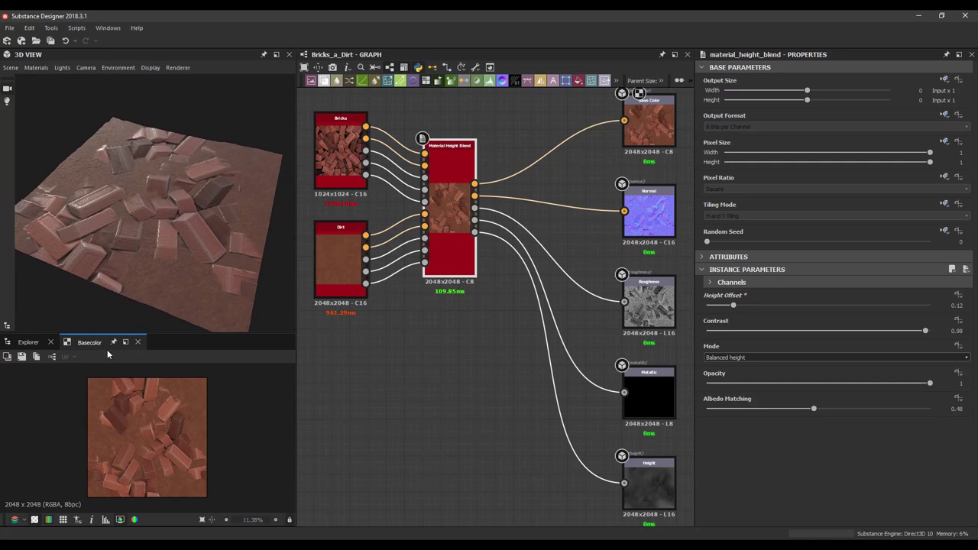
Add the Debris graph as a node in Bricks_a_Dirt and connect its material outputs to Material Height Blend in place of Bricks.
click(27, 342)
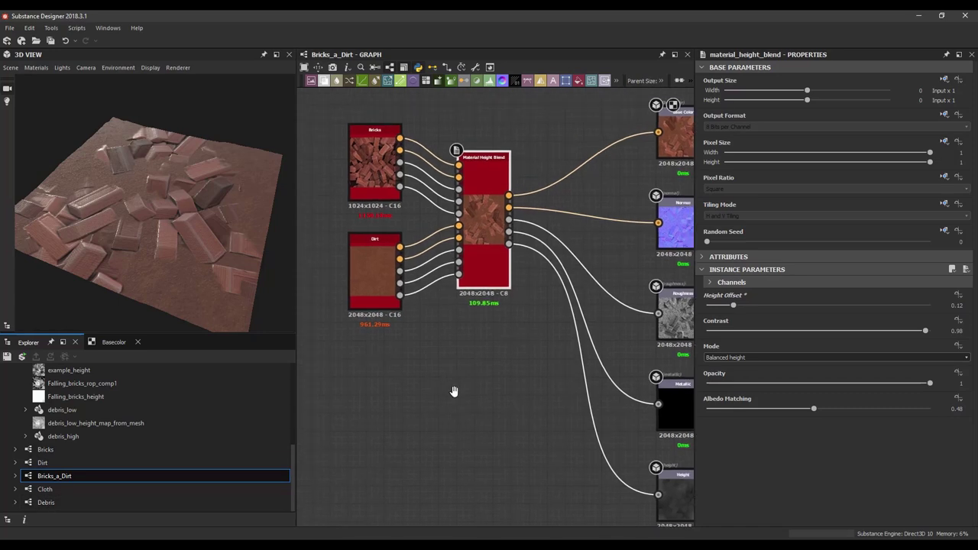
drag(73, 502, 492, 163)
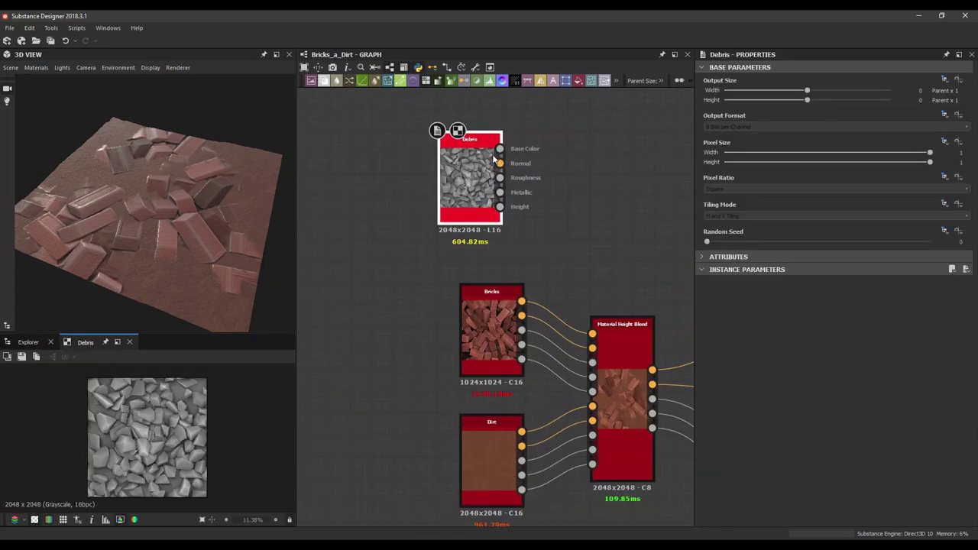
scroll(562, 205, up, 2)
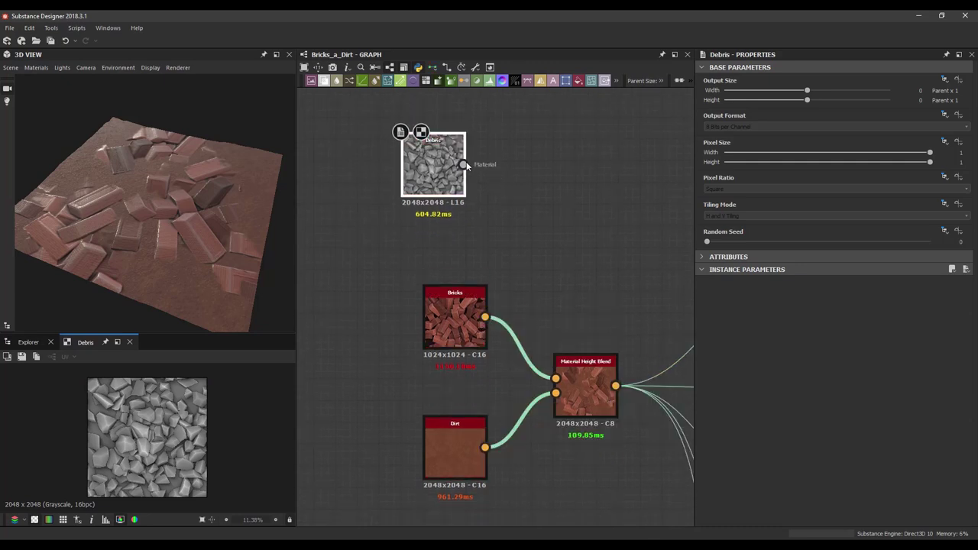
drag(556, 280, 555, 378)
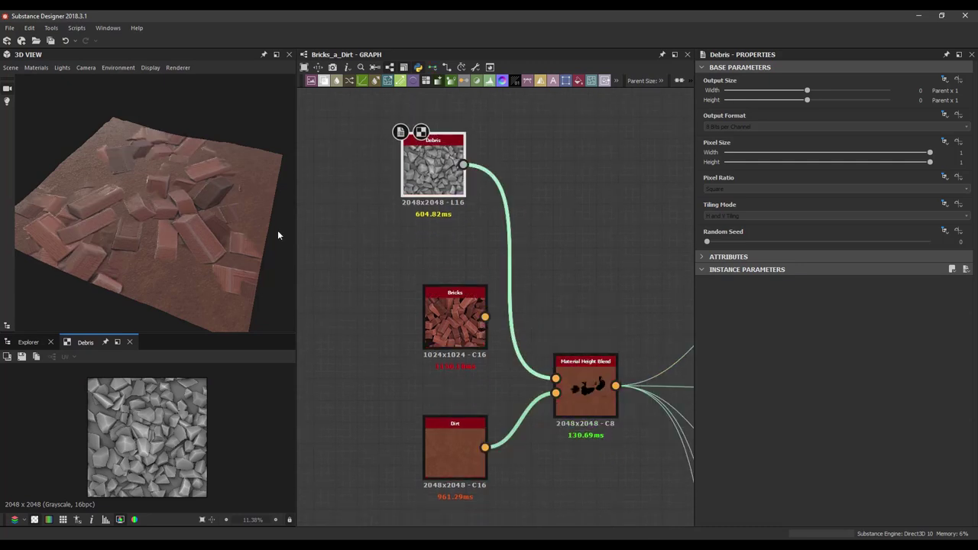
middle_drag(527, 258, 475, 215)
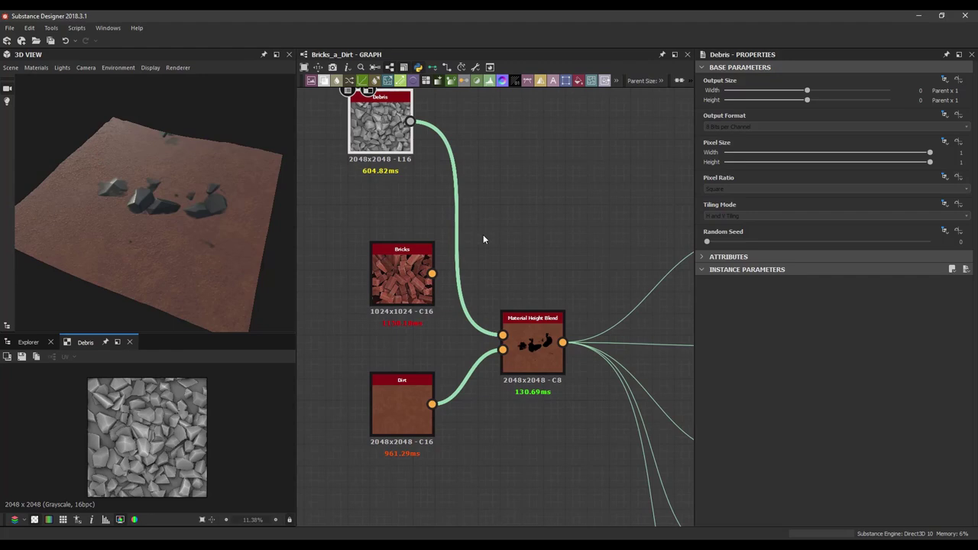
key(1)
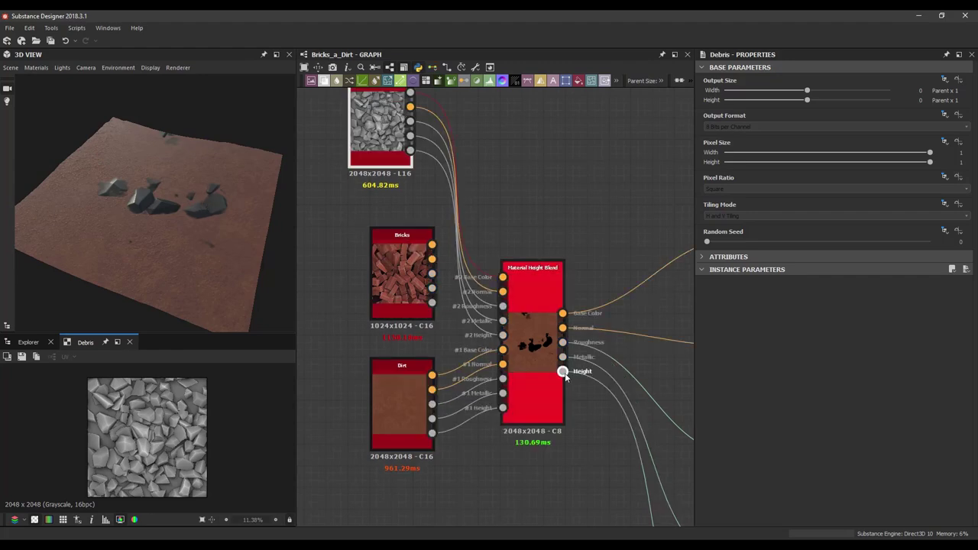
Route the Debris base color through a Gradient Map into Material Height Blend, setting Height Offset to 0.33 and Contrast to 0.51.
click(538, 336)
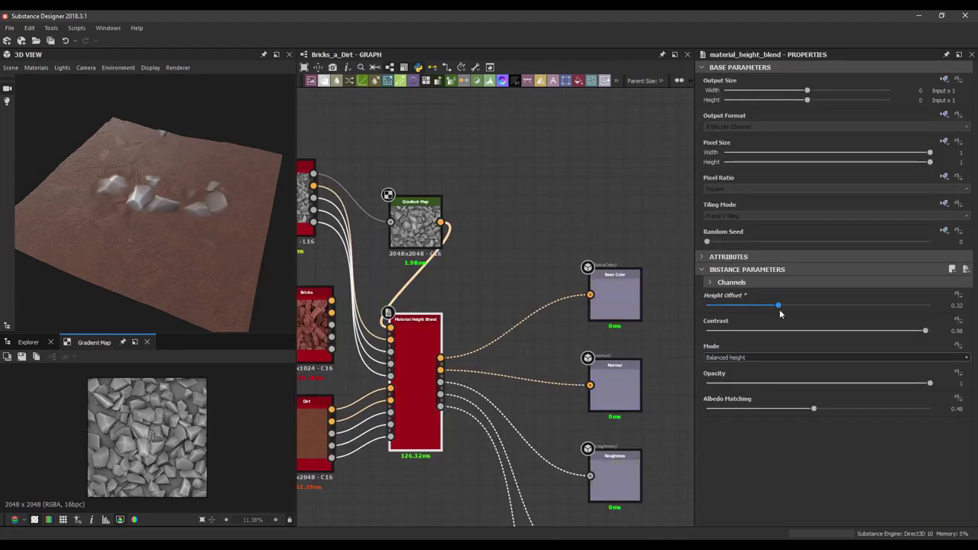
drag(243, 170, 198, 200)
drag(877, 330, 820, 330)
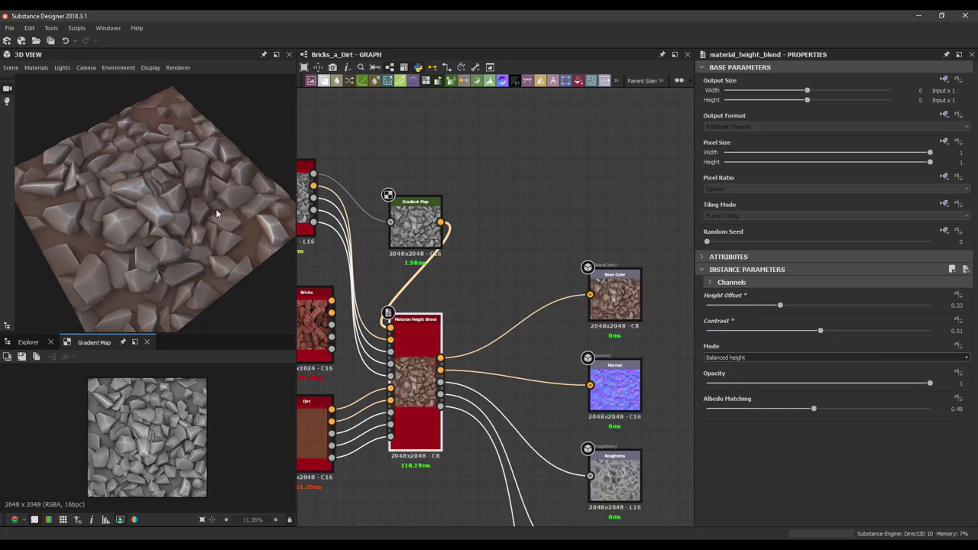
Return to the Debris graph and inspect its stone surfaces up close in the 3D view.
drag(216, 215, 163, 201)
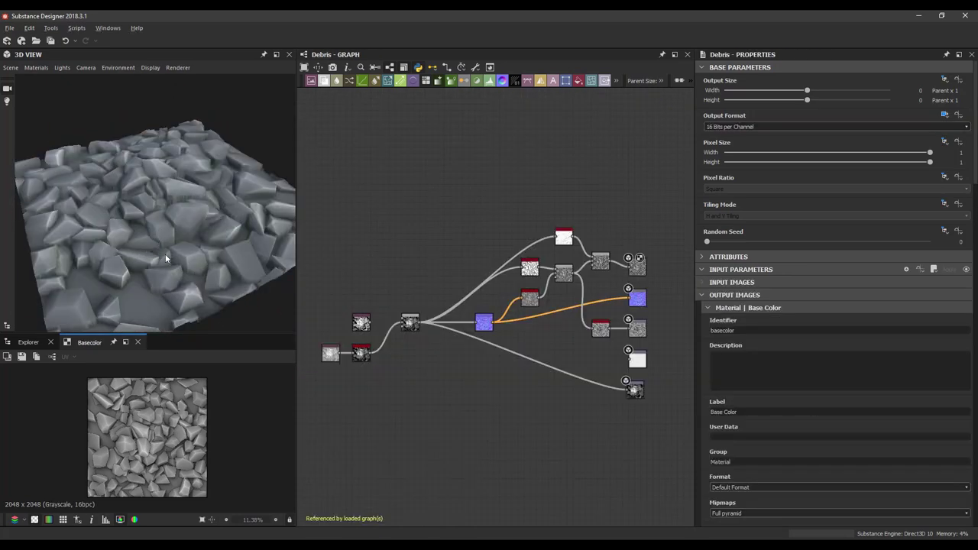
scroll(165, 231, up, 3)
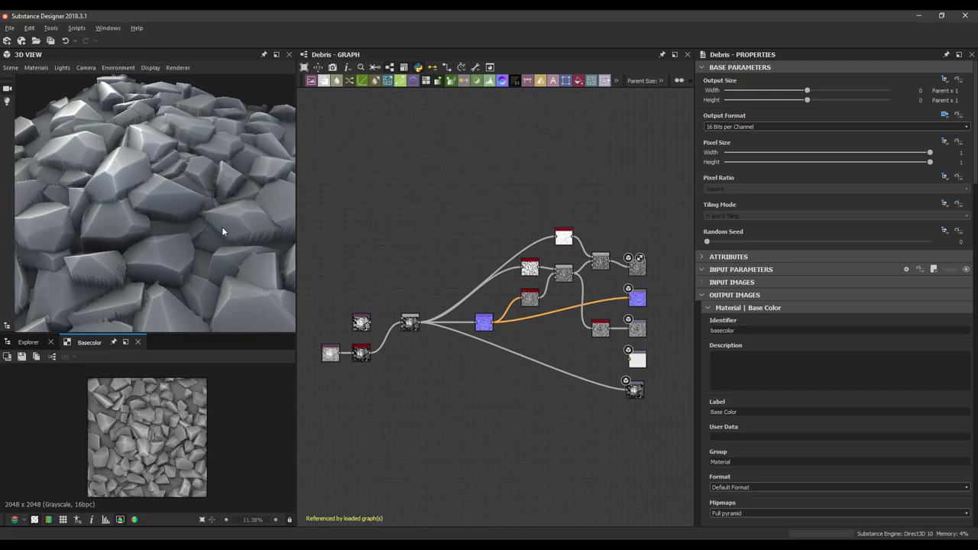